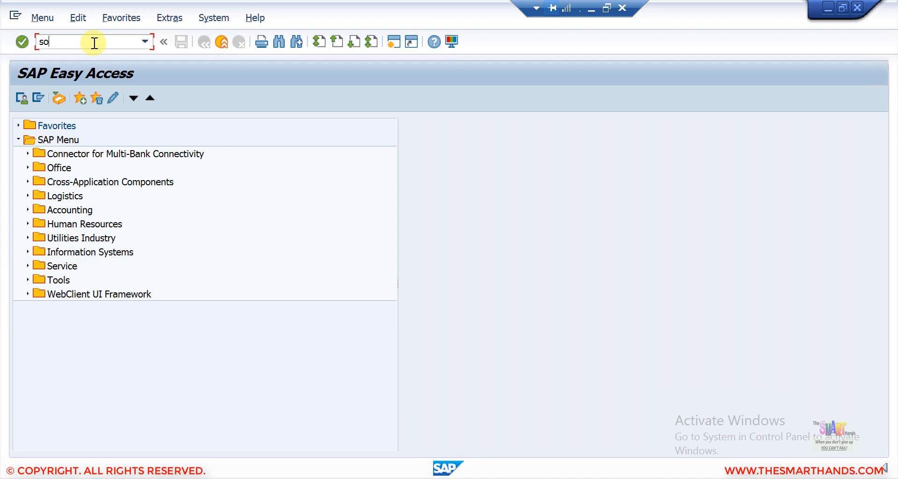
- In SPRO's reference IMG, expand Enterprise Structure > Assignment > Sales and Distribution
key("Return")
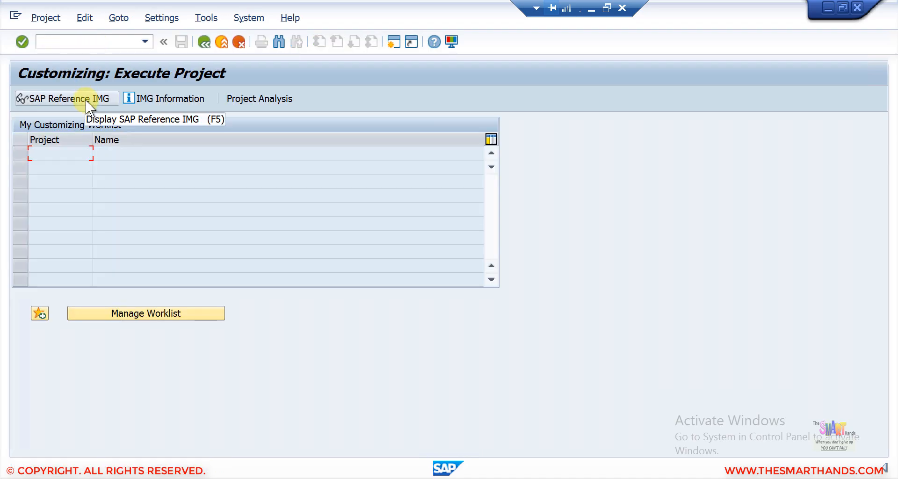
left_click(86, 100)
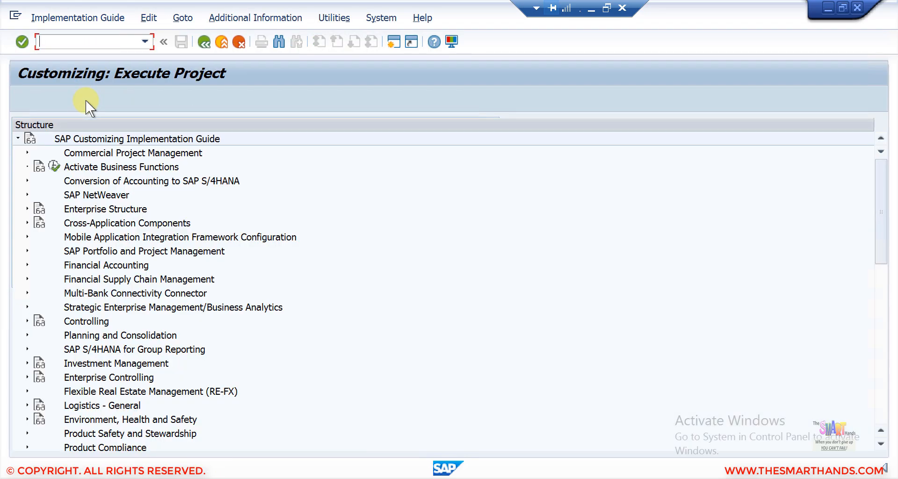
left_click(26, 209)
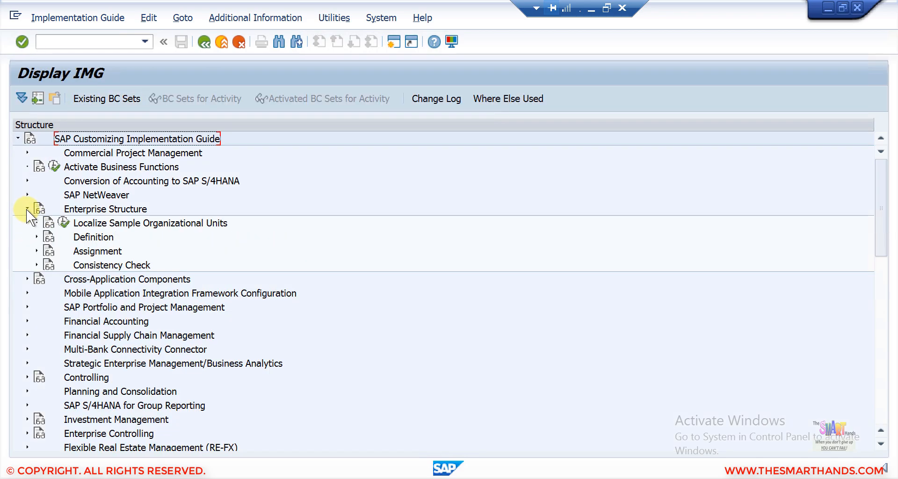
left_click(37, 251)
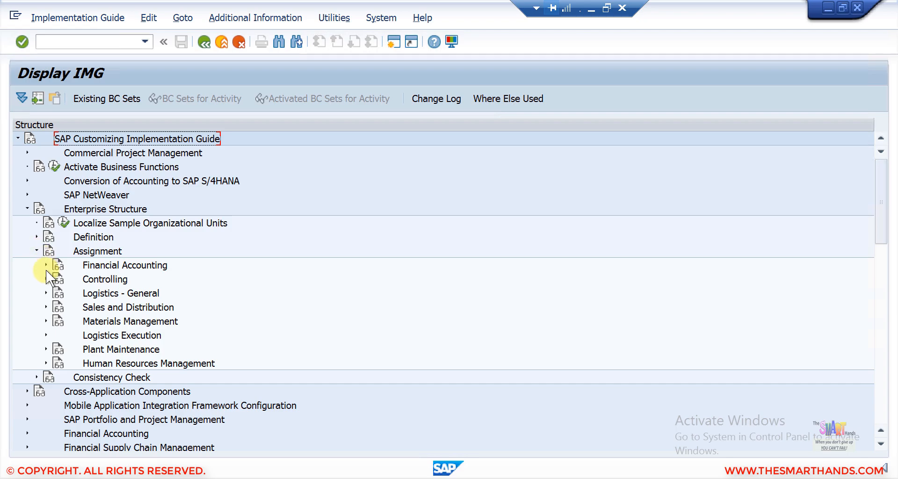
left_click(45, 307)
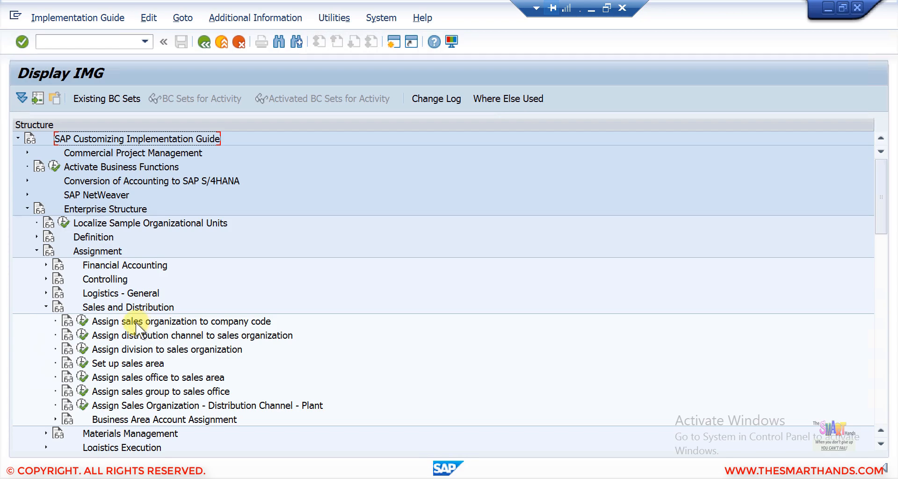
left_click(83, 321)
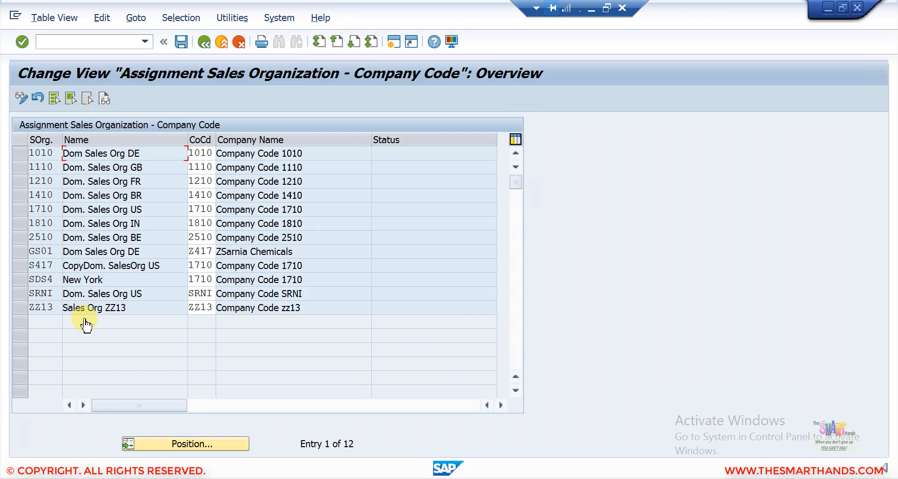
- Select the SDS4 New York row and place the cursor in its company code cell
left_click(24, 281)
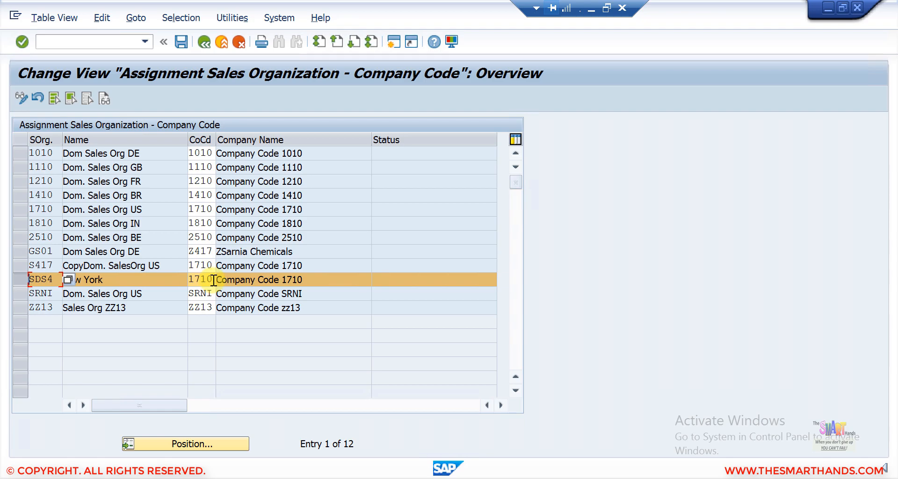
left_click(213, 279)
- Replace SDS4's company code 1710 with SDS4 (ABC Chemicals Ltd) from the value list
key("BackSpace")
key("BackSpace")
key("BackSpace")
key("BackSpace")
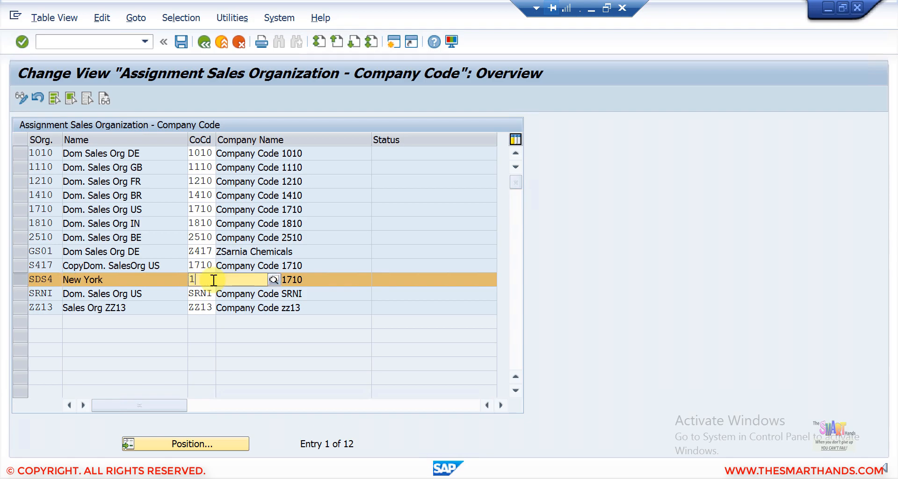
left_click(220, 280)
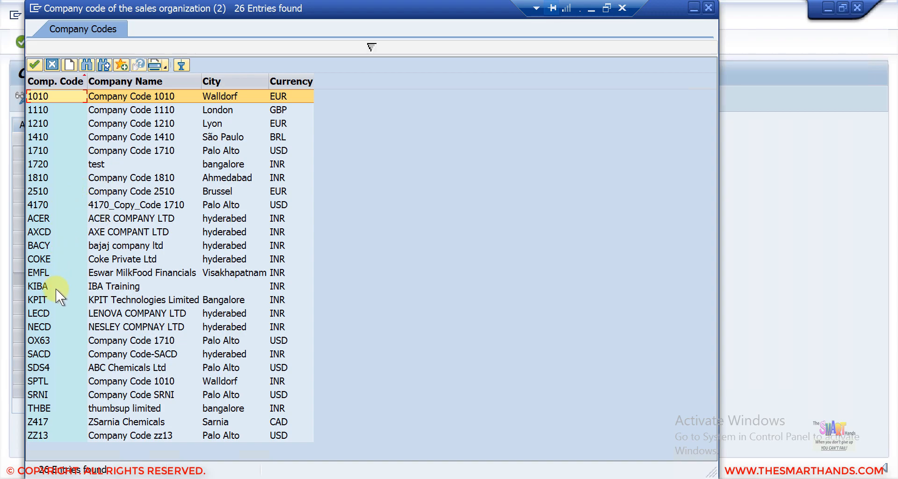
left_click(49, 368)
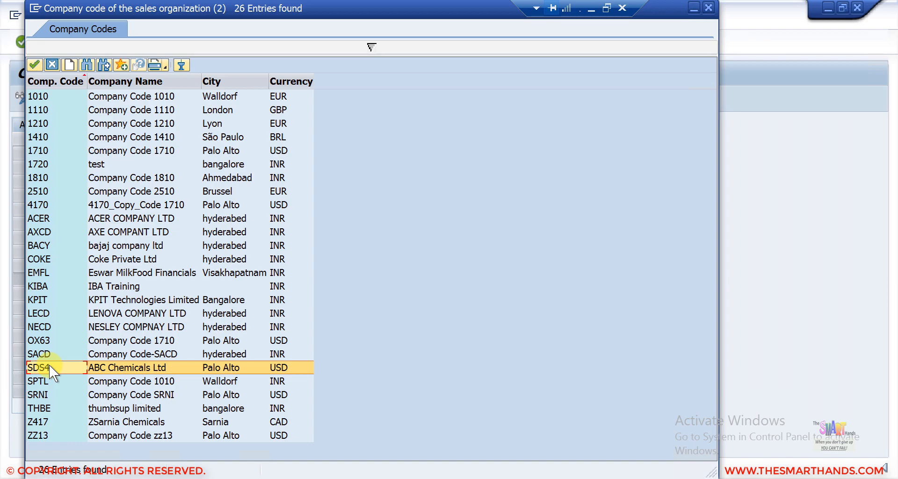
key("Return")
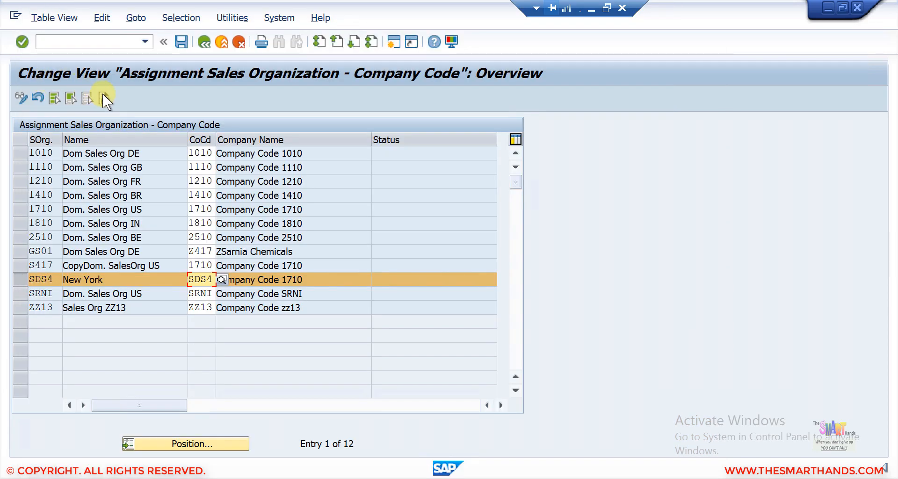
key("Return")
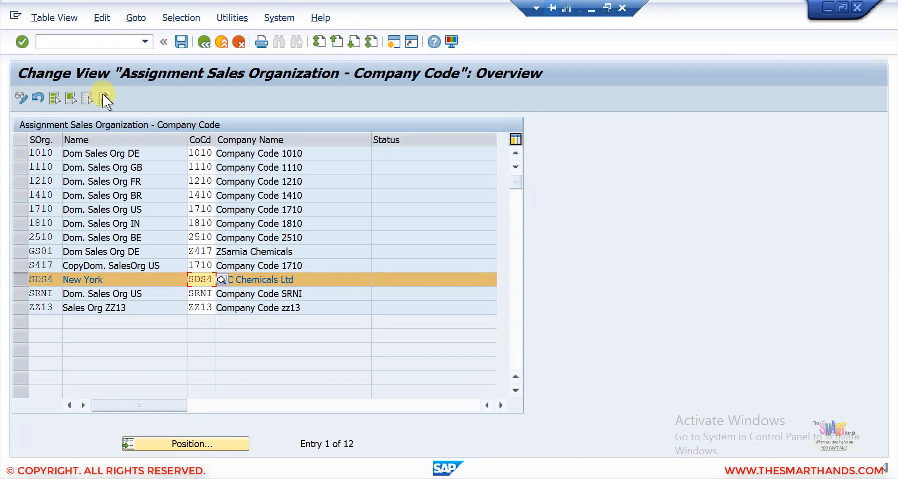
- Save the company code assignment under customizing request S4HK900124 and return to the IMG tree
left_click(181, 42)
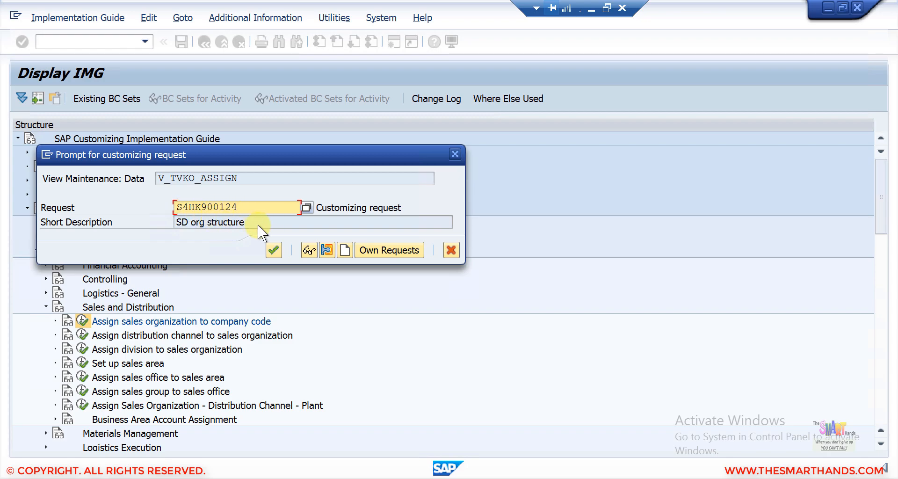
left_click(345, 251)
left_click(166, 207)
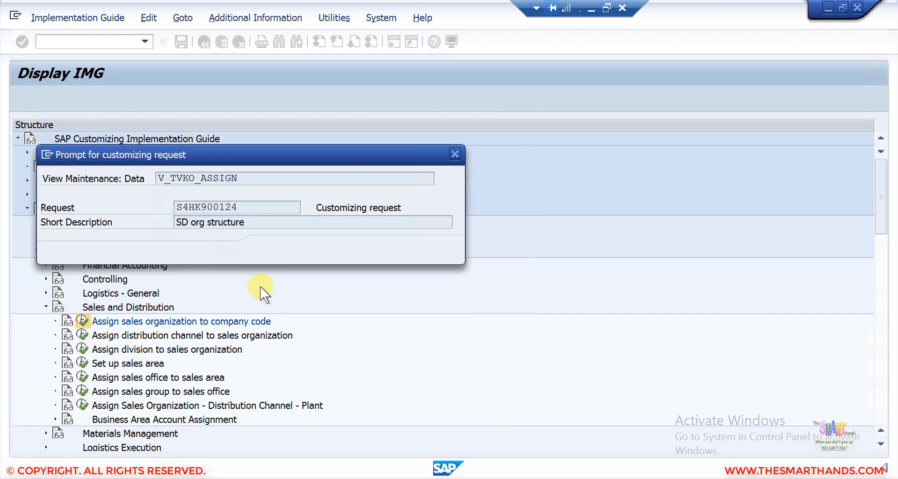
left_click(275, 253)
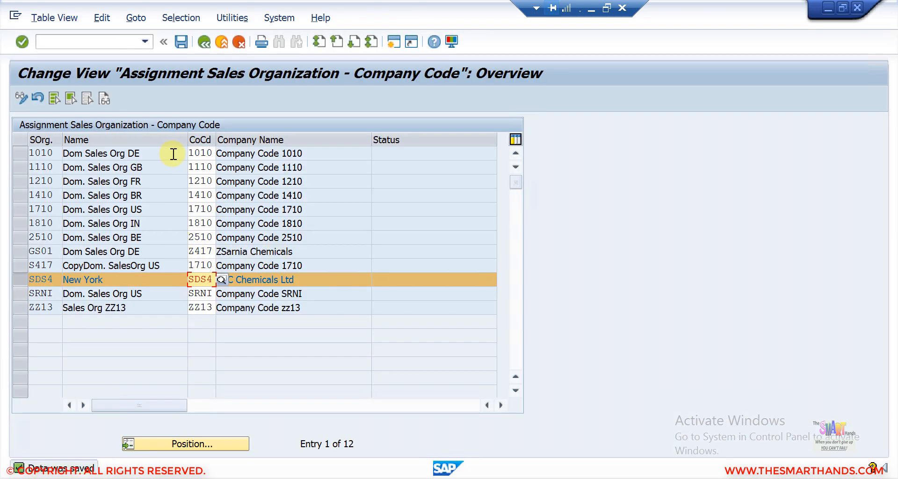
left_click(204, 42)
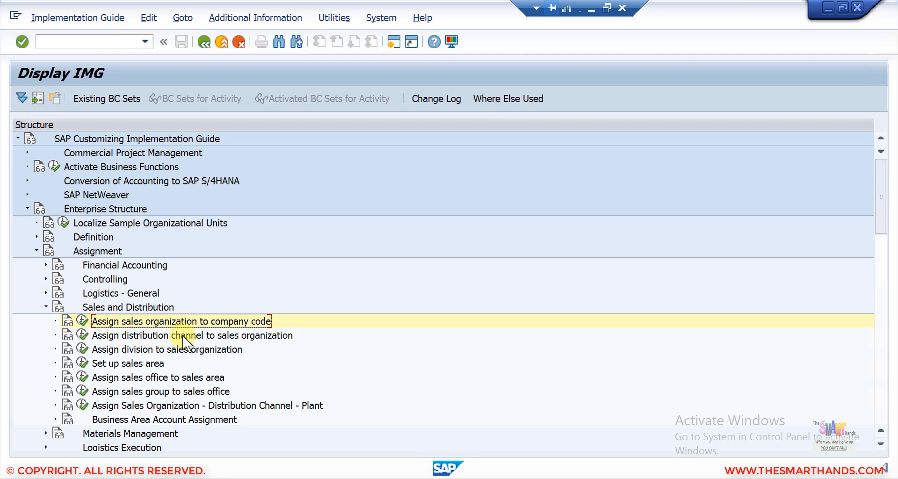
- Open the distribution channel to sales organization assignments and position the list at SDS4
left_click(80, 333)
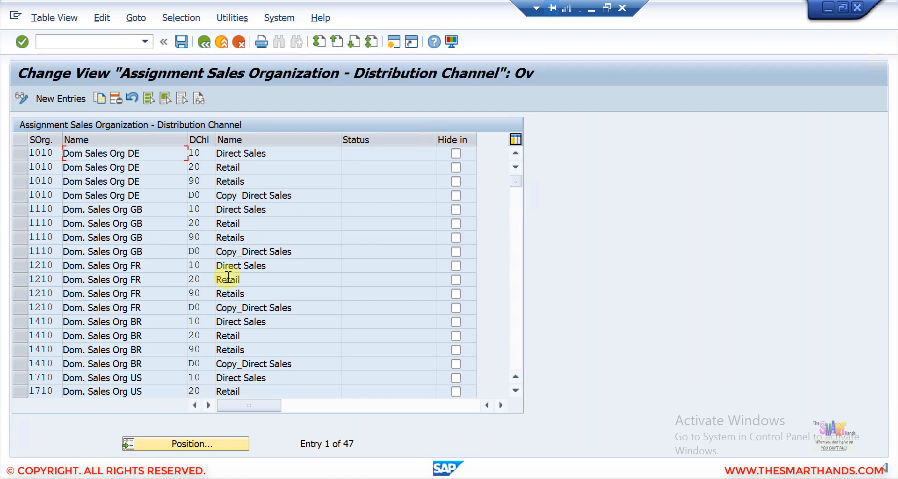
left_click(517, 324)
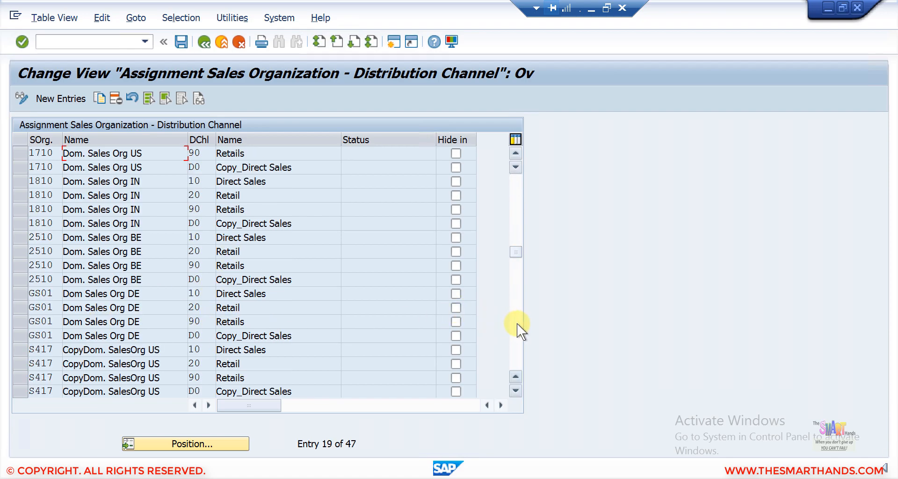
left_click(204, 445)
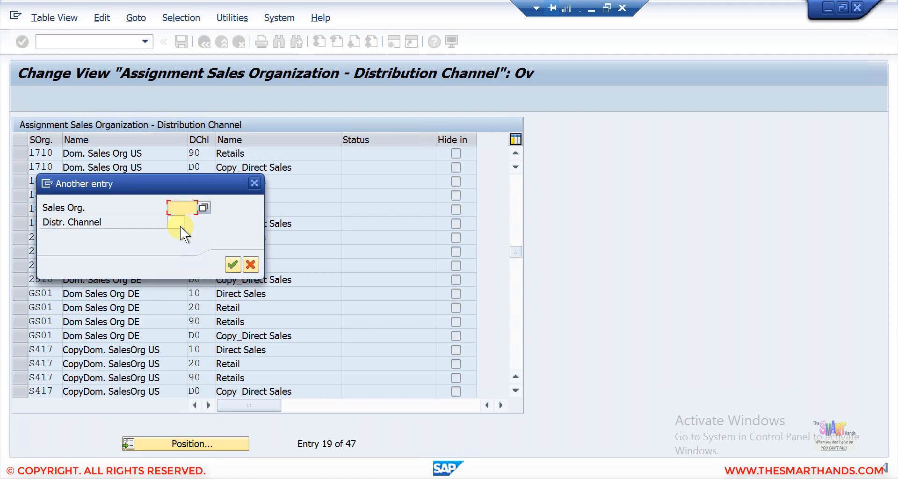
type("s")
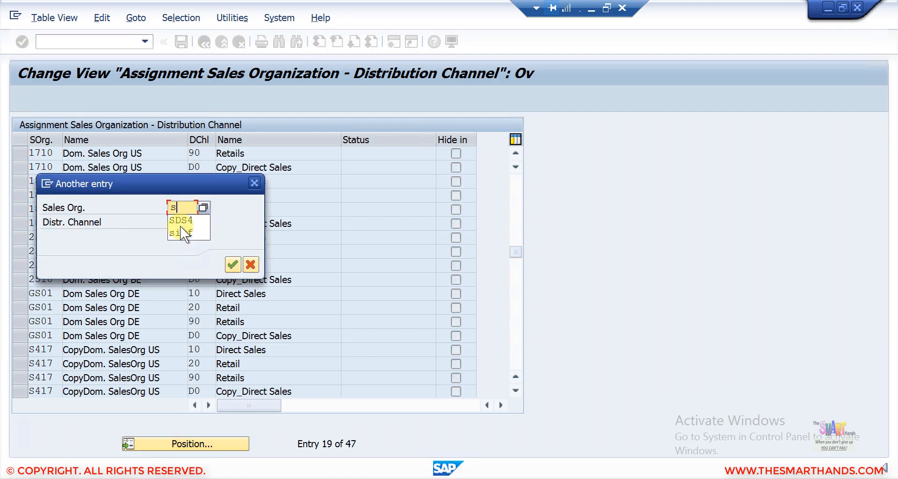
type("ds4")
key("Return")
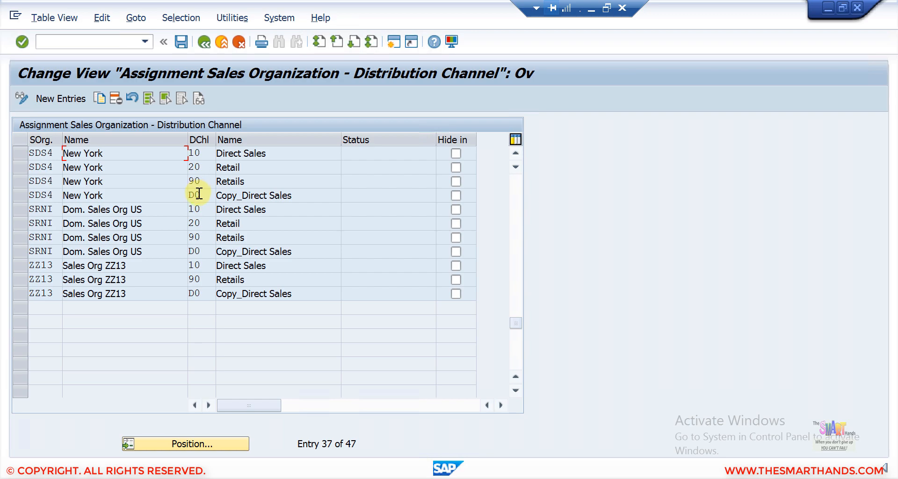
- Mark SDS4's channel D0, 20 and 10 rows, toggling D0's Hide flag on and back off
left_click(19, 196)
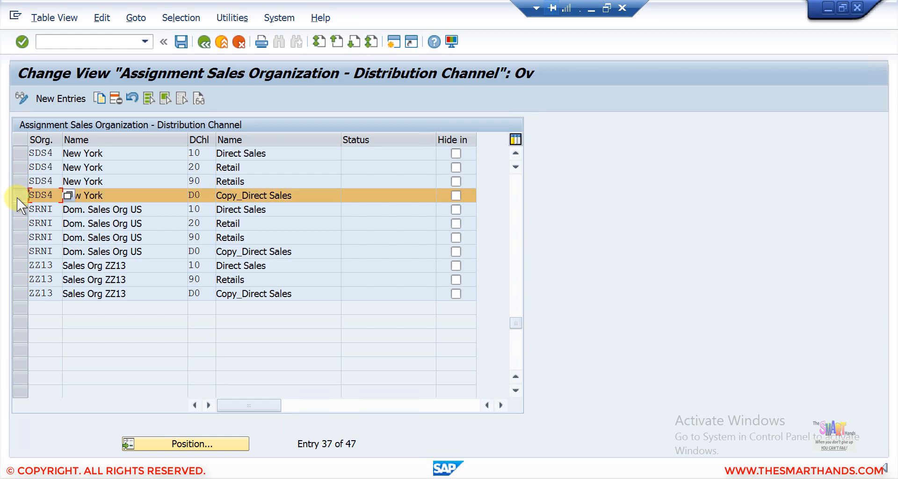
left_click(22, 161)
left_click(21, 154)
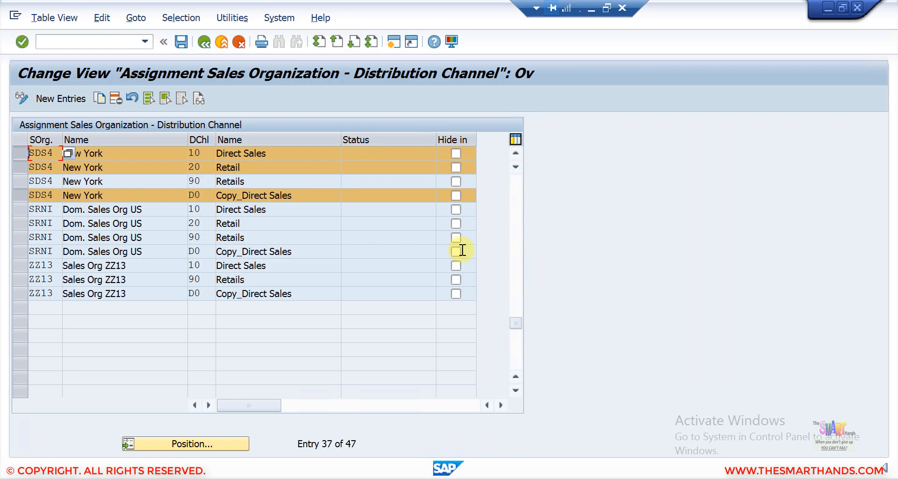
left_click(456, 195)
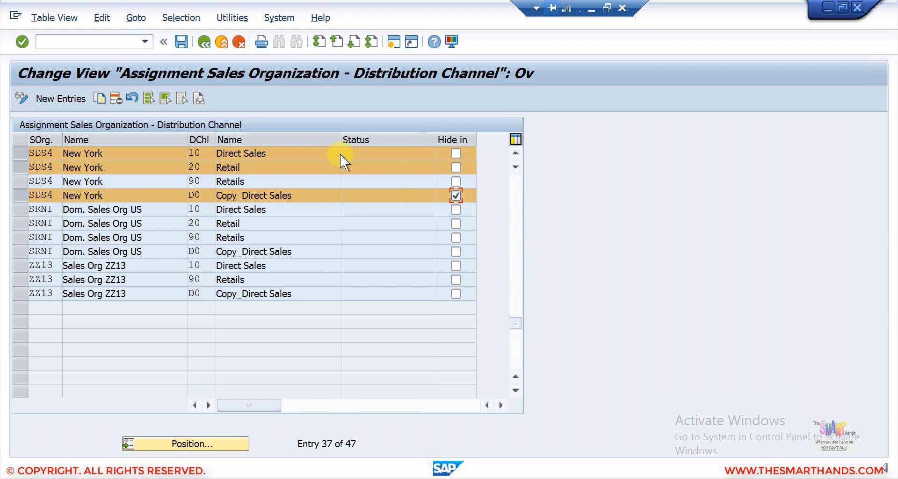
left_click(456, 194)
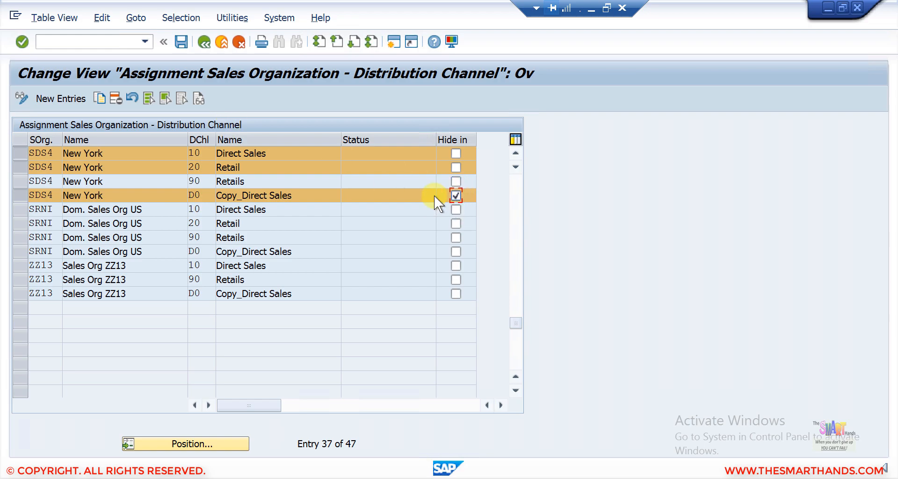
- Delete SDS4's channel 10, 20 and D0 assignments and save them to request S4HK900124
left_click(116, 98)
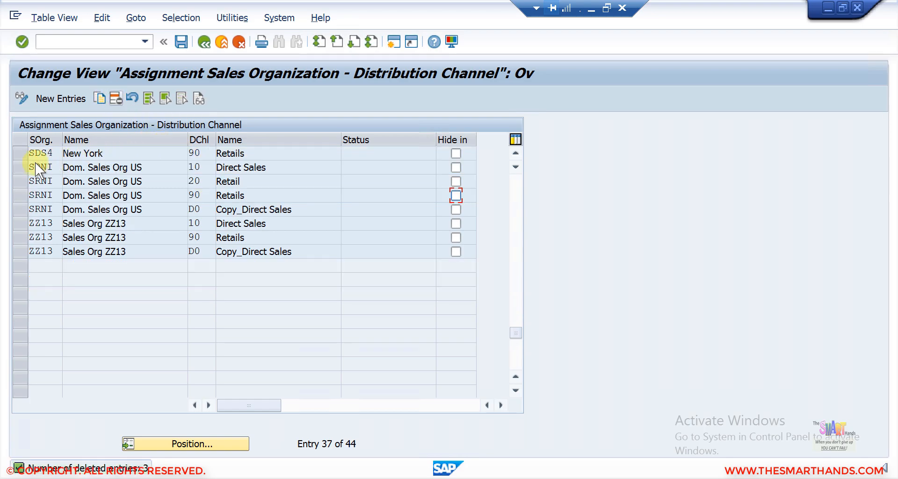
left_click(195, 153)
left_click(181, 42)
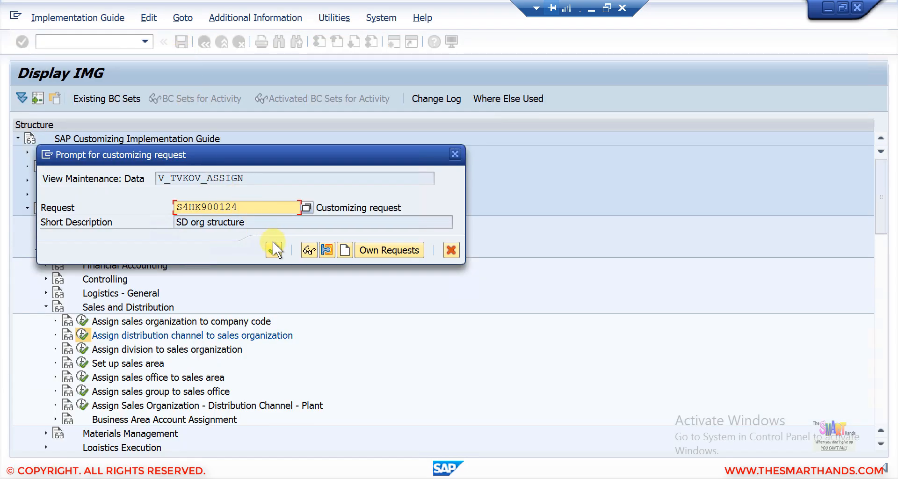
left_click(273, 243)
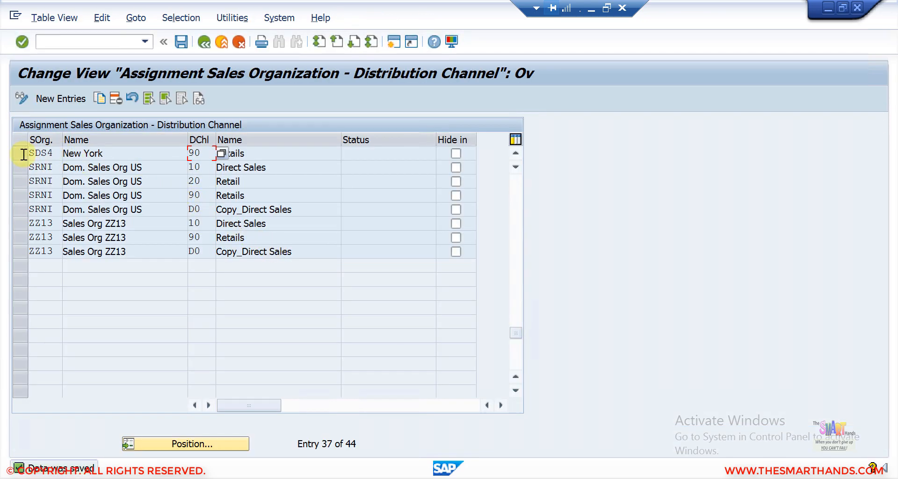
- Check the remaining SDS4 channel 90 Retails row and return to the IMG tree
left_click(22, 154)
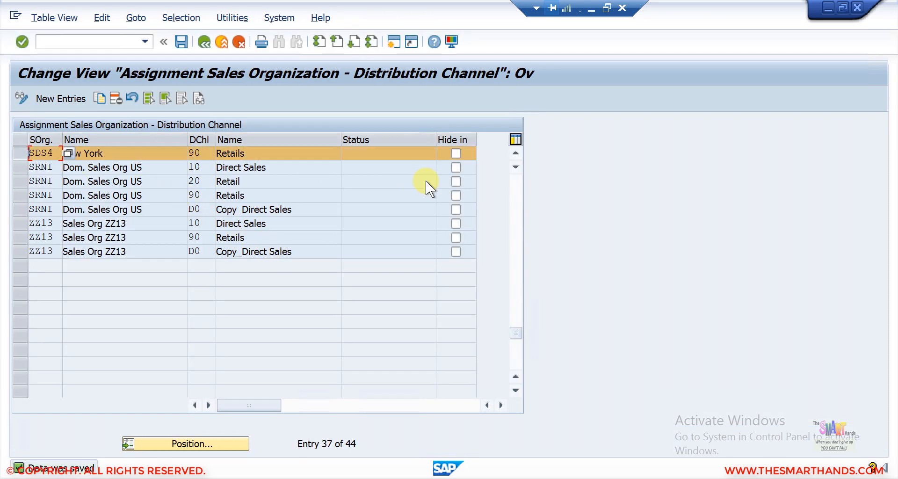
left_click(515, 154)
left_click(514, 154)
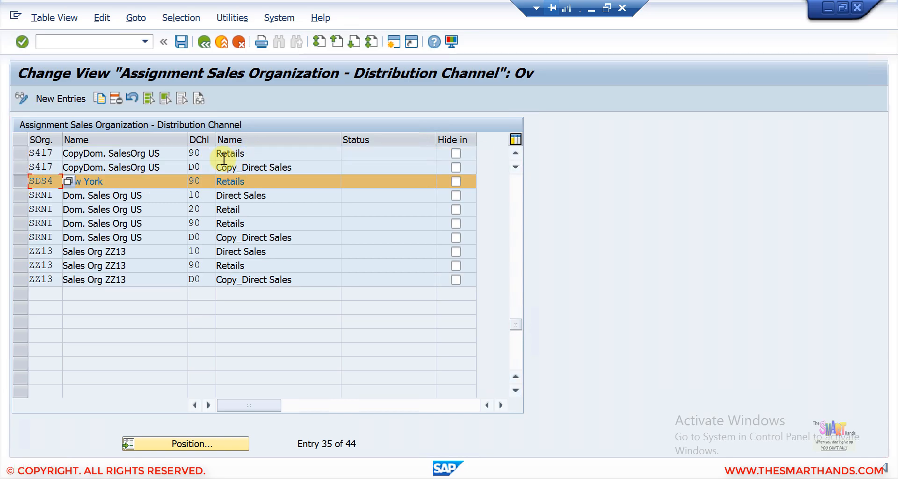
left_click(202, 47)
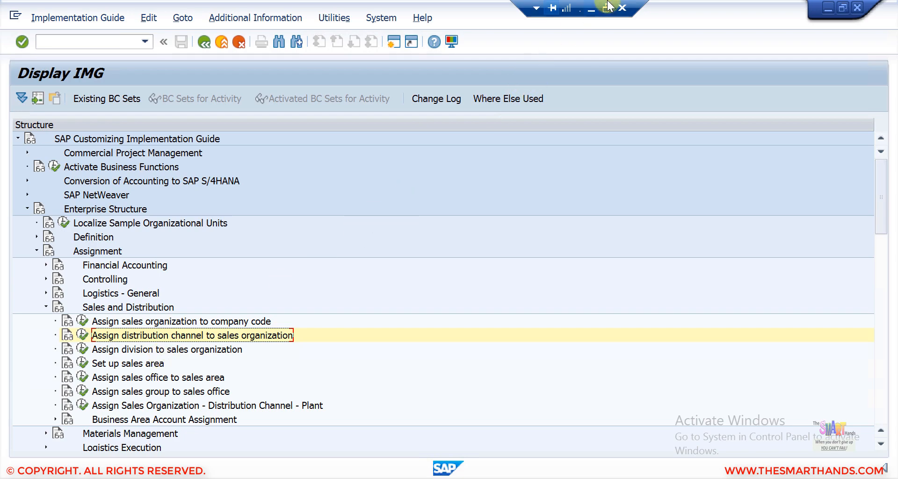
- Present the SD Org Structure slide full screen in PowerPoint, then go back to SAP
left_click(591, 9)
left_click(63, 224)
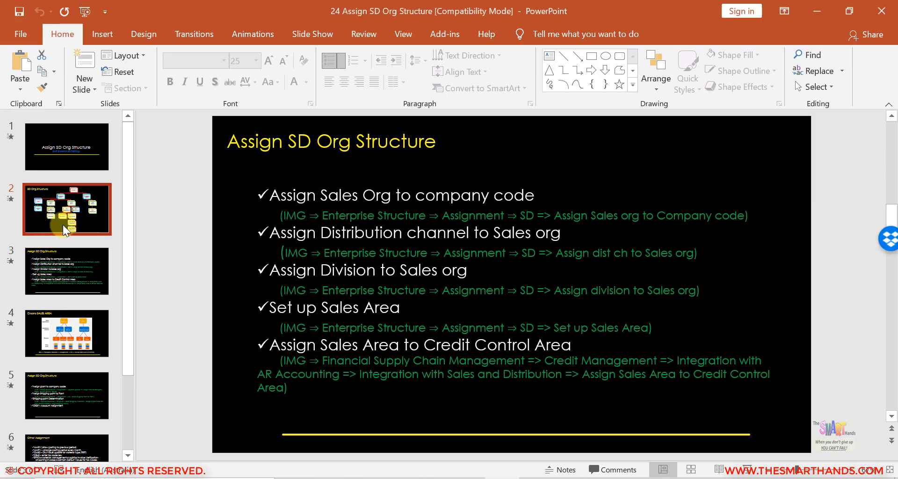
left_click(746, 468)
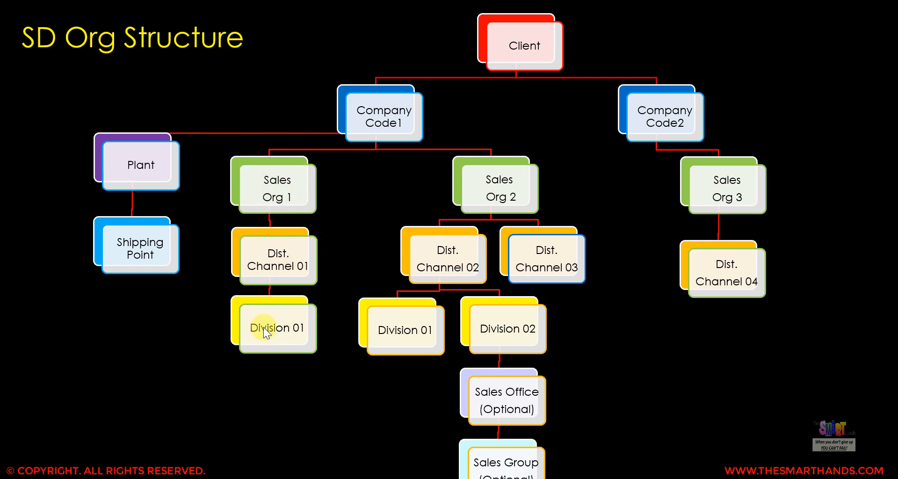
key("Escape")
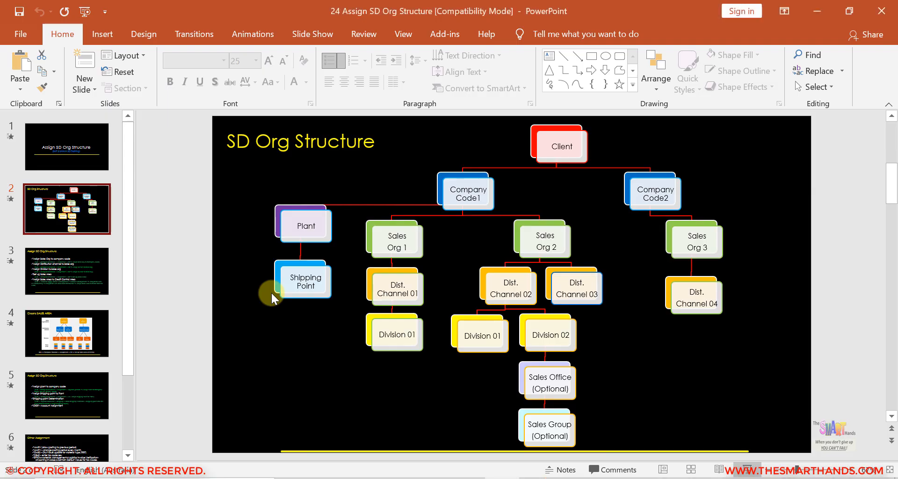
left_click(538, 477)
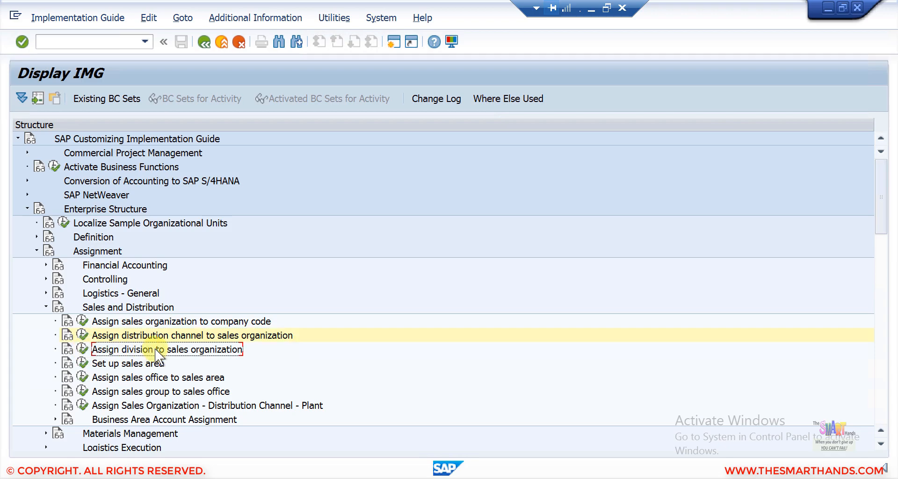
- Open the division to sales organization assignments and position the list at SDS4
left_click(82, 349)
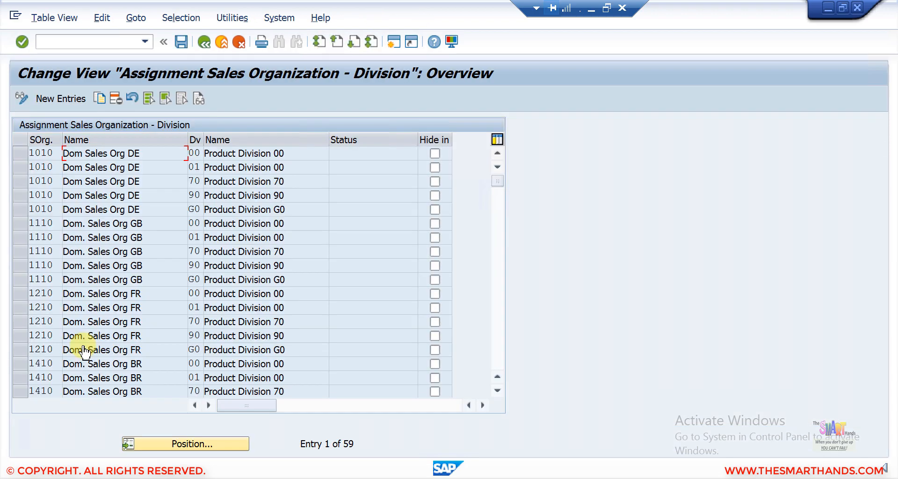
left_click(206, 445)
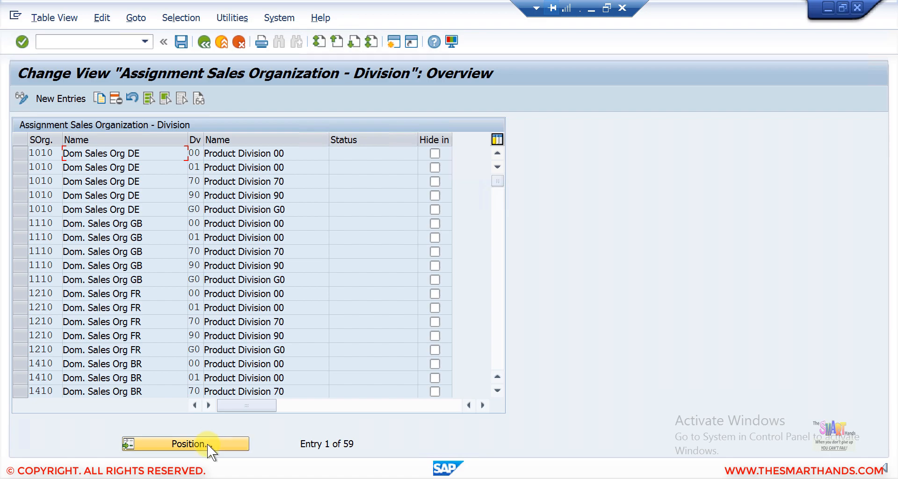
type("SDS4")
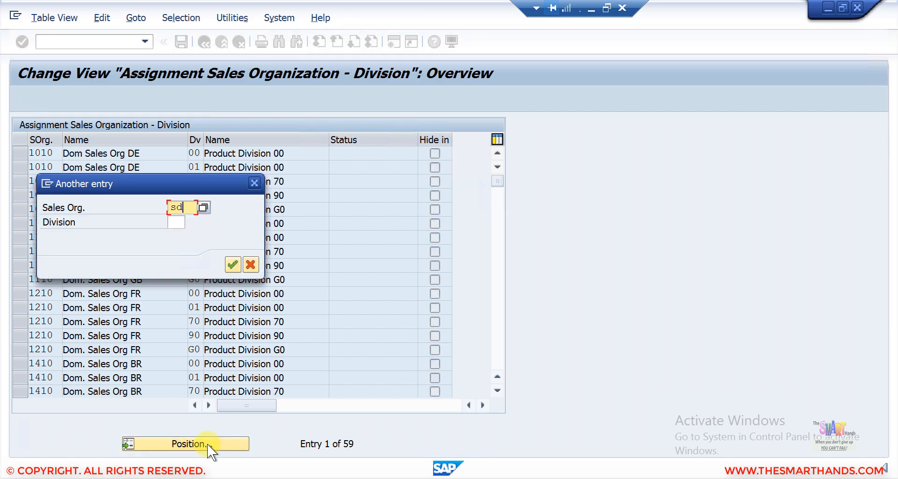
key("Return")
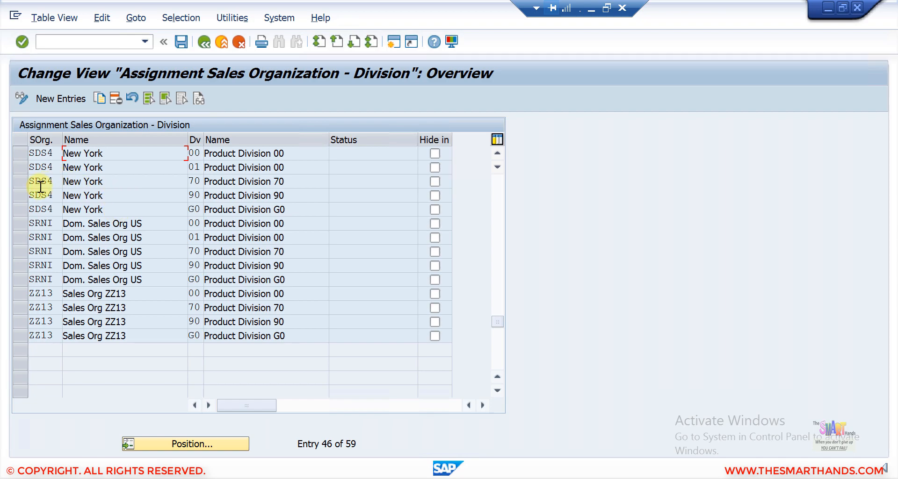
- Delete SDS4's division assignments G0, 70, 01 and 00
left_click(22, 210)
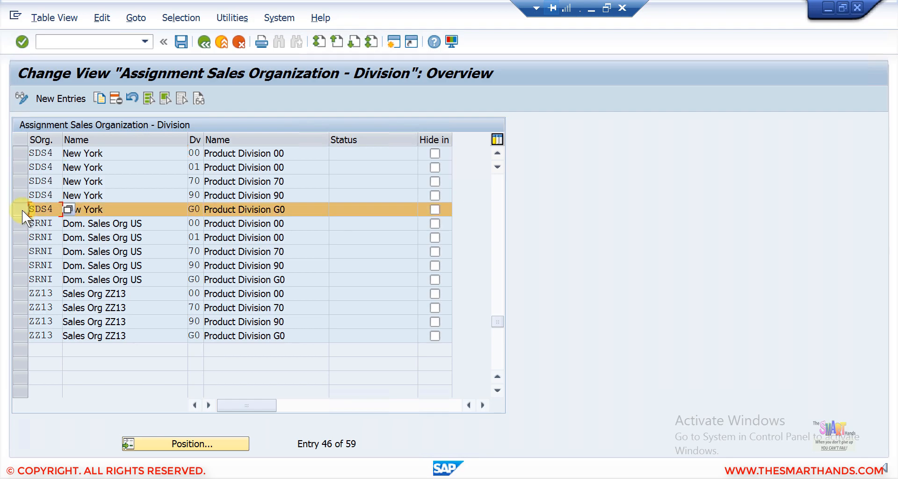
left_click(20, 181)
left_click(20, 168)
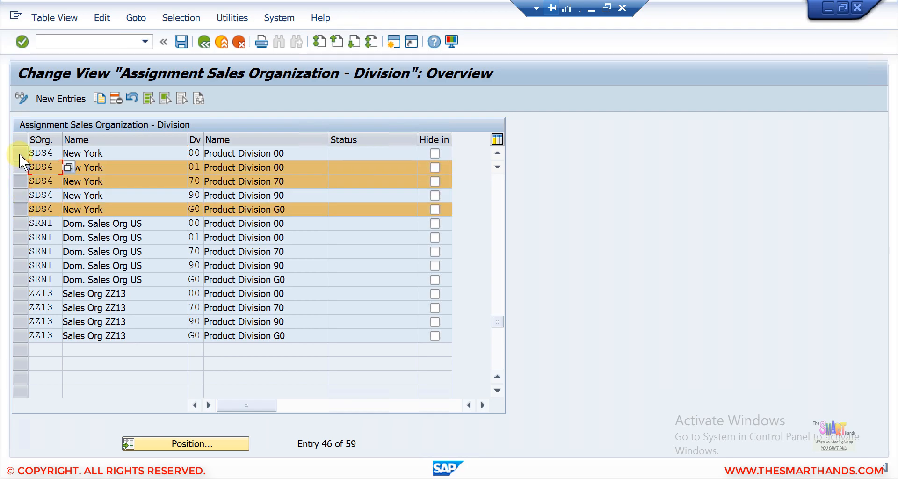
left_click(19, 153)
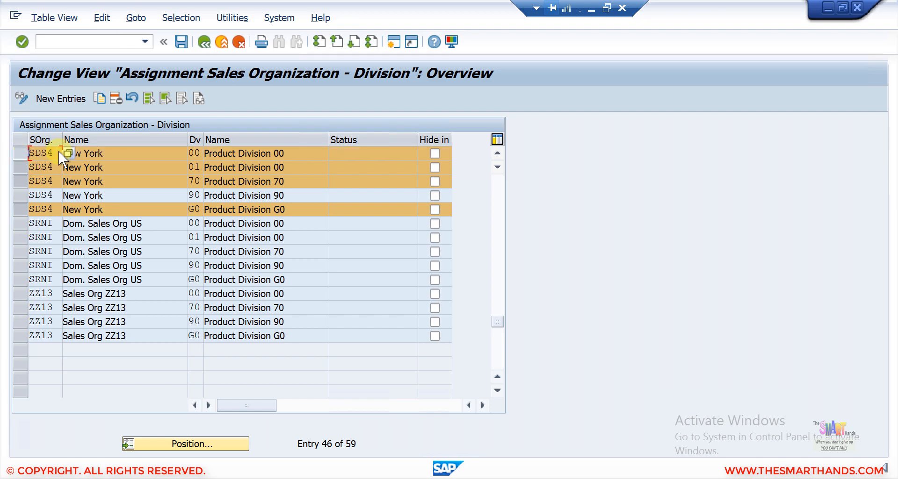
left_click(117, 103)
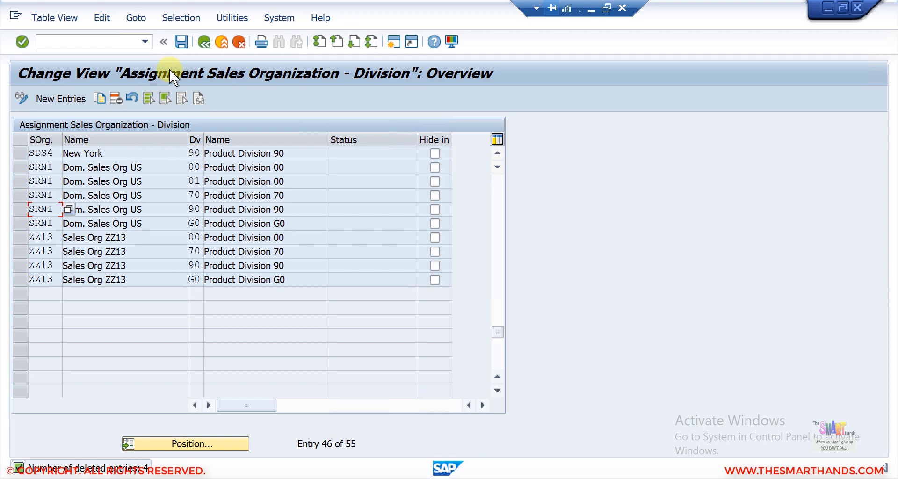
- Save the deletions to request S4HK900124, return to the IMG and minimize SAP
left_click(182, 47)
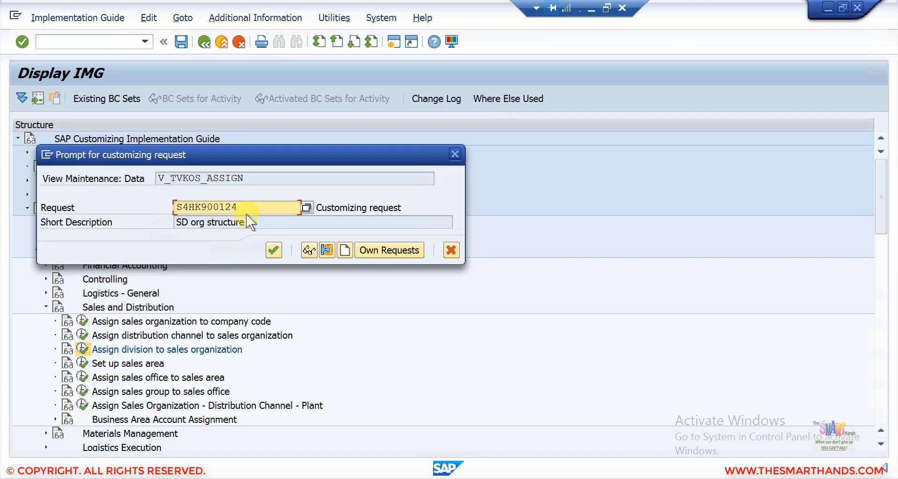
left_click(274, 249)
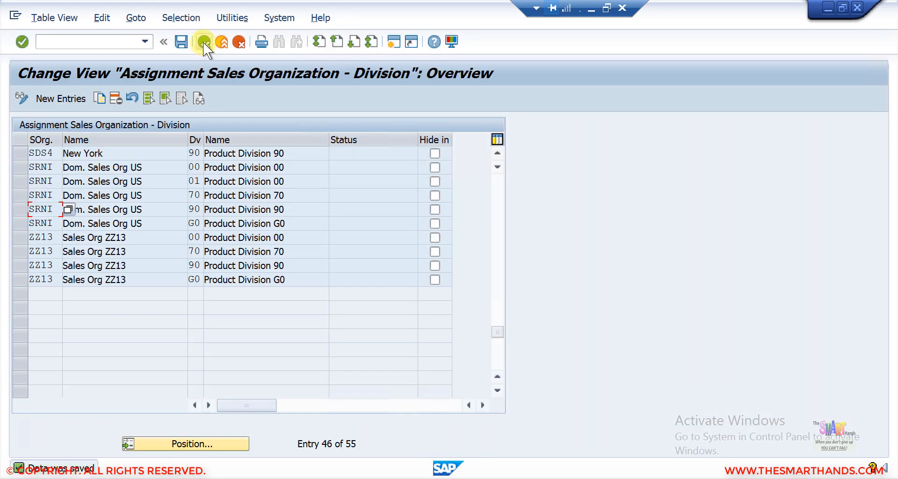
left_click(203, 42)
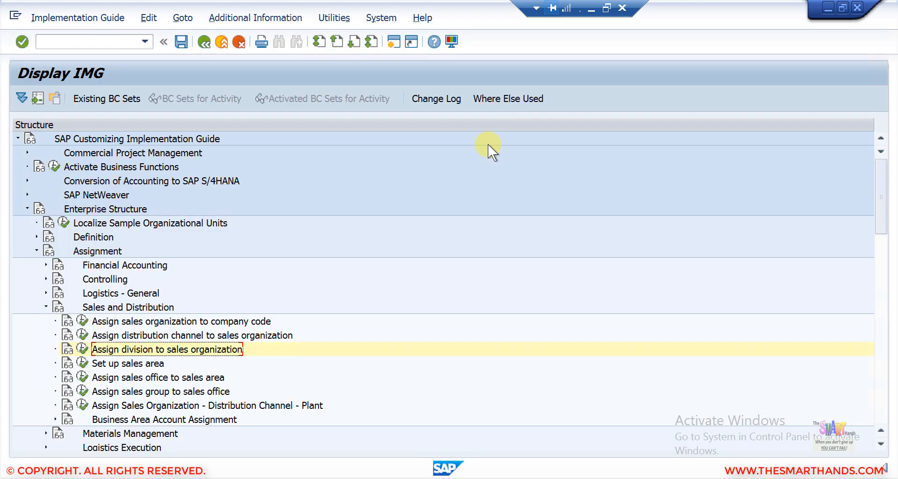
left_click(591, 11)
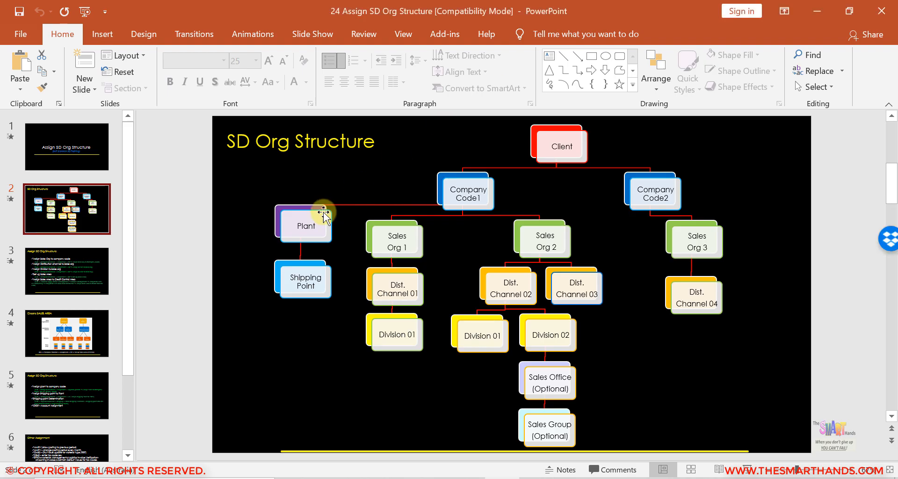
- Move through slide 3 to the Create SALES AREA slide and present it full screen
left_click(96, 278)
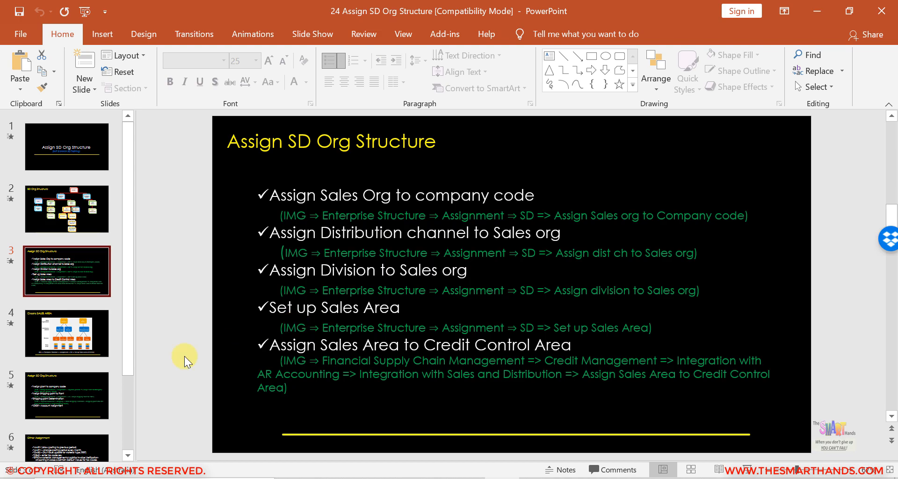
left_click(89, 347)
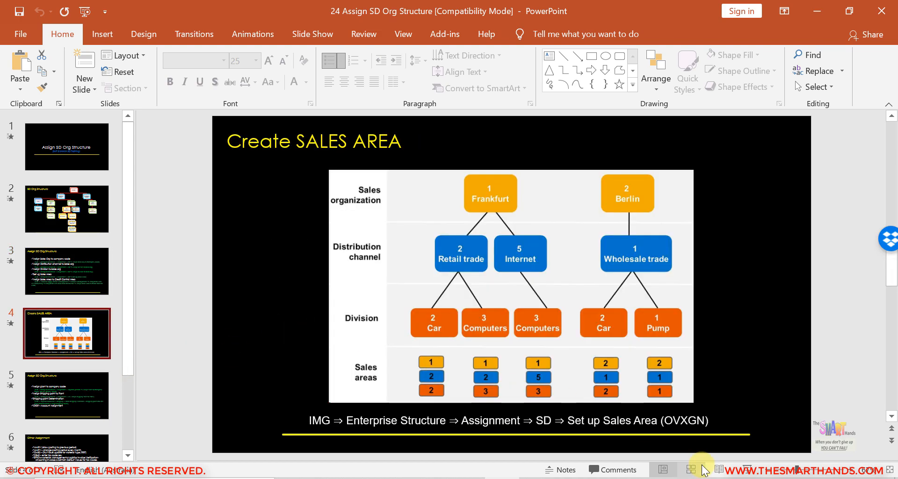
left_click(747, 469)
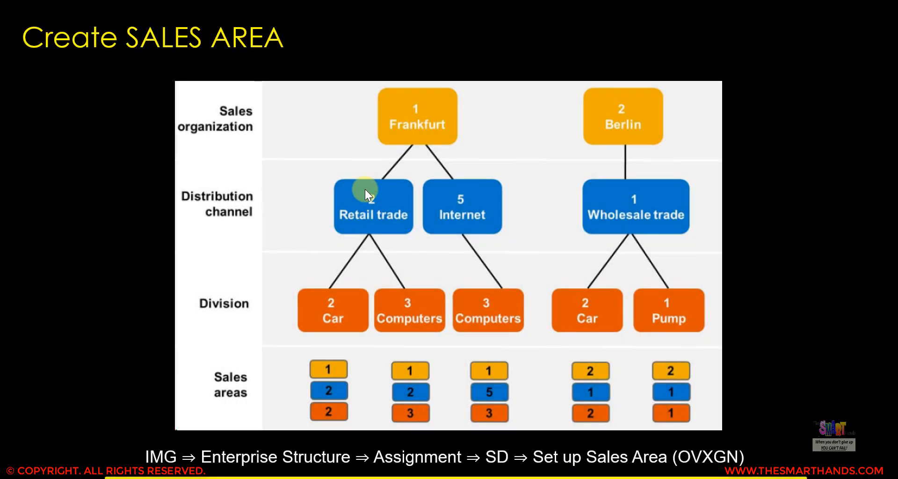
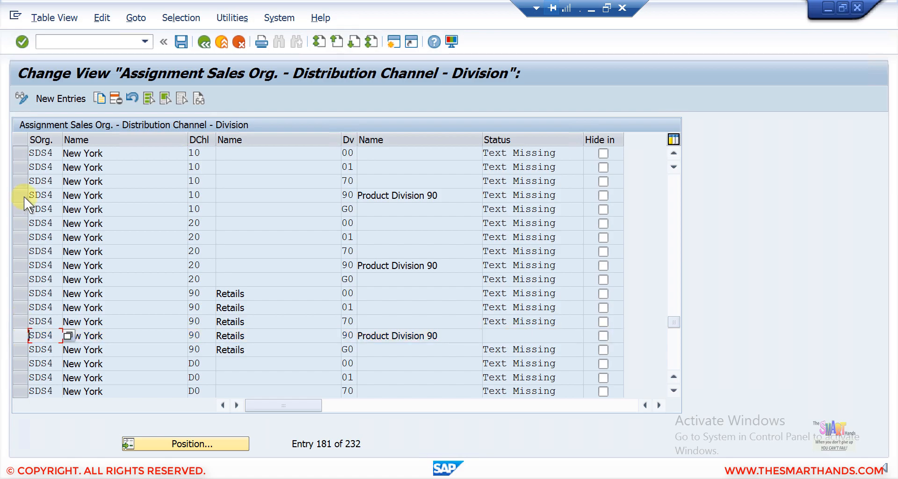
- Select SDS4's channel 10 and 20 rows for divisions 00, 01, 70, 90 and G0
left_click(26, 155)
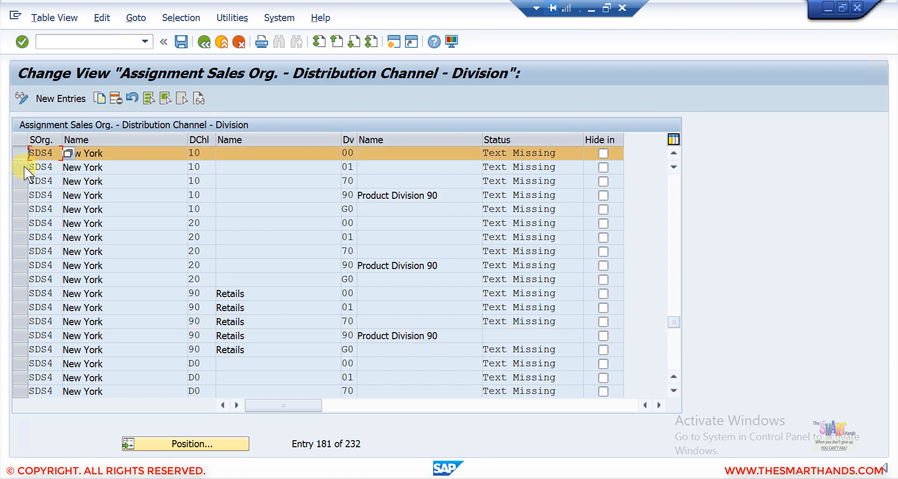
left_click(24, 167)
left_click(23, 184)
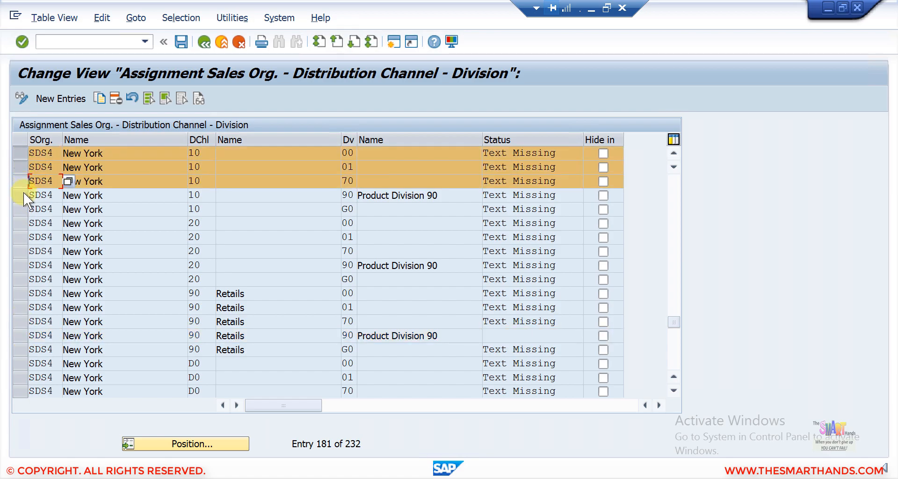
left_click(24, 198)
left_click(23, 213)
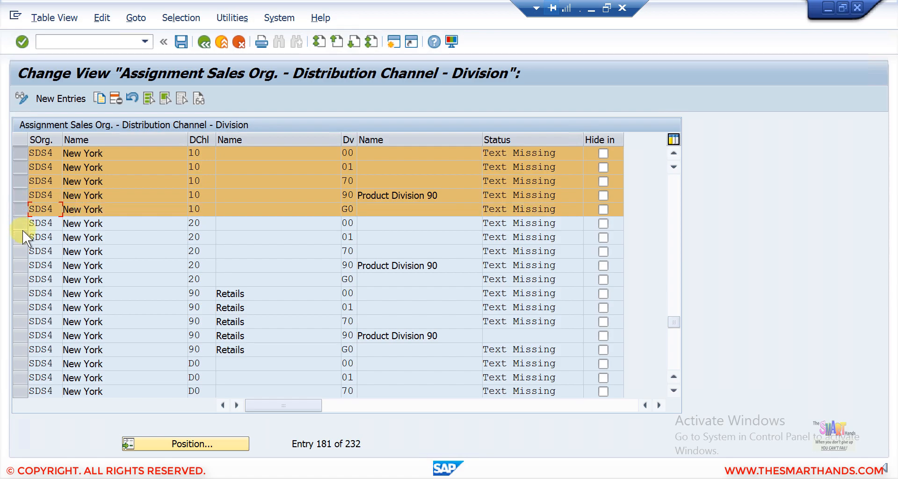
left_click(22, 227)
left_click(22, 239)
left_click(22, 248)
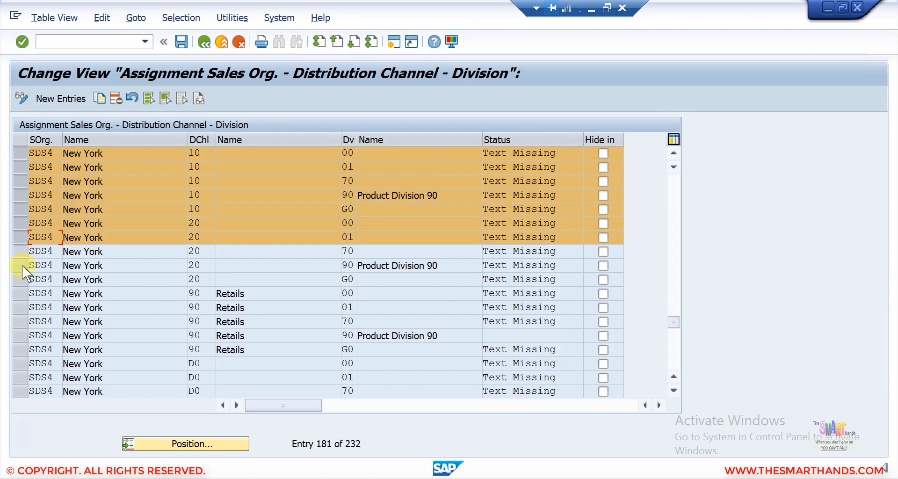
left_click(21, 266)
left_click(22, 279)
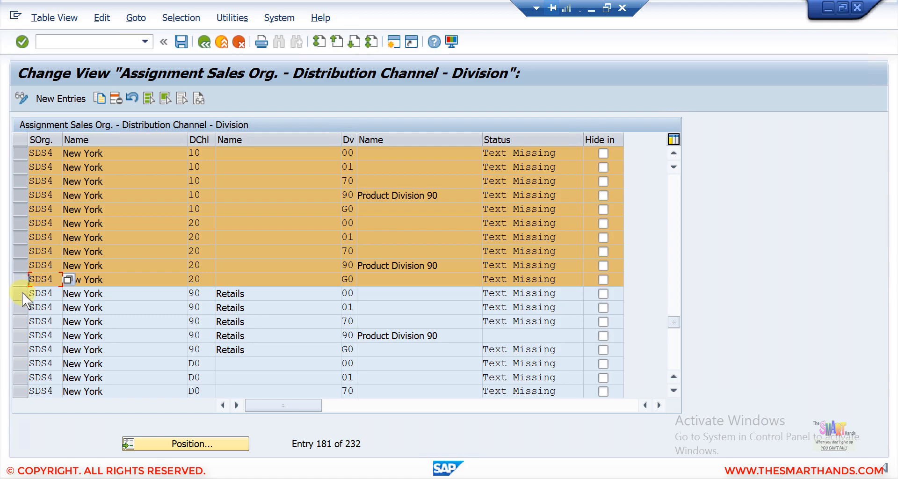
- Add channel 90 (except 90/90) and all D0 rows, then delete the 19 selected assignments
left_click(22, 295)
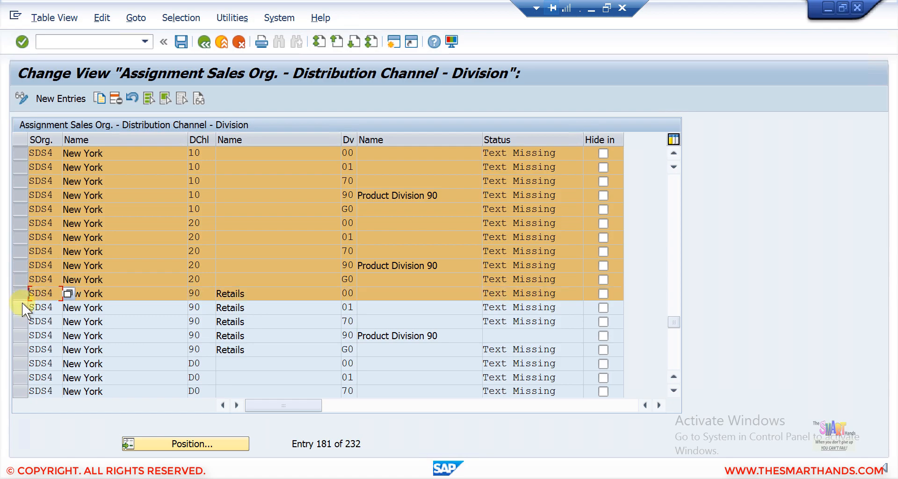
left_click(22, 308)
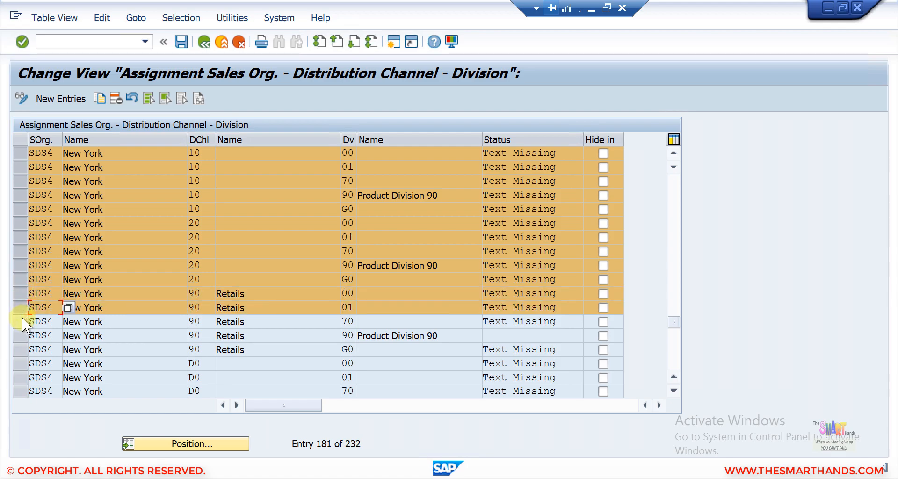
left_click(22, 319)
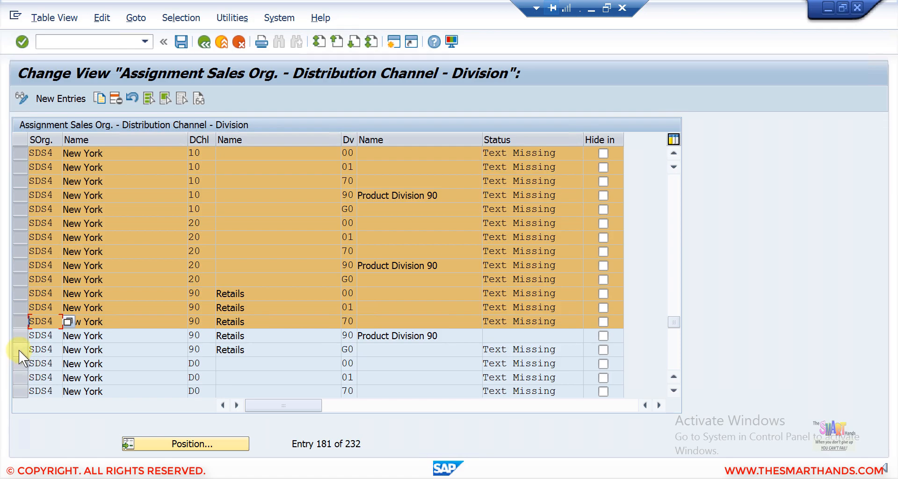
left_click(19, 350)
left_click(21, 365)
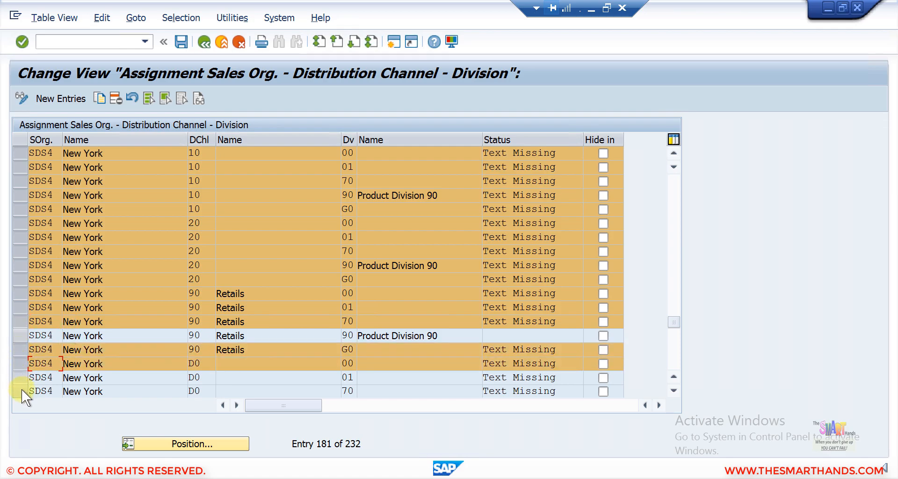
left_click(22, 377)
left_click(21, 391)
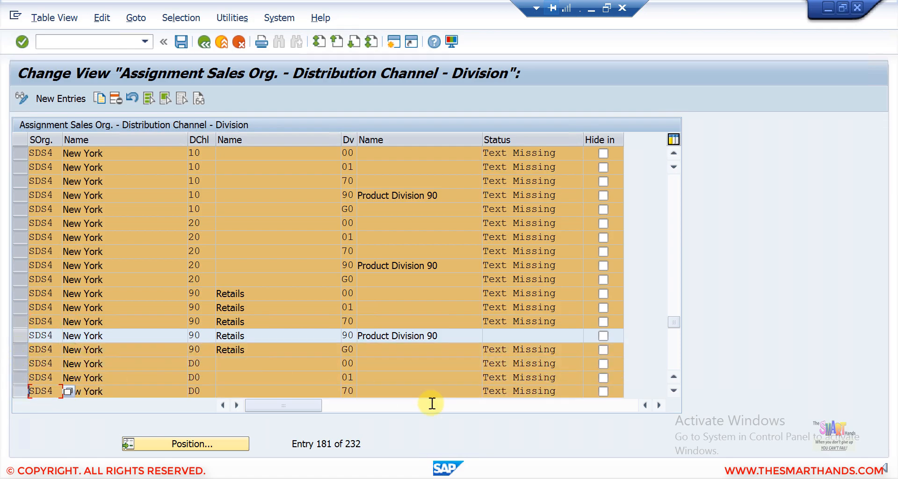
left_click(673, 390)
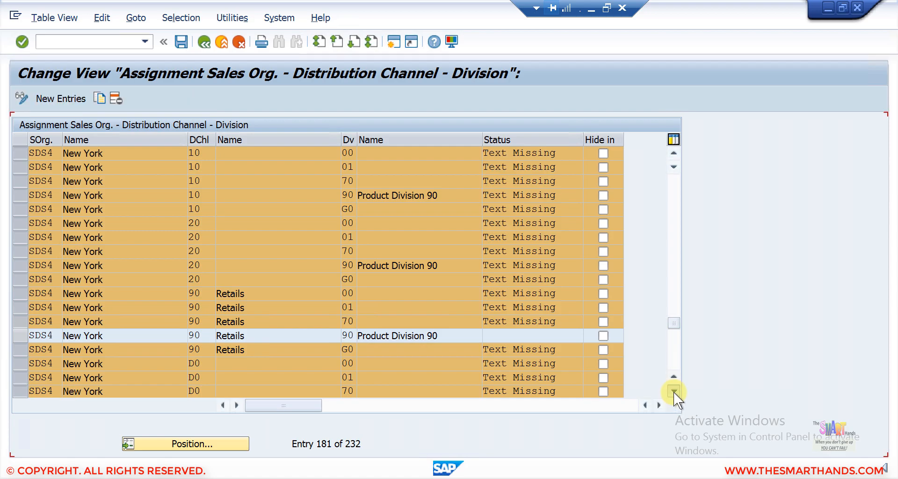
left_click(673, 391)
left_click(674, 391)
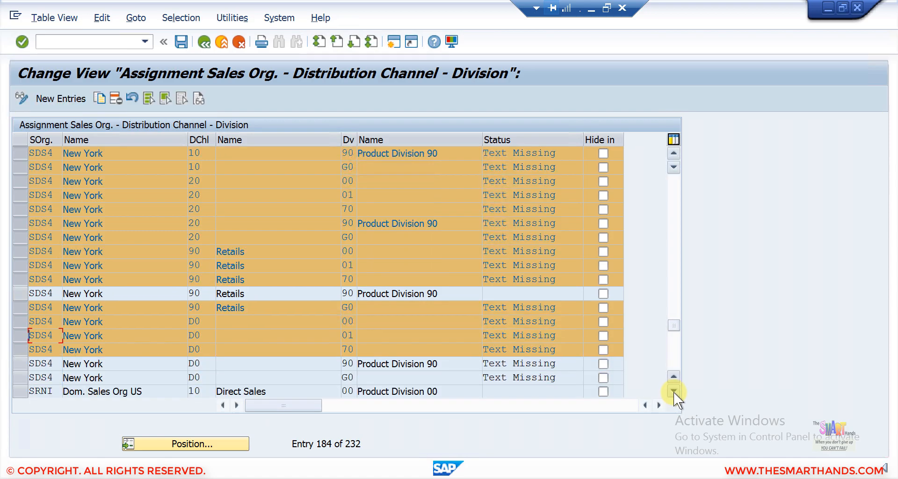
left_click(674, 392)
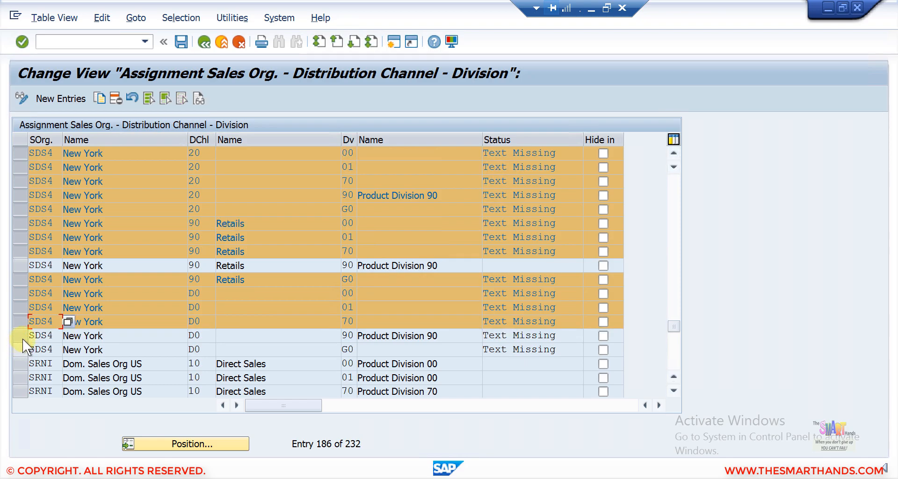
left_click(23, 338)
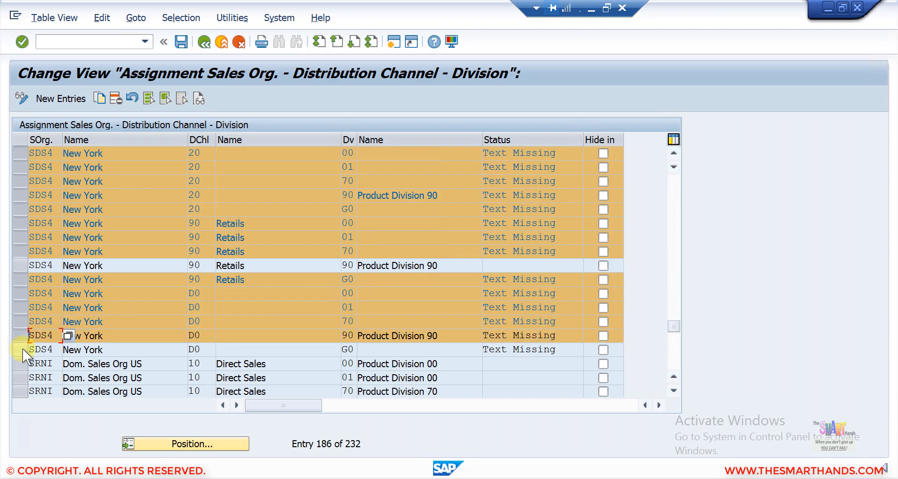
left_click(22, 348)
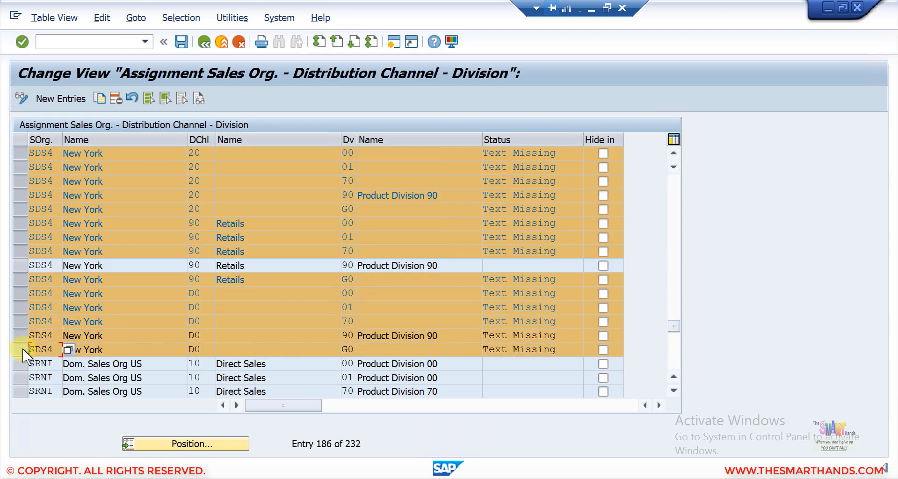
left_click(117, 99)
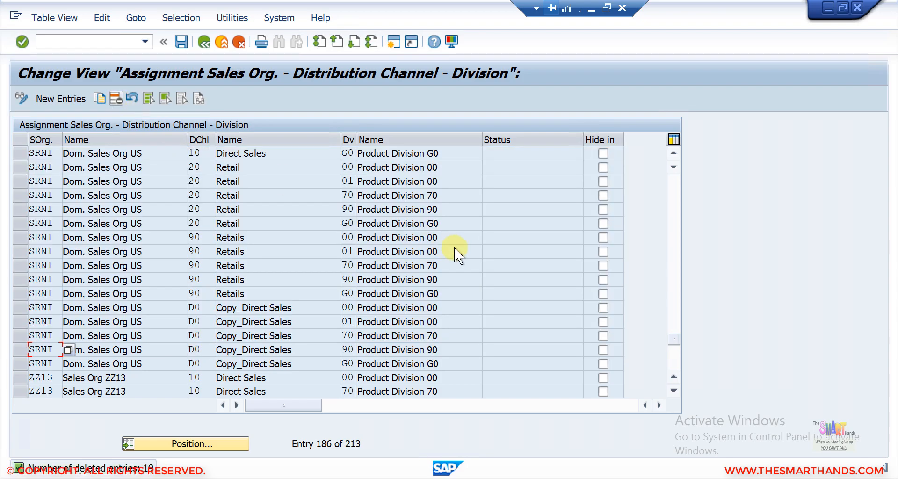
- Save the deletions to the SD org structure request, leaving only SDS4 90/90
left_click(675, 151)
left_click(675, 151)
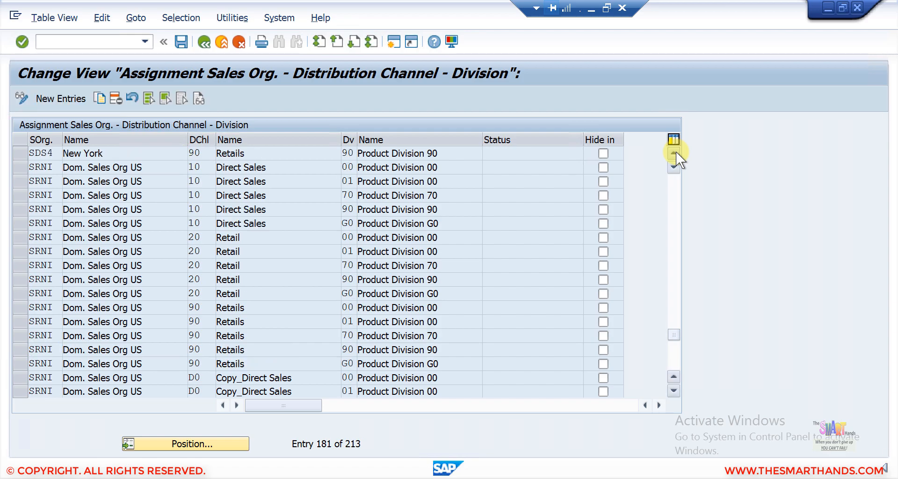
left_click(675, 152)
left_click(675, 151)
scroll(84, 187, "up", 1)
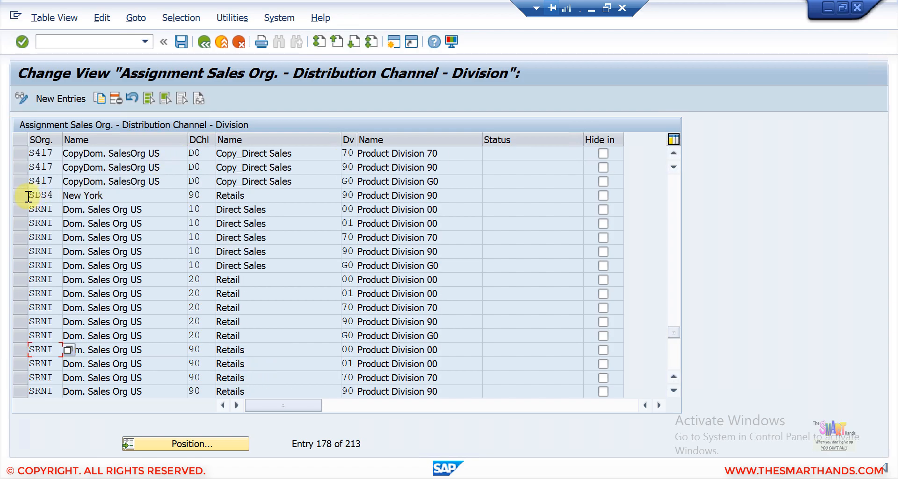
left_click(21, 195)
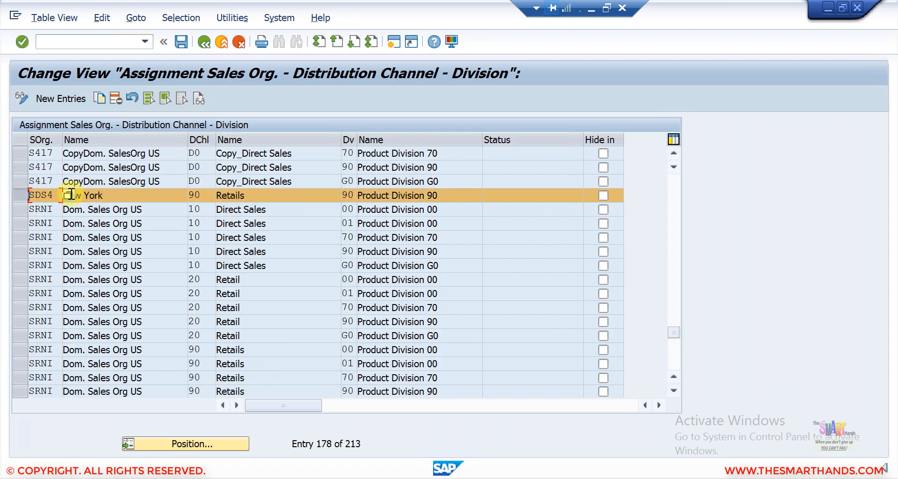
left_click(181, 41)
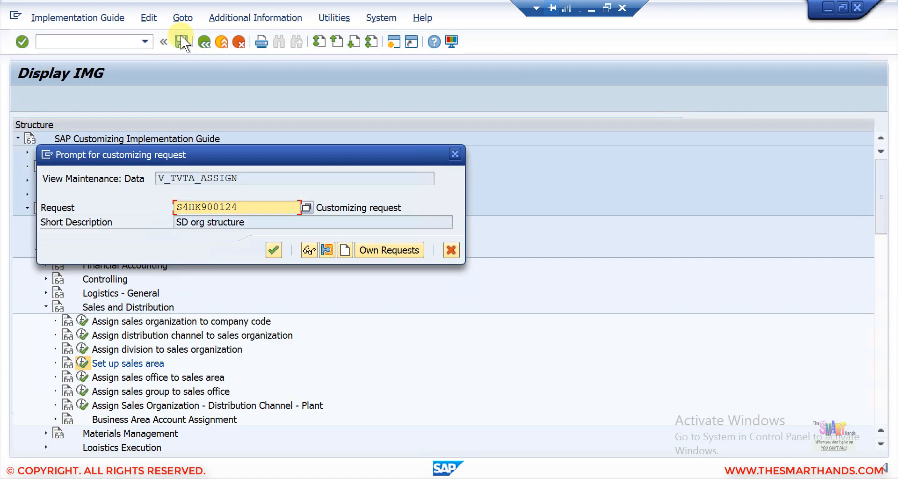
left_click(269, 247)
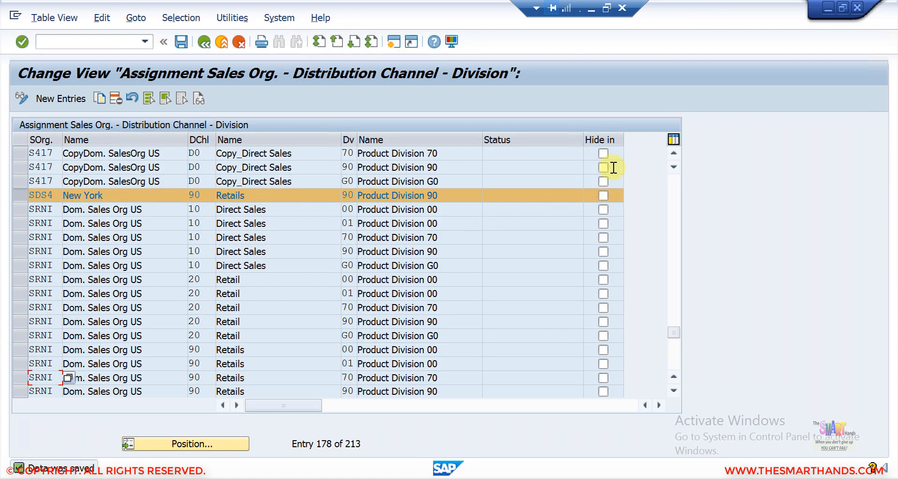
- Run Sales and Distribution > Master Data > Define Common Distribution Channels from the IMG
left_click(591, 14)
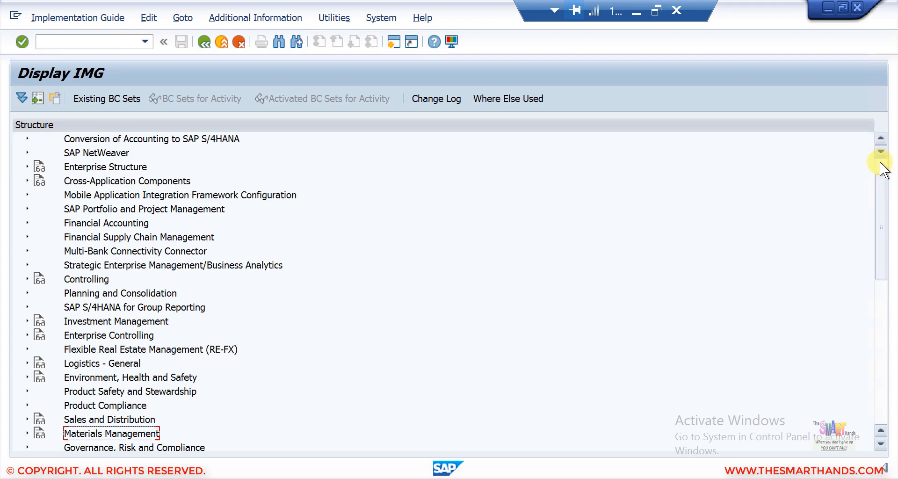
scroll(880, 164, "up", 1)
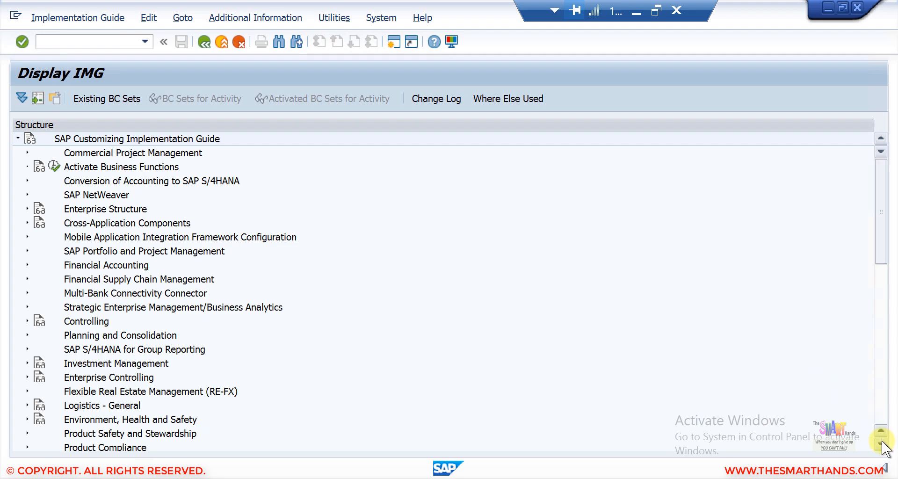
scroll(882, 446, "down", 4)
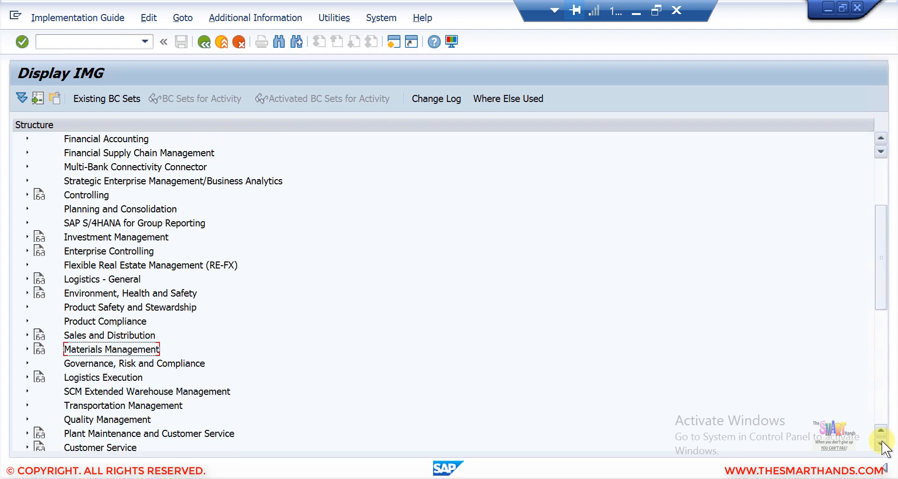
left_click(882, 444)
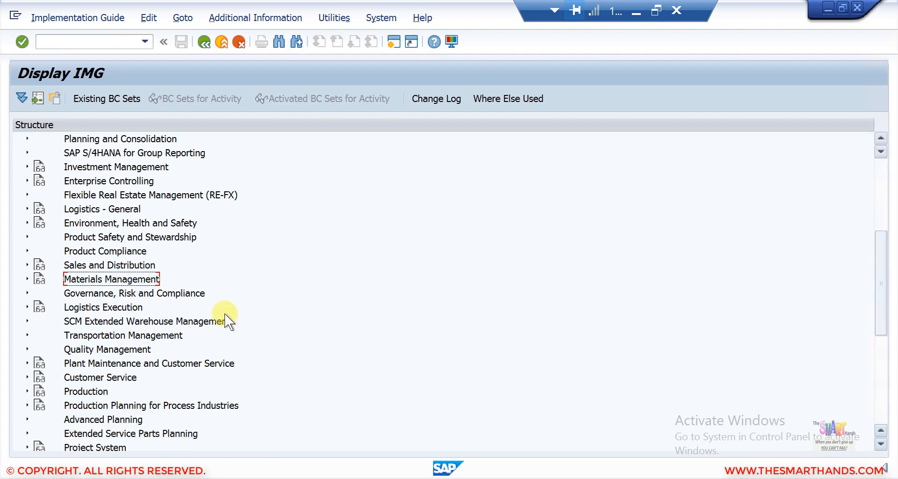
left_click(27, 265)
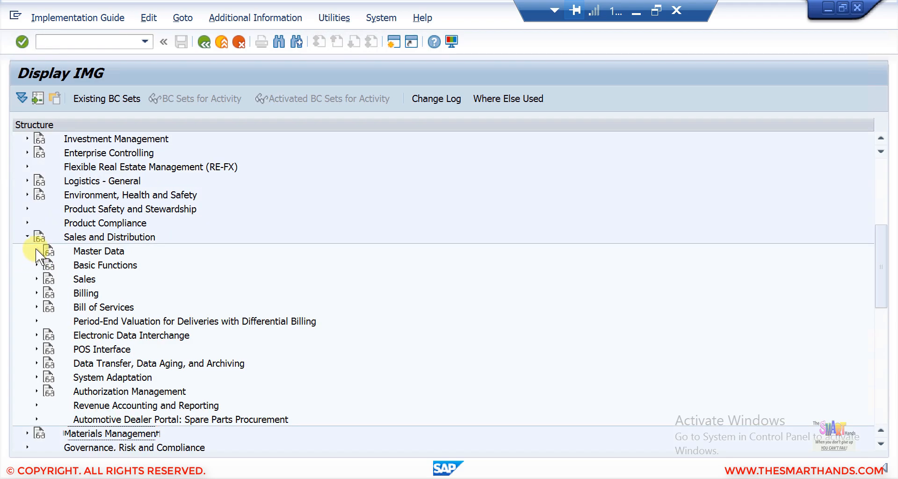
left_click(36, 251)
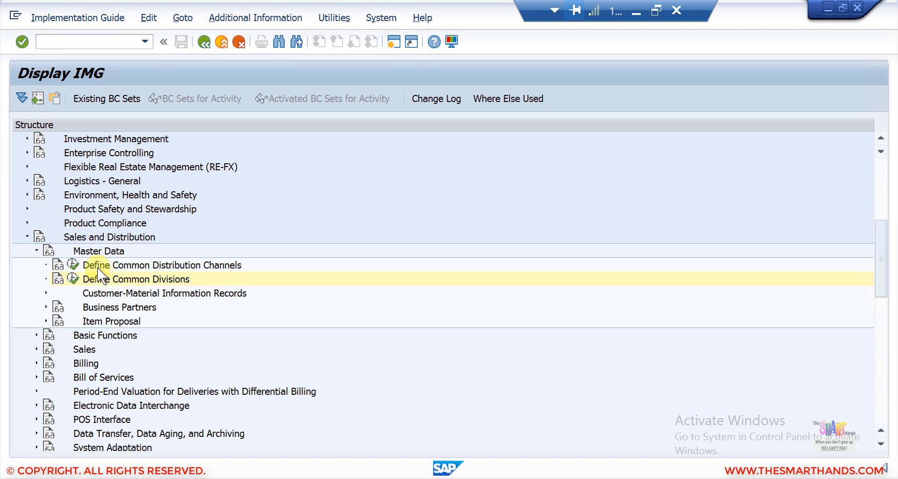
left_click(72, 267)
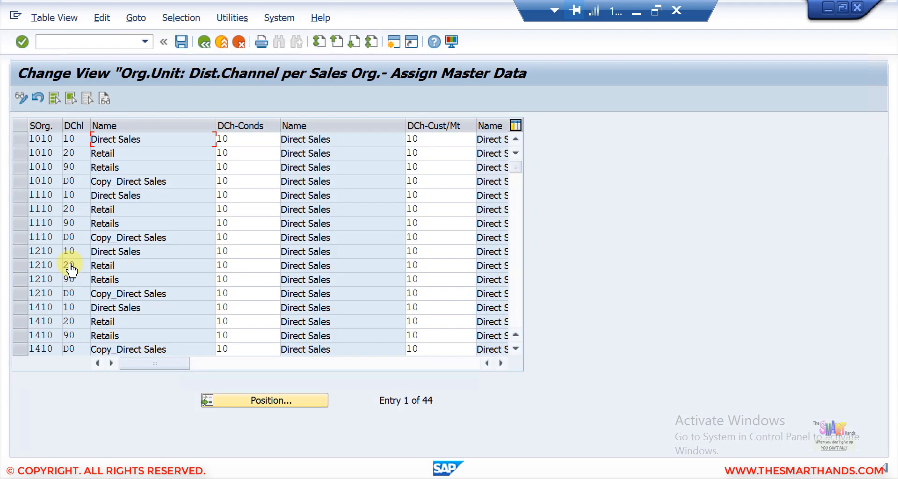
- Position the table on SDS4, review its channel 90 Retails entry, and go back to the IMG
left_click(243, 401)
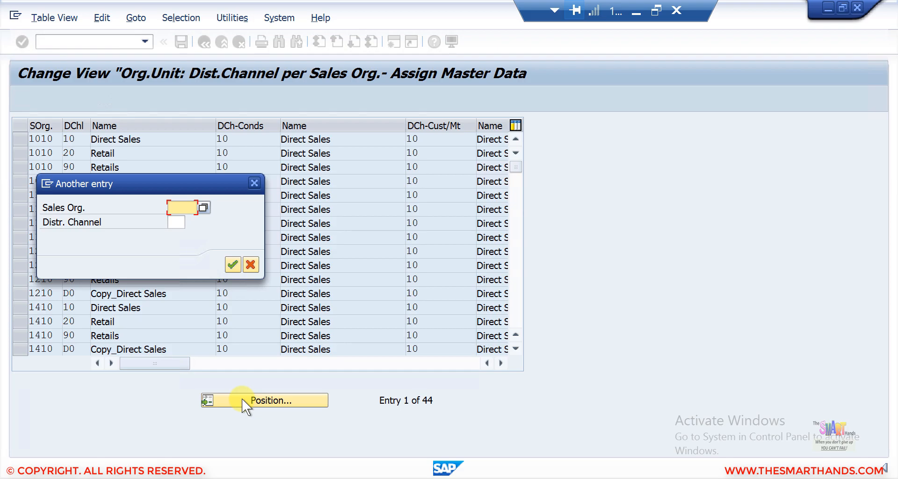
type("sds4")
key("Return")
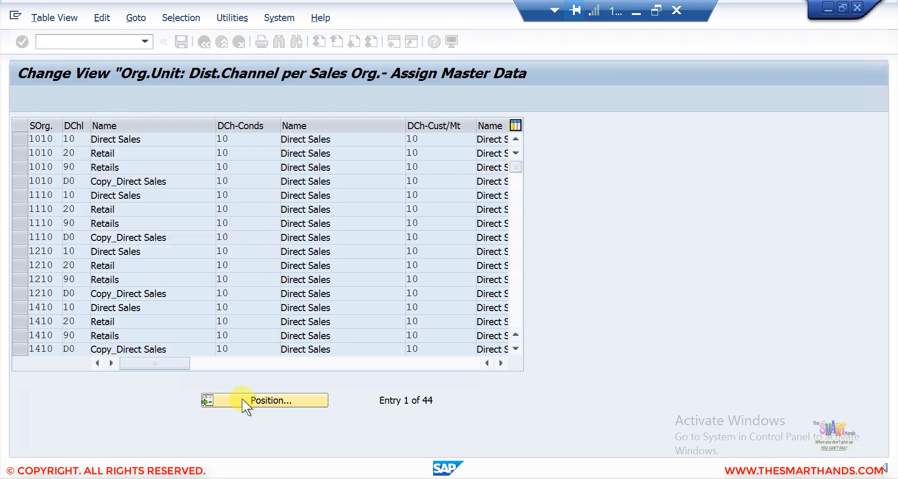
left_click(516, 137)
left_click(517, 138)
left_click(516, 138)
left_click(516, 138)
left_click(516, 138)
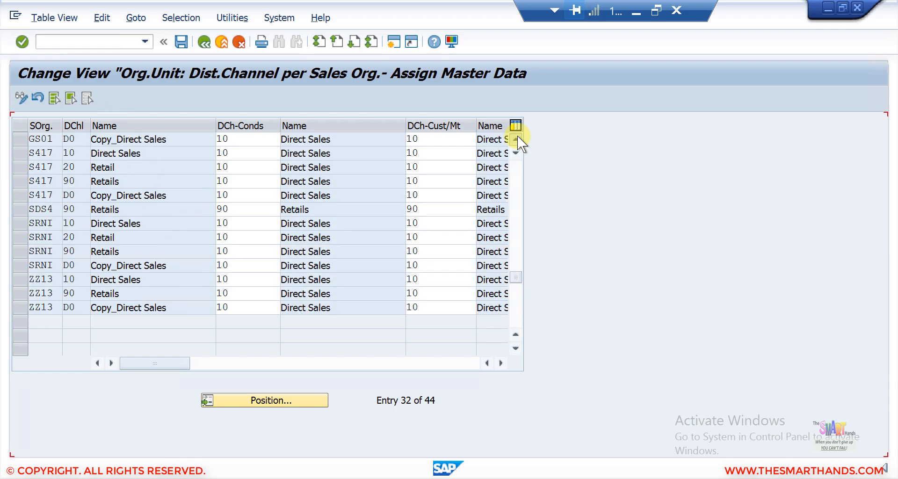
left_click(516, 138)
left_click(516, 138)
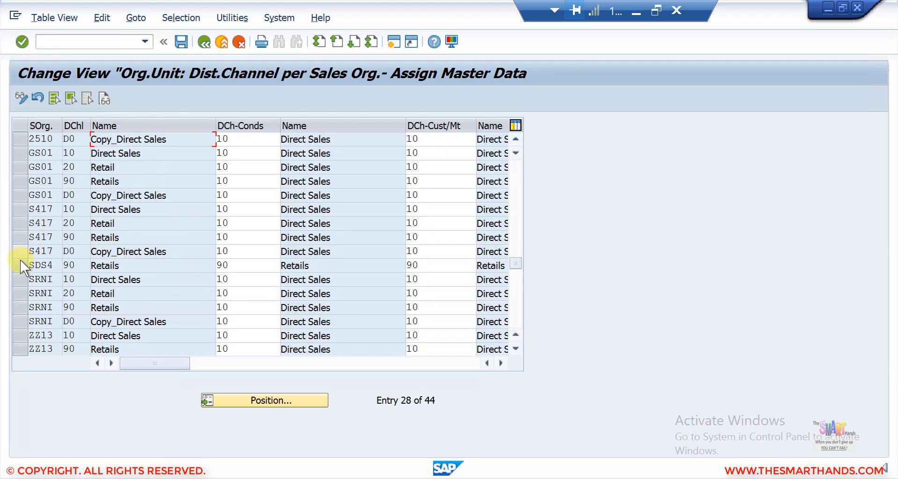
left_click(18, 265)
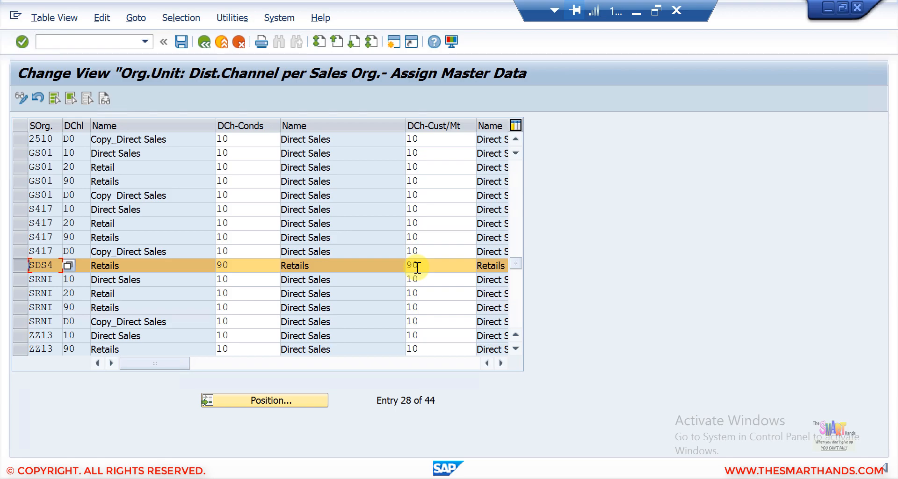
left_click(22, 264)
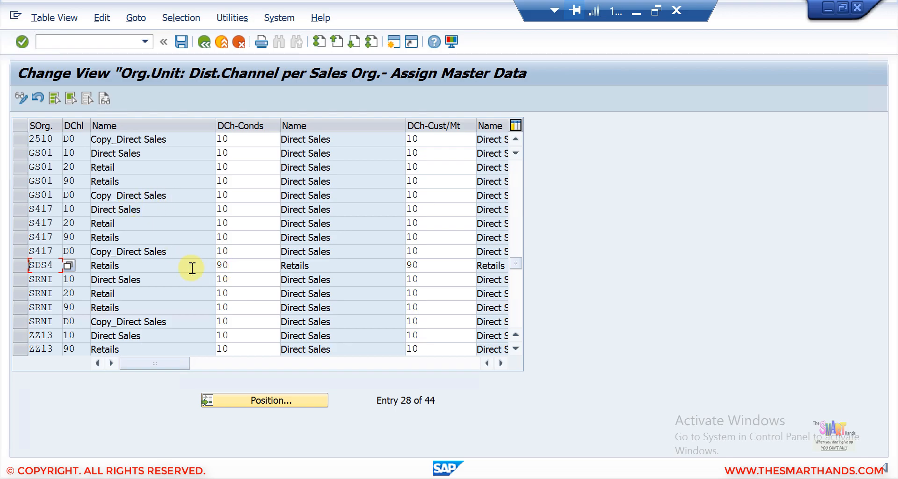
left_click(23, 263)
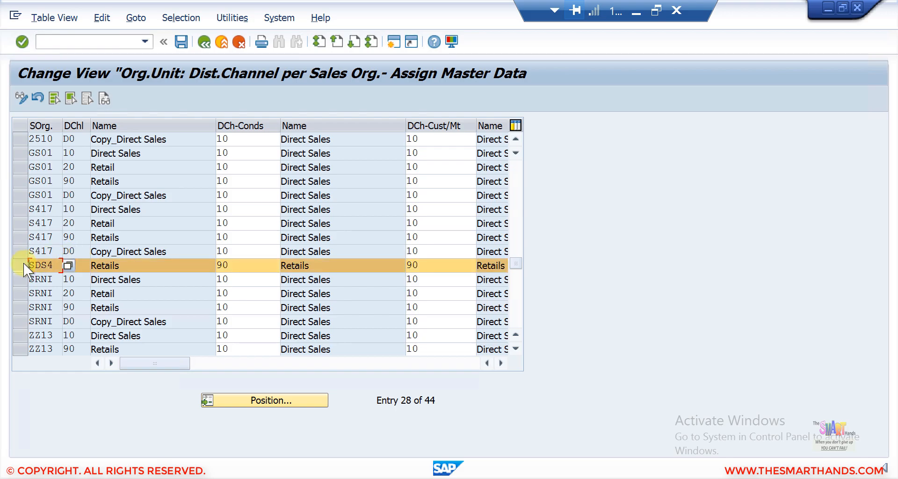
left_click(203, 42)
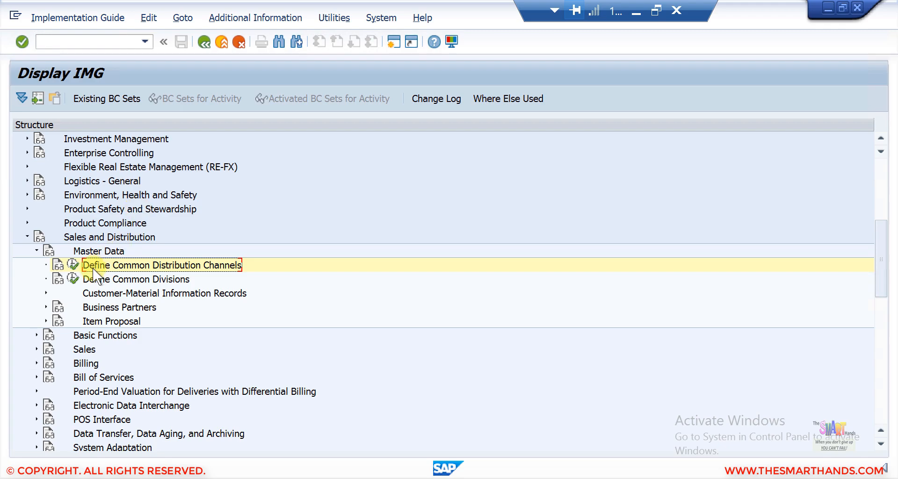
- Open Define Common Divisions and jump to SDS4's division 90 entry
left_click(73, 280)
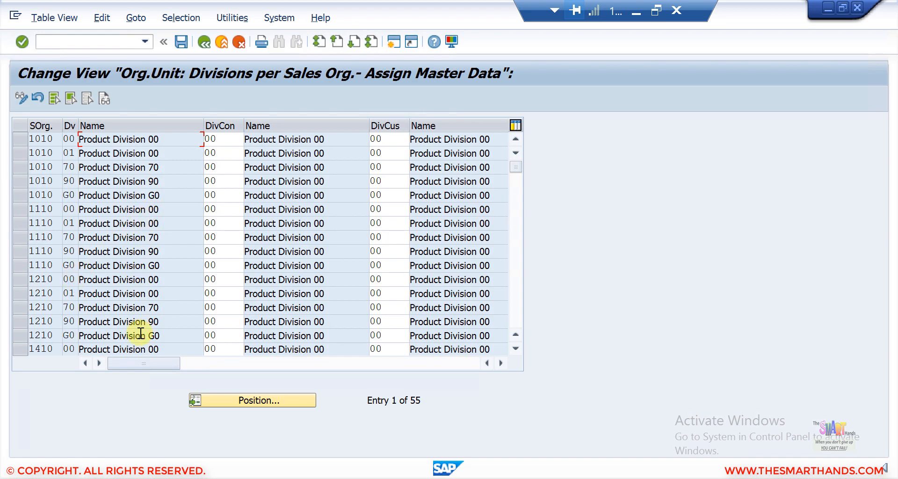
left_click(211, 400)
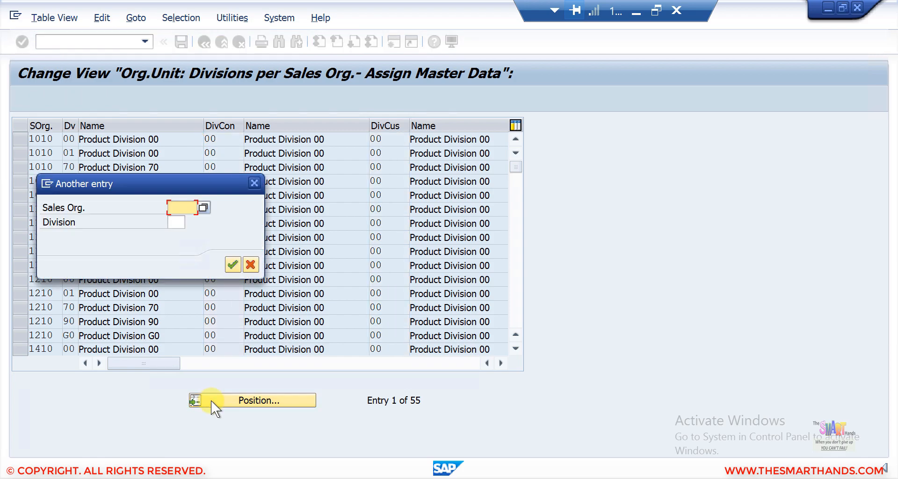
type("SDS4")
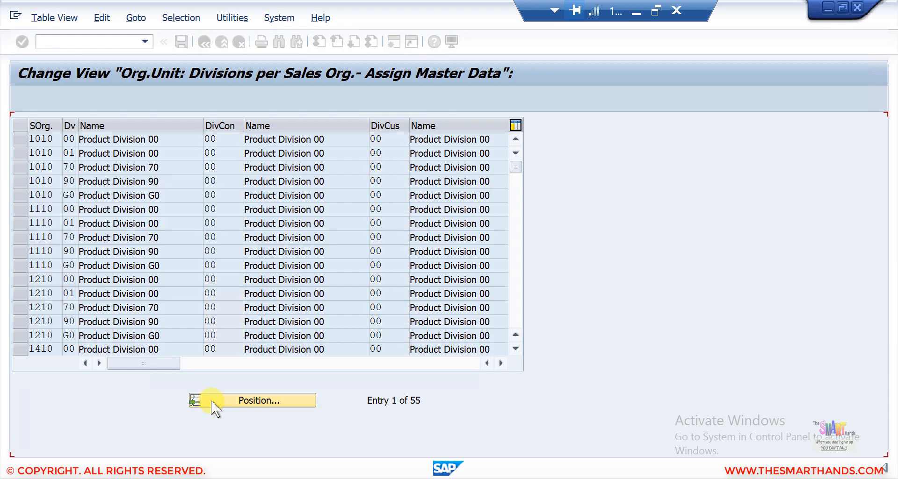
key("Return")
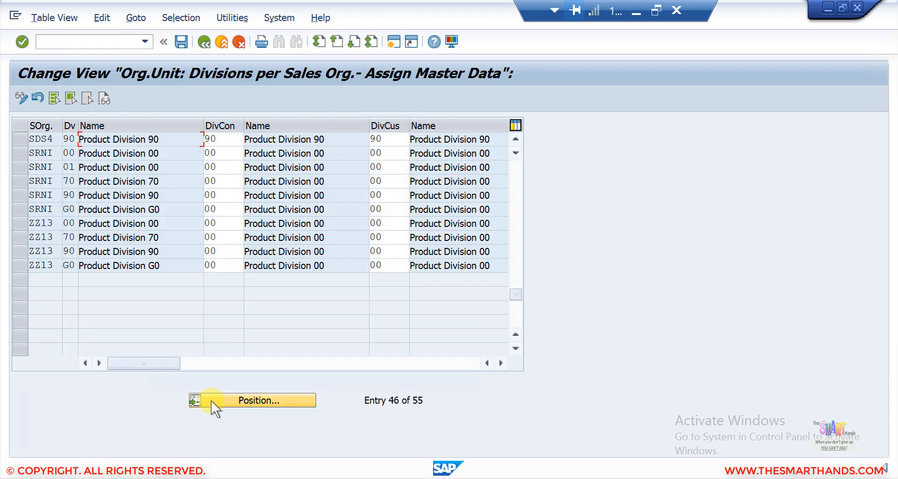
left_click(20, 139)
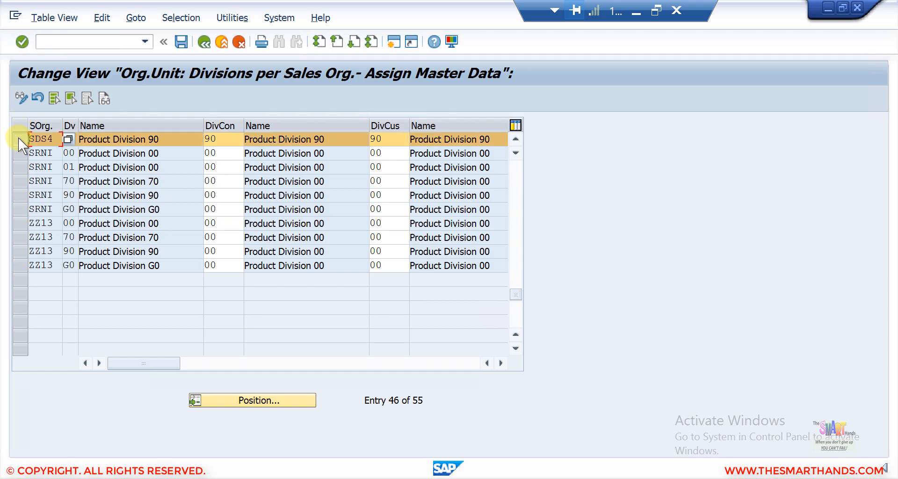
- Check SDS4's DivCon and DivCus reference division 90, view the slide, and return to SAP
left_click(224, 138)
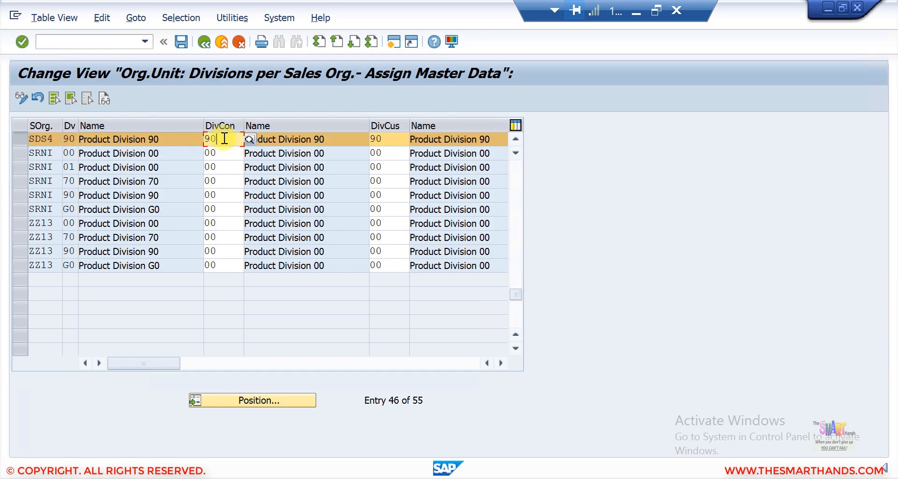
left_click(389, 141)
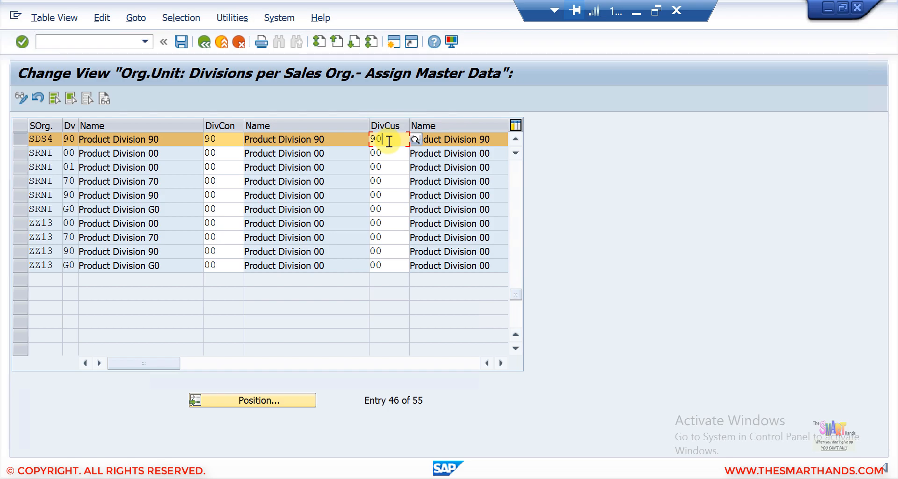
key("BackSpace")
type("0")
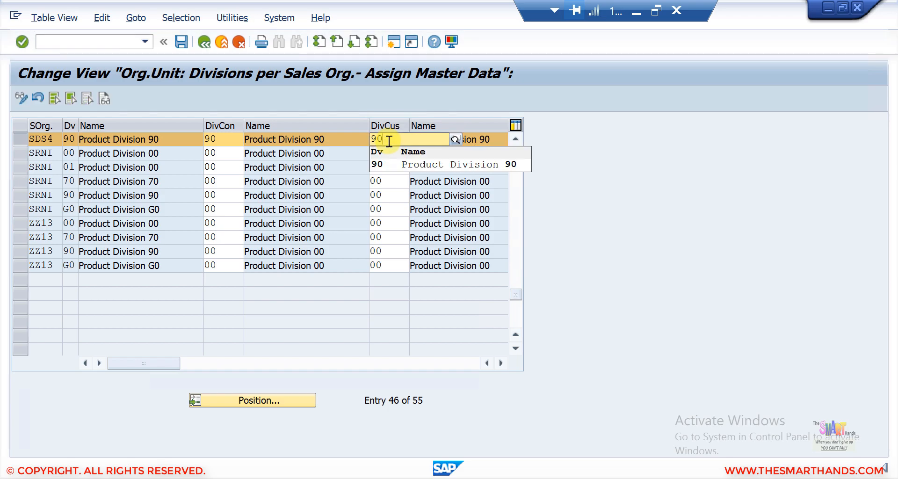
left_click(635, 14)
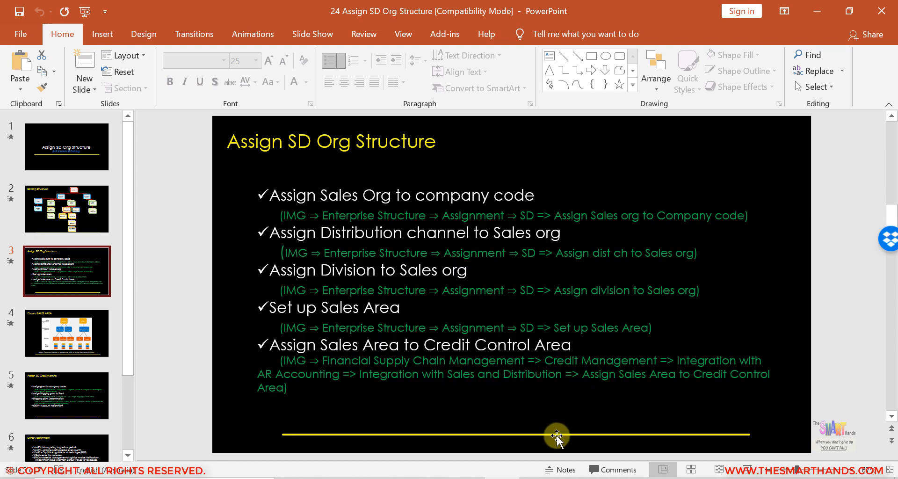
left_click(537, 477)
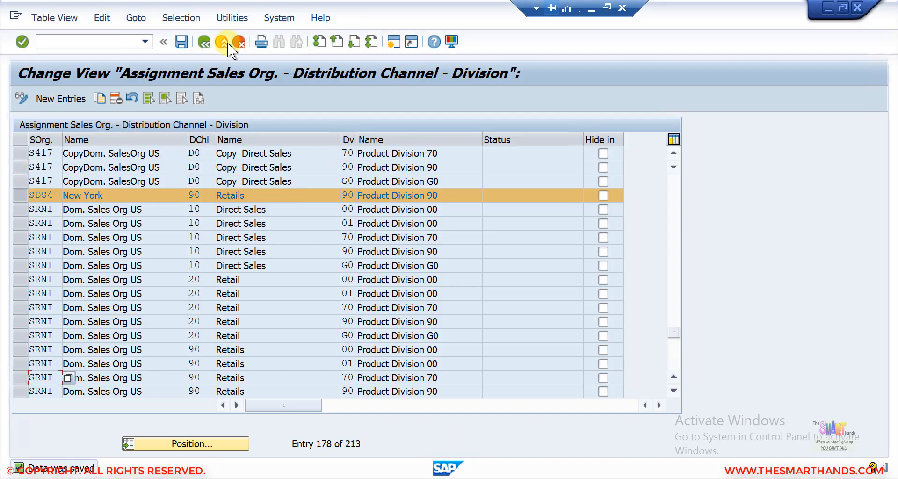
- Run Credit Management > Integration with SD > Assign Sales Area to Credit Control Area
left_click(221, 42)
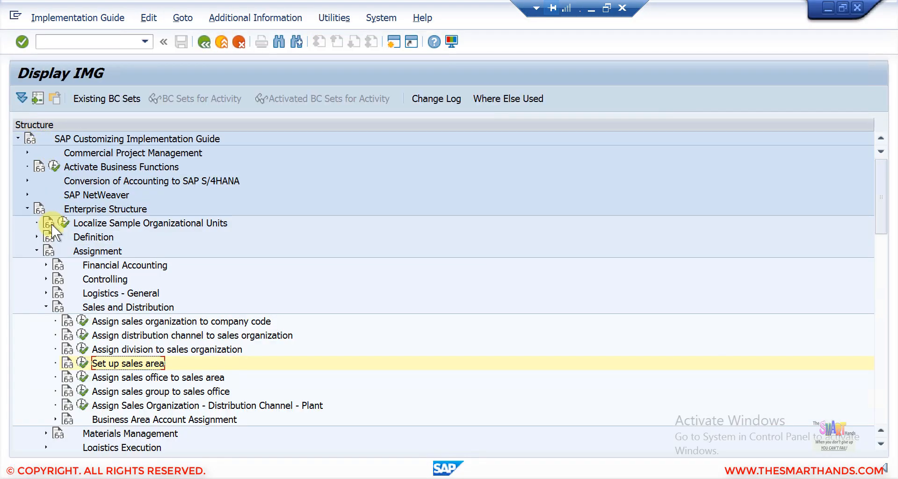
left_click(27, 208)
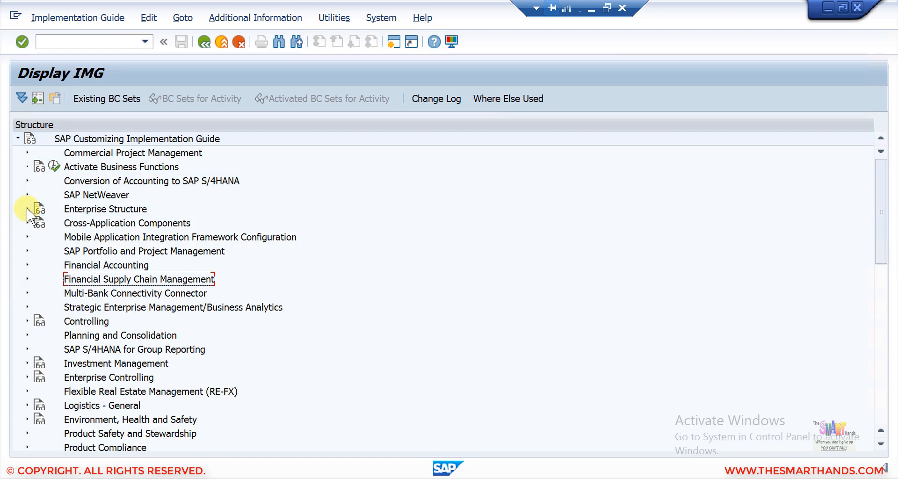
left_click(27, 278)
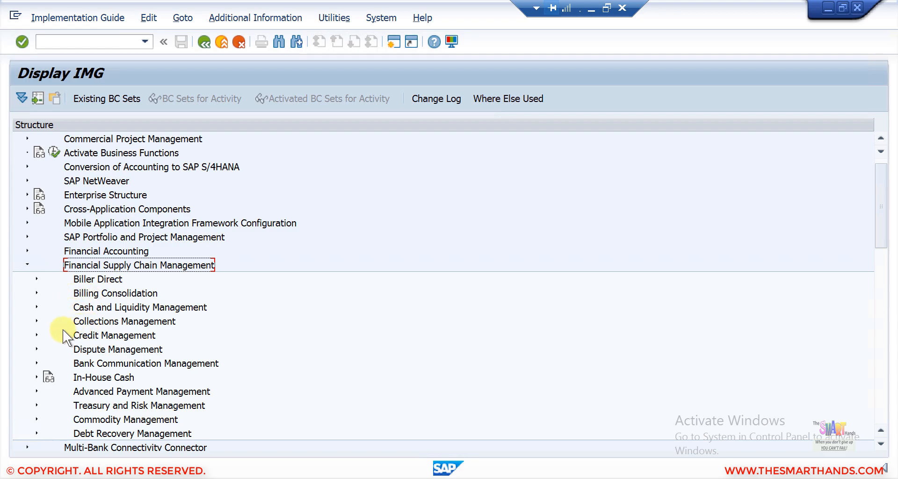
left_click(36, 334)
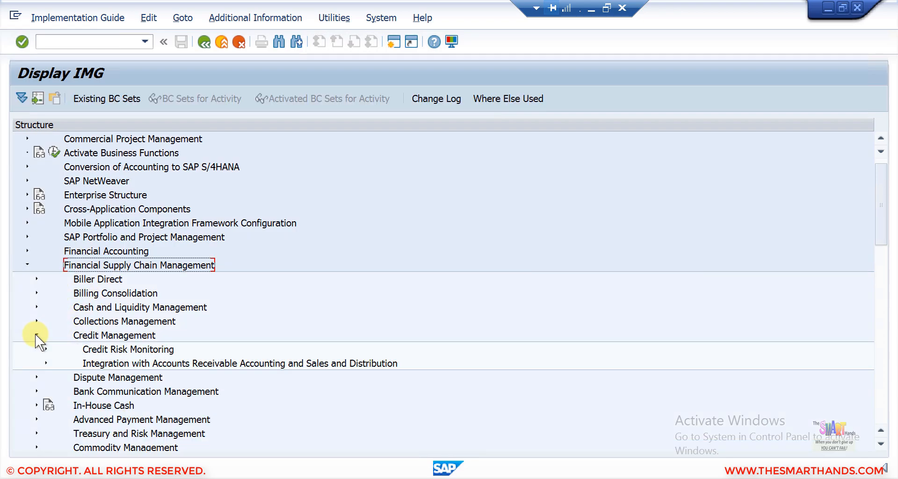
left_click(45, 363)
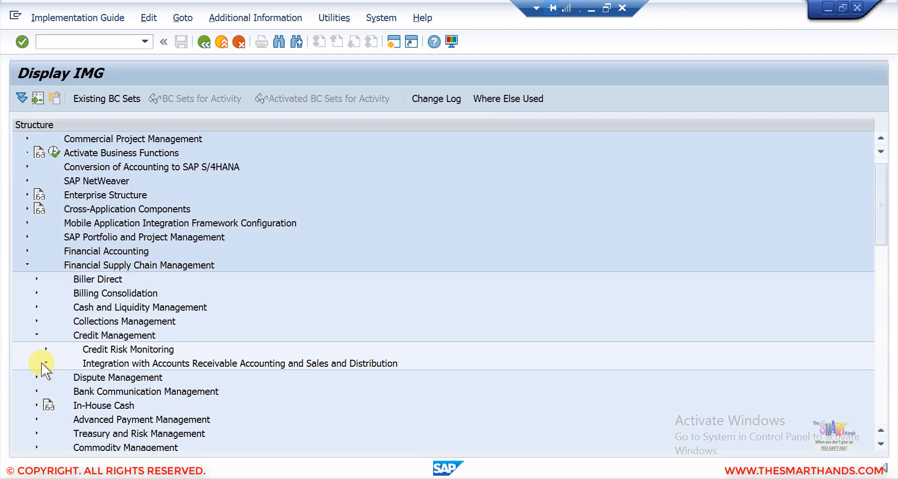
left_click(881, 444)
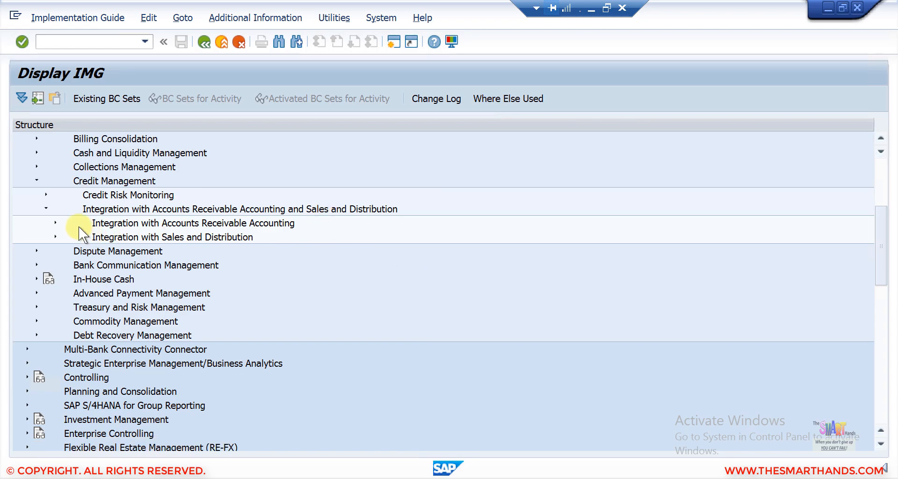
left_click(56, 237)
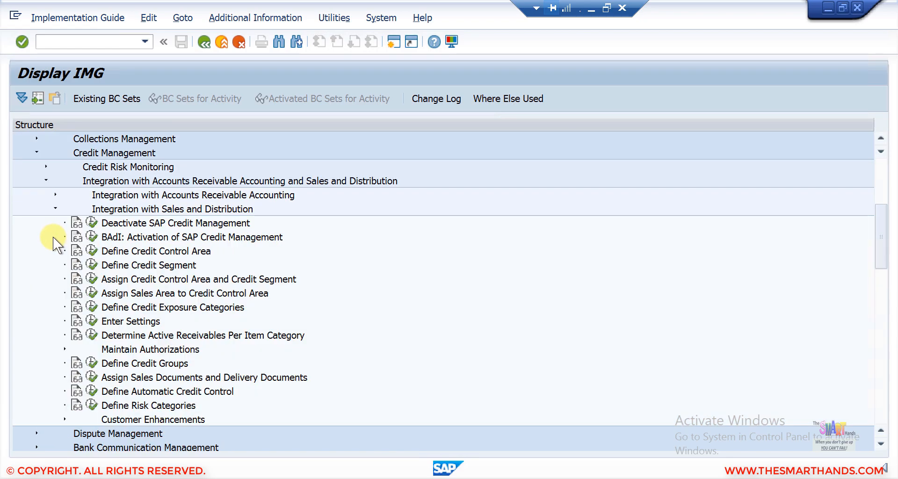
left_click(124, 294)
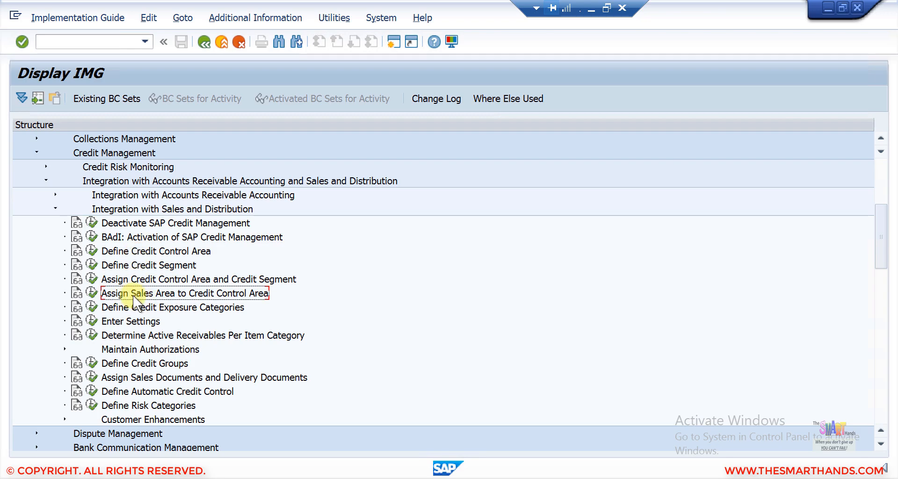
left_click(92, 293)
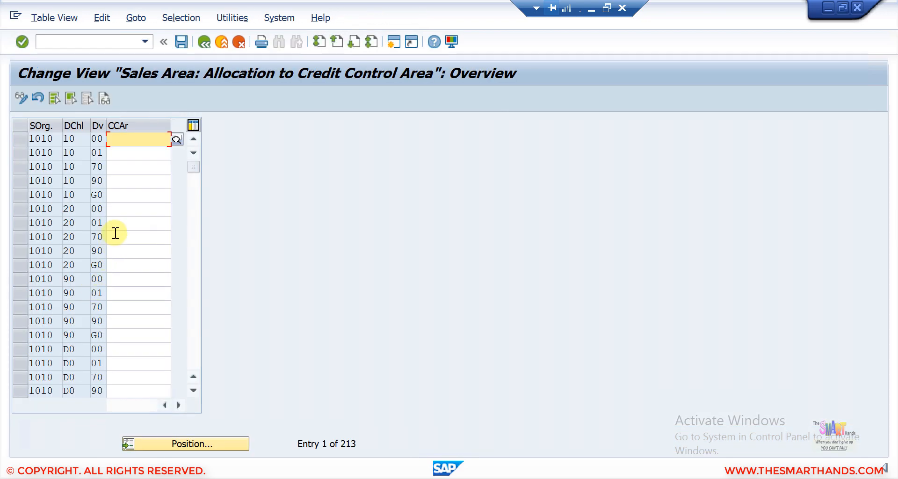
- Jump to SDS4, confirm sales area SDS4/90/90 uses credit control area 1000, then go back
left_click(149, 442)
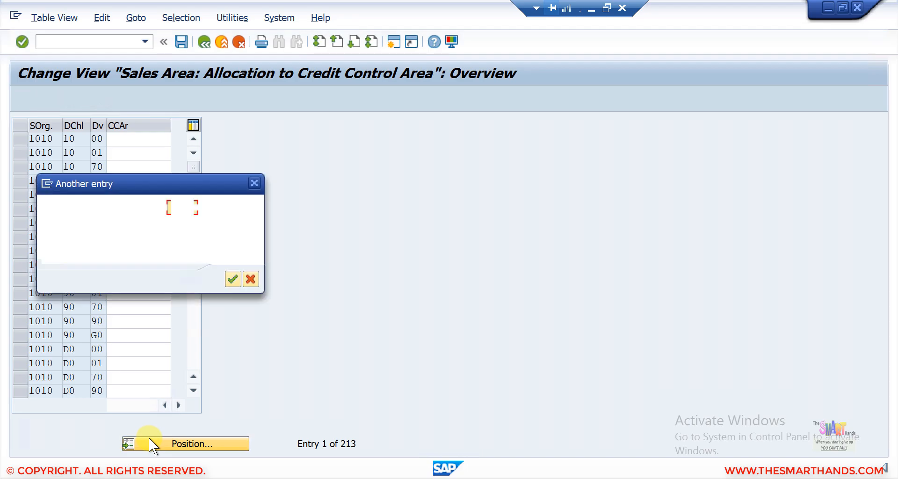
type("sds")
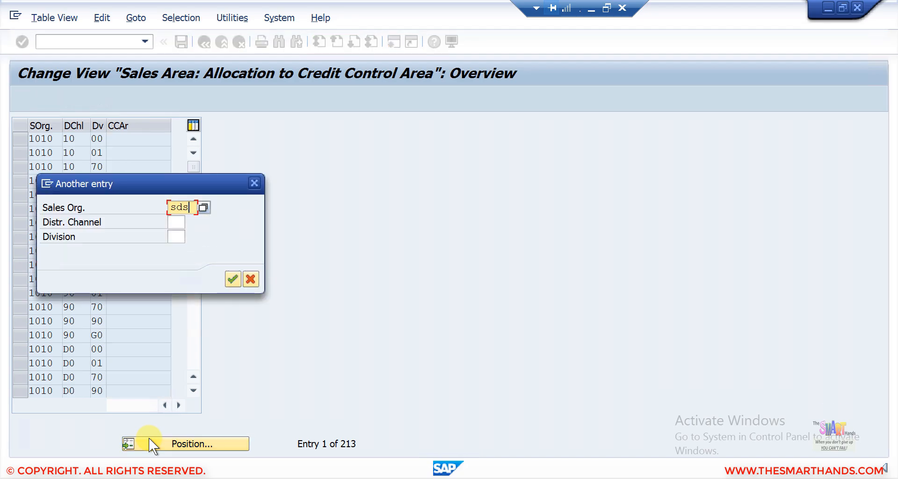
key("Return")
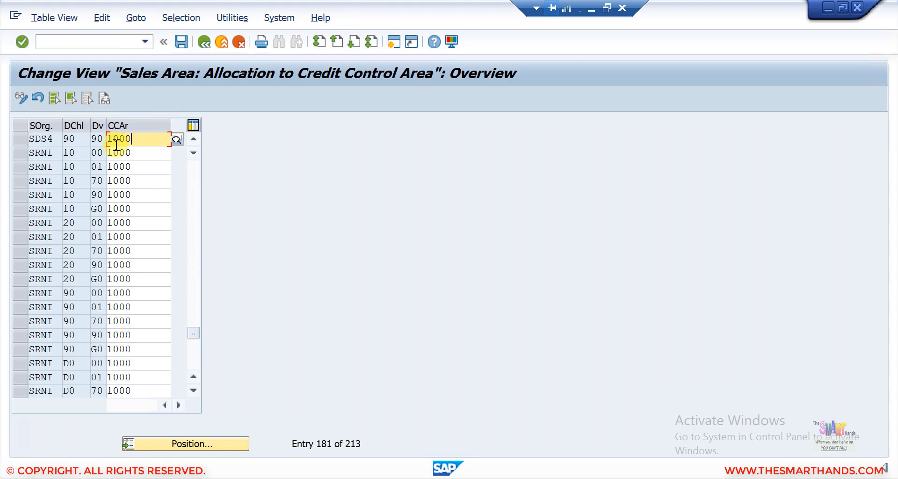
left_click(25, 140)
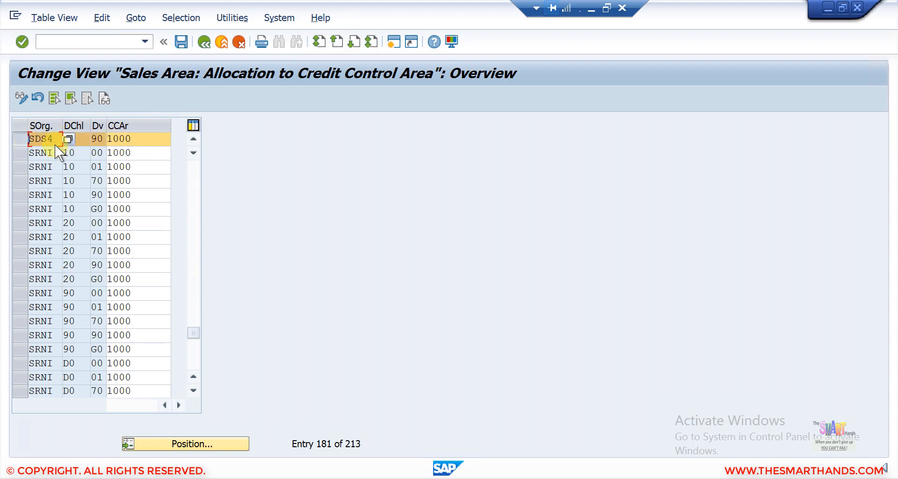
left_click(83, 141)
type("90")
left_click(136, 140)
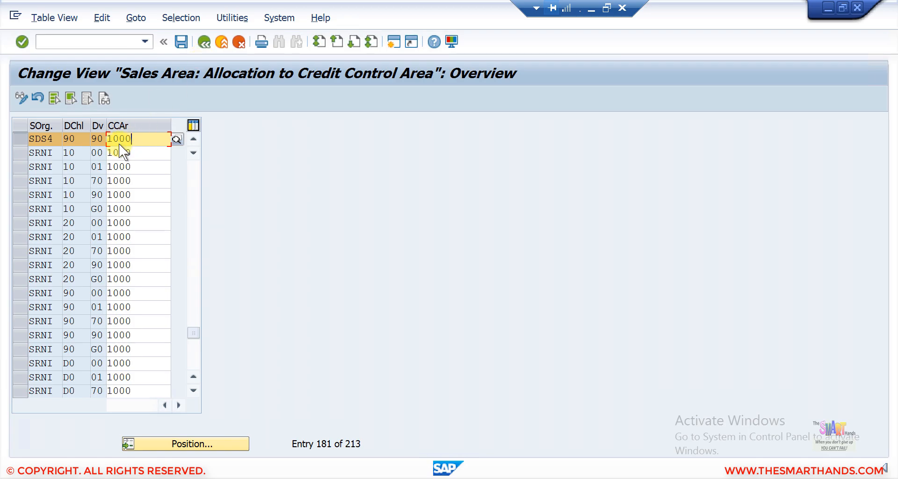
left_click(208, 46)
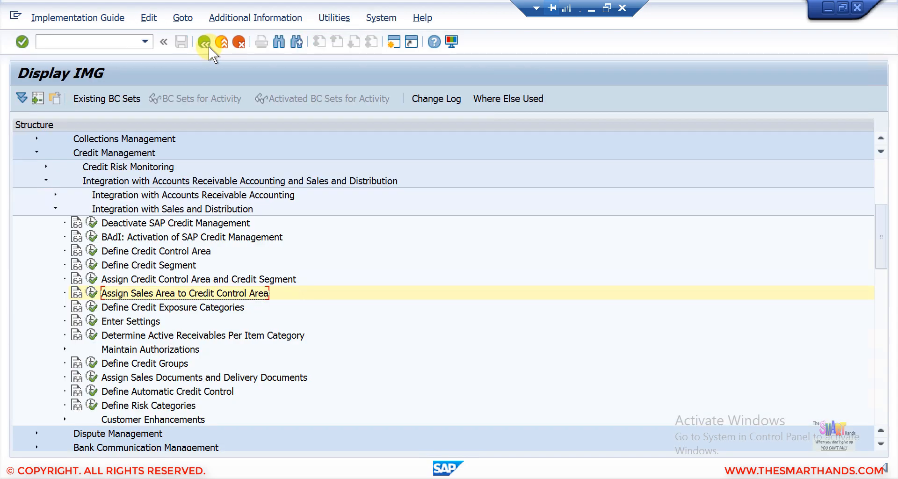
- Present slide 5's bullets from Assign plant to company code through OKB9 – Account Assignment, then return to SAP
left_click(588, 8)
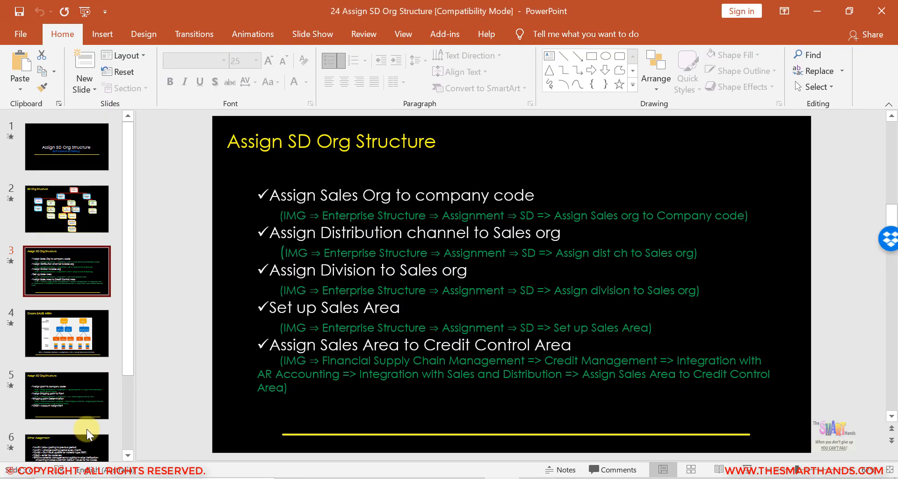
left_click(88, 385)
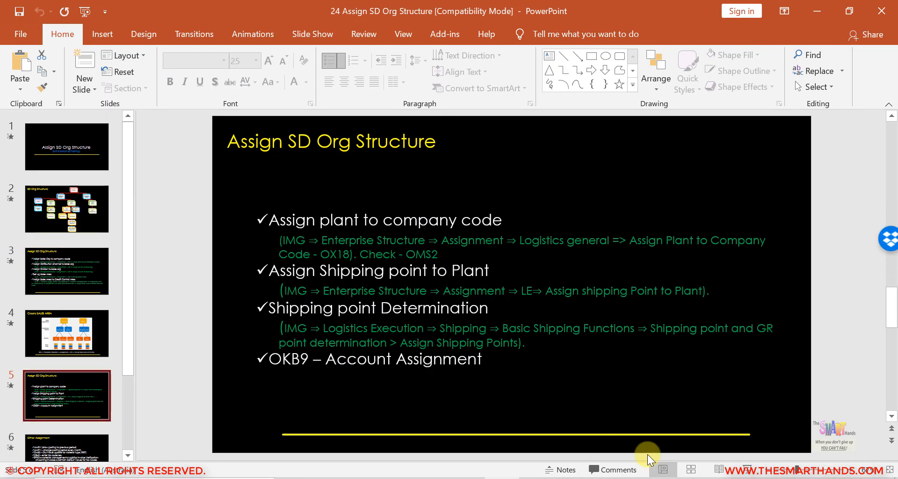
left_click(747, 470)
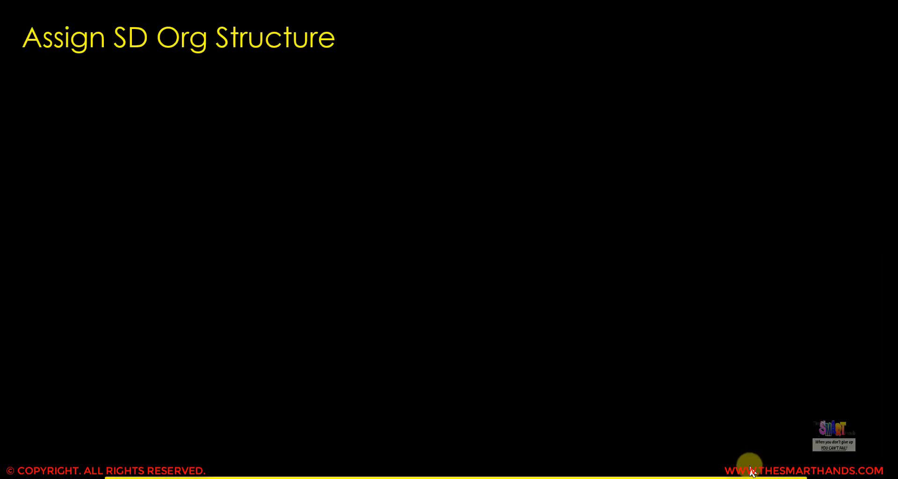
left_click(749, 466)
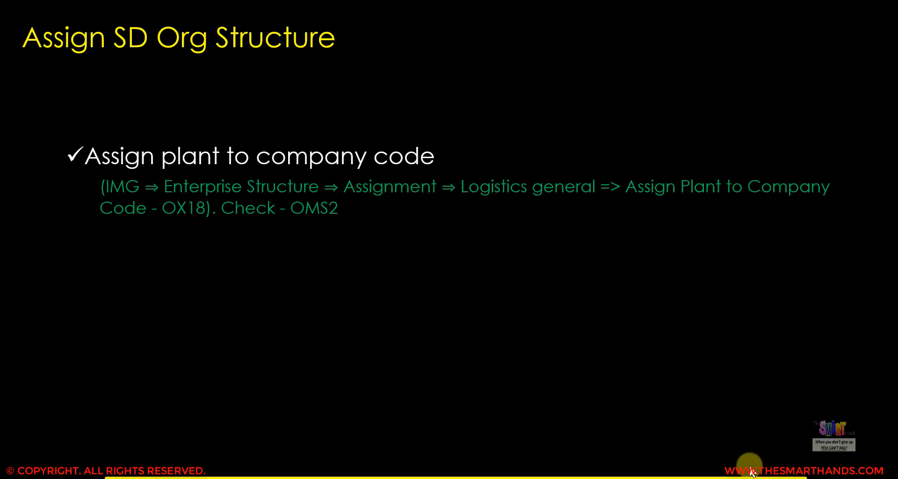
left_click(750, 470)
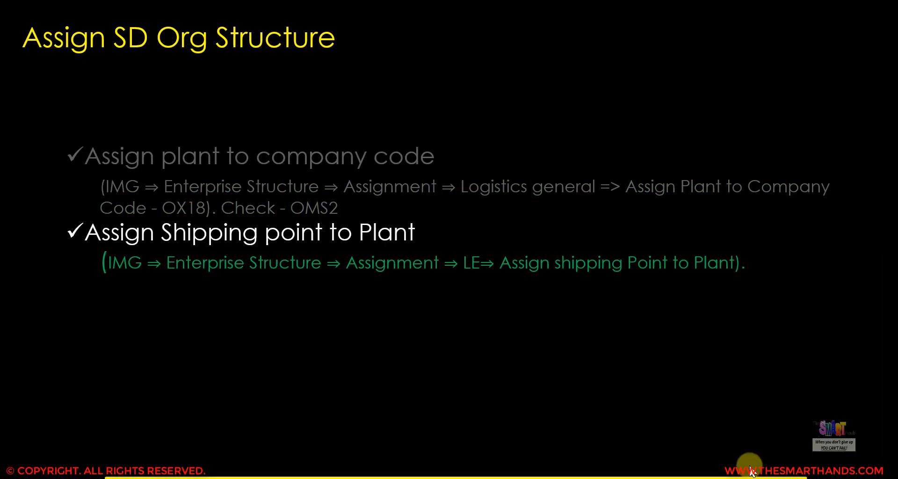
left_click(749, 471)
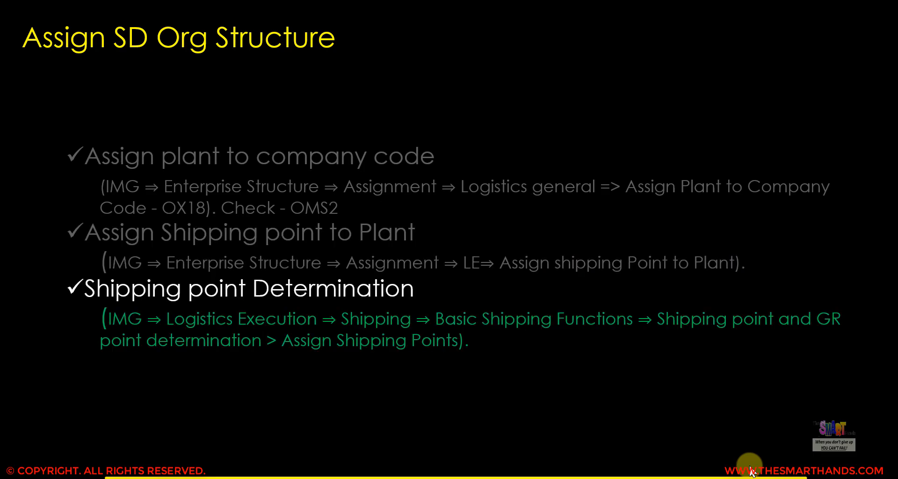
left_click(749, 472)
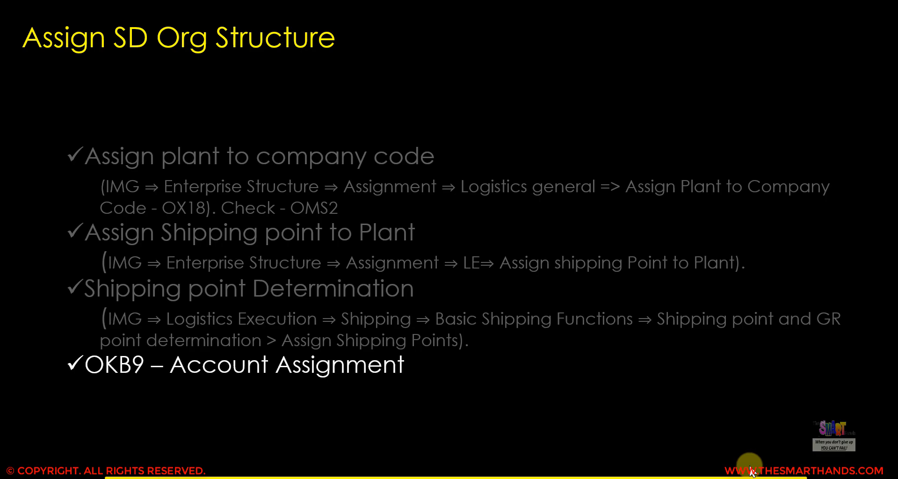
left_click(750, 471)
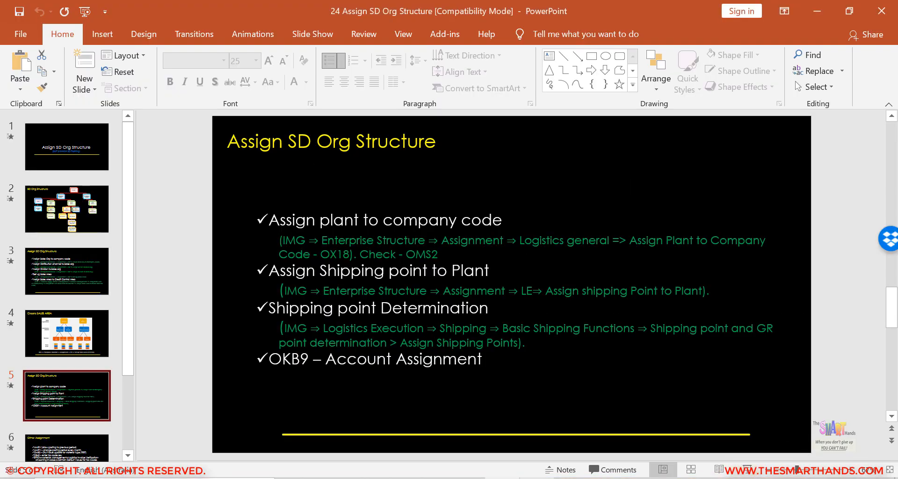
left_click(538, 477)
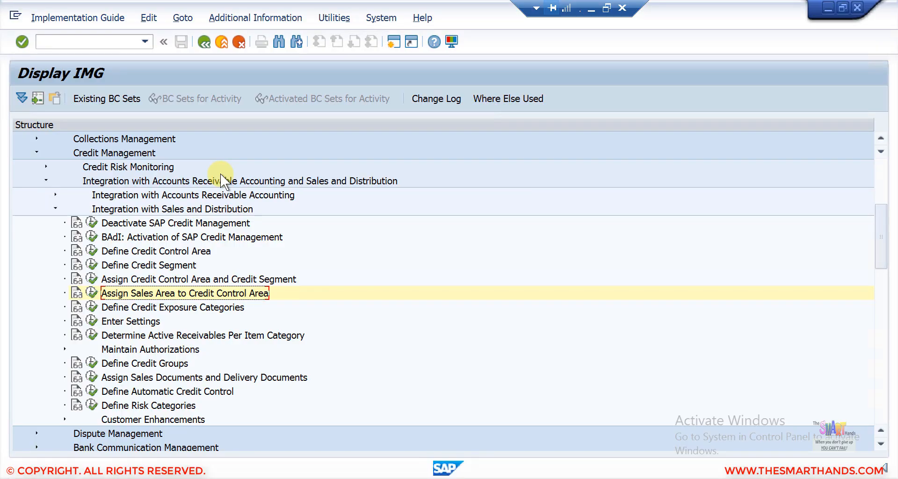
- Collapse Credit Management and Financial Supply Chain Management, then expand Enterprise Structure > Assignment > Logistics - General
left_click(36, 153)
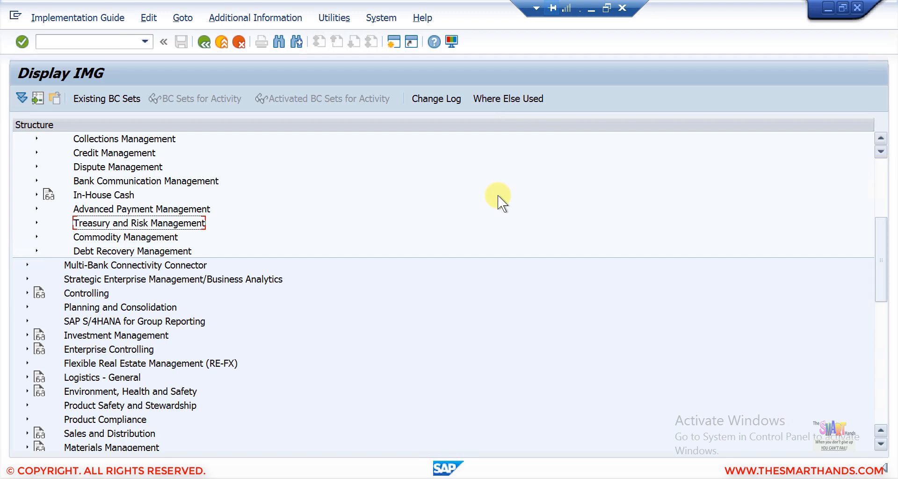
scroll(498, 195, "up", 5)
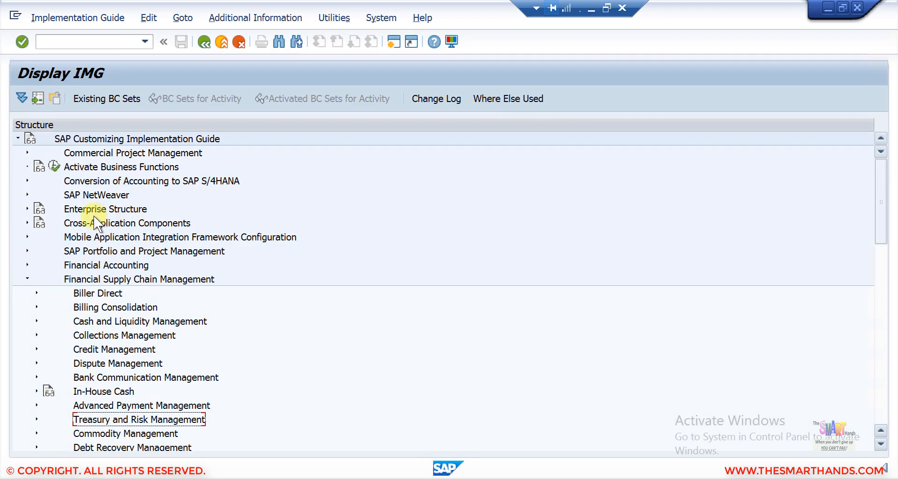
left_click(25, 279)
left_click(27, 209)
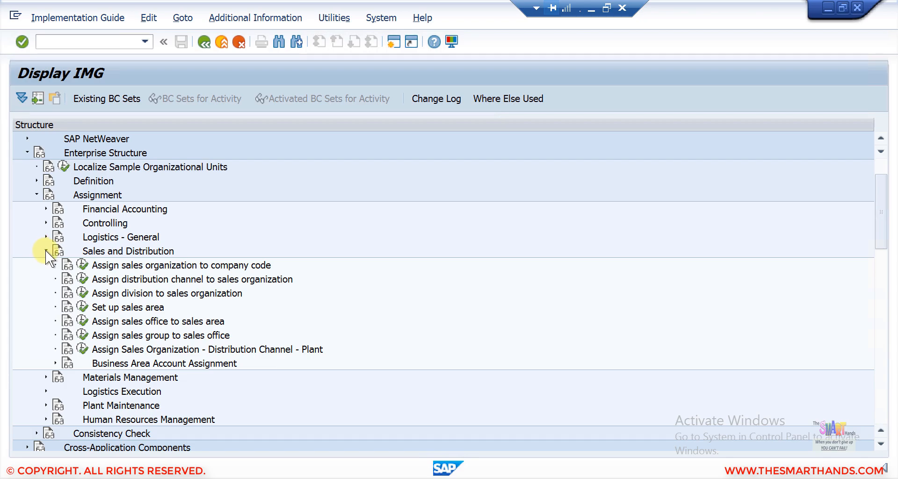
left_click(46, 251)
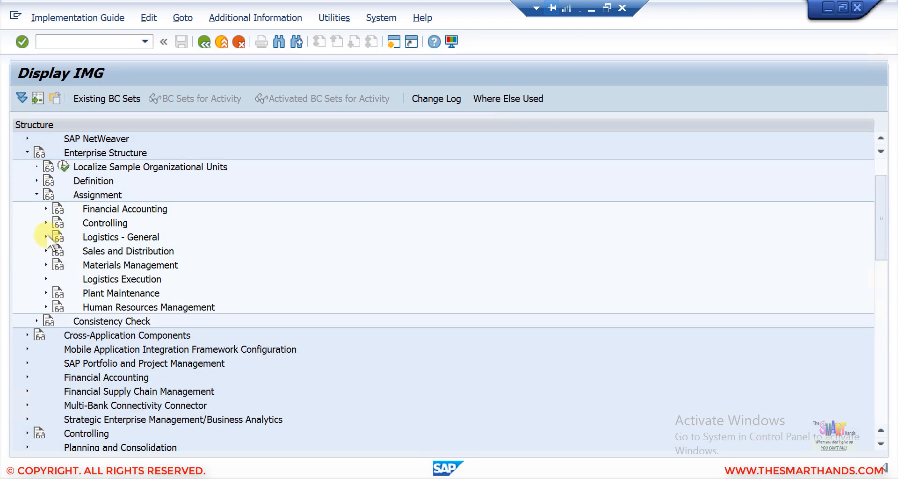
left_click(47, 237)
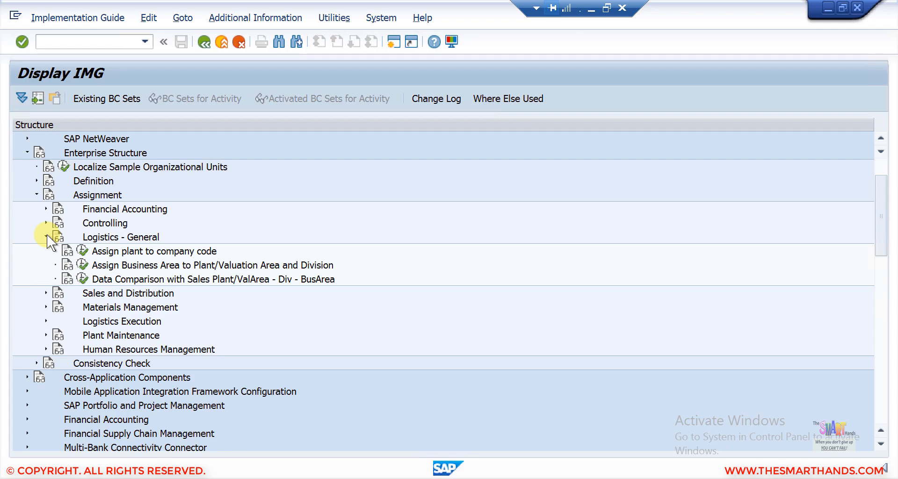
left_click(592, 11)
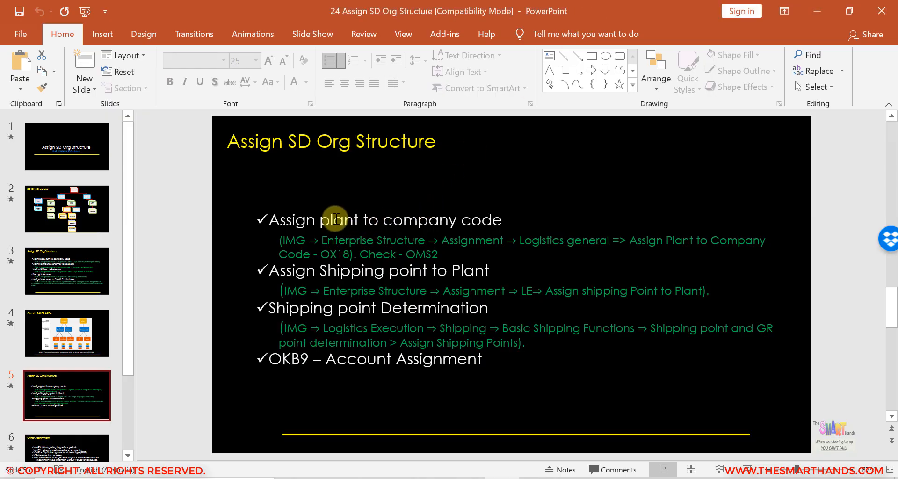
left_click(501, 477)
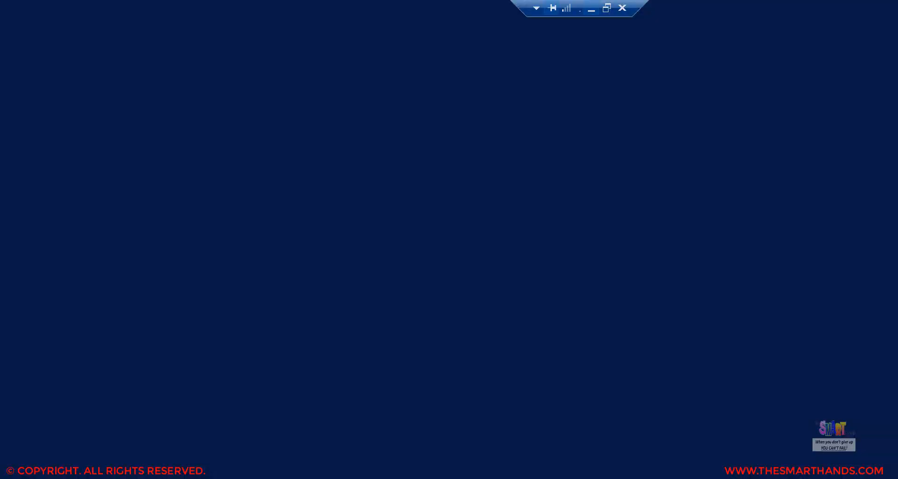
- Open Assign plant to company code and position on plant SDS4, assigned to company code 1710
left_click(83, 182)
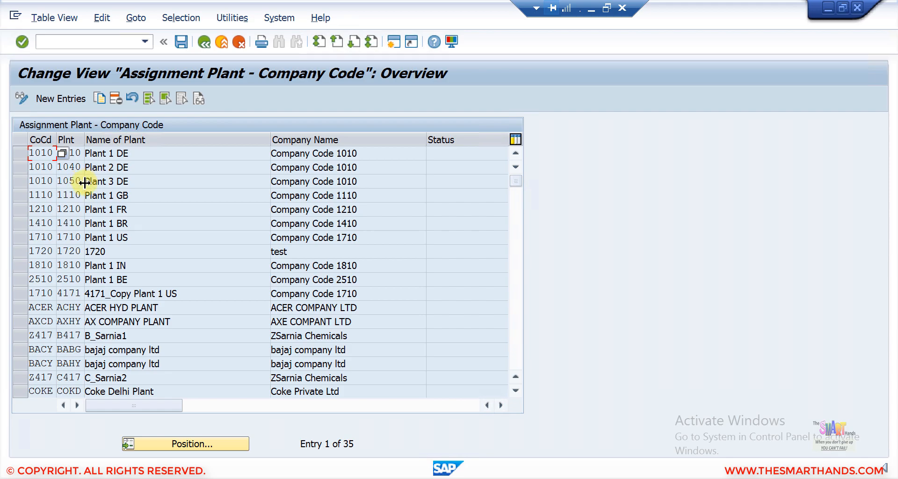
left_click(178, 442)
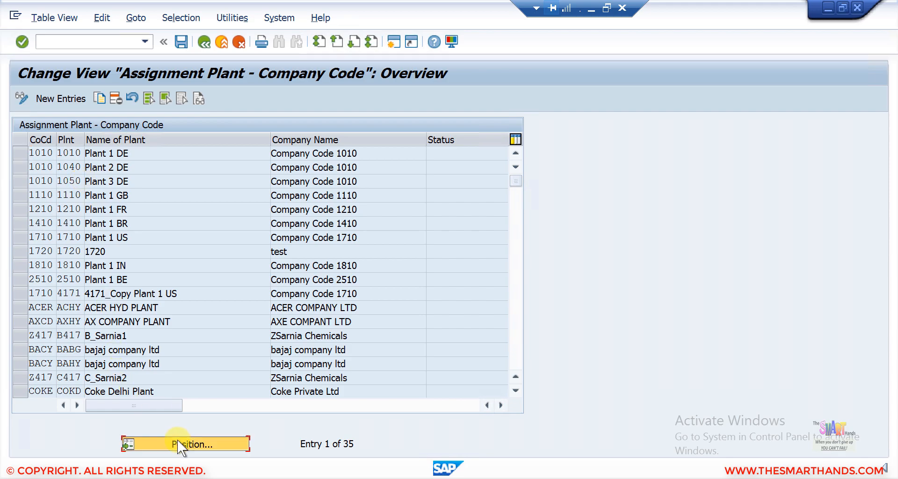
type("sds4")
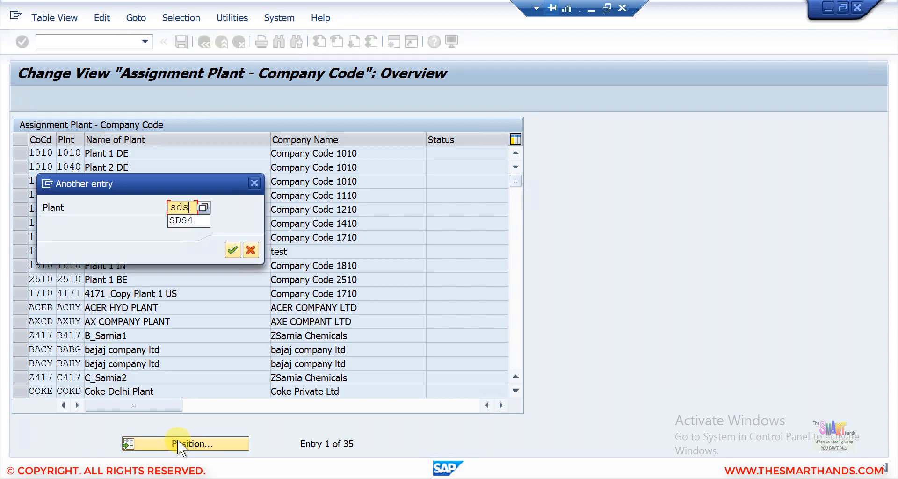
key("Return")
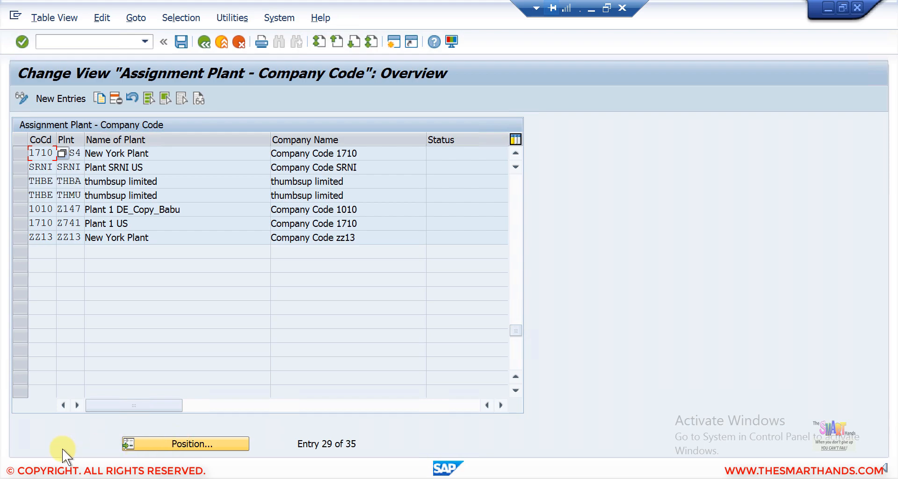
left_click(76, 154)
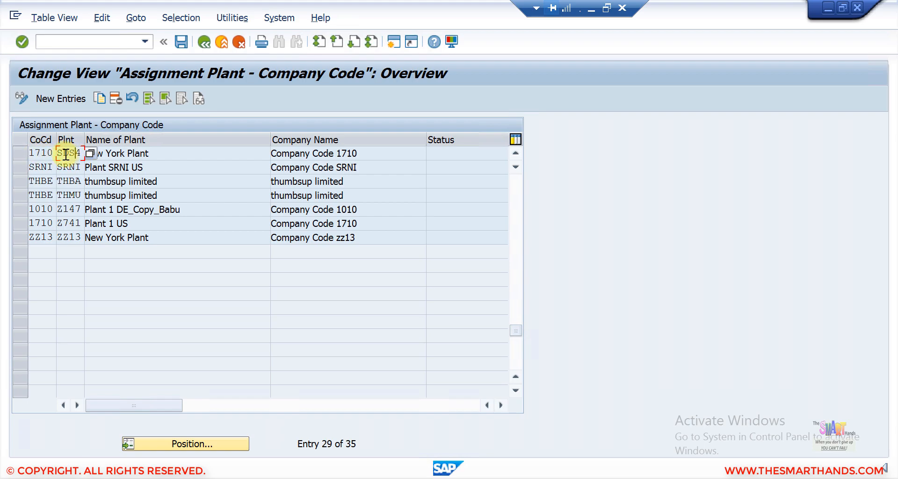
left_click(23, 152)
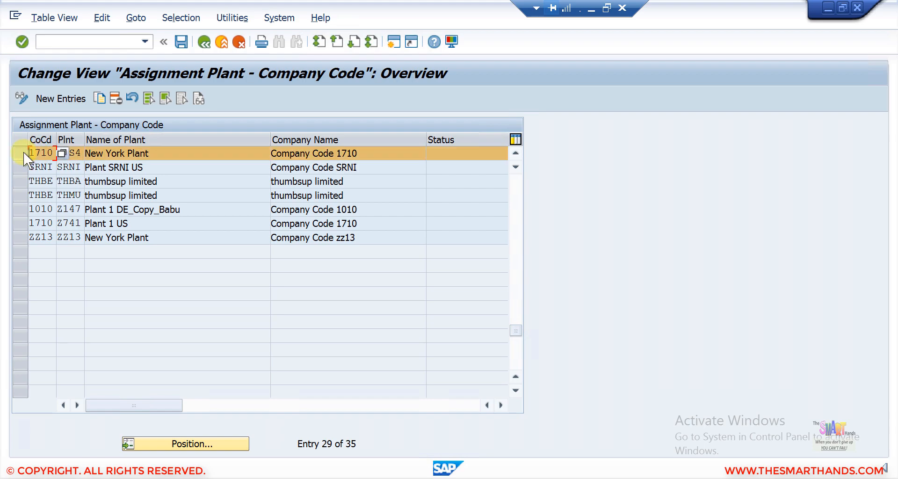
left_click(77, 153)
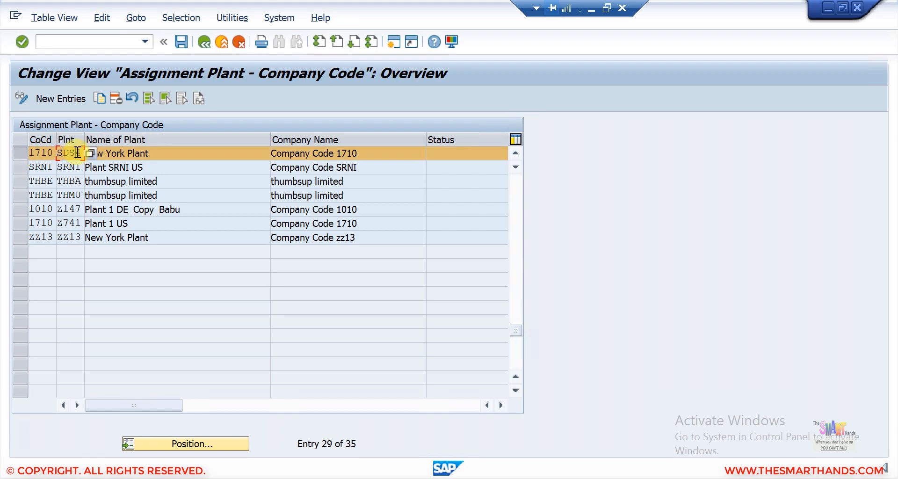
left_click(18, 152)
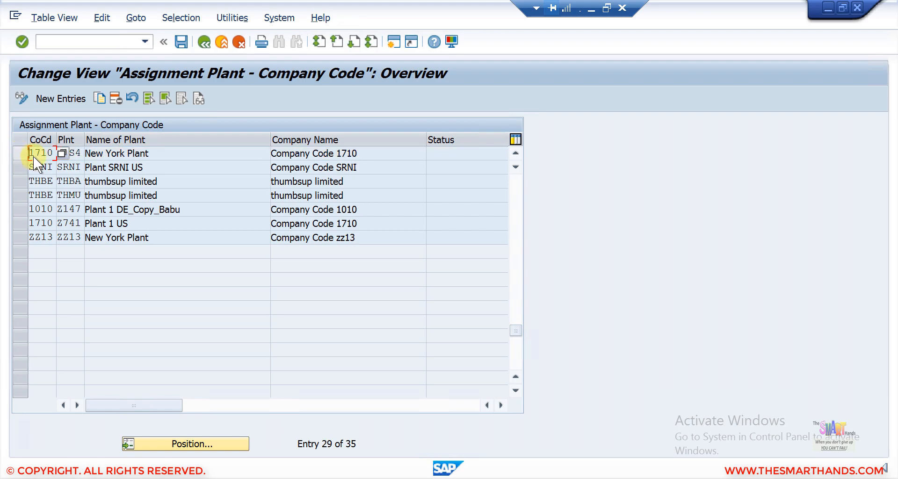
left_click(77, 153)
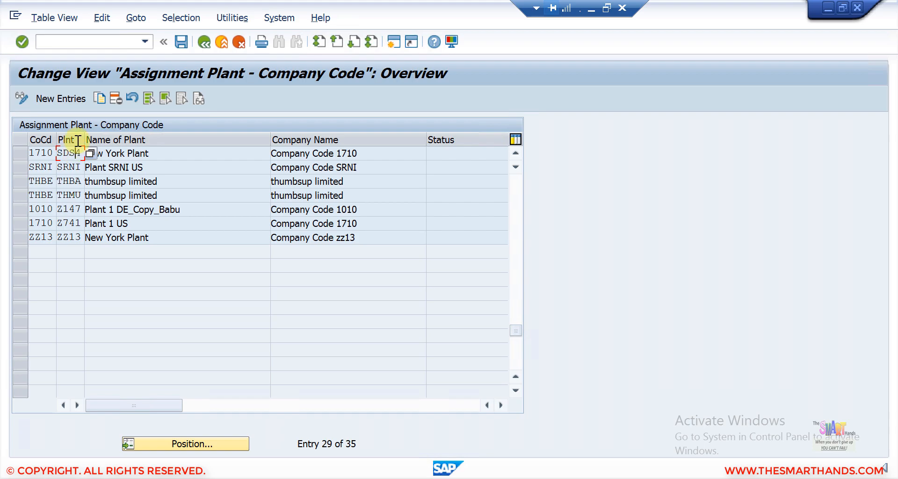
- Try a new entry assigning plant SDS4 to company code SDS4 and read the error's full text
left_click(75, 100)
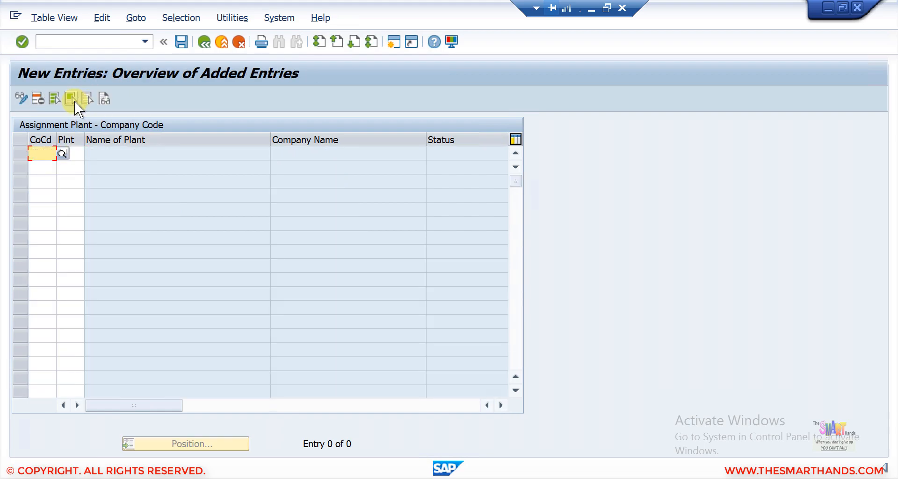
type("sds4")
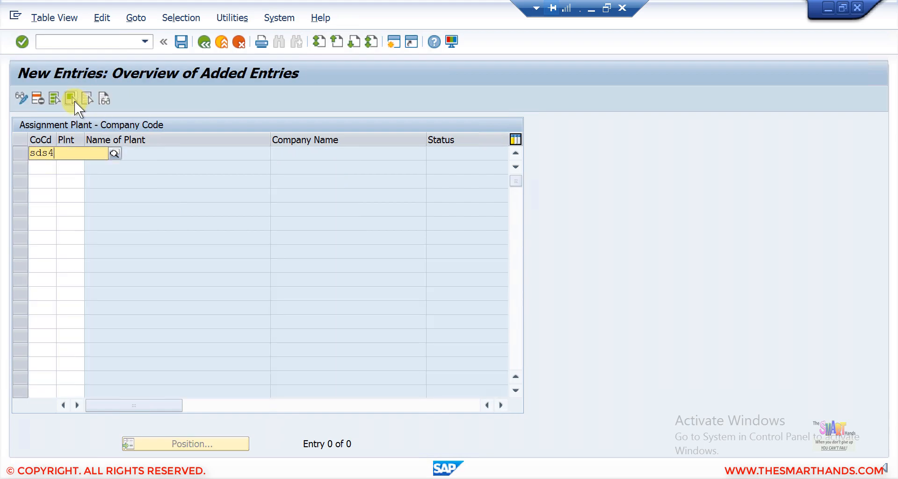
left_click(103, 177)
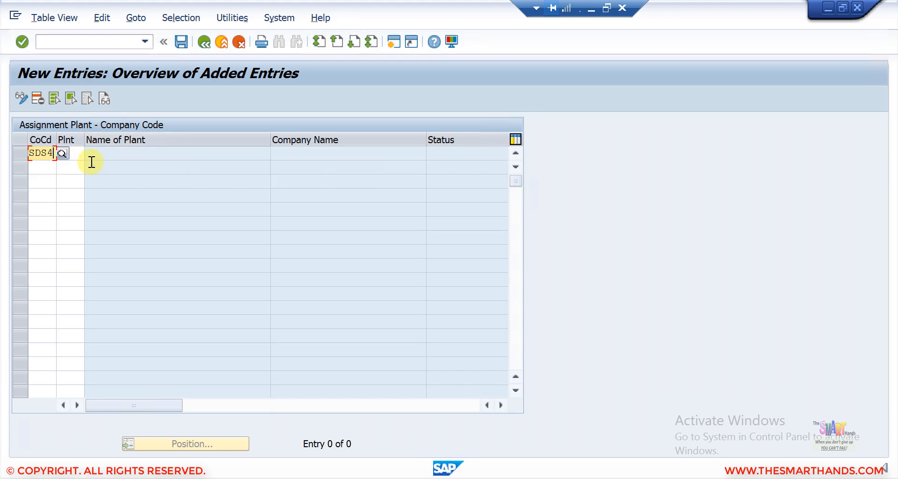
left_click(79, 155)
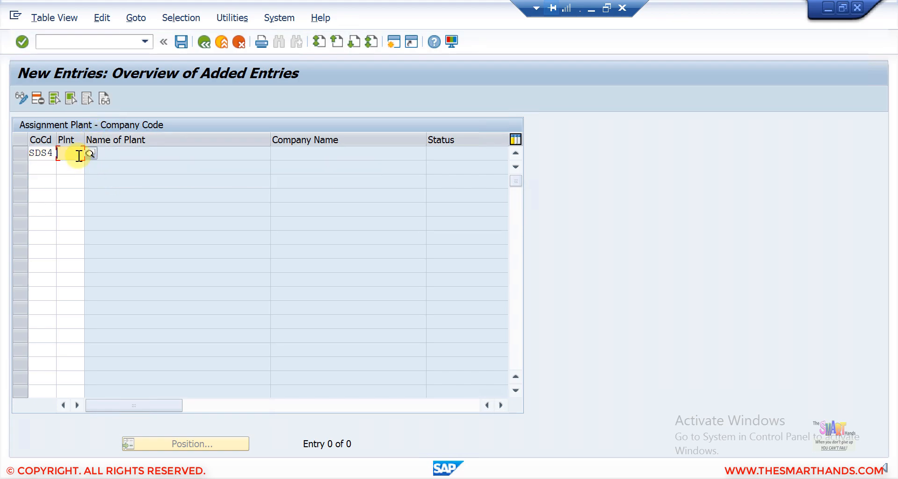
type("sds4")
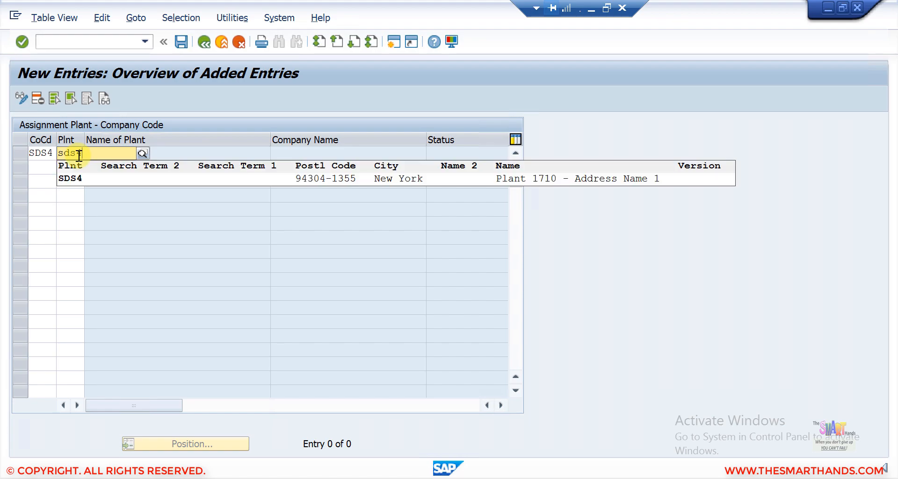
key("Return")
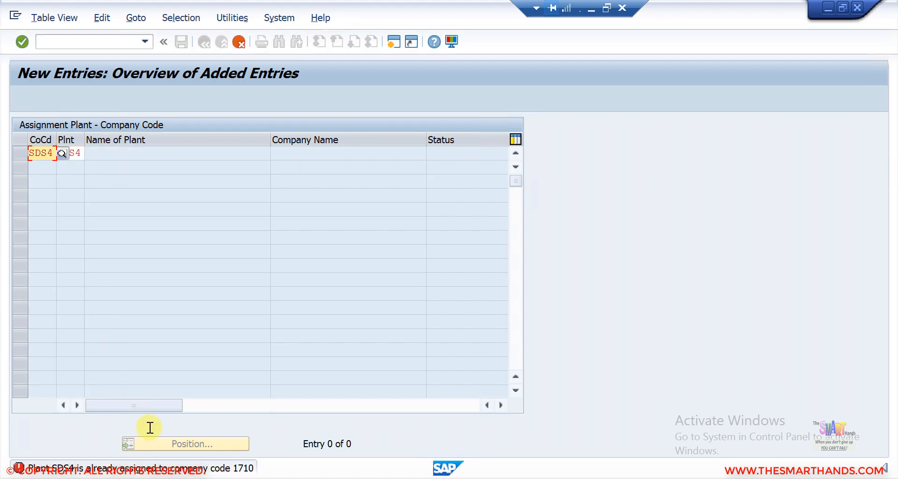
left_click(167, 469)
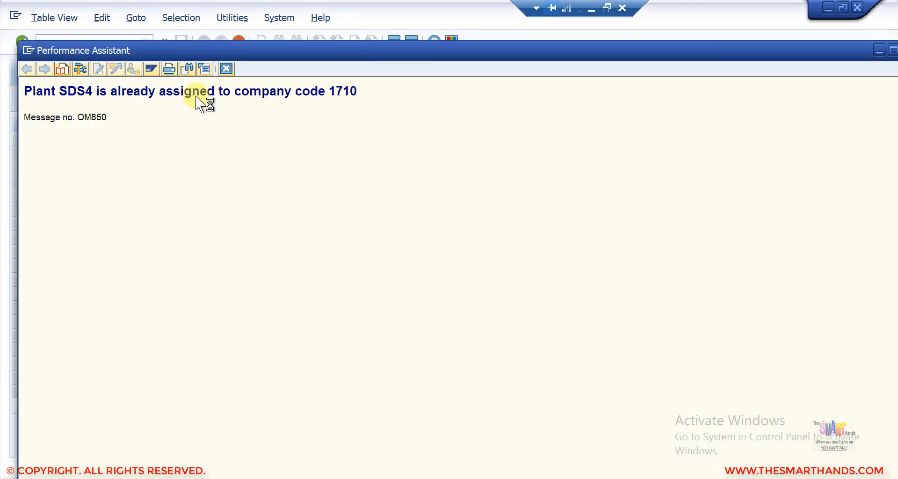
- Discard the rejected SDS4 entry and go back to the assignment overview
left_click(239, 68)
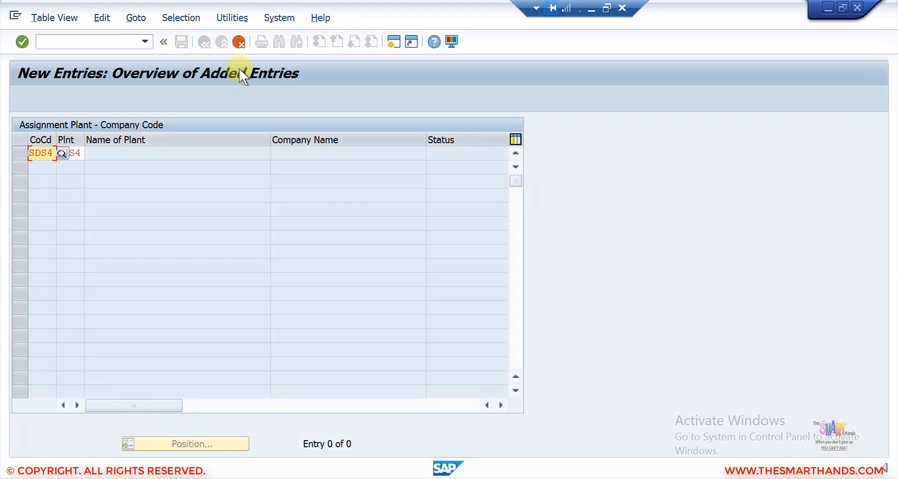
left_click(237, 43)
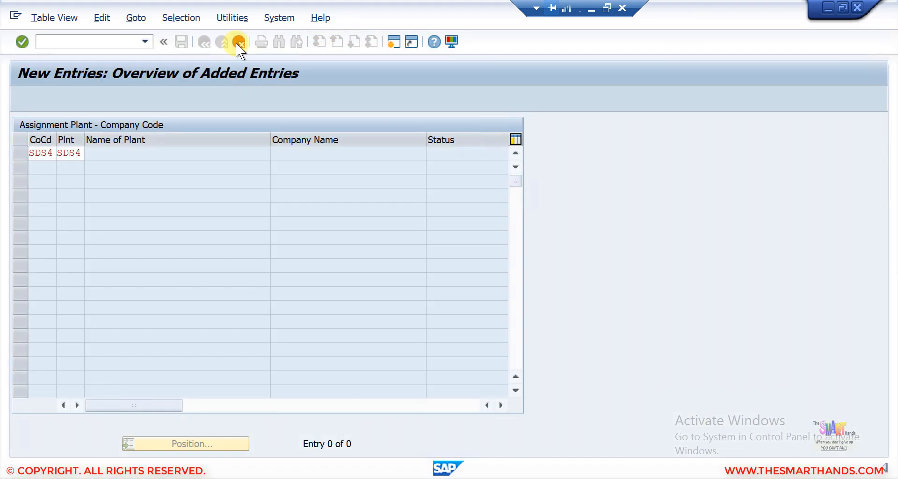
left_click(257, 263)
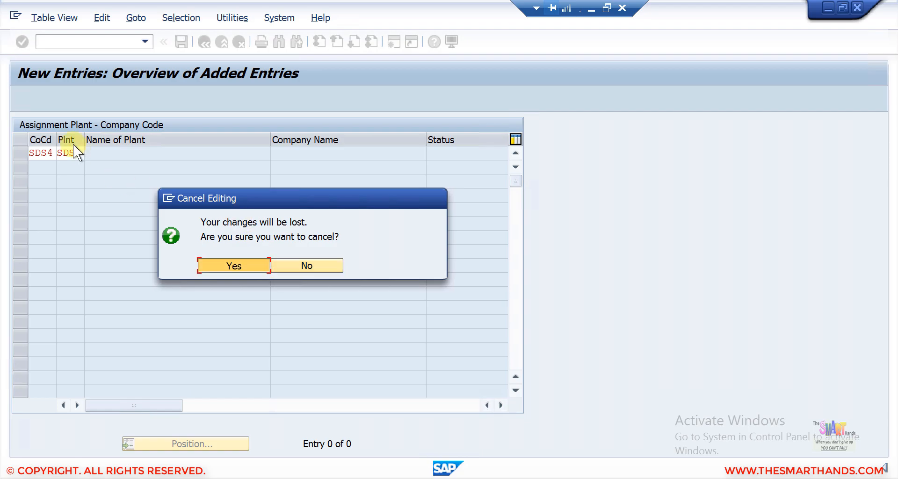
left_click(202, 43)
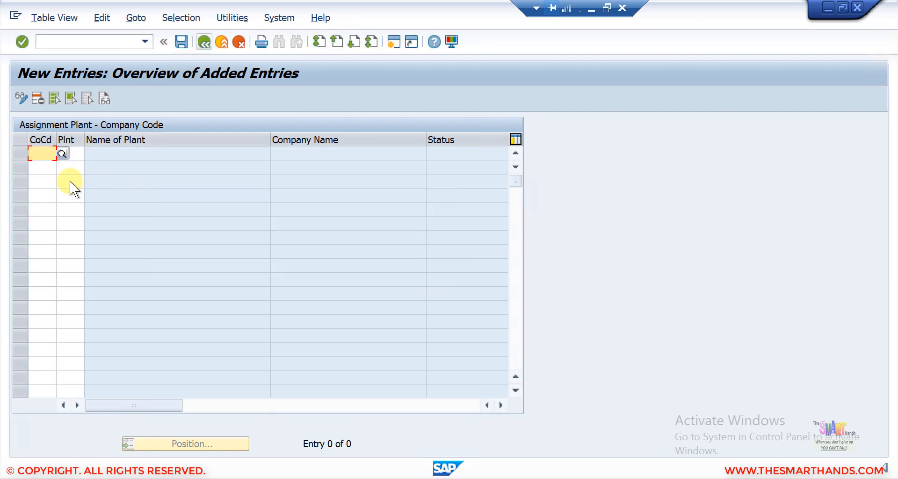
- Position on plant SDS4 and delete its 1710 assignment, confirming both follow-up messages
left_click(178, 437)
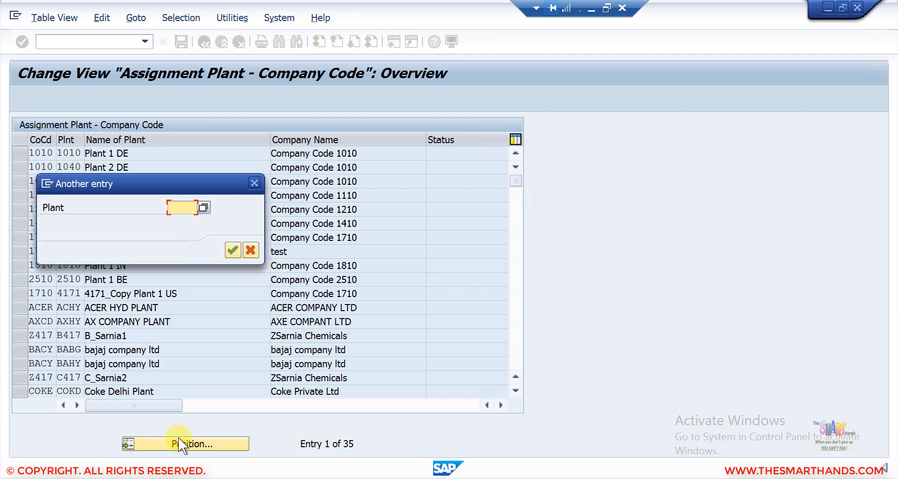
type("sds4")
key("Return")
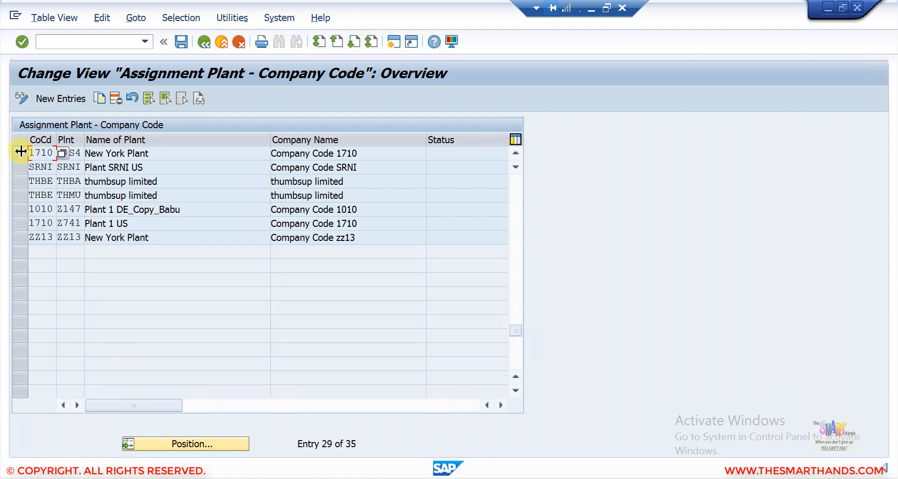
left_click(21, 152)
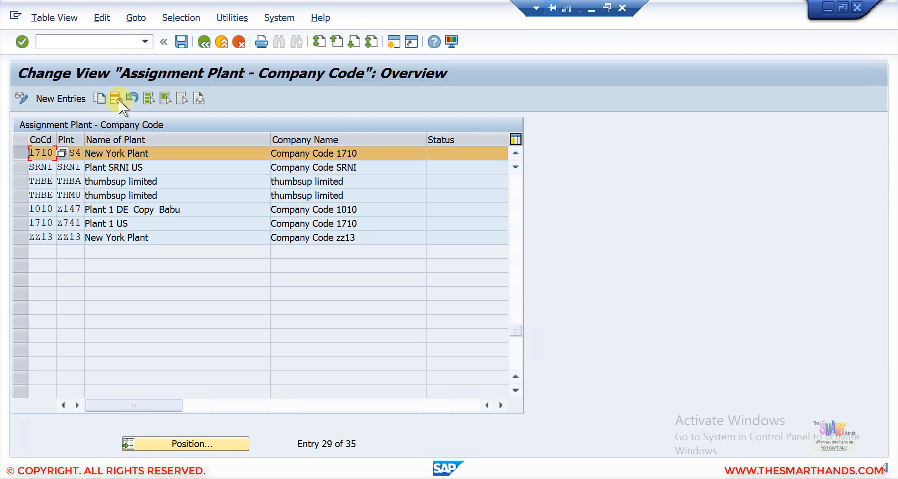
left_click(119, 100)
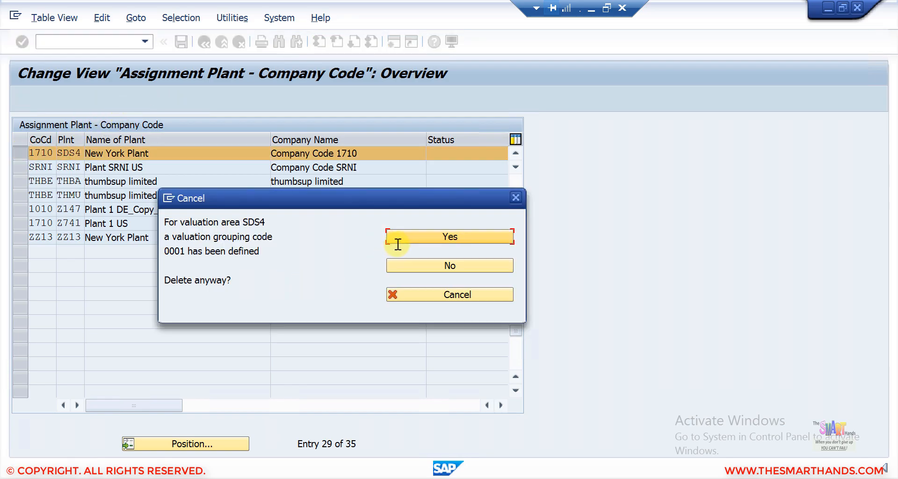
key("Return")
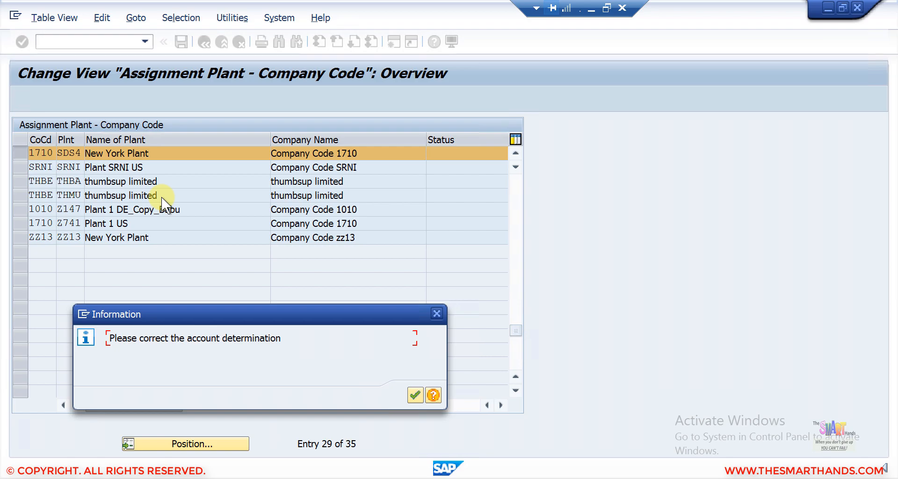
key("Return")
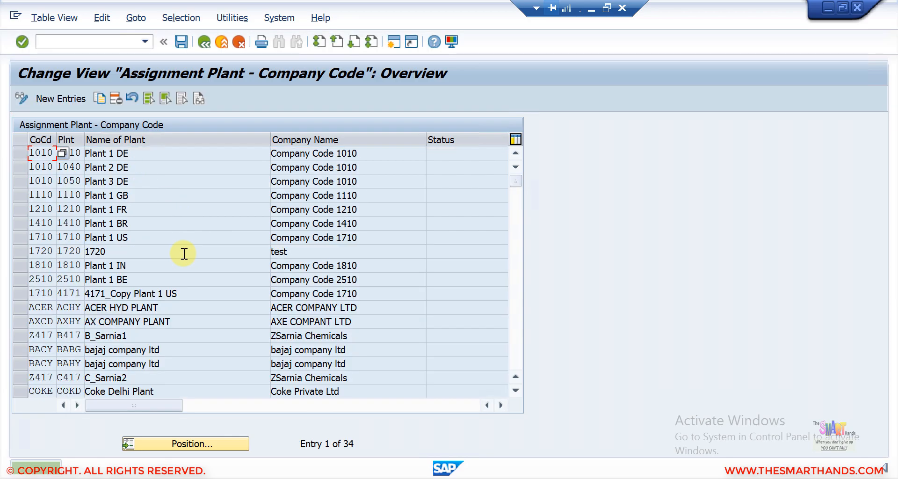
- Retry the SDS4/SDS4 assignment, then cancel and discard the rejected entry
left_click(73, 96)
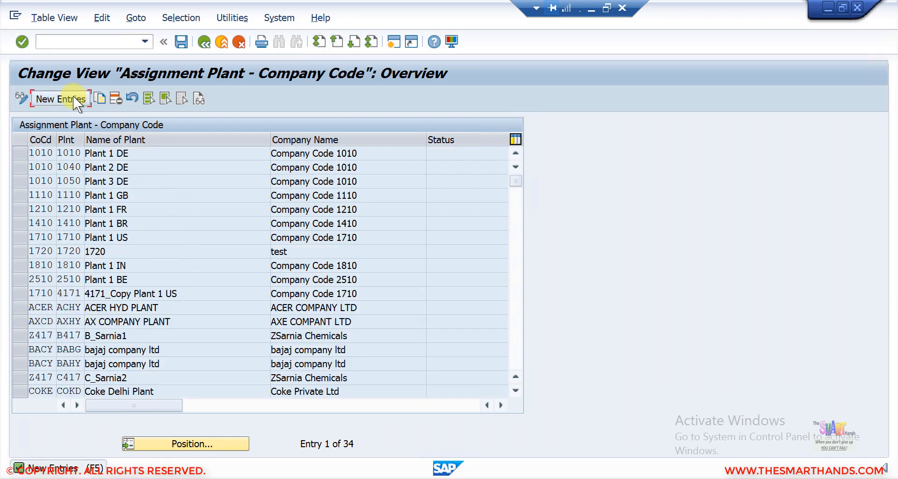
type("sds")
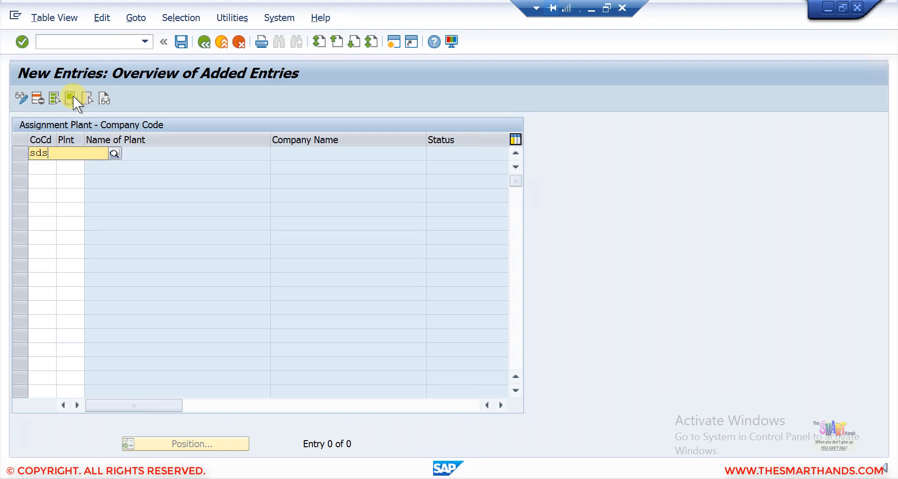
type("4sds4")
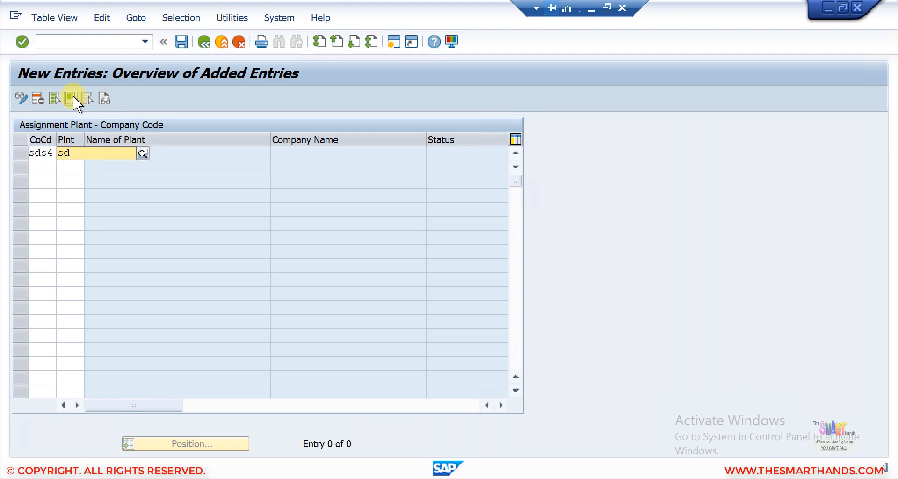
key("Return")
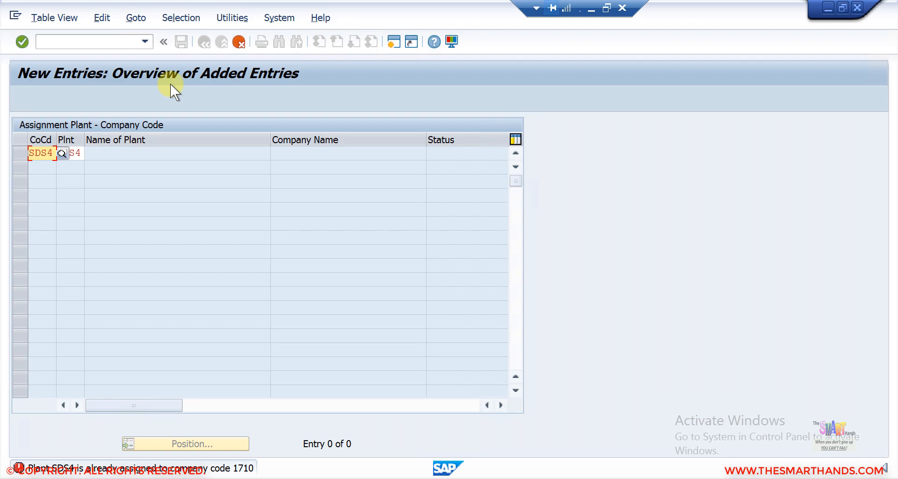
left_click(239, 42)
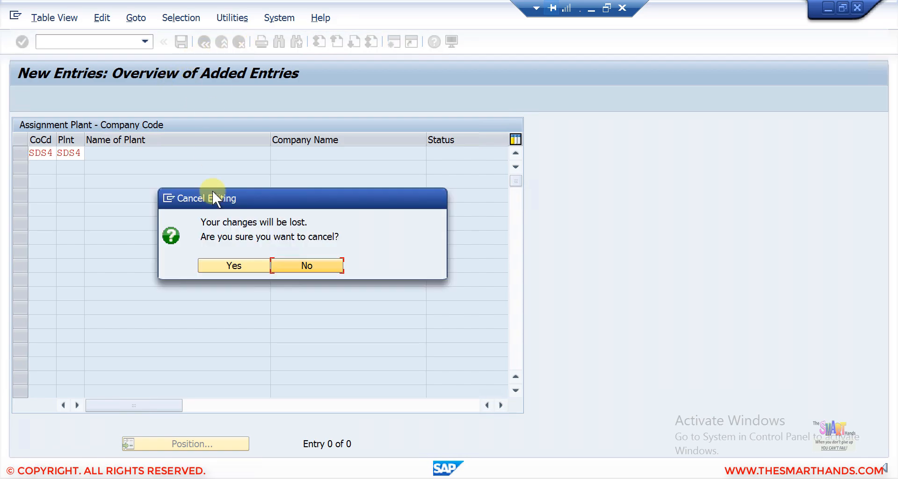
left_click(239, 260)
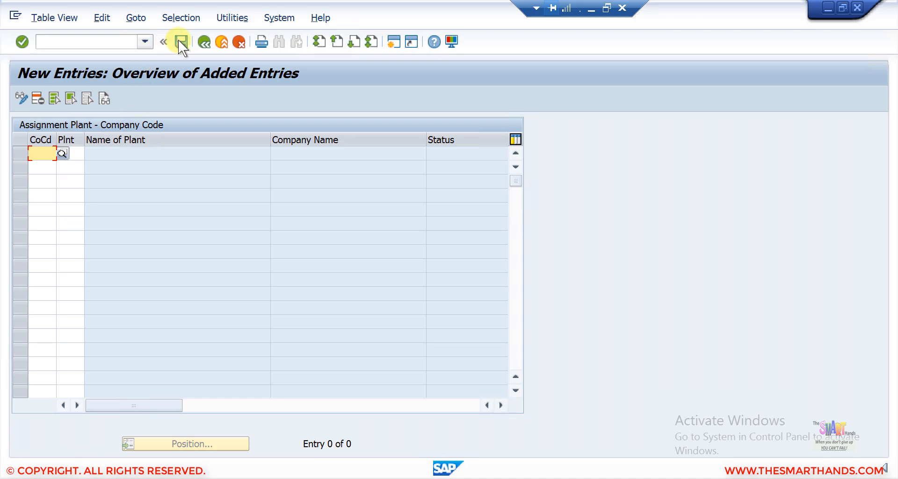
- Save the deletion under the customizing request, then enter a new row assigning plant SDS4 to company code SDS4
left_click(181, 42)
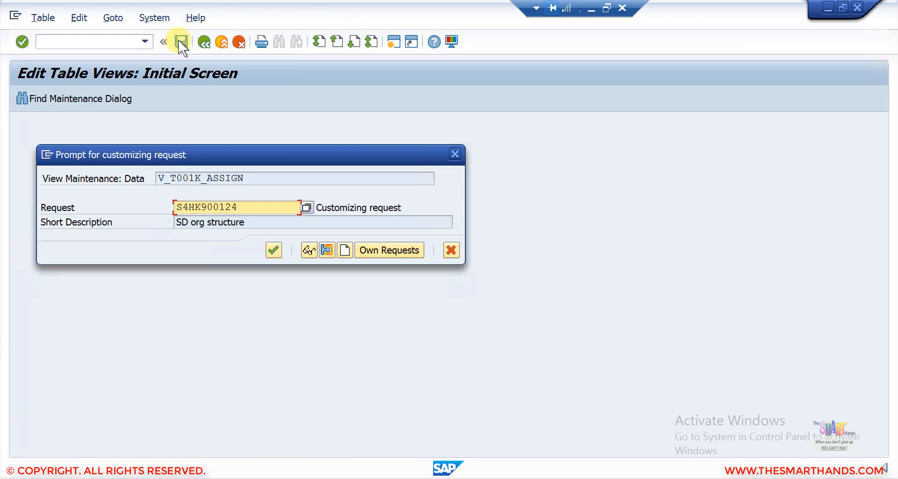
left_click(274, 249)
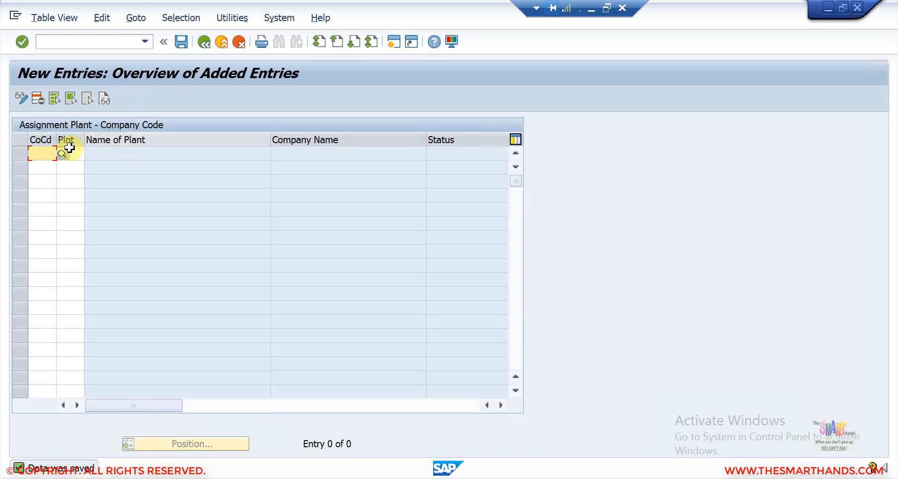
type("sds4")
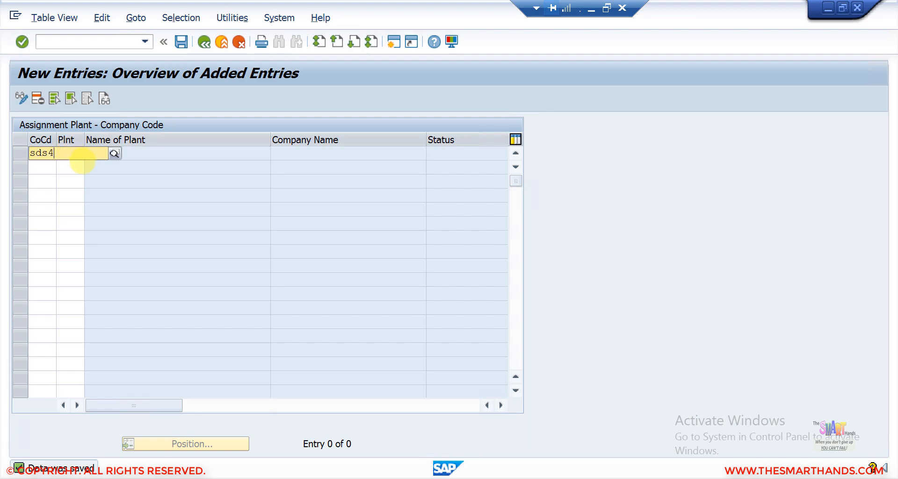
left_click(73, 154)
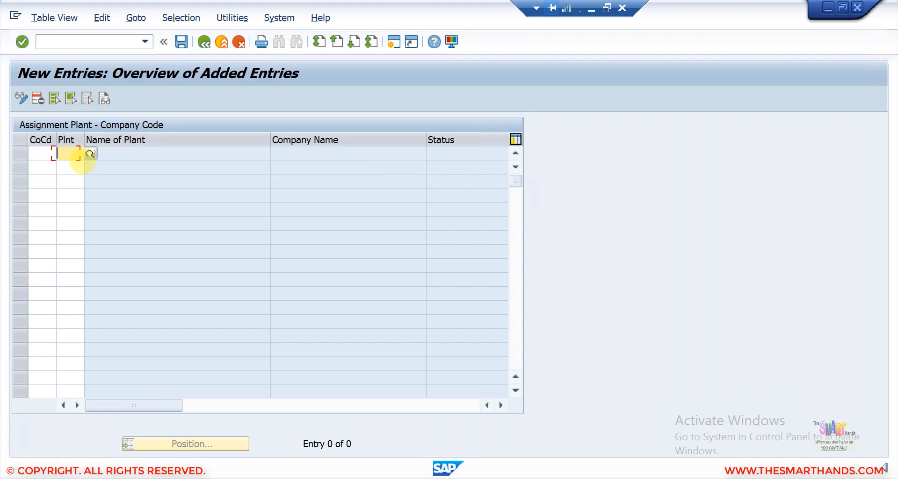
left_click(50, 158)
type("sds4")
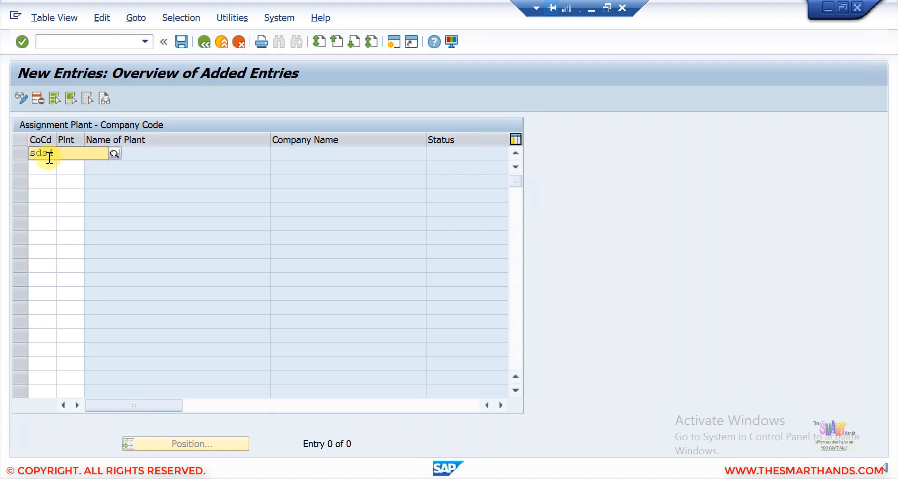
left_click(77, 183)
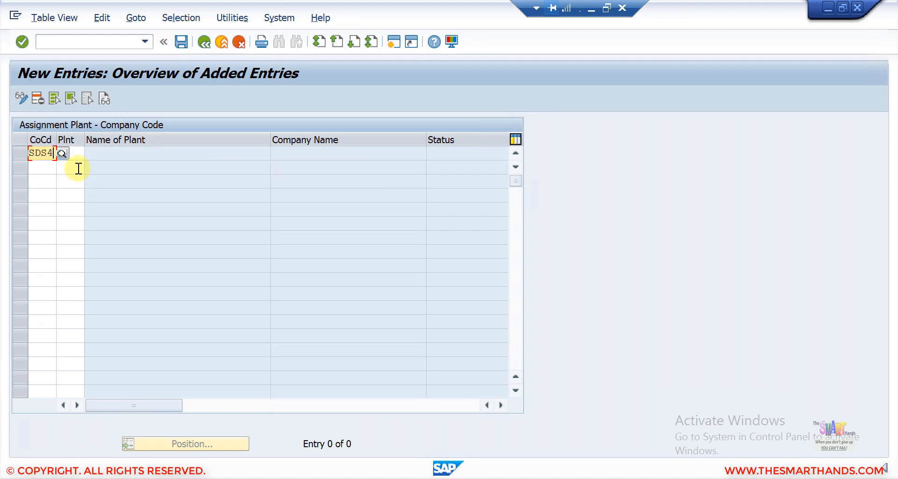
left_click(77, 154)
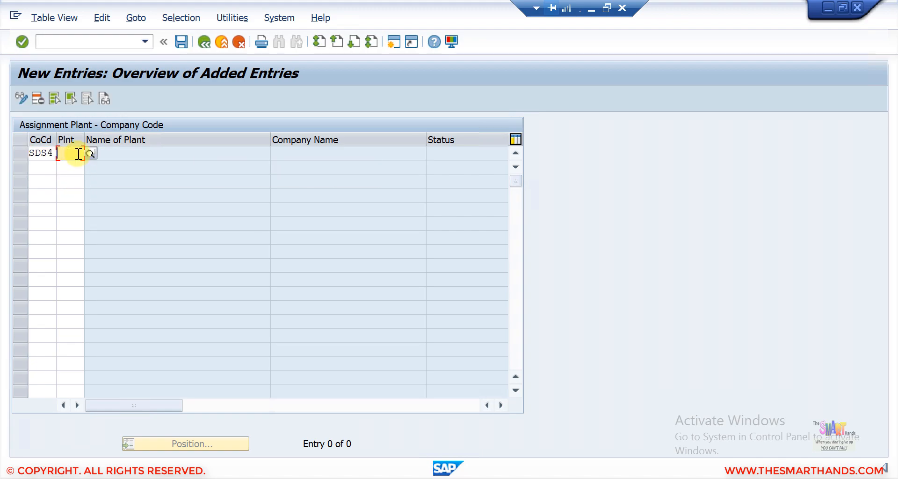
type("sds4")
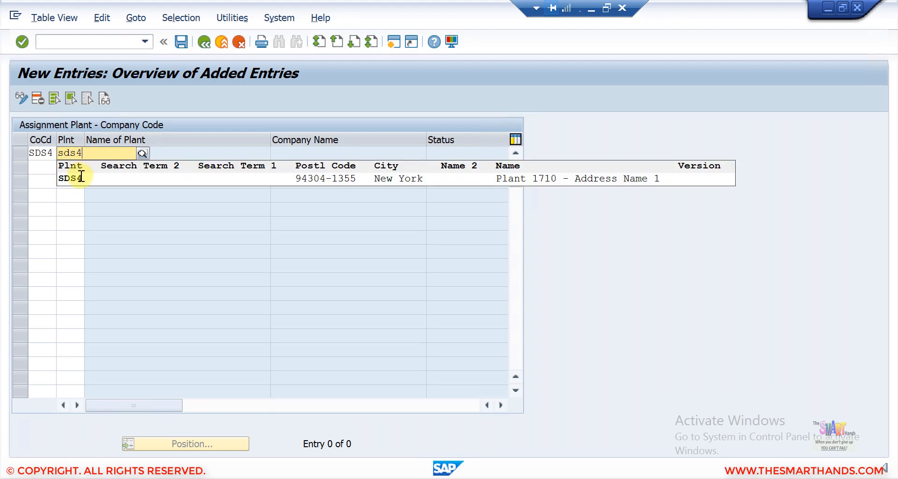
left_click(80, 178)
key("Return")
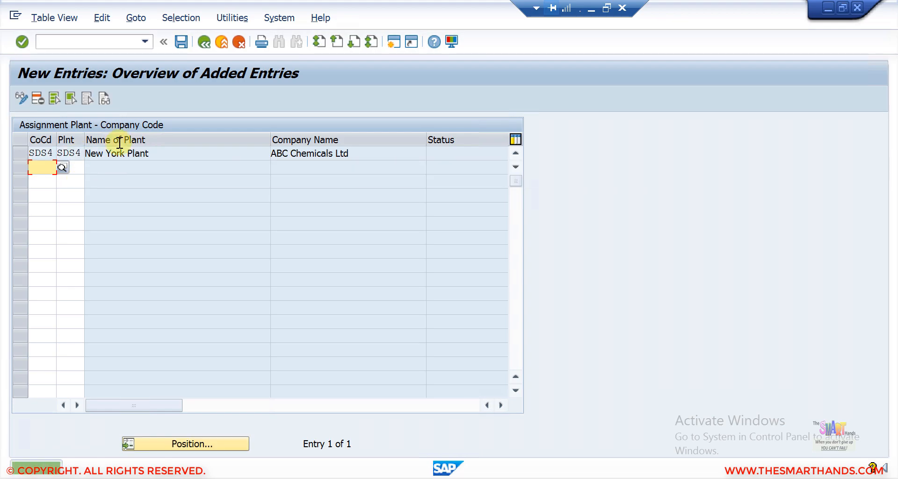
- Save the SDS4 assignment and go back to the Display IMG tree
left_click(181, 43)
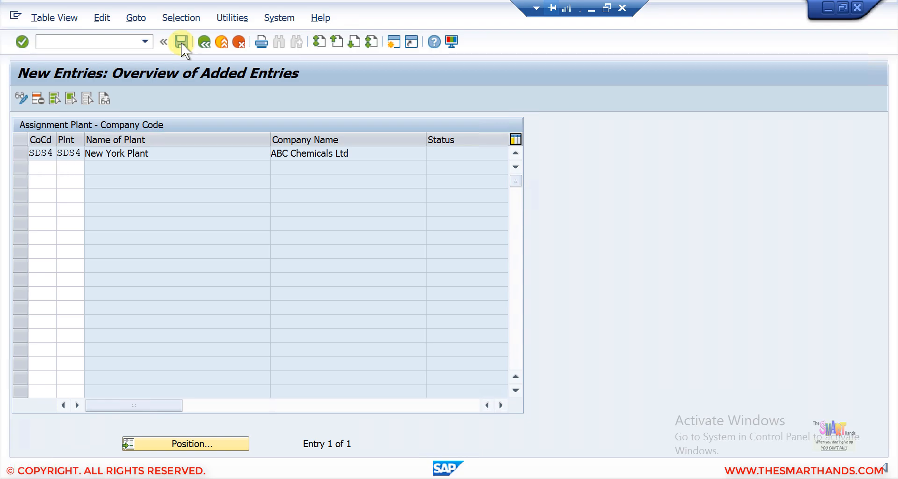
left_click(204, 43)
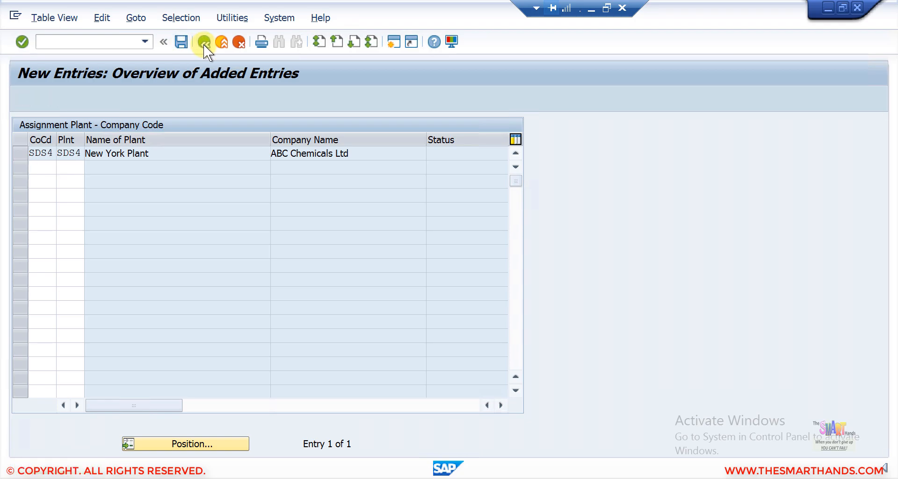
left_click(204, 43)
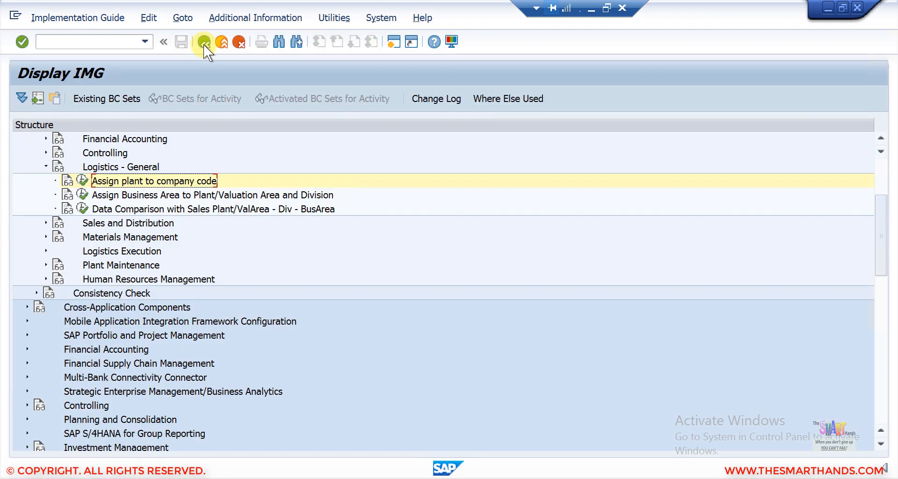
- Expand Logistics Execution under Enterprise Structure assignments and open Assign shipping point to plant
left_click(592, 10)
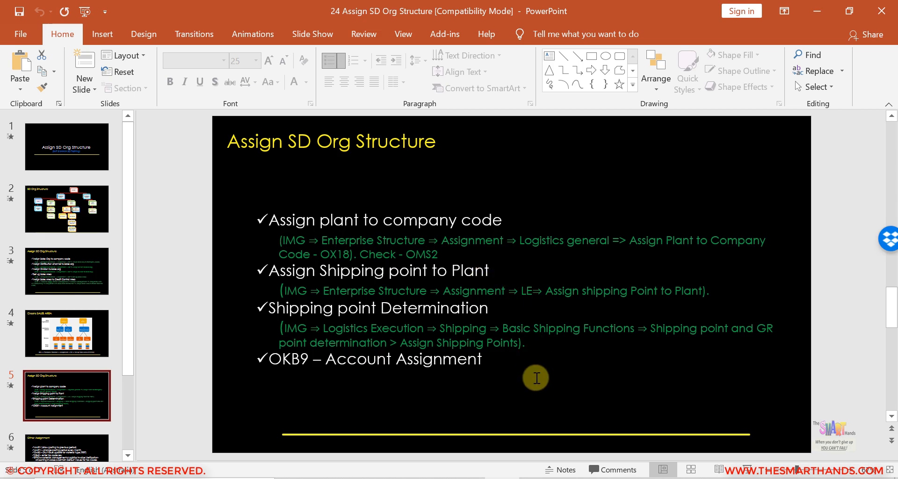
left_click(529, 477)
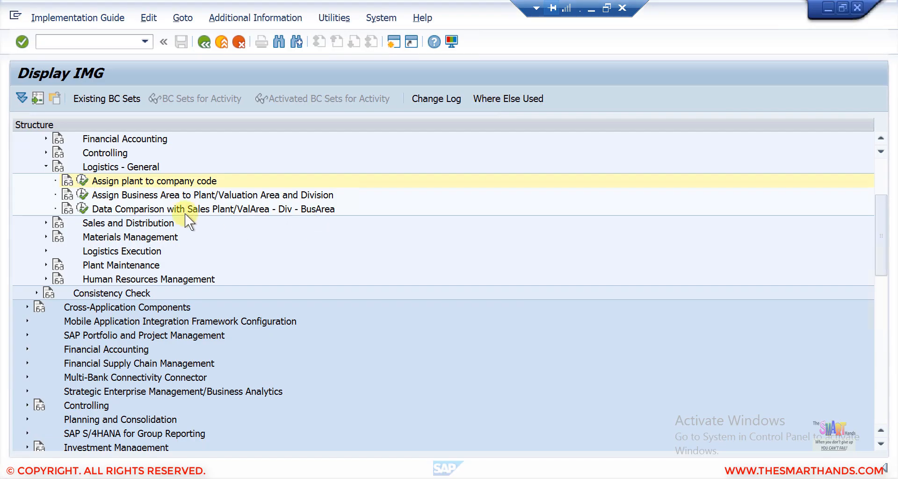
left_click(45, 251)
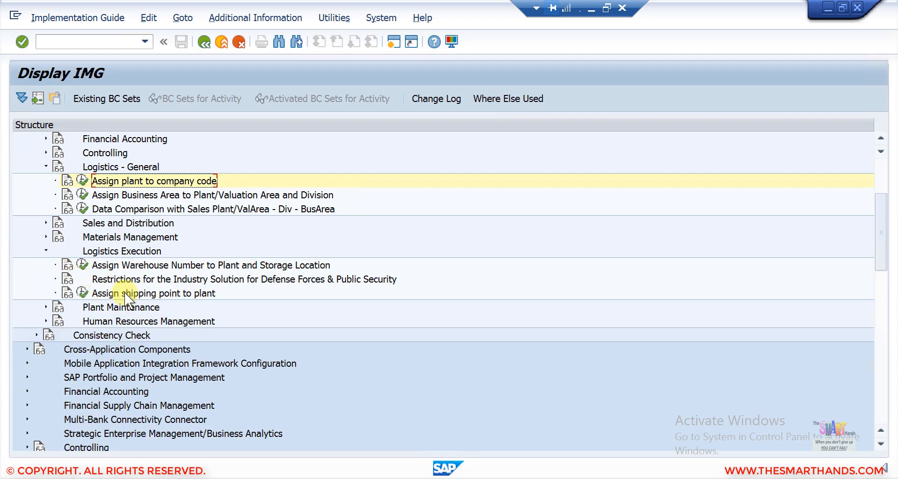
left_click(85, 290)
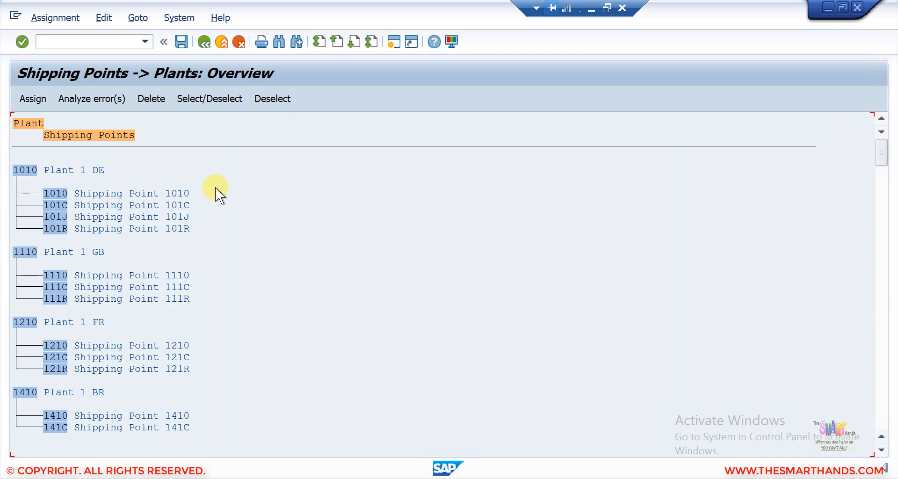
- Scroll the Shipping Points -> Plants overview down to plant SDS4 New York Plant
scroll(215, 187, "down", 8)
scroll(216, 187, "down", 10)
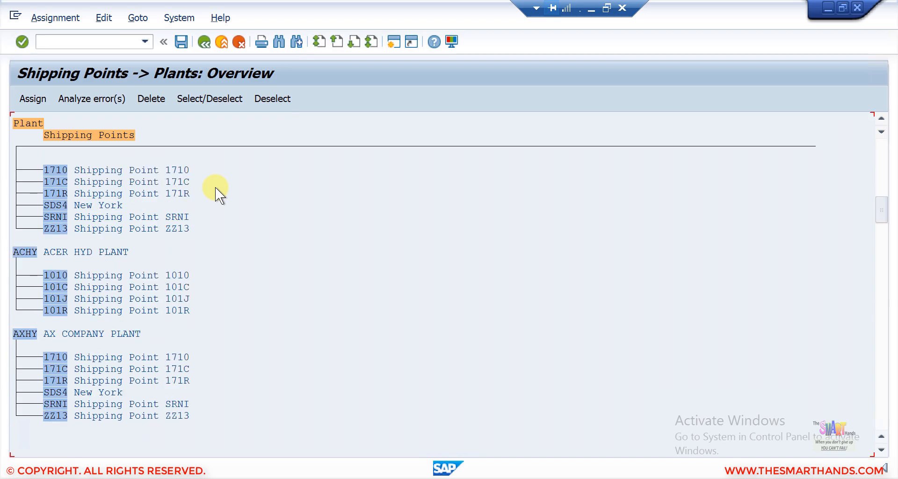
scroll(215, 187, "down", 8)
scroll(215, 188, "down", 8)
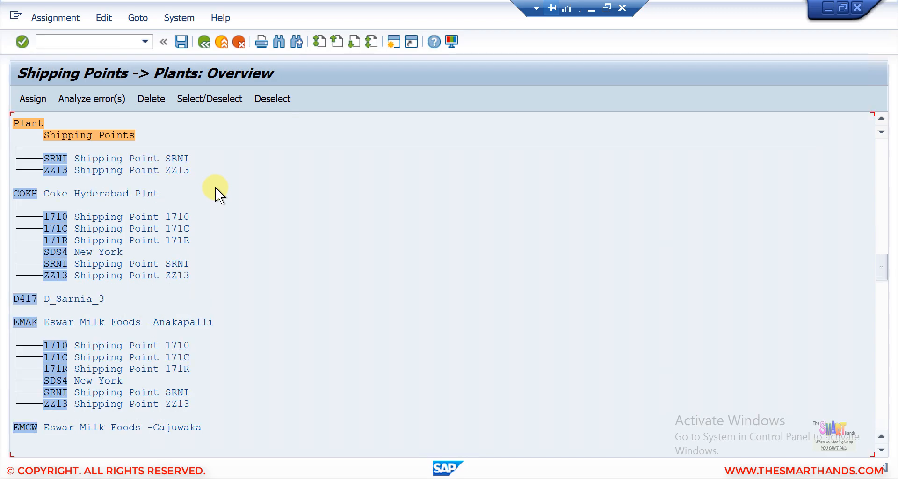
scroll(215, 187, "down", 8)
scroll(215, 187, "down", 8)
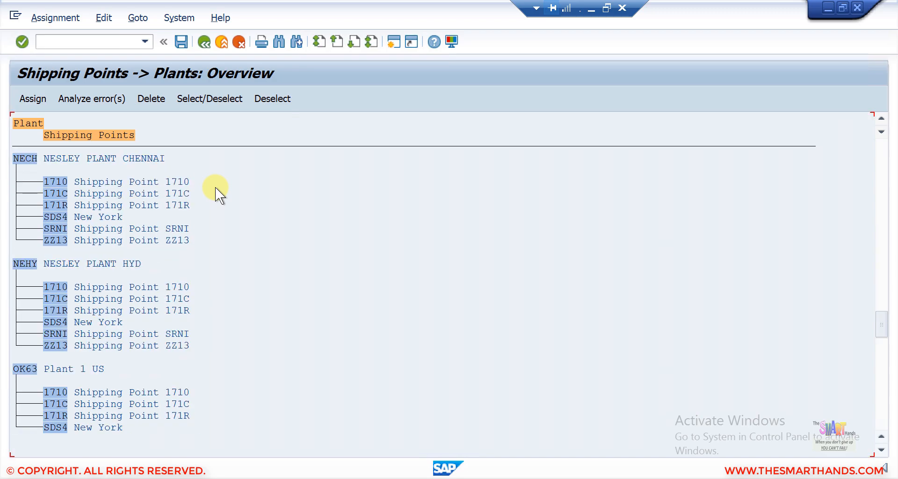
scroll(216, 187, "down", 8)
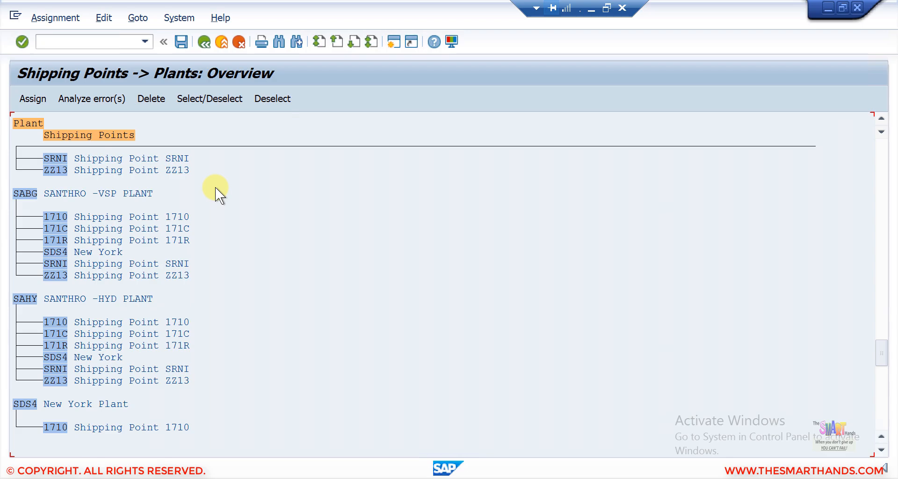
scroll(215, 187, "down", 8)
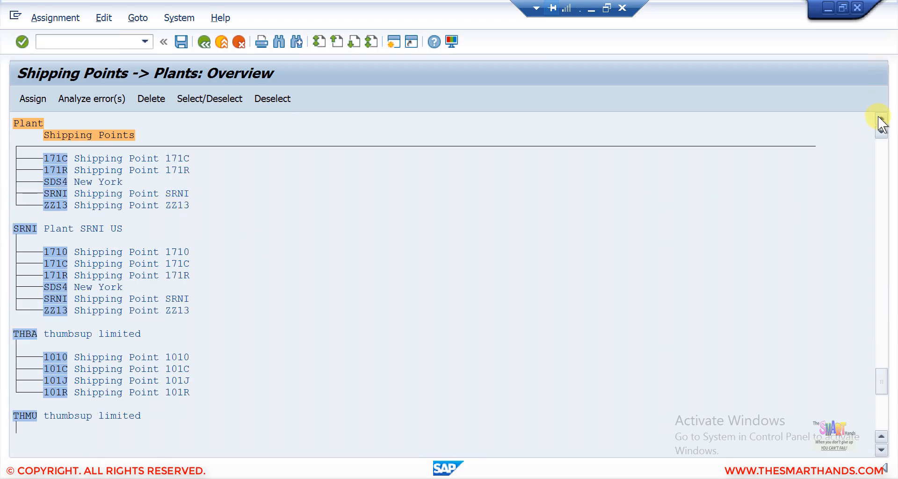
scroll(881, 123, "up", 6)
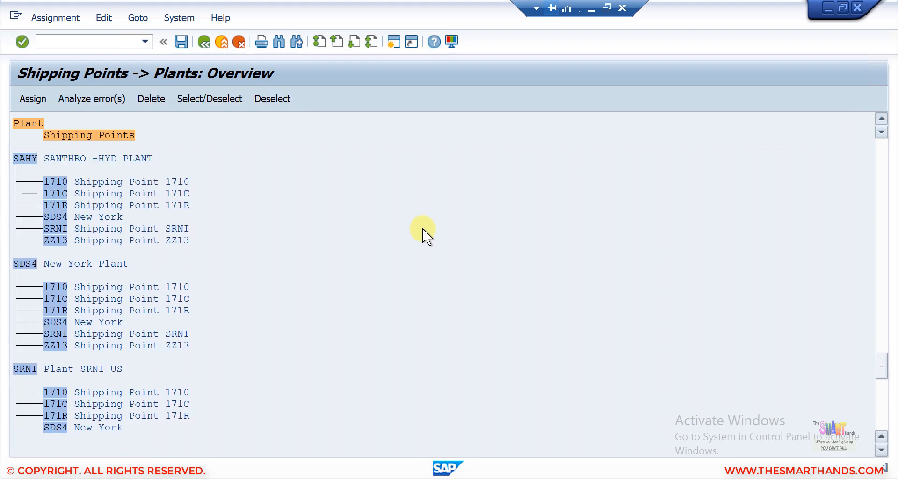
scroll(102, 303, "up", 1)
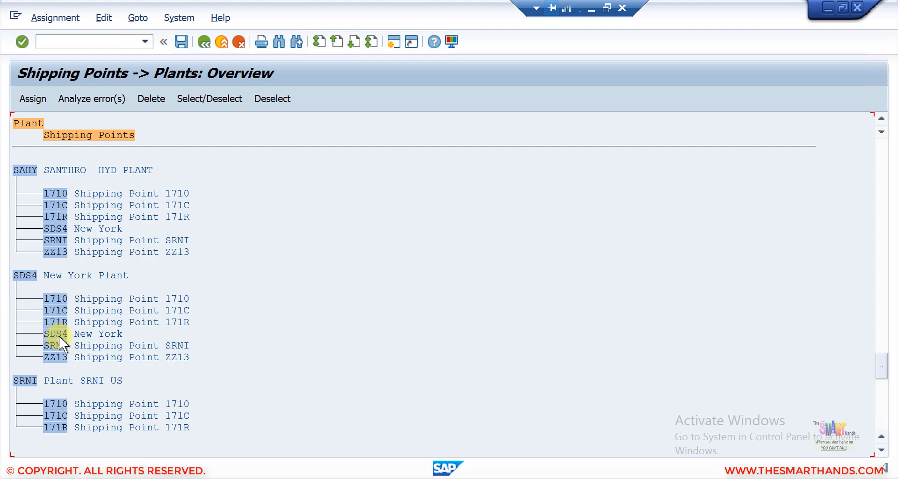
- Try to delete shipping points 1710 and ZZ13 from plant SDS4, acknowledging the picking location warnings
left_click(64, 298)
left_click(150, 100)
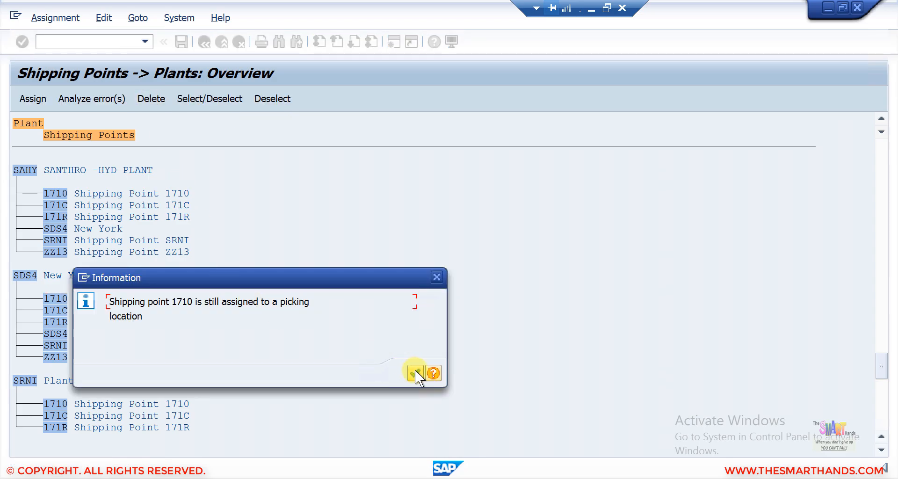
left_click(414, 370)
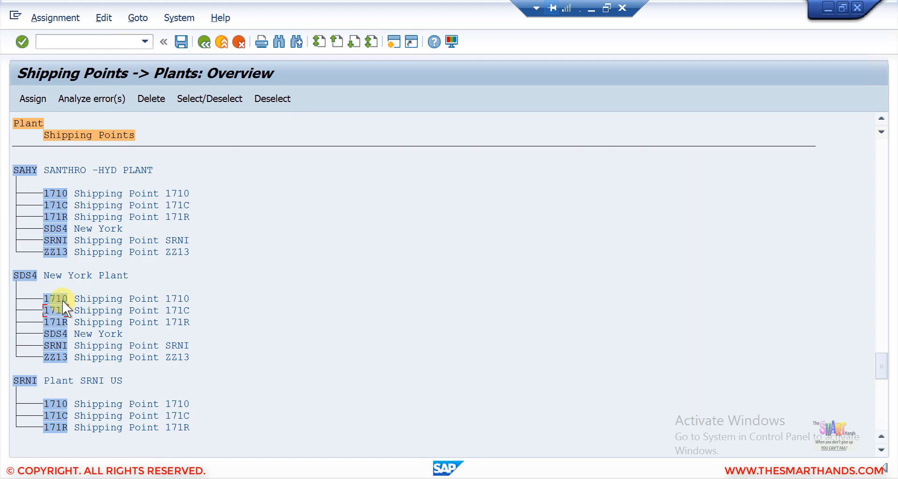
left_click(58, 357)
left_click(154, 96)
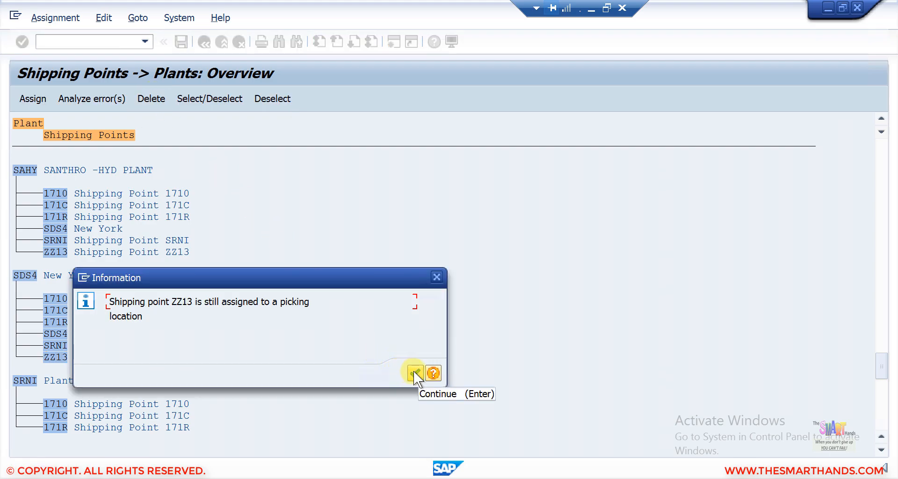
left_click(413, 372)
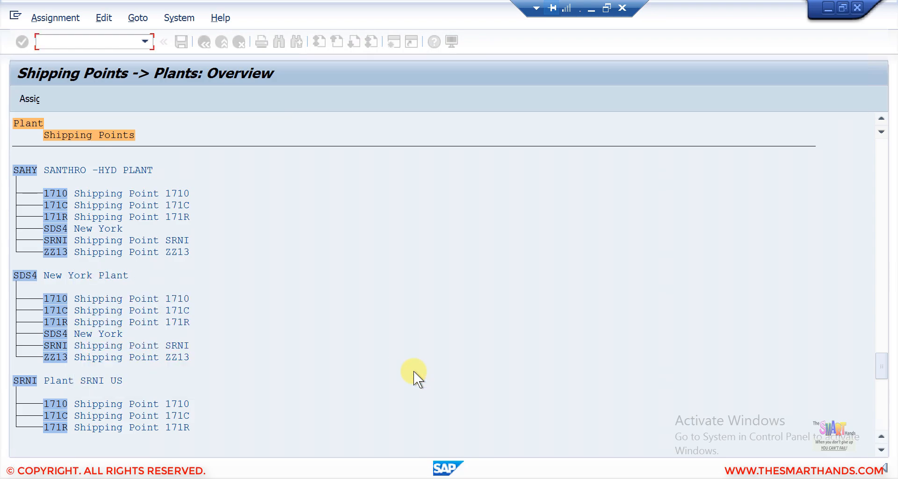
- Try removing SRNI and 171R, then follow the 171R help's picking location Customizing link
left_click(55, 346)
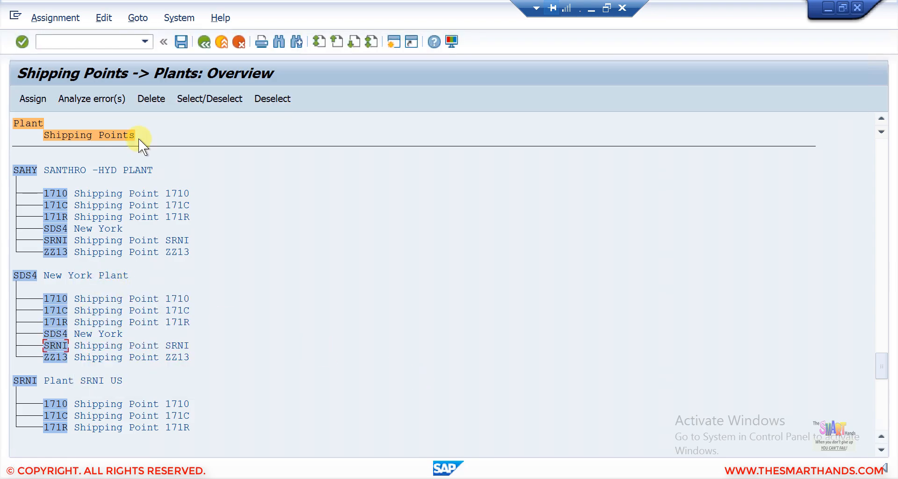
left_click(153, 99)
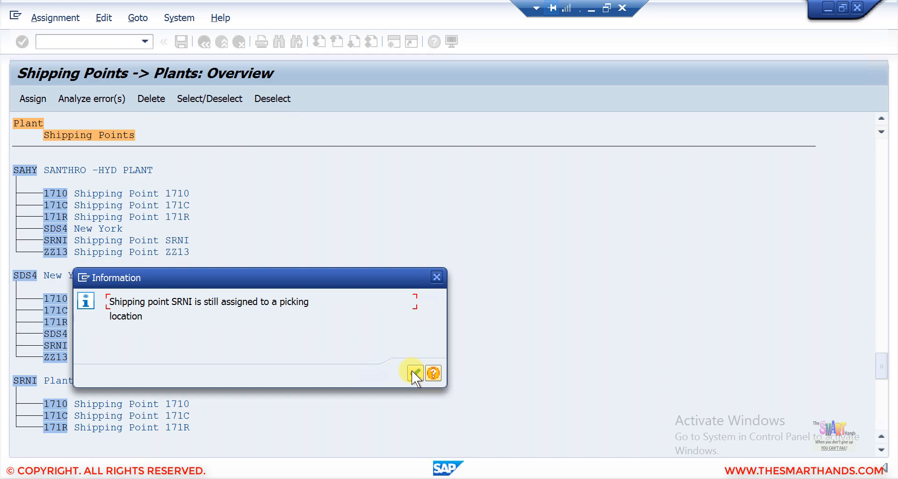
left_click(414, 372)
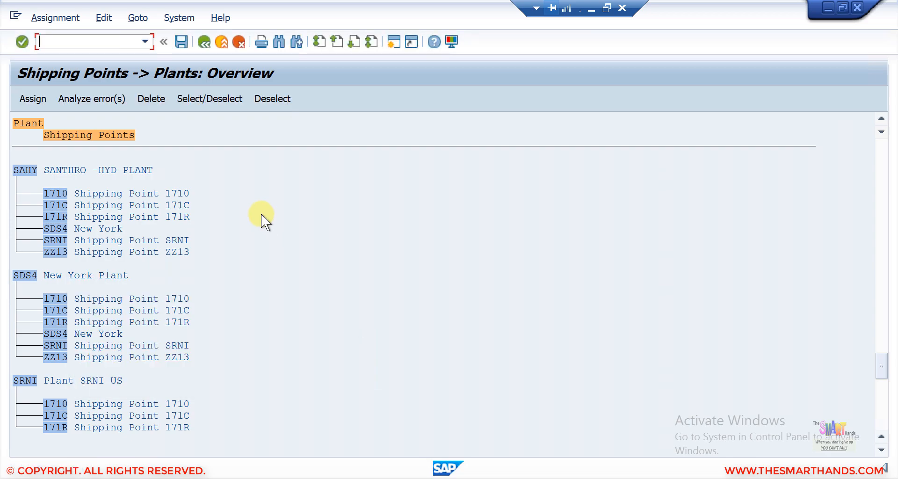
left_click(62, 321)
left_click(156, 97)
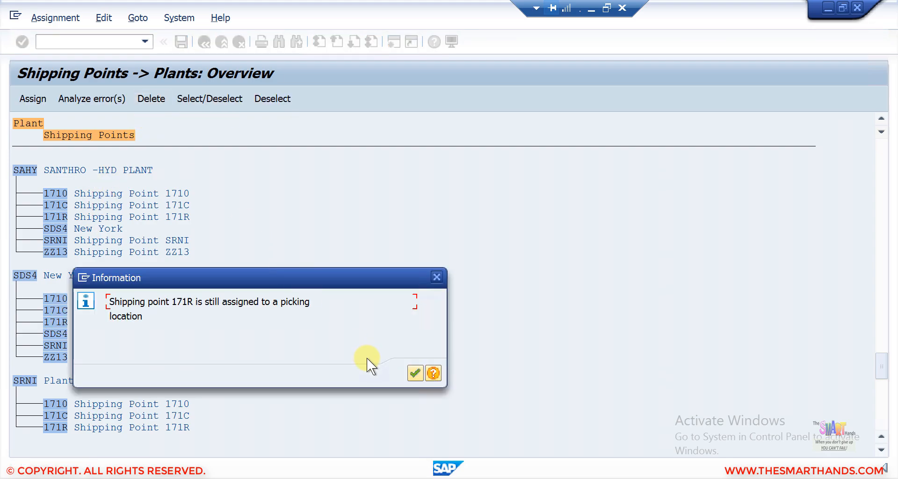
left_click(432, 372)
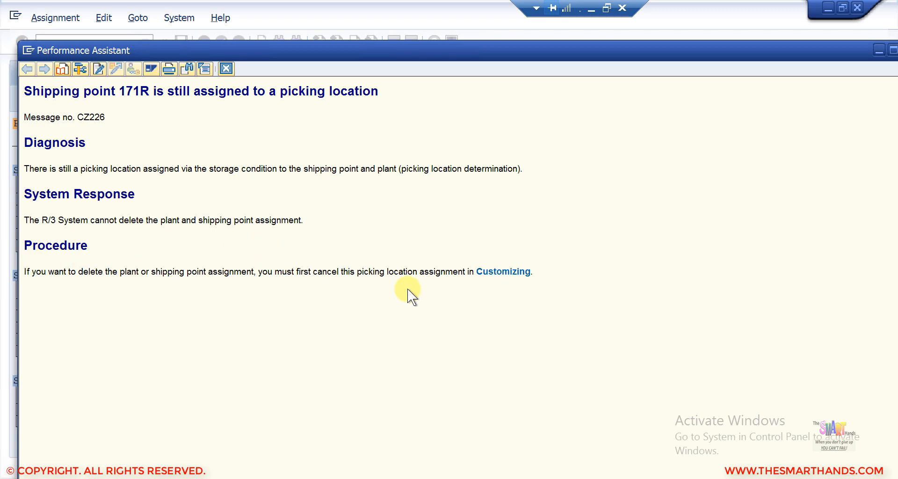
left_click(503, 271)
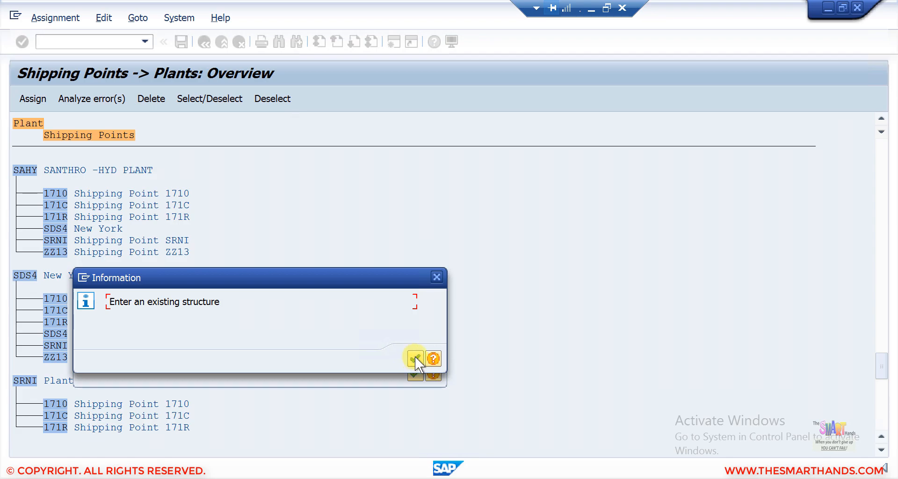
- Open the Picking Location Determination table and browse its entries, noting plant 1710 maps to 171A
left_click(415, 358)
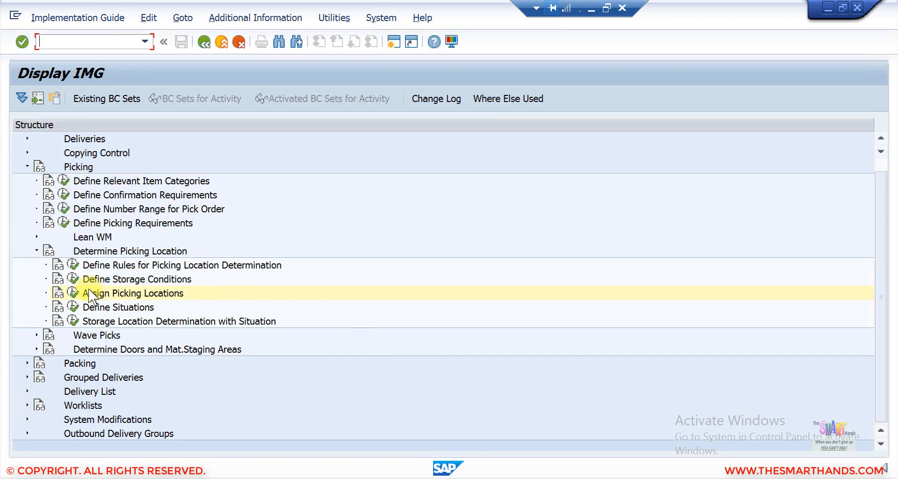
left_click(74, 292)
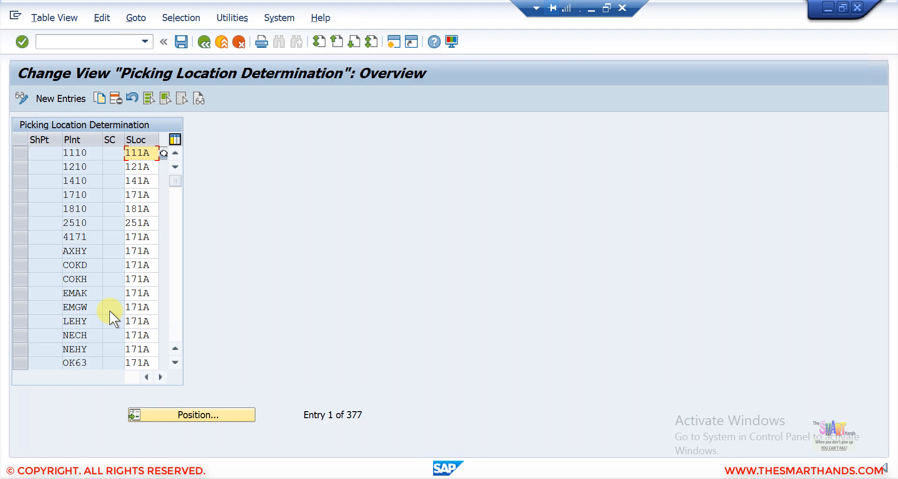
scroll(109, 310, "down", 1)
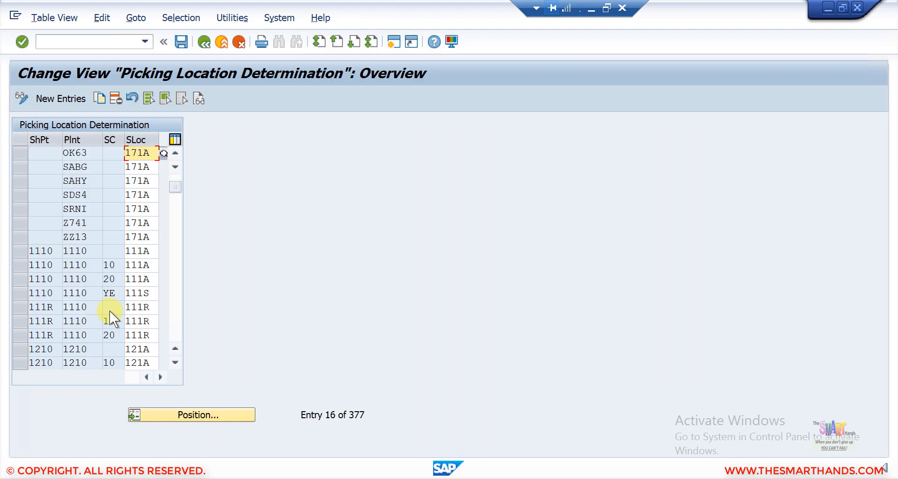
scroll(109, 310, "down", 1)
scroll(109, 311, "up", 1)
scroll(43, 242, "up", 1)
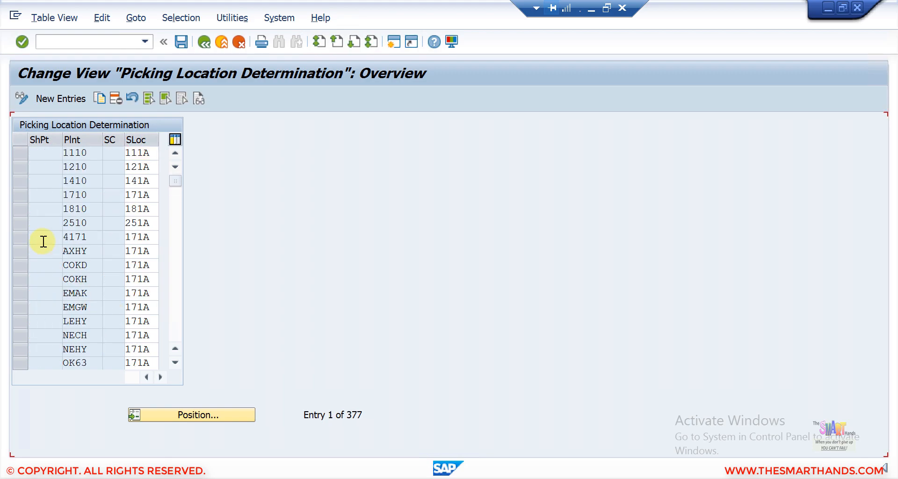
scroll(43, 241, "down", 1)
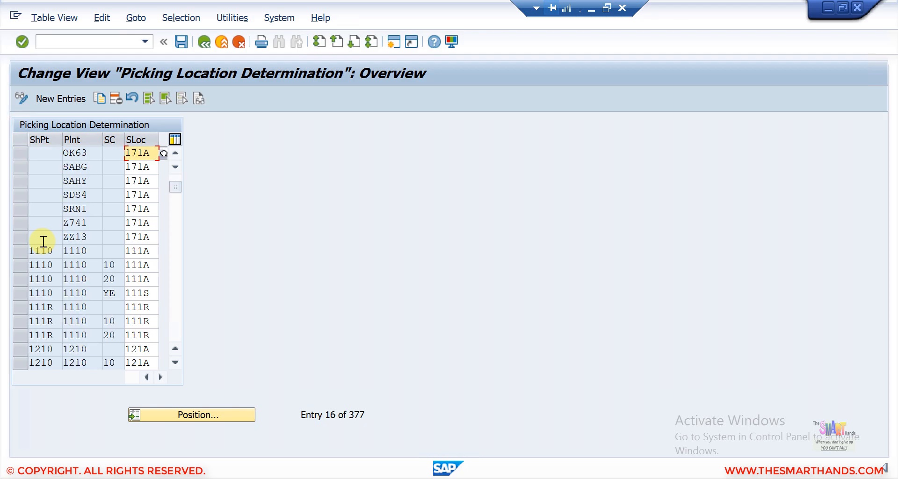
scroll(43, 242, "down", 1)
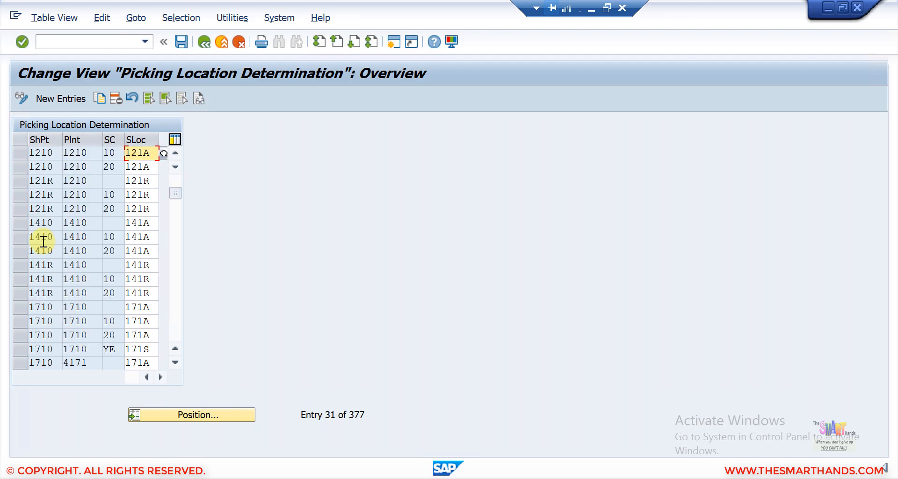
scroll(43, 241, "down", 1)
scroll(43, 241, "down", 4)
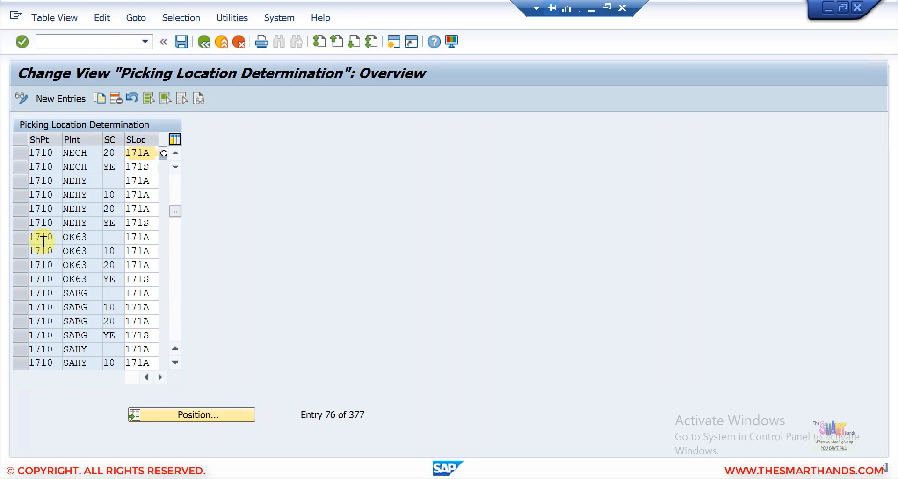
scroll(43, 241, "down", 7)
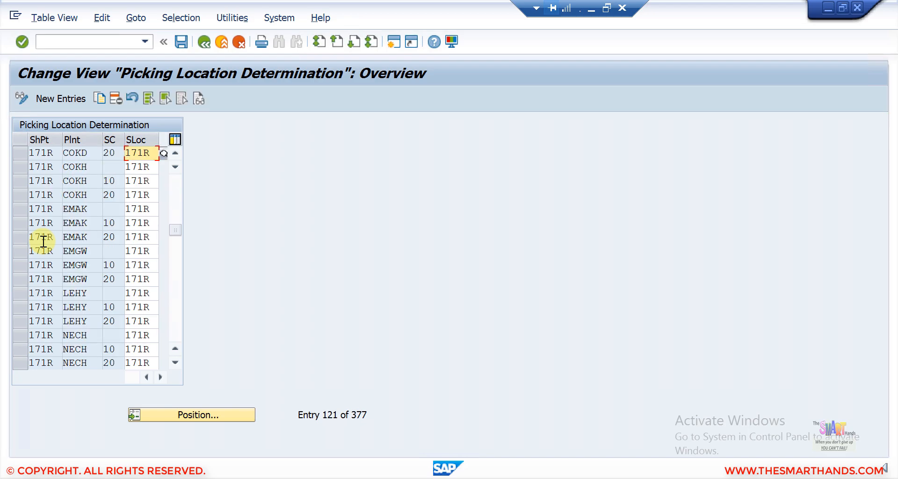
scroll(43, 241, "down", 2)
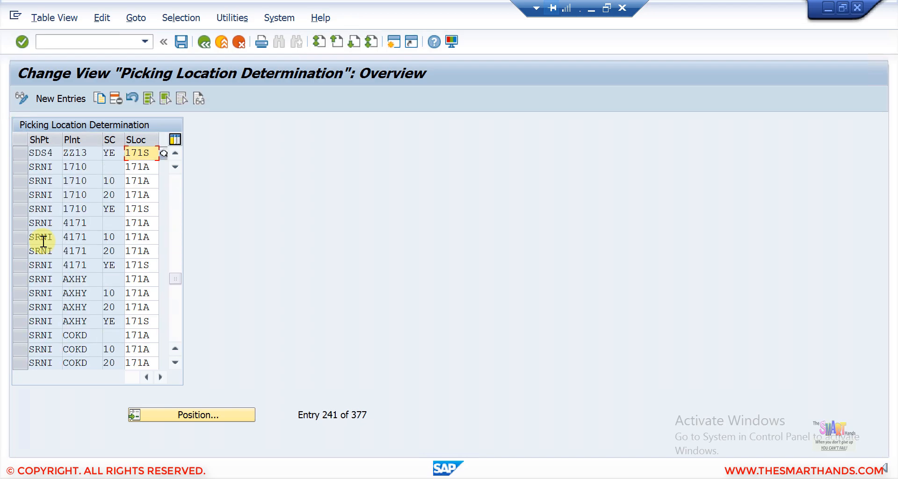
scroll(43, 241, "up", 1)
scroll(43, 241, "down", 3)
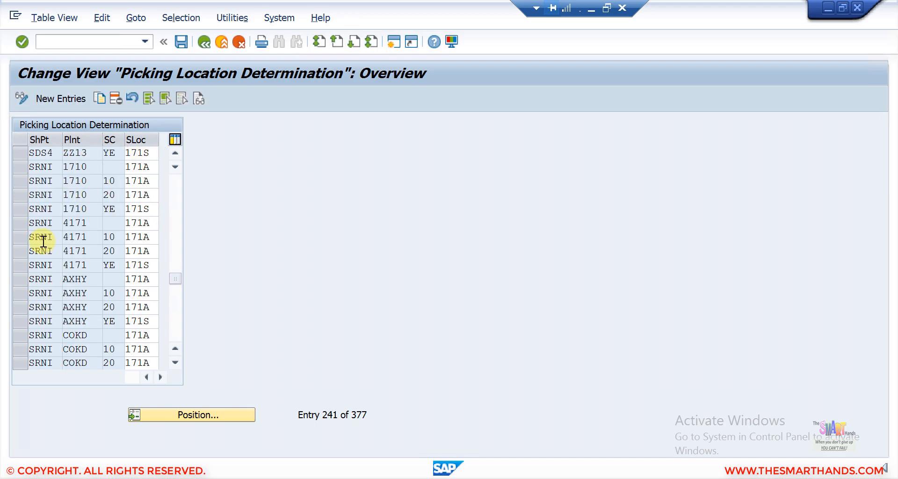
scroll(43, 241, "down", 6)
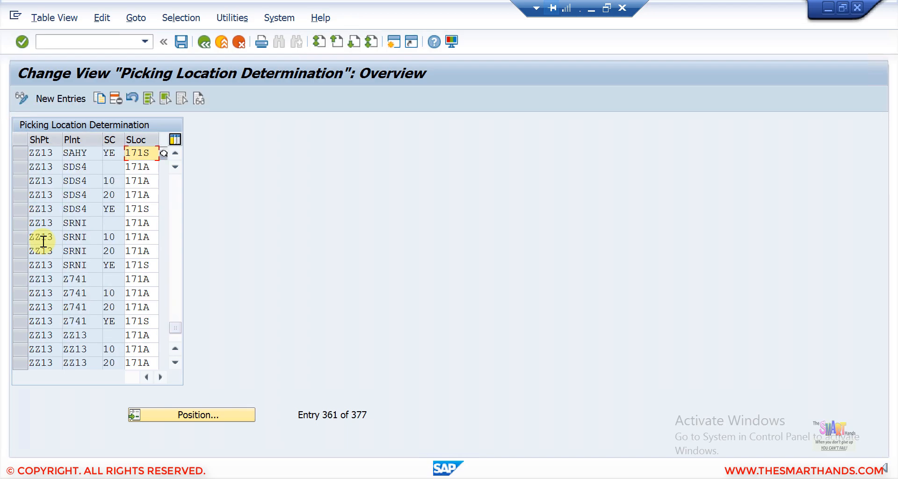
scroll(43, 241, "down", 1)
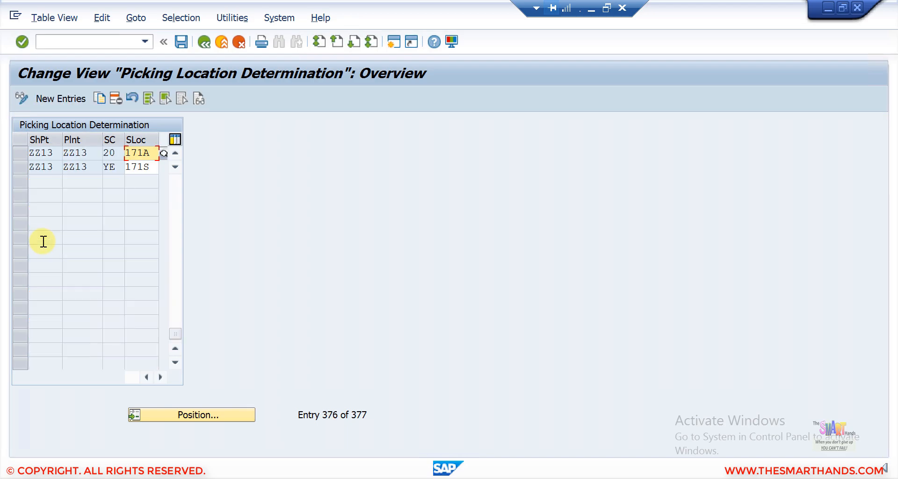
scroll(43, 241, "up", 1)
scroll(44, 241, "up", 1)
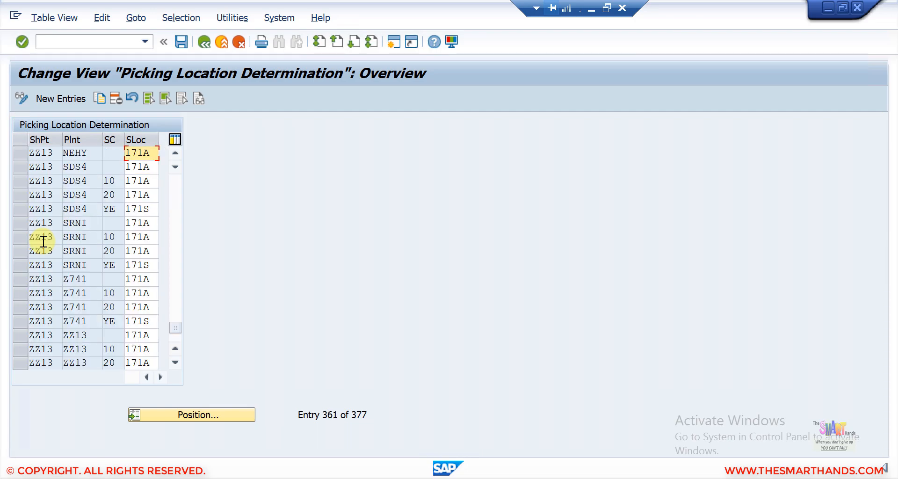
- Return to the IMG tree, reopen the picking location table briefly, and go back again
left_click(202, 45)
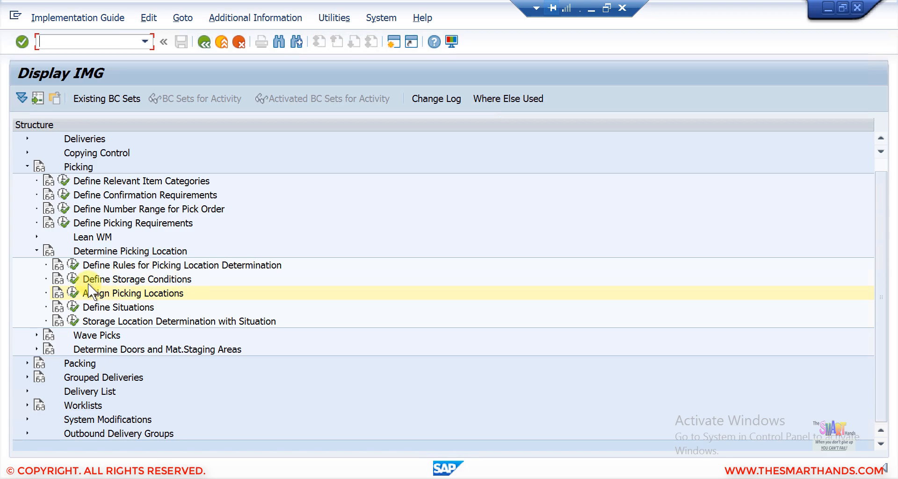
left_click(73, 293)
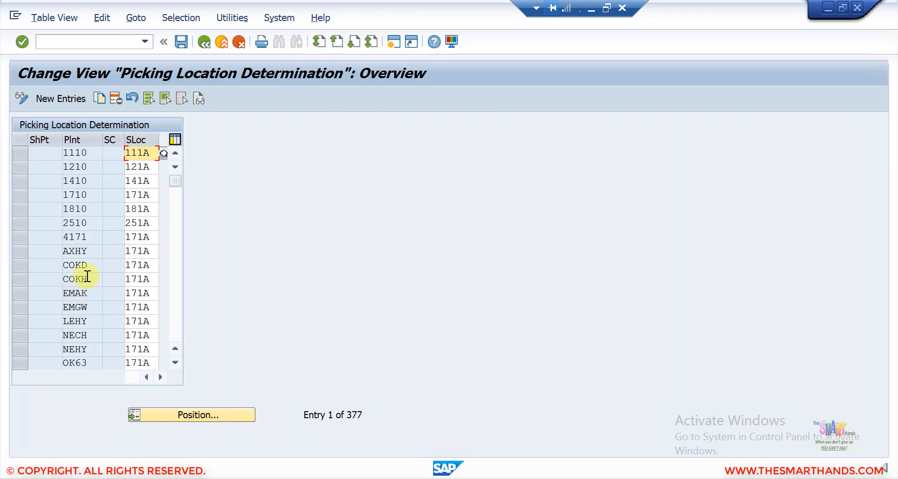
left_click(202, 43)
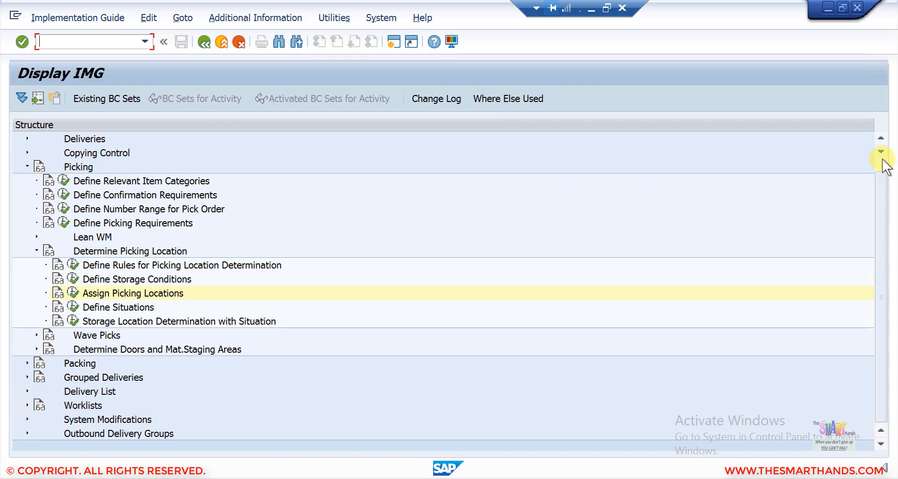
- Return to Shipping Points -> Plants and dismiss the 171R explanation and picking location notice
scroll(427, 232, "up", 1)
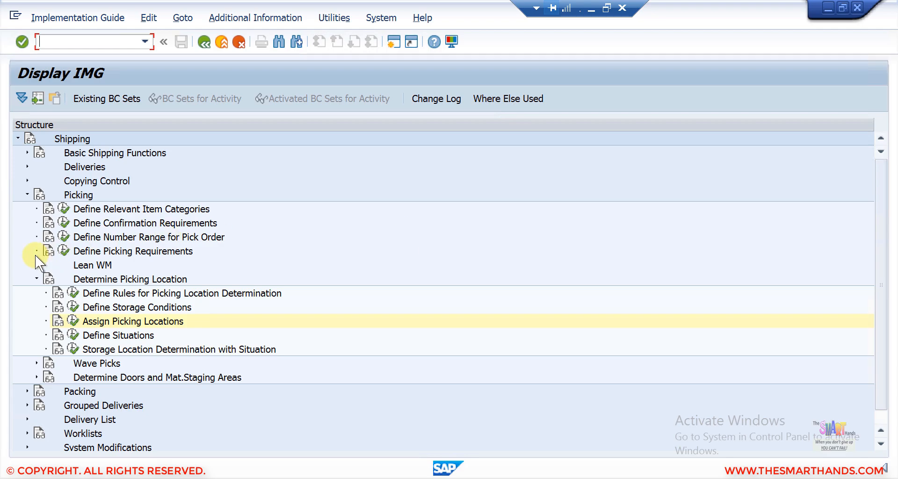
left_click(203, 43)
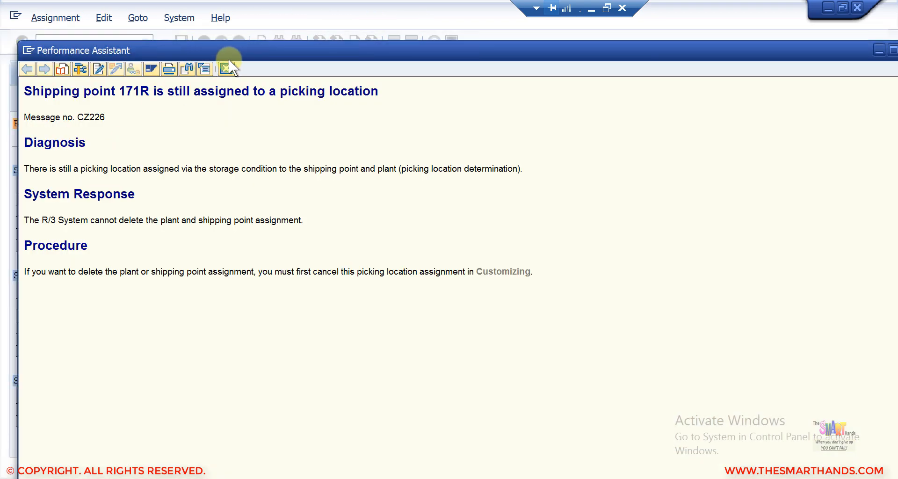
left_click(226, 68)
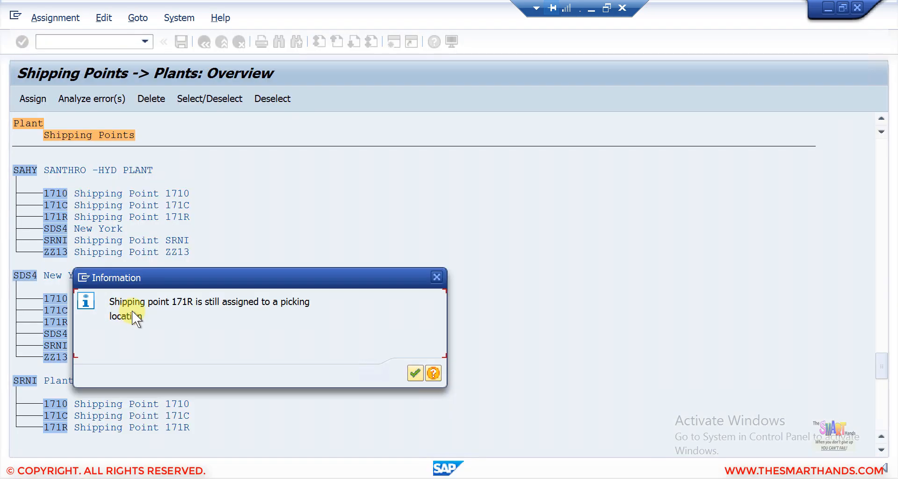
left_click(415, 372)
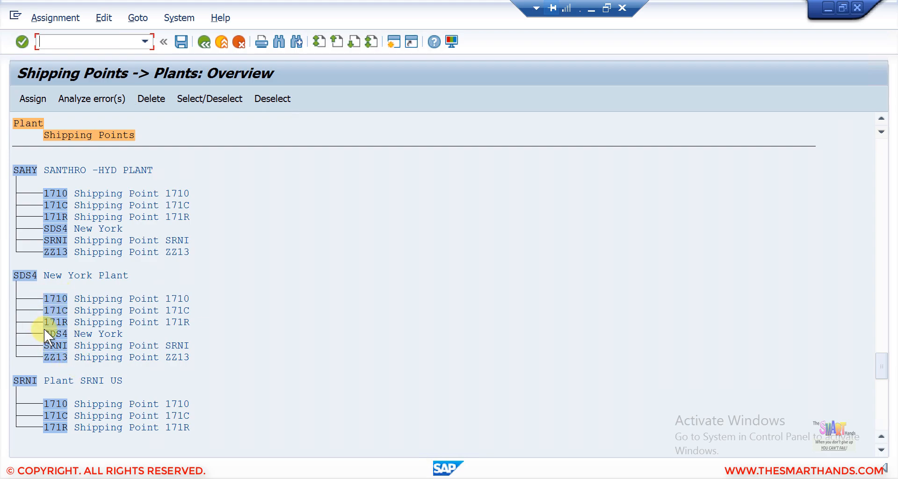
- Save the shipping point assignments under request S4HK900124 and return to the IMG tree
left_click(184, 46)
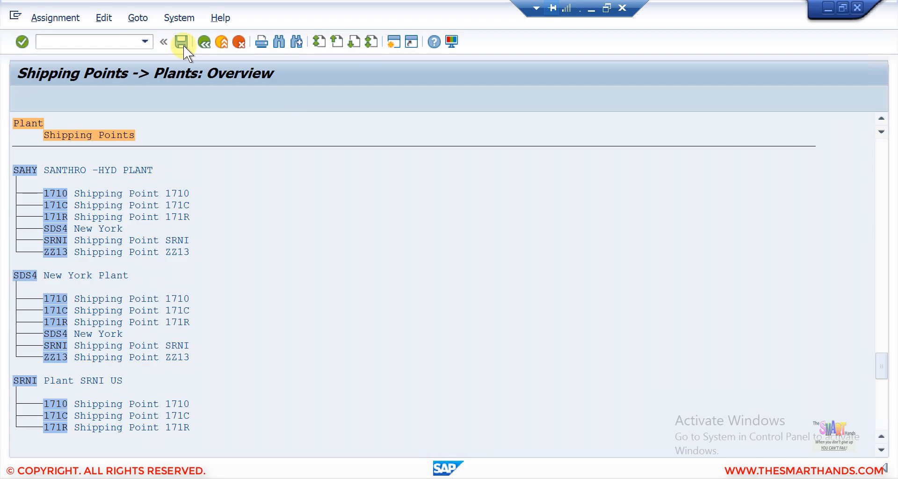
left_click(273, 242)
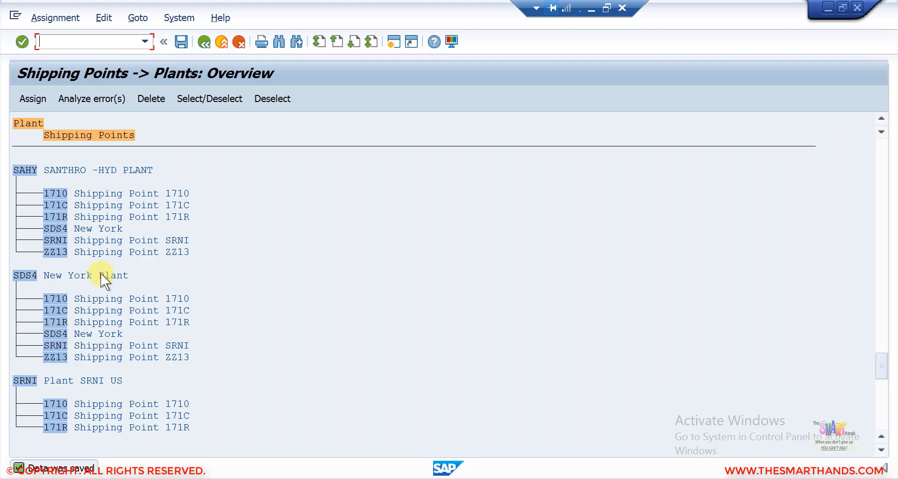
left_click(204, 40)
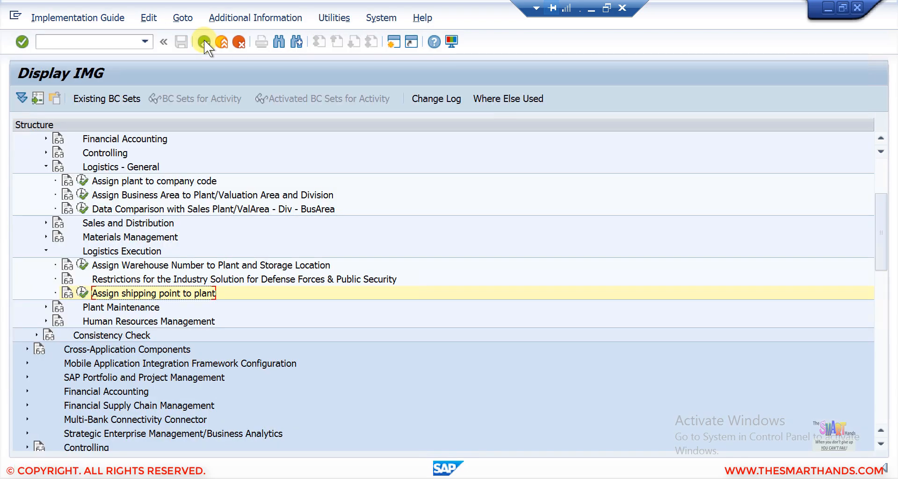
left_click(591, 9)
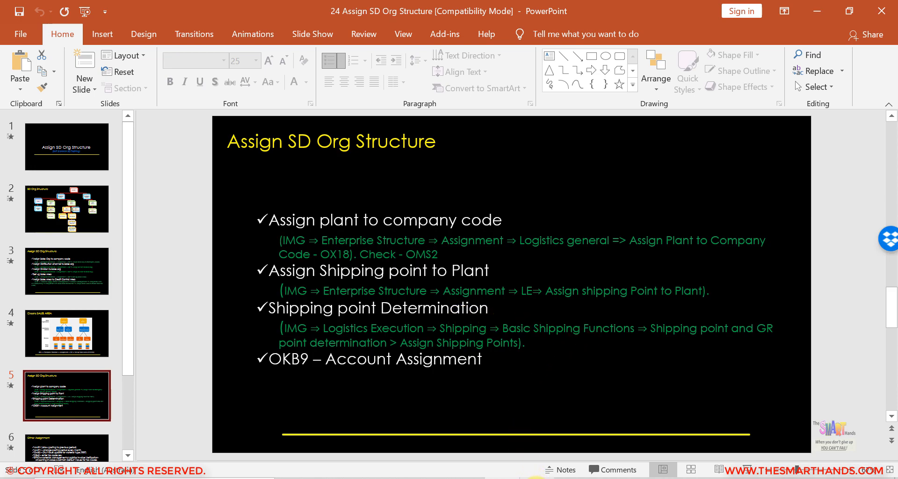
left_click(536, 478)
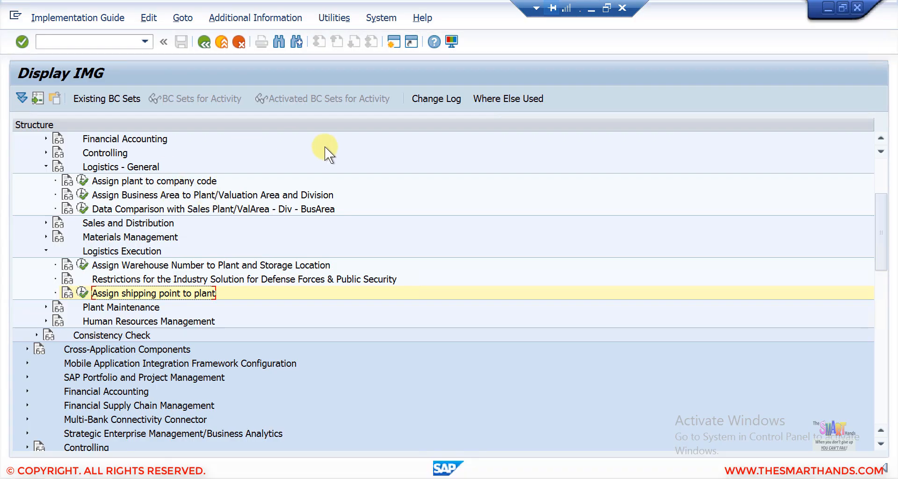
- Drill into Logistics Execution > Shipping > Basic Shipping Functions and execute Assign Shipping Points
left_click_drag(881, 198, 882, 164)
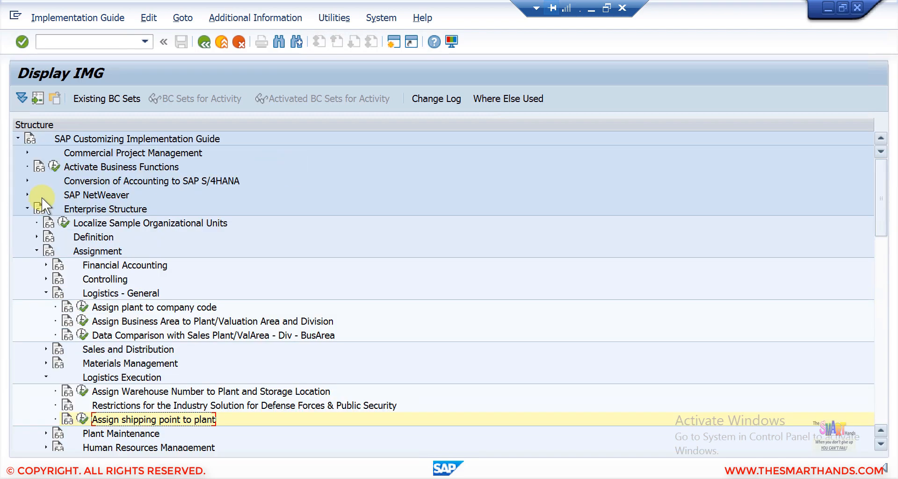
left_click(26, 208)
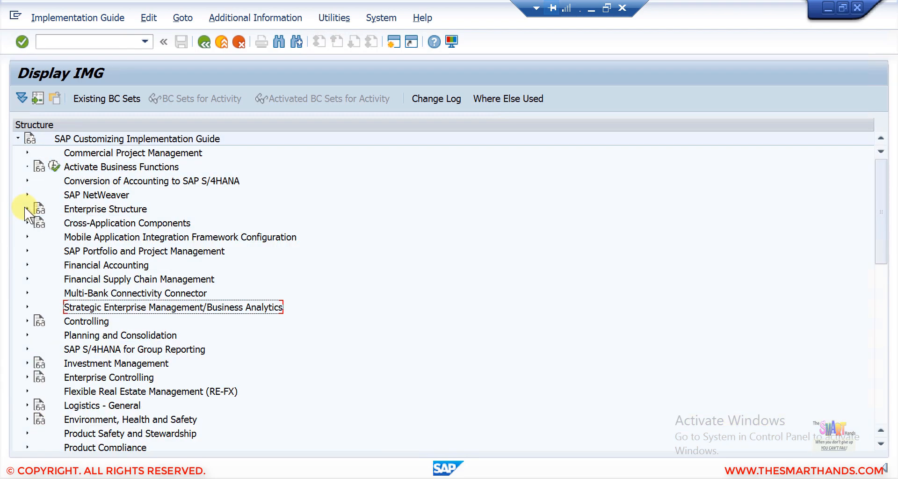
left_click(882, 445)
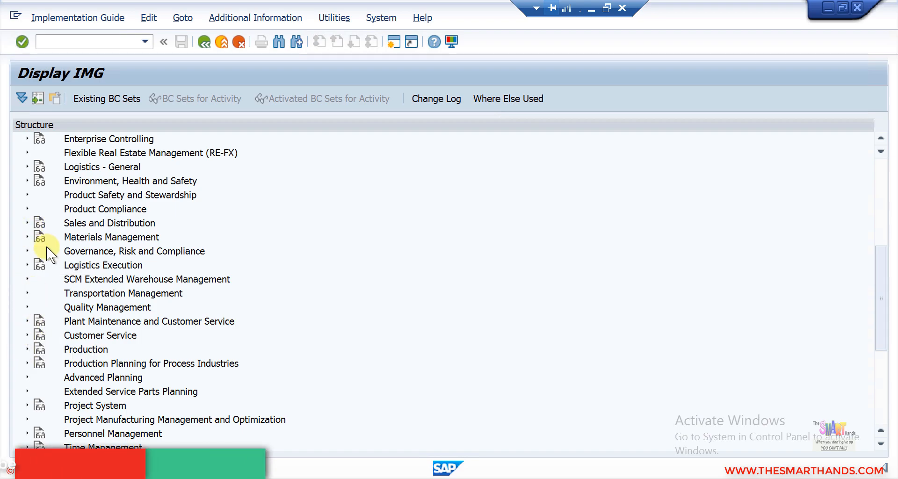
left_click(27, 263)
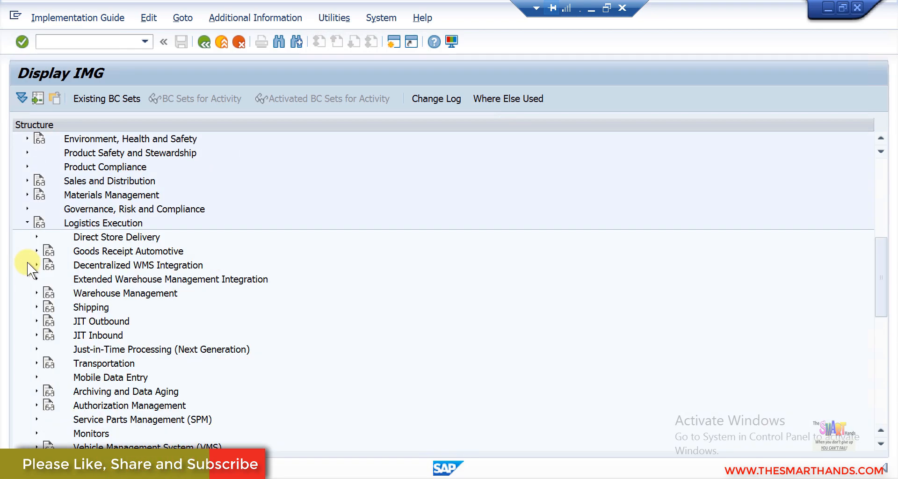
left_click(36, 307)
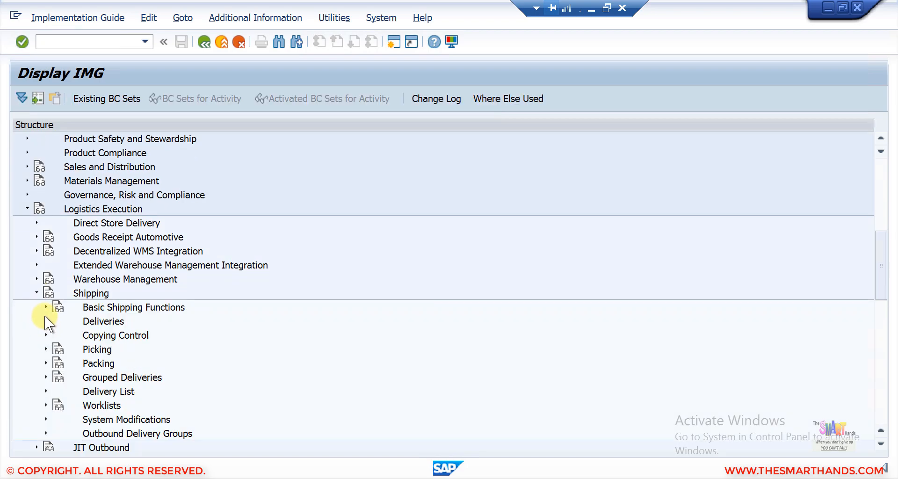
left_click(45, 307)
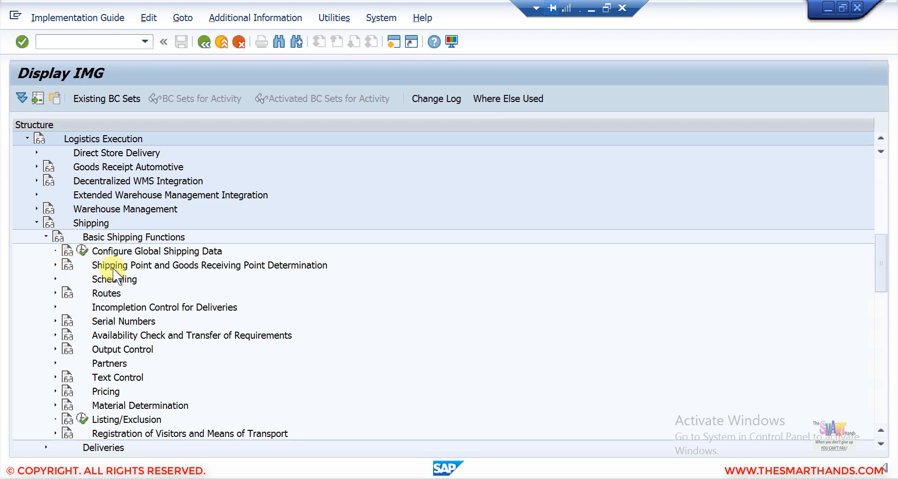
left_click(55, 264)
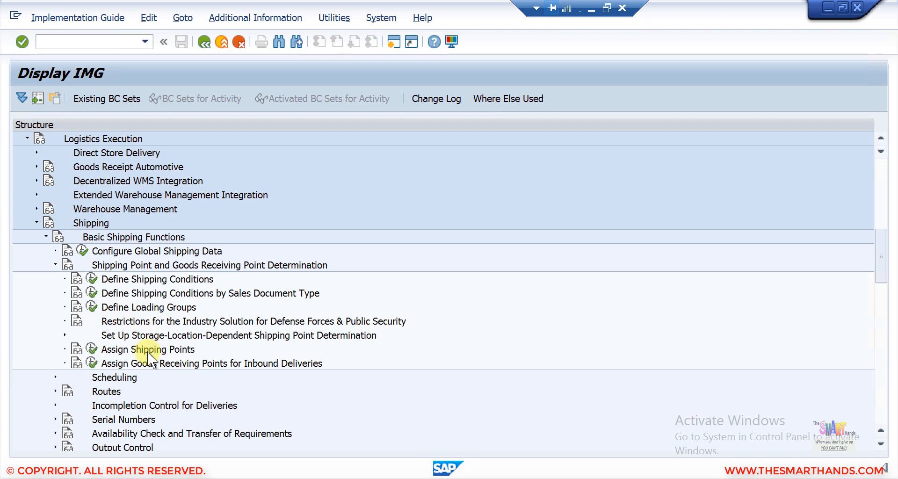
left_click(125, 349)
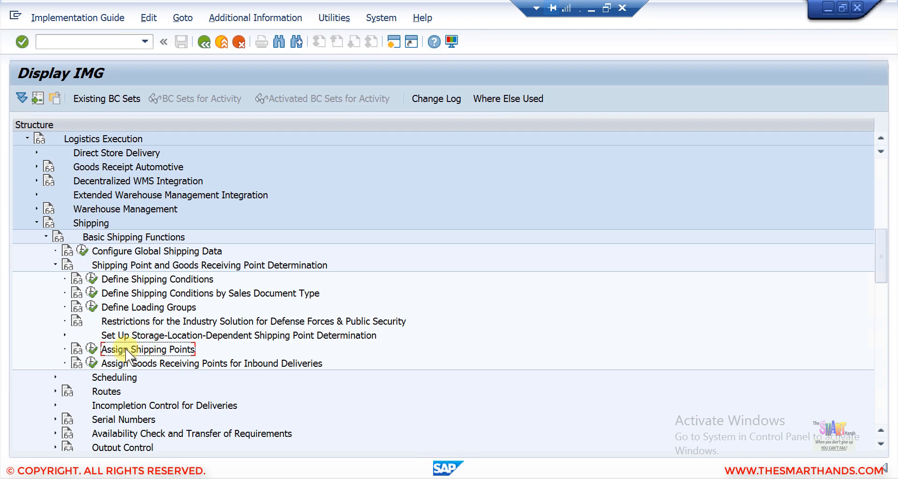
left_click(93, 348)
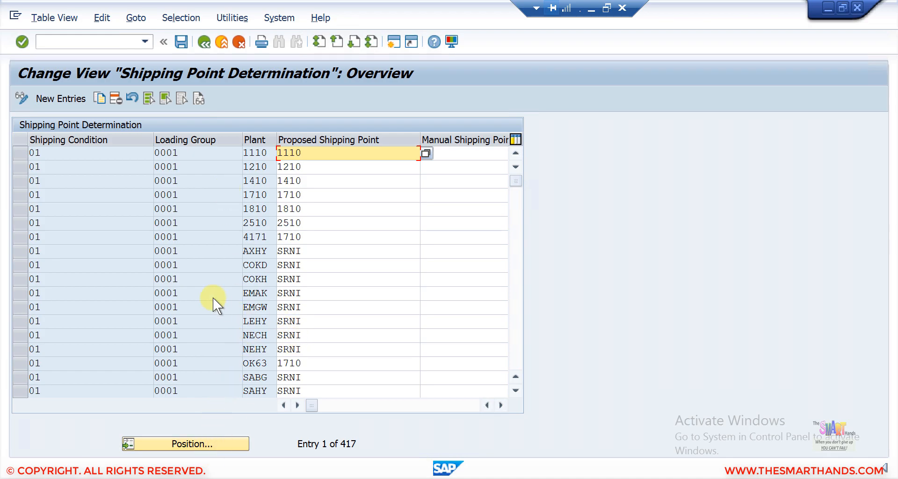
- Change the first plant SDS4 row's proposed shipping point from 1710 to SDS4 and save under the customizing request
scroll(212, 297, "down", 3)
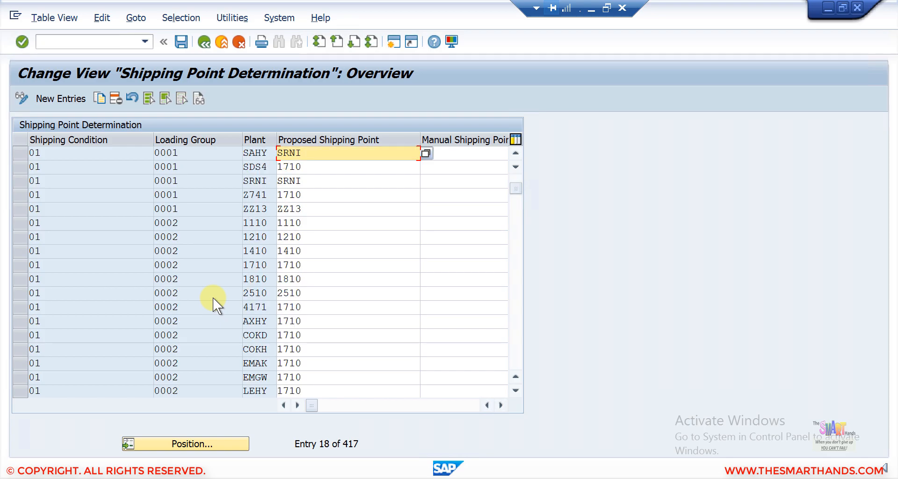
scroll(212, 297, "down", 3)
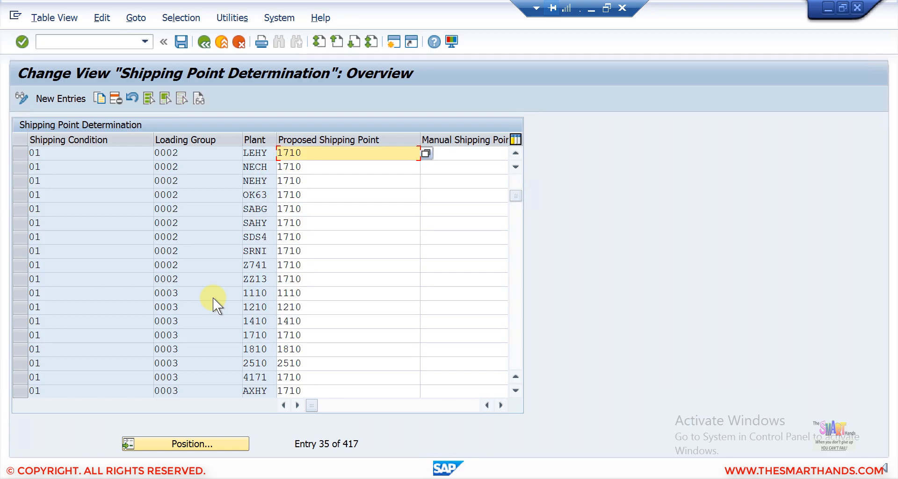
left_click(105, 247)
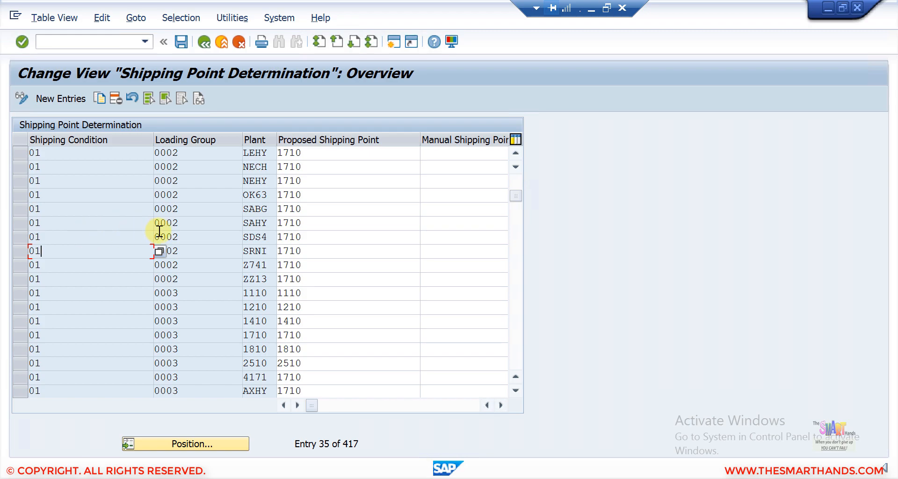
left_click(270, 238)
double_click(236, 243)
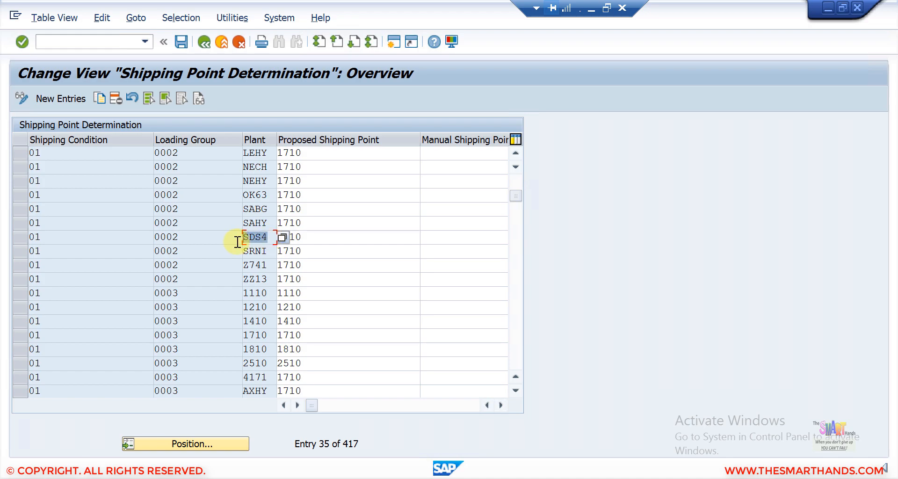
left_click(18, 239)
left_click(318, 238)
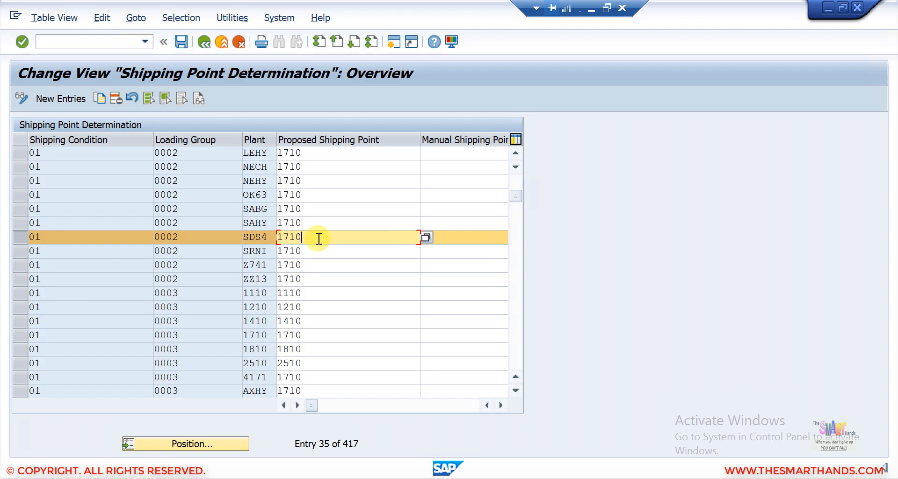
key("BackSpace")
key("BackSpace")
key("BackSpace")
key("BackSpace")
type("sds4")
key("Return")
left_click(182, 42)
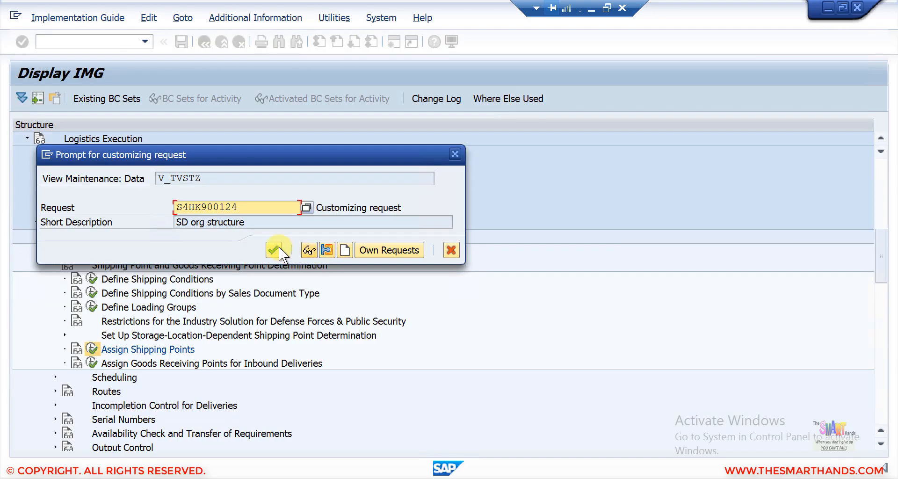
left_click(279, 247)
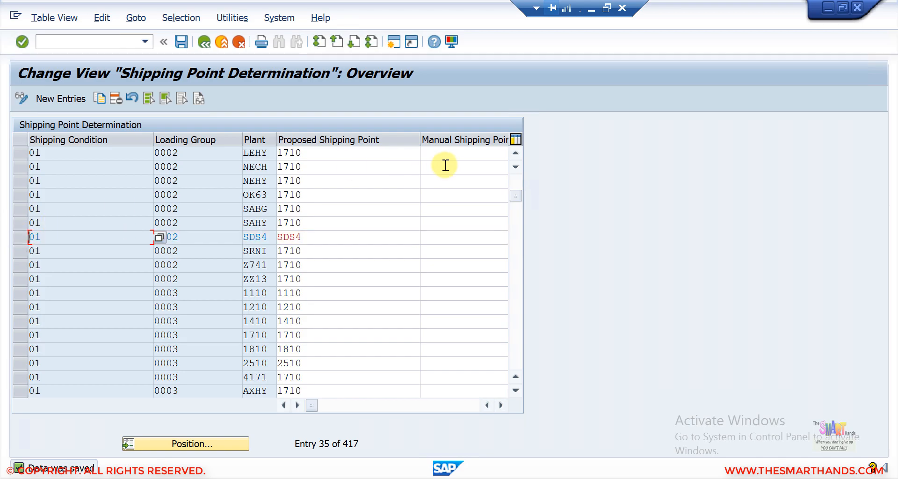
- Replace 1710 with SDS4 as the proposed shipping point in the loading group 0001 row
left_click(517, 179)
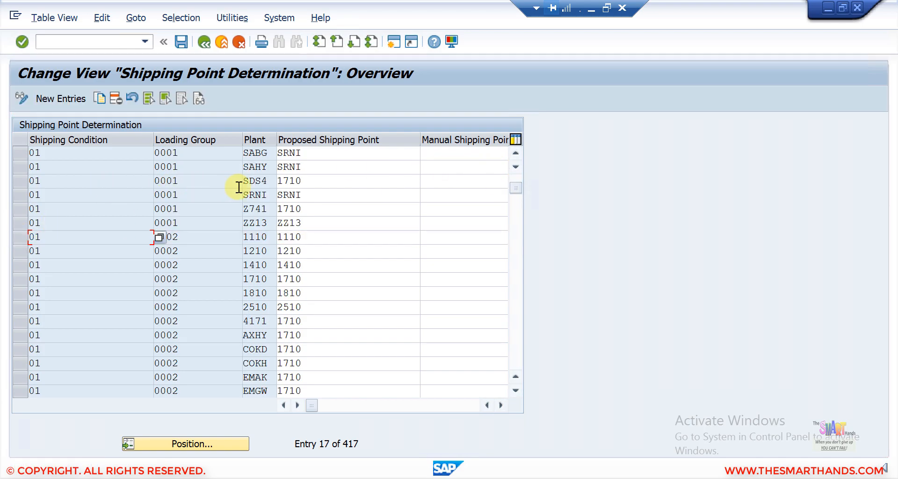
double_click(316, 181)
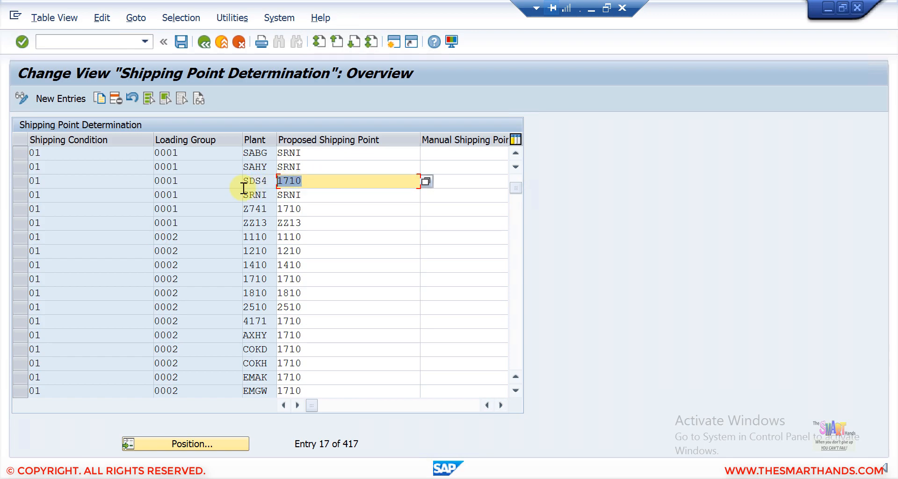
type("sds4")
key("Return")
- Replace 1710 with SDS4 in plant SDS4's shipping condition 01, loading group 0003 row
left_click(520, 357)
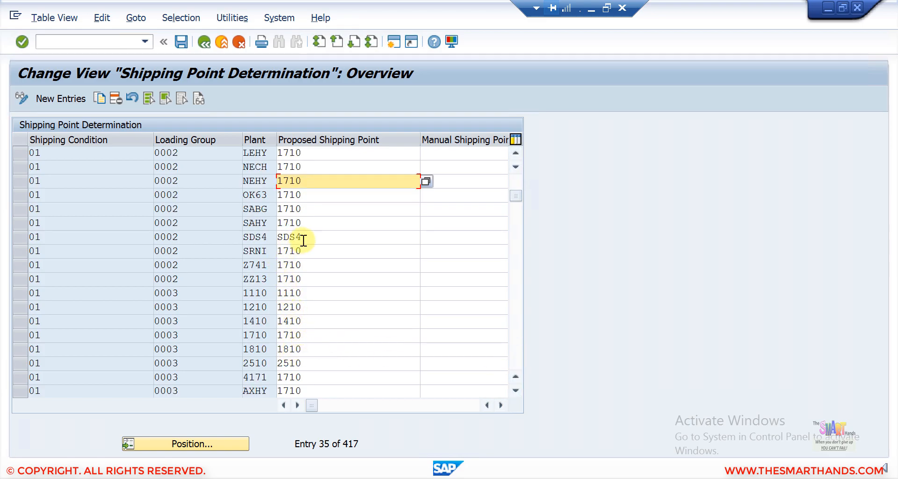
left_click(516, 391)
left_click(515, 391)
left_click(516, 391)
left_click(516, 391)
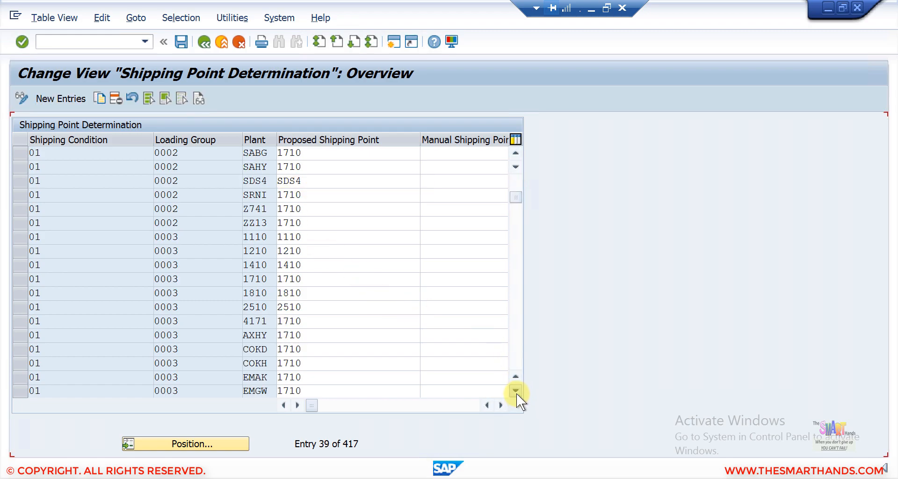
left_click(516, 392)
left_click(517, 392)
left_click(516, 392)
left_click(516, 392)
left_click(516, 392)
left_click(516, 392)
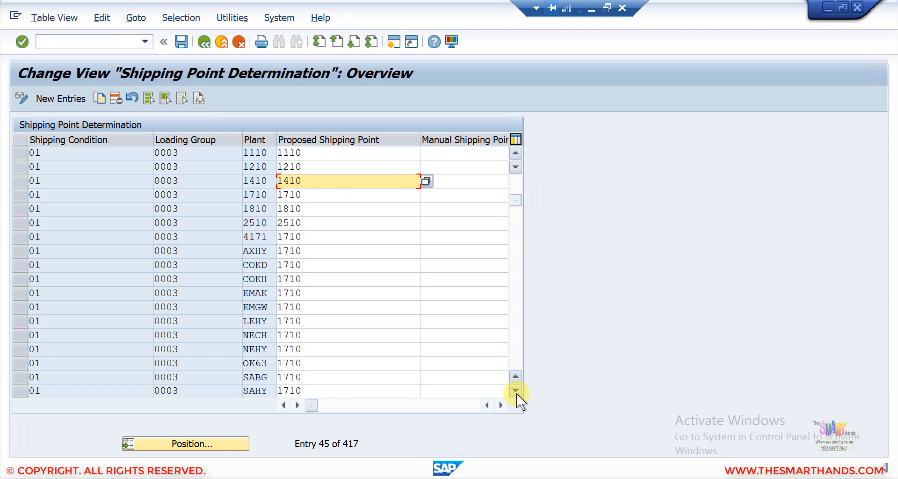
left_click(517, 392)
left_click(516, 393)
left_click(517, 393)
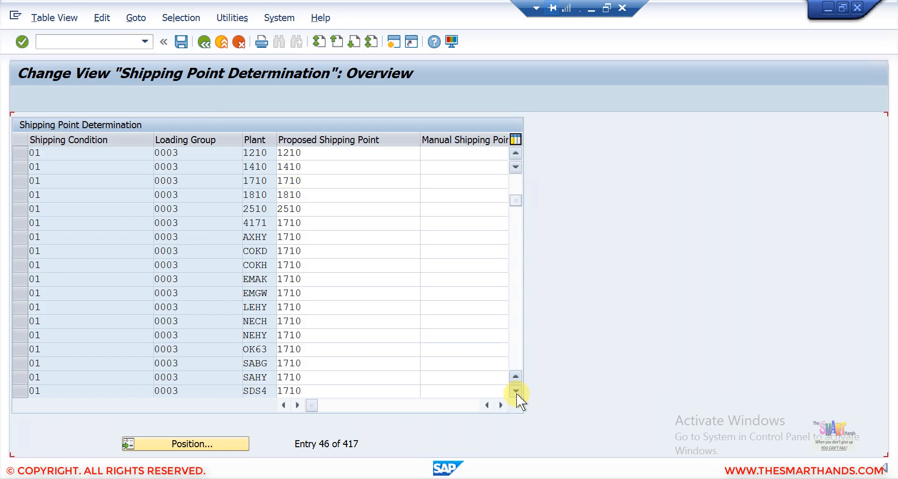
left_click(516, 393)
left_click(516, 393)
left_click(516, 392)
left_click(516, 393)
left_click(516, 393)
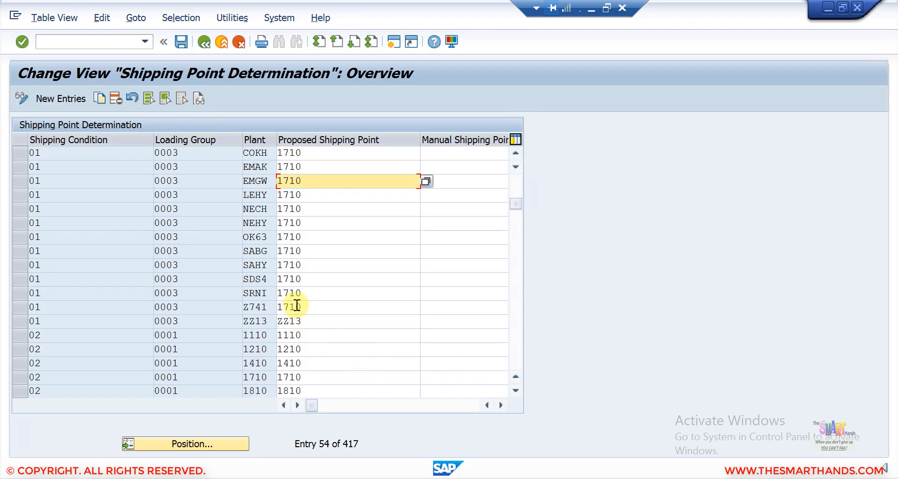
left_click_drag(304, 282, 216, 268)
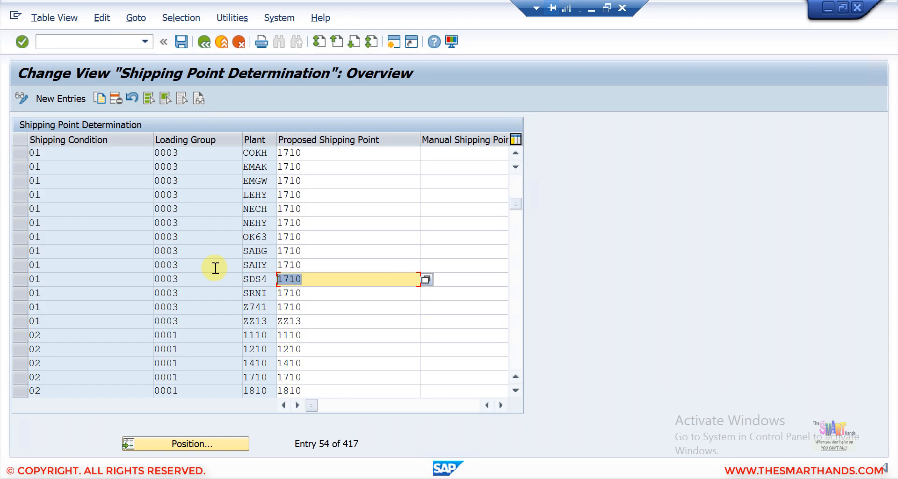
type("sds4")
key("Return")
- Scroll the table down to plant SDS4's shipping condition 02 rows
left_click(515, 389)
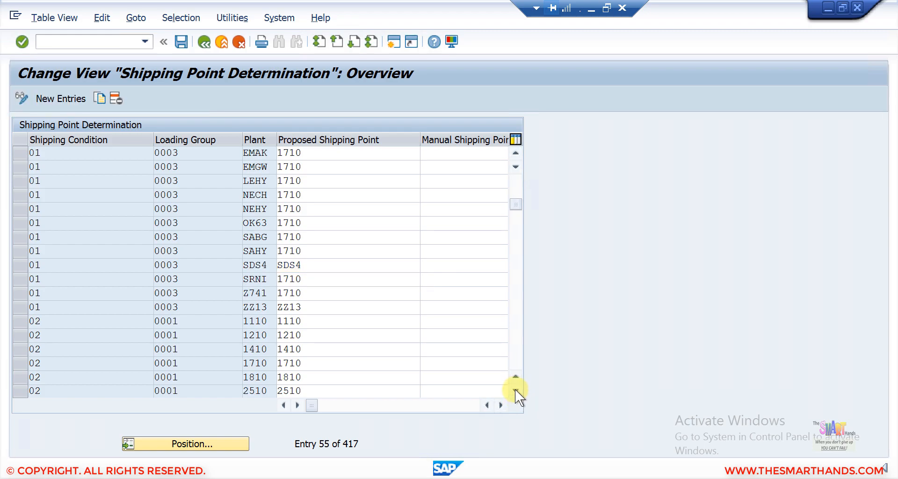
left_click(515, 389)
left_click(515, 389)
left_click(515, 389)
left_click(515, 389)
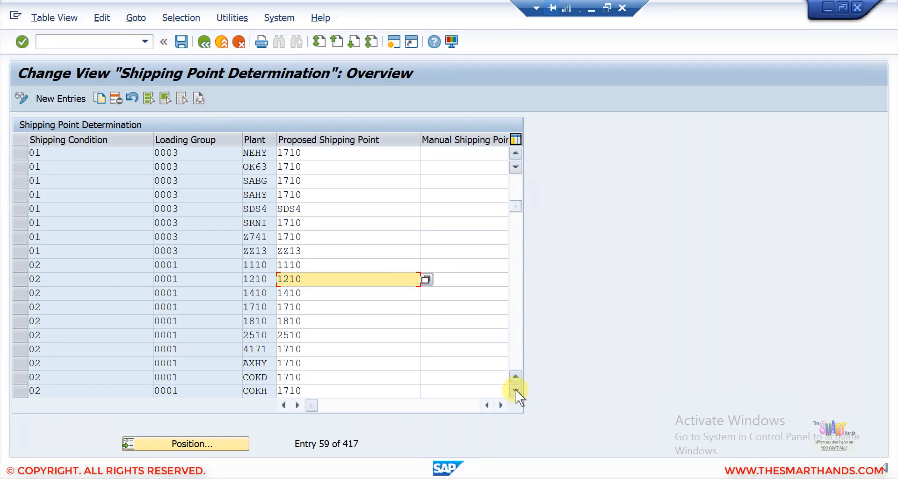
left_click(515, 389)
left_click(515, 389)
left_click(515, 389)
left_click(515, 389)
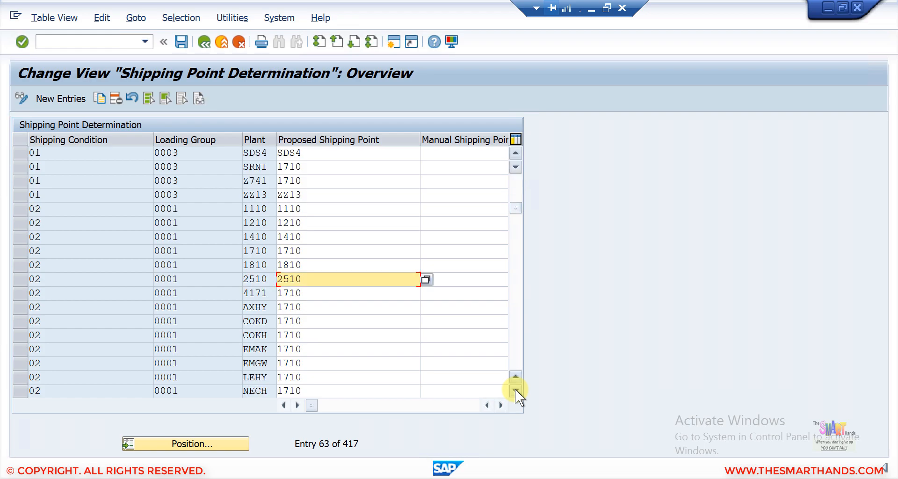
left_click(515, 389)
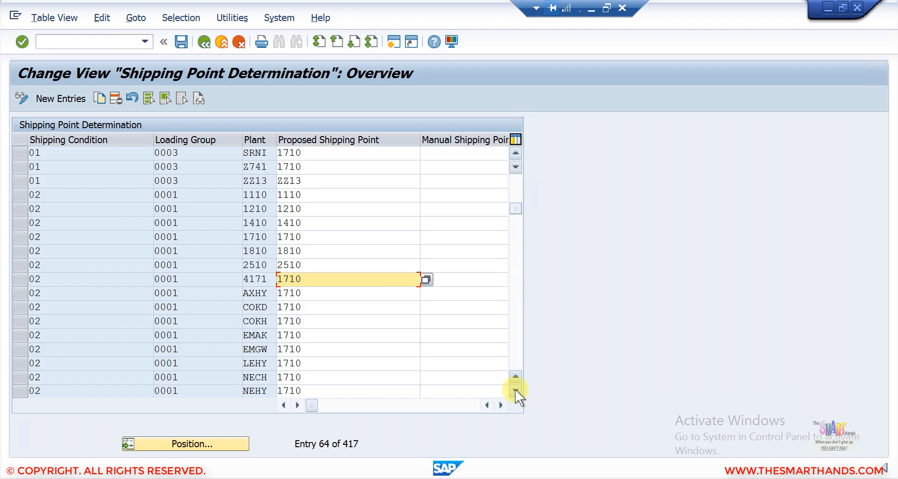
left_click(515, 389)
left_click(515, 389)
- Overwrite 1710 with SDS4 in the shipping condition 02, loading group 0001 row
left_click(515, 389)
left_click(514, 389)
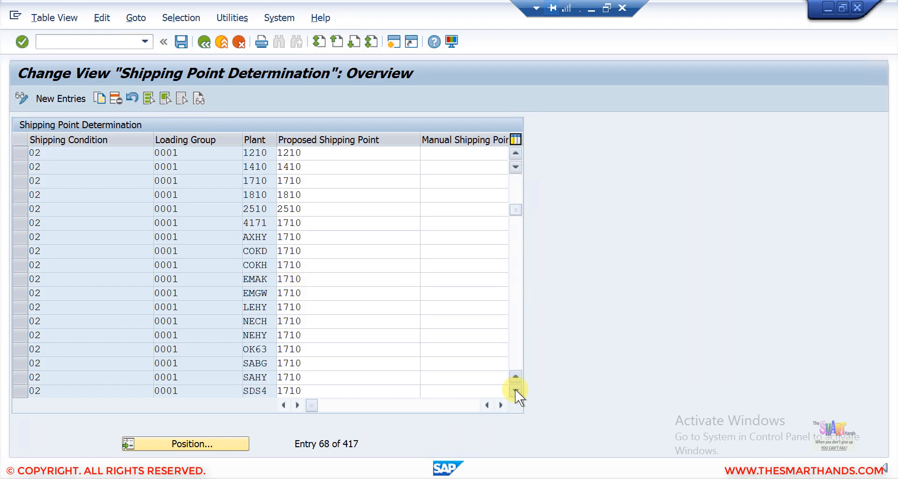
left_click(515, 389)
left_click(515, 389)
left_click(515, 389)
left_click(515, 389)
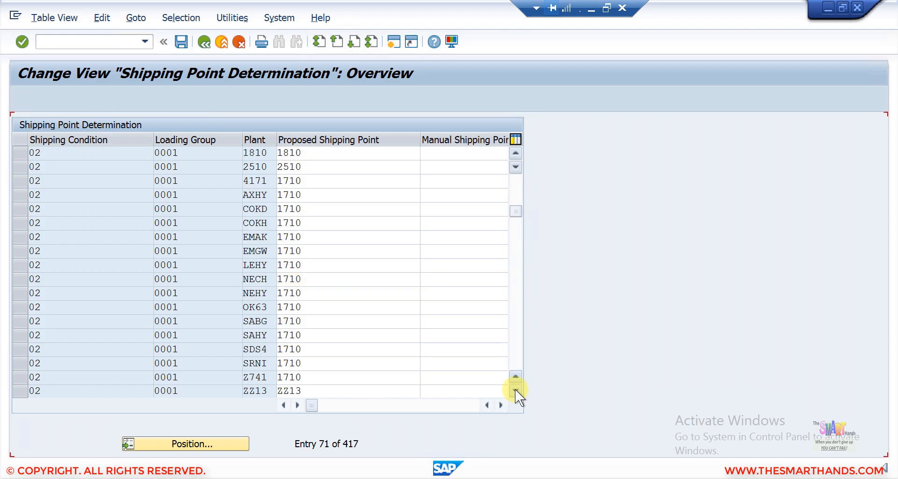
left_click_drag(306, 336, 247, 337)
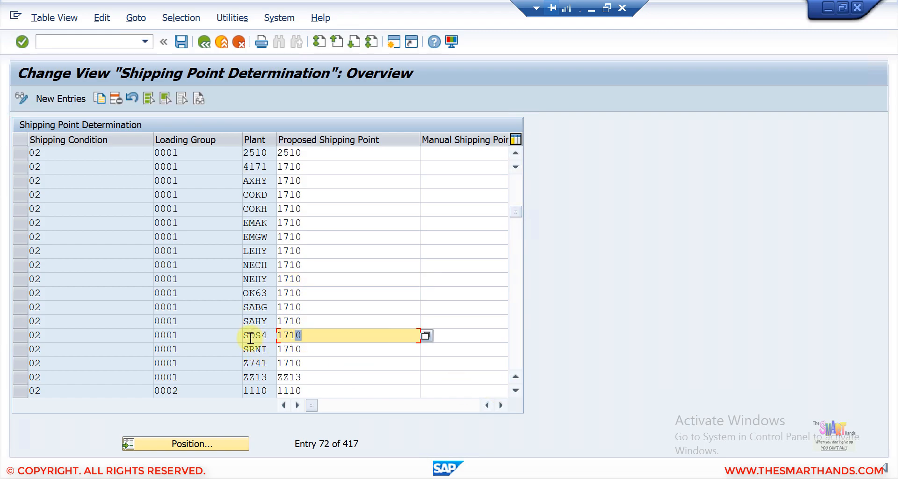
type("SDS4")
- Set SDS4 as the proposed shipping point in the 02/0002 plant SDS4 row
left_click(516, 390)
left_click(515, 390)
left_click(516, 390)
left_click(515, 390)
left_click(516, 390)
left_click(515, 390)
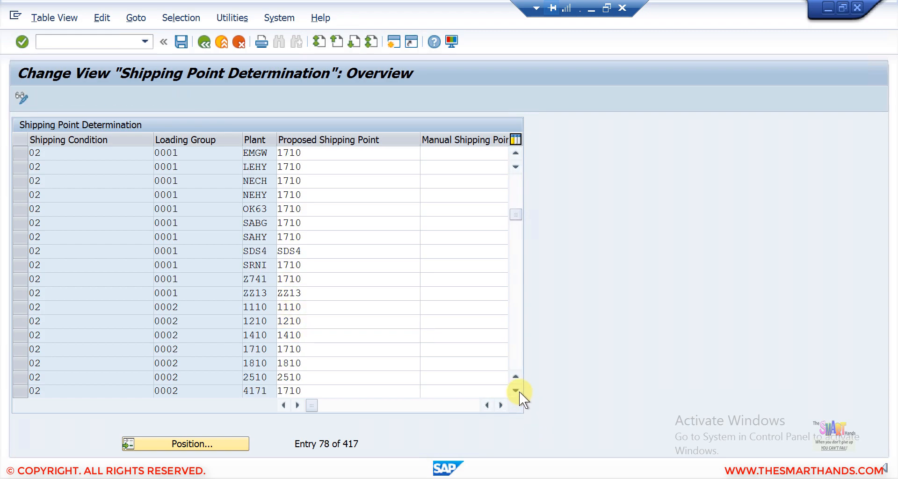
left_click(515, 390)
left_click(515, 390)
left_click(516, 390)
left_click(515, 390)
left_click(515, 390)
left_click(515, 390)
left_click(515, 390)
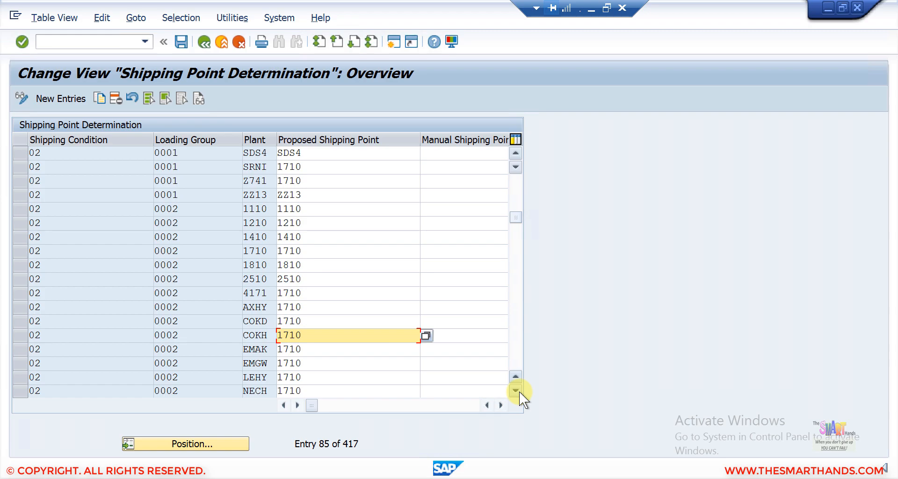
left_click(515, 390)
left_click(515, 390)
left_click(515, 390)
left_click(515, 390)
left_click(515, 390)
left_click(515, 390)
left_click(515, 390)
left_click(515, 390)
left_click(515, 390)
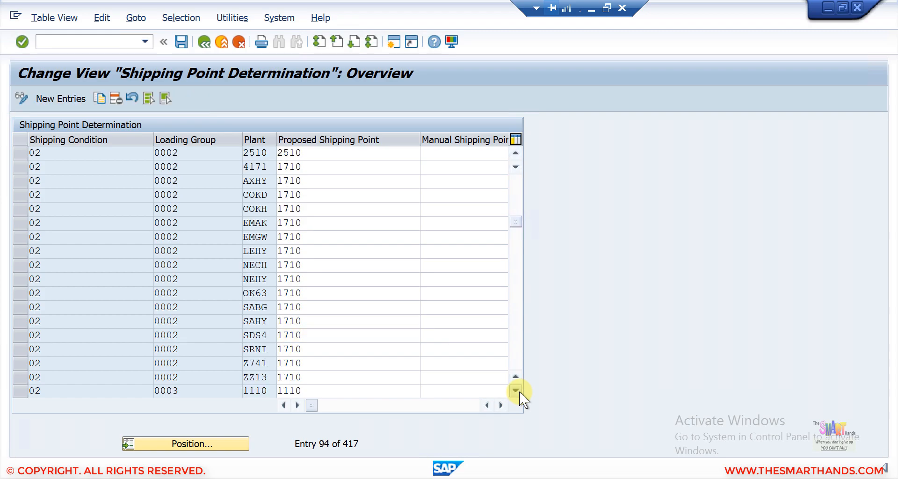
left_click(516, 390)
left_click(515, 390)
left_click(414, 335)
double_click(316, 309)
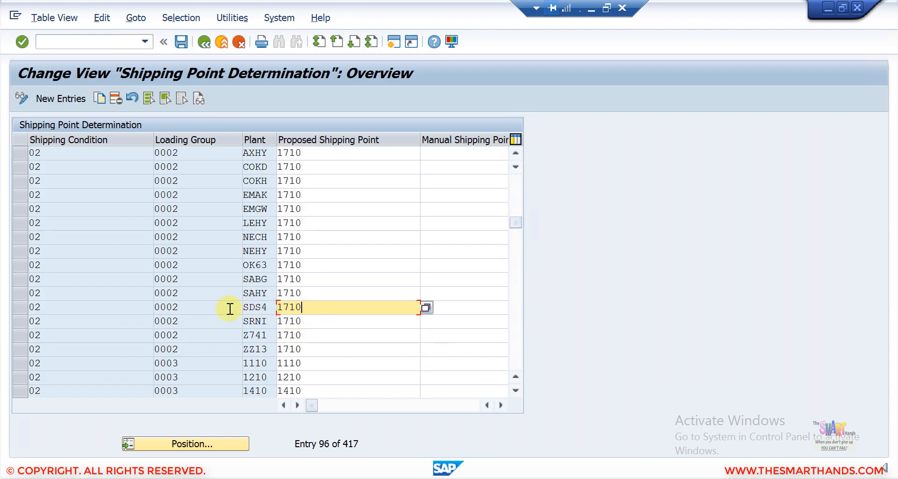
type("sds4")
key("Return")
- Set SDS4 as the proposed shipping point in the 02/0003 row and save the table
left_click(515, 390)
left_click(515, 390)
left_click(516, 390)
left_click(515, 390)
left_click(516, 390)
left_click(516, 390)
left_click(516, 390)
left_click(515, 390)
left_click(515, 390)
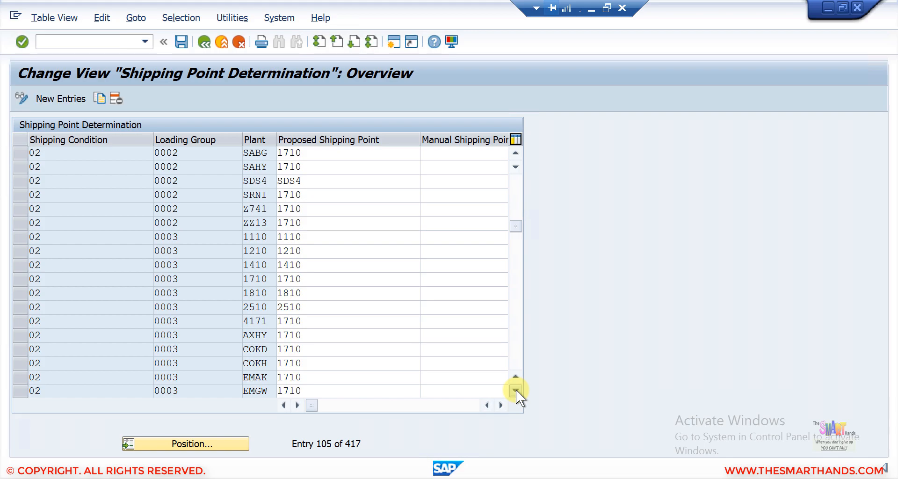
left_click(515, 390)
left_click(516, 390)
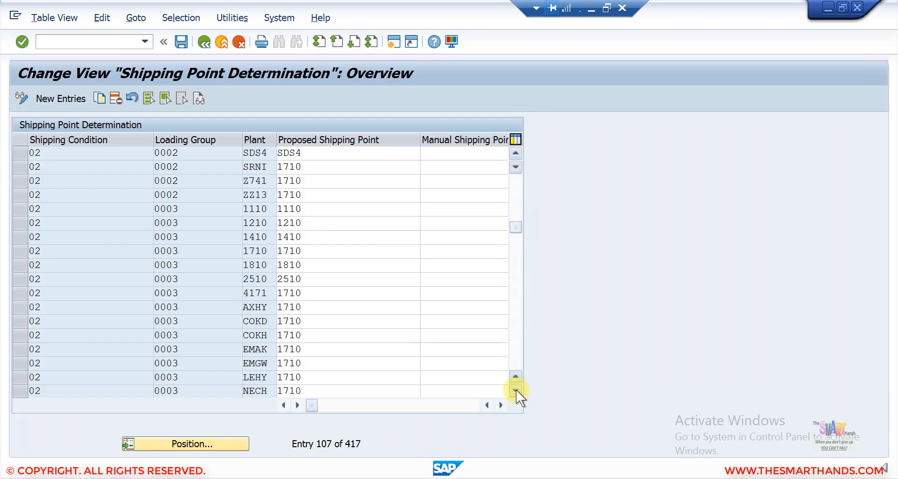
left_click(515, 390)
left_click(516, 390)
left_click(516, 390)
left_click(516, 390)
left_click(515, 390)
left_click(515, 390)
left_click(516, 390)
left_click(515, 390)
left_click(516, 390)
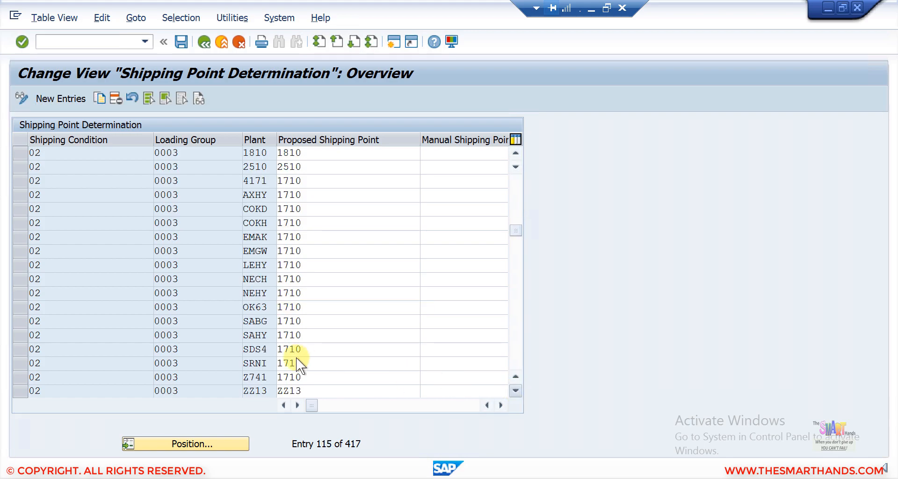
double_click(309, 339)
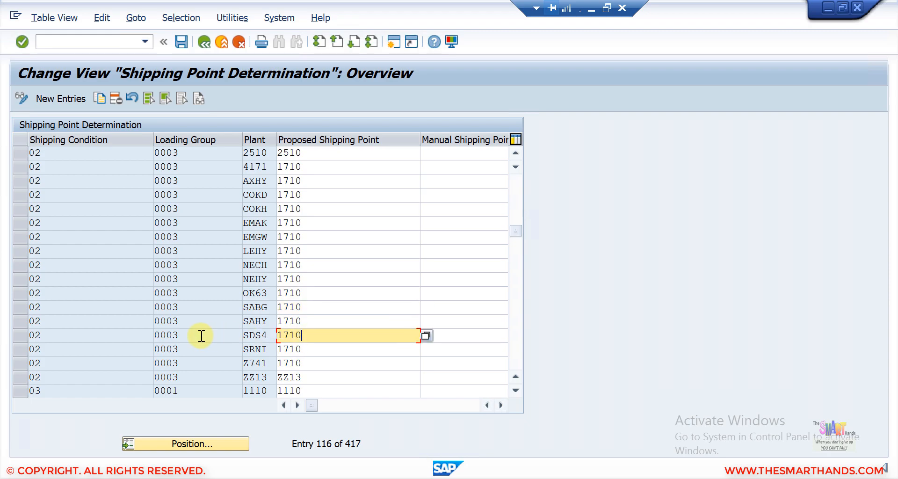
type("sds4")
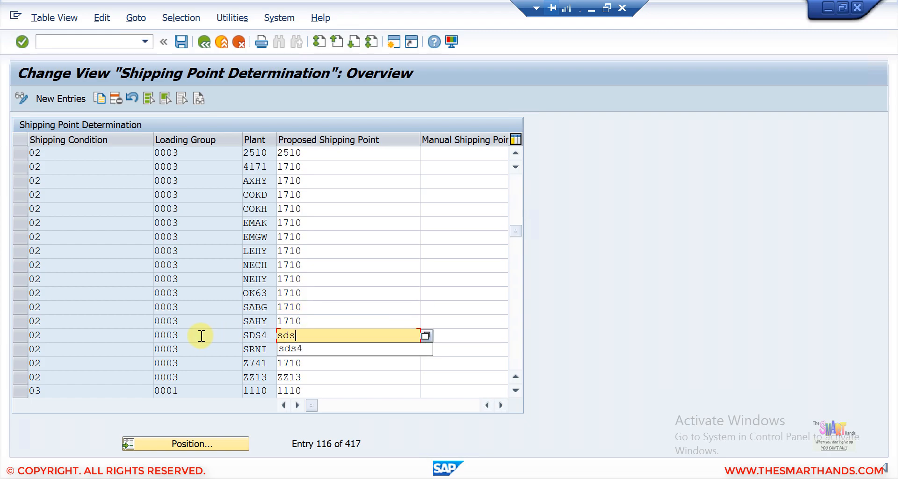
key("Return")
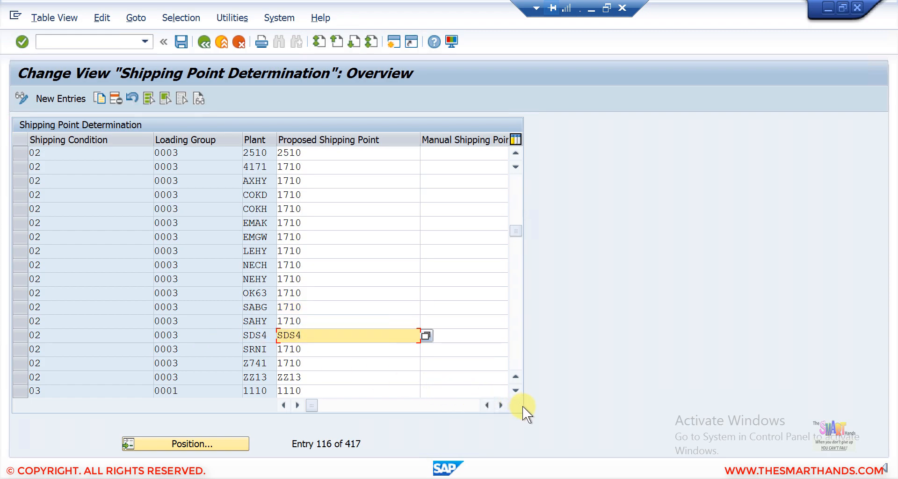
left_click(181, 43)
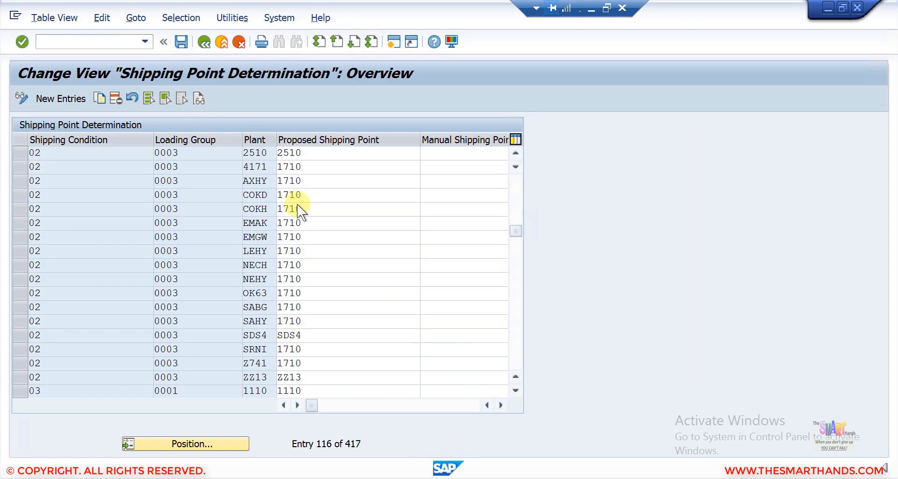
- Enter SDS4 as the proposed shipping point in the first shipping condition 03 plant SDS4 row
left_click(515, 389)
left_click(515, 389)
left_click(515, 389)
left_click(515, 390)
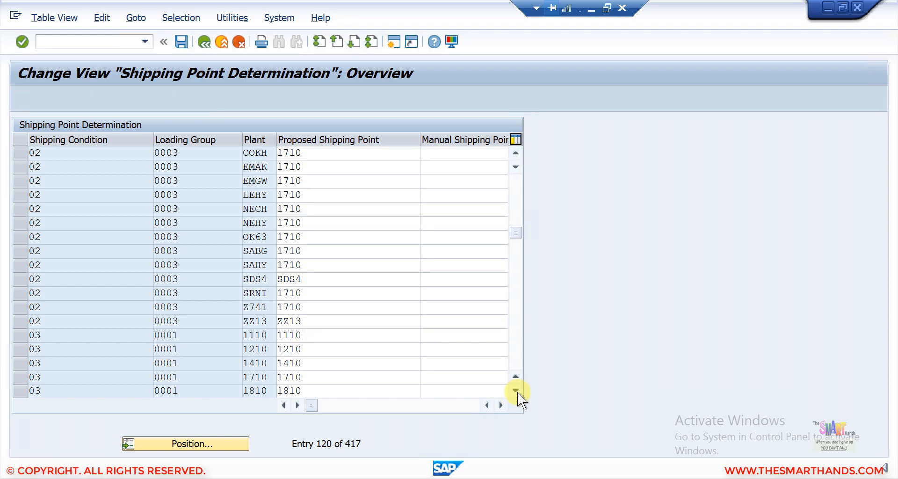
left_click(515, 389)
left_click(515, 390)
left_click(517, 391)
left_click(518, 392)
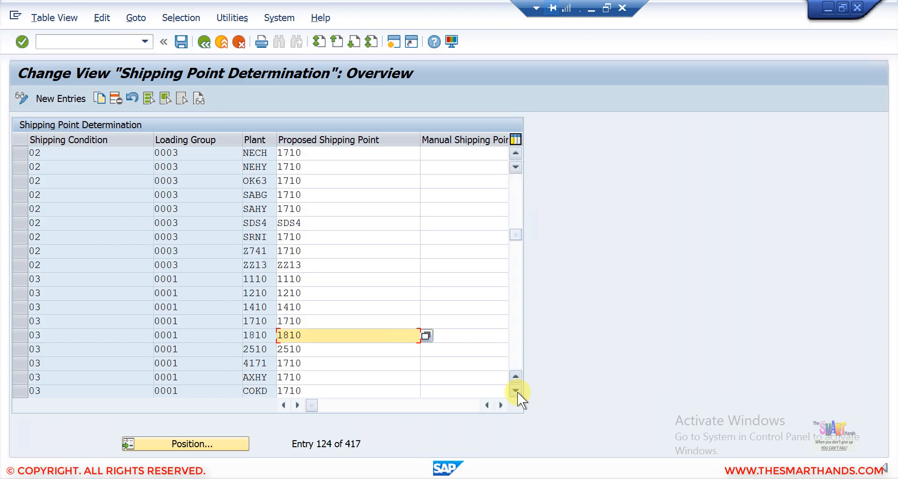
left_click(518, 392)
left_click(517, 392)
left_click(515, 390)
left_click(515, 389)
left_click(516, 389)
left_click(515, 389)
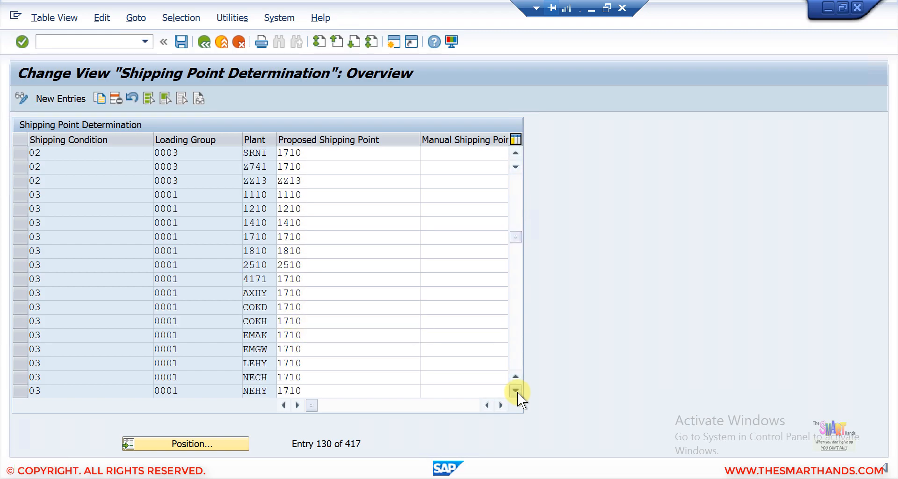
left_click(516, 390)
left_click(515, 390)
left_click(515, 390)
left_click(515, 389)
left_click(518, 392)
left_click(517, 392)
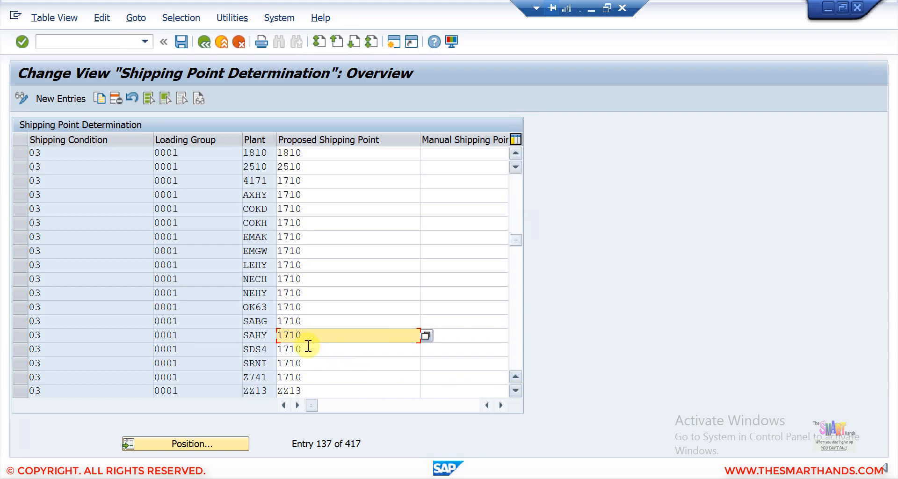
key("Down")
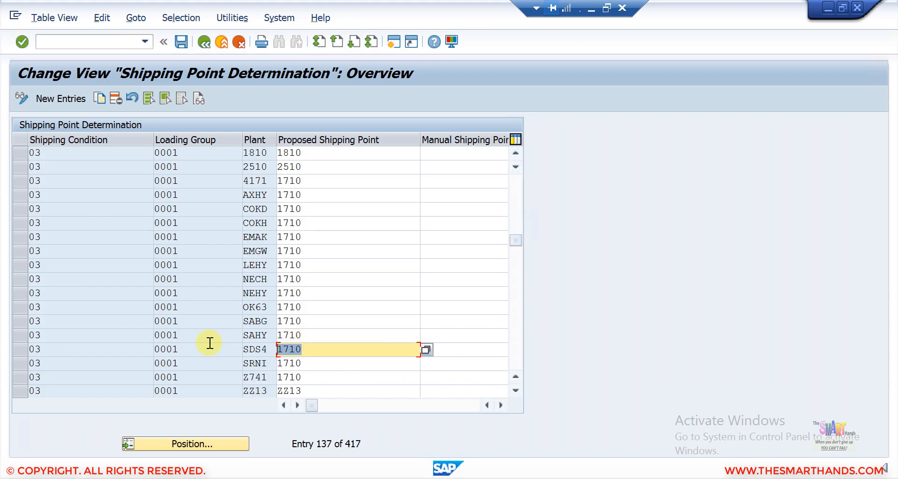
type("sds4")
key("Return")
- Enter SDS4 as the proposed shipping point in the loading group 0002 plant SDS4 row
left_click(518, 392)
left_click(517, 391)
left_click(517, 392)
left_click(517, 391)
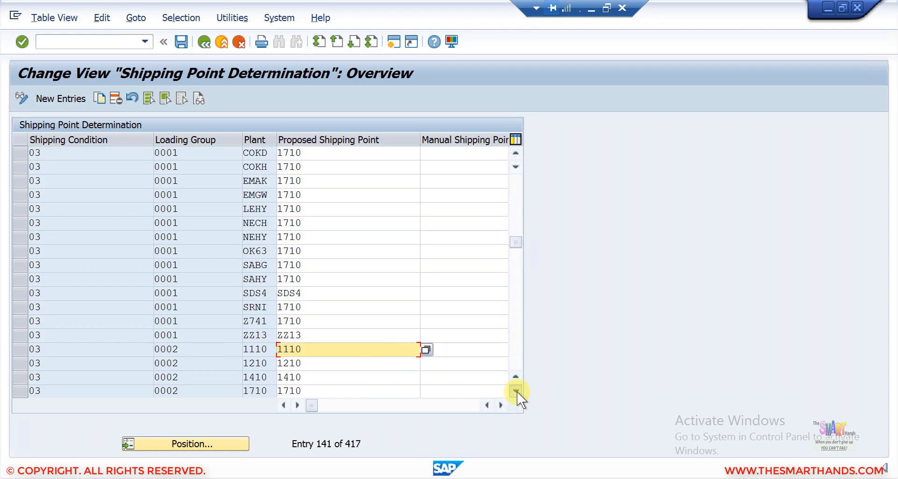
left_click(517, 391)
triple_click(517, 391)
double_click(517, 391)
triple_click(517, 391)
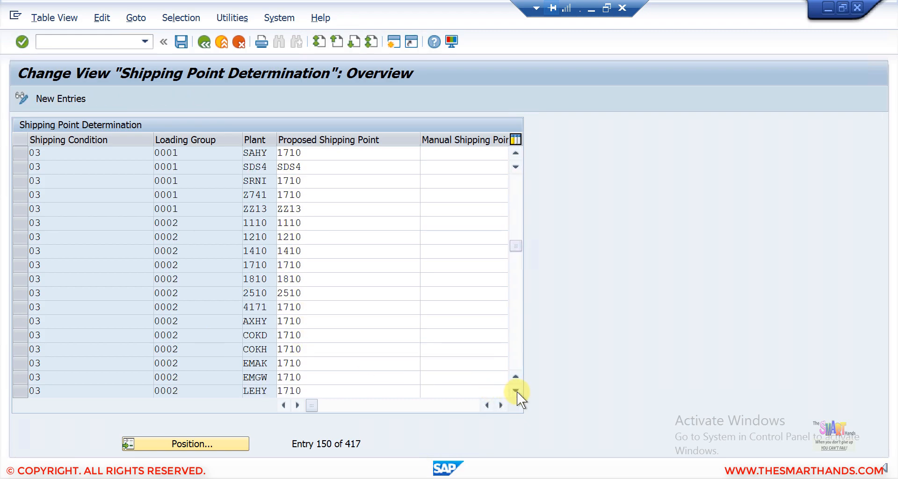
triple_click(517, 391)
double_click(517, 391)
double_click(517, 391)
left_click(517, 391)
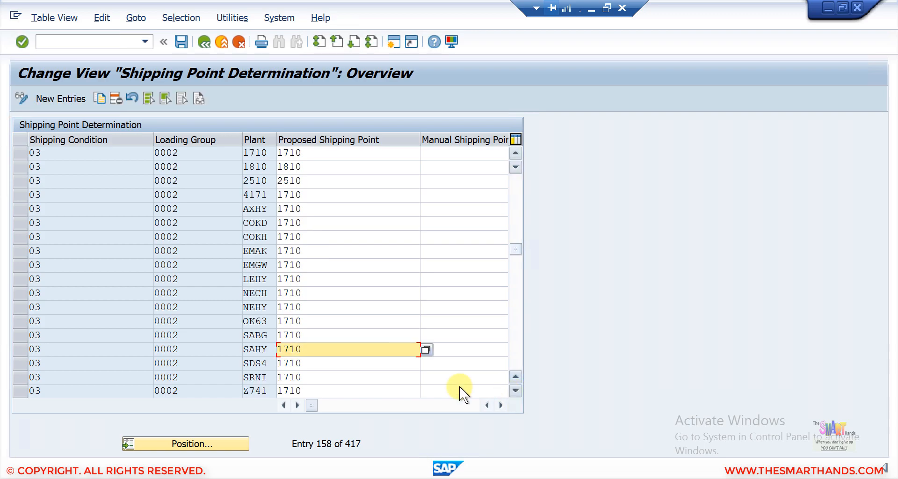
key("Down")
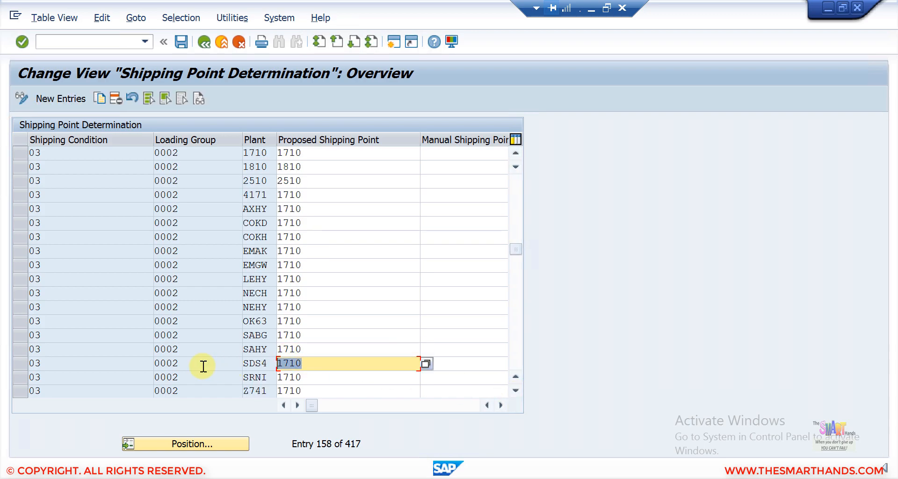
type("sds4")
key("Return")
- Replace 1710 with SDS4 in the loading group 0003 plant SDS4 row
double_click(515, 391)
double_click(515, 391)
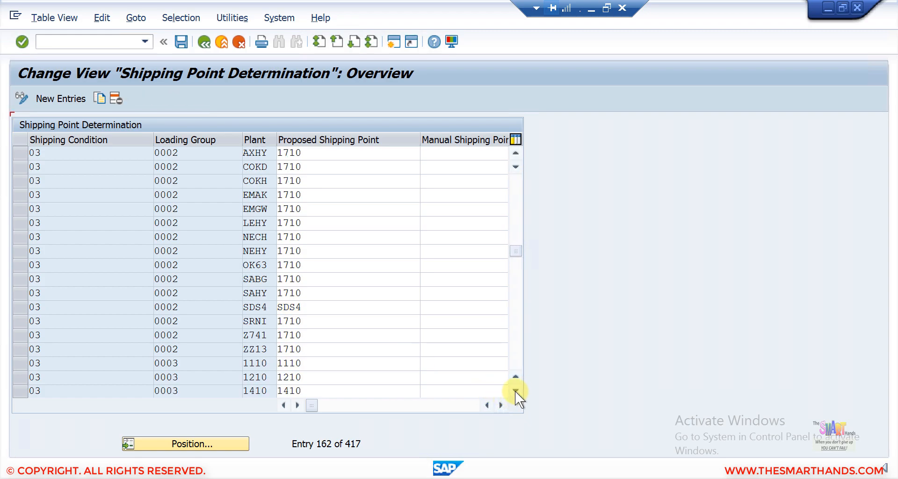
double_click(515, 390)
left_click(514, 391)
double_click(515, 391)
double_click(515, 391)
left_click(515, 391)
left_click(515, 391)
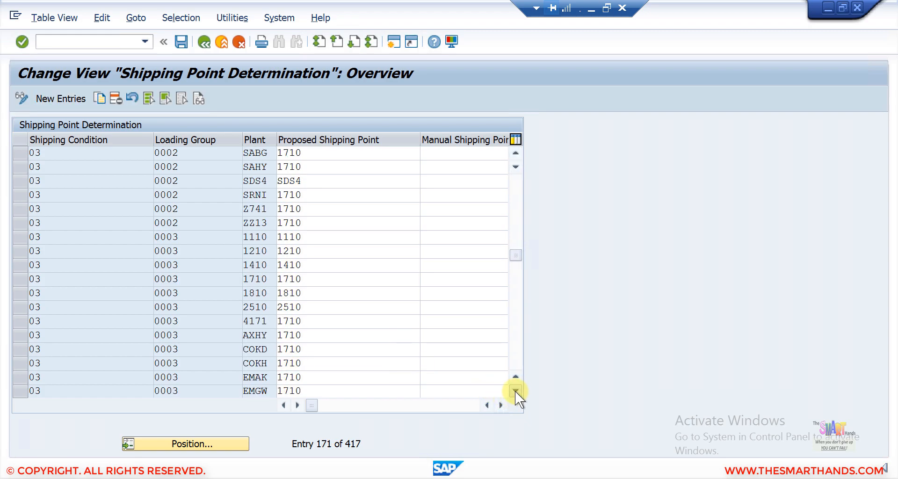
left_click(515, 391)
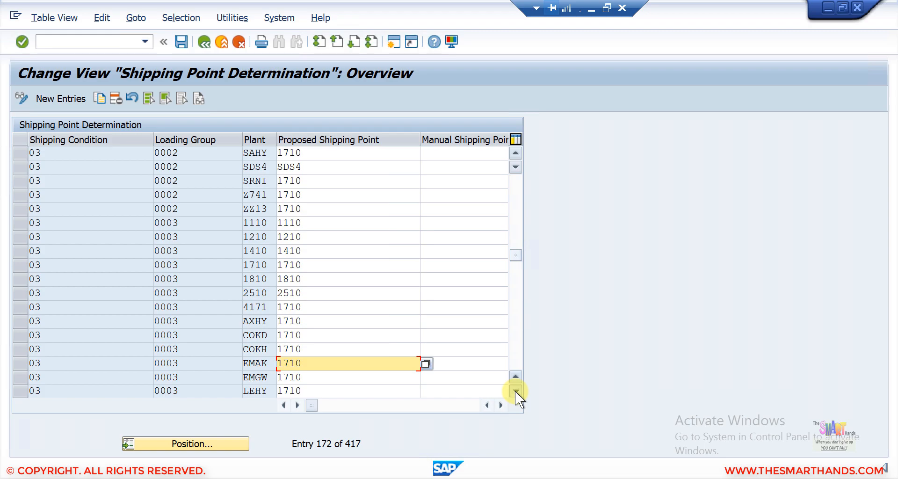
double_click(515, 391)
double_click(515, 391)
double_click(515, 391)
left_click(515, 391)
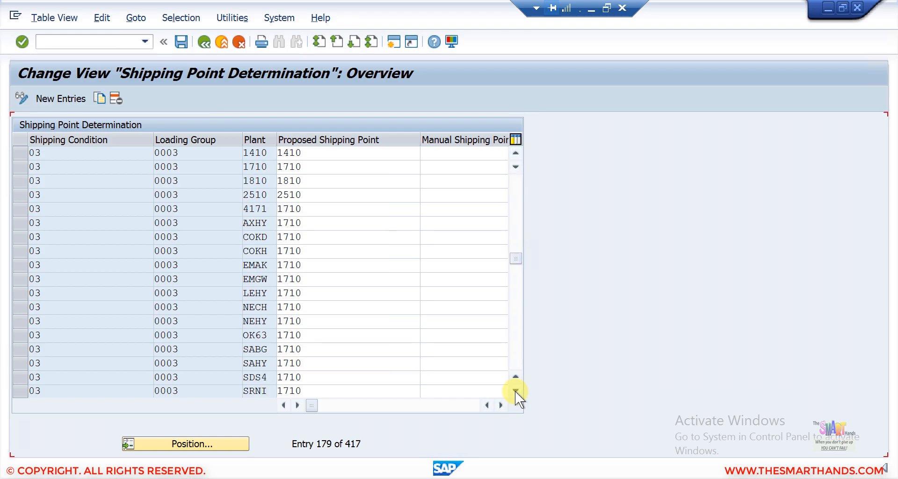
double_click(515, 391)
double_click(514, 391)
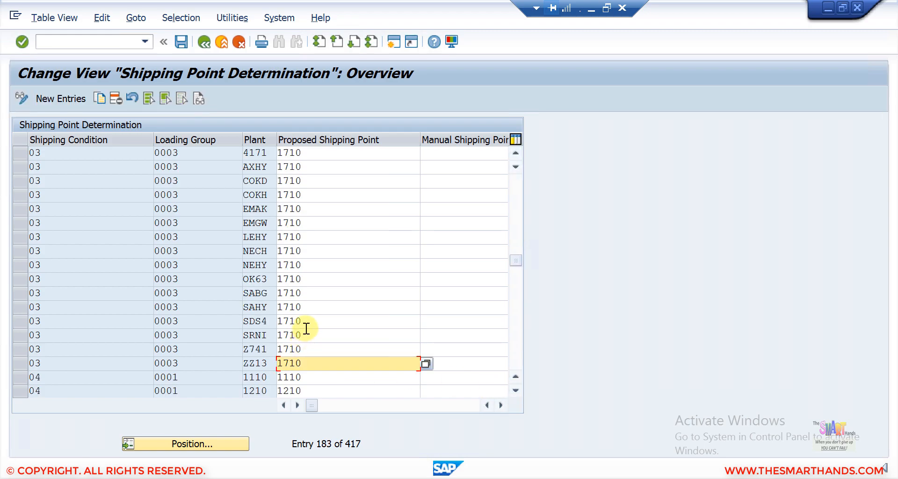
left_click_drag(306, 322, 211, 318)
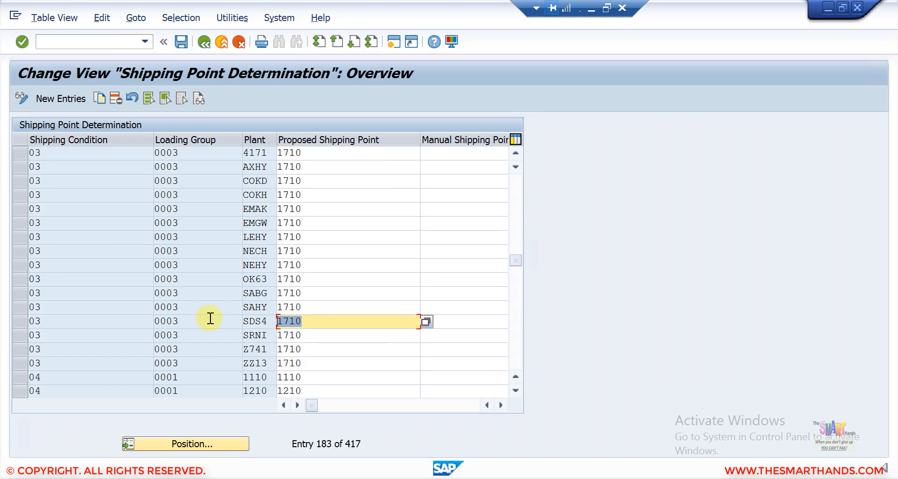
type("sds4")
key("Return")
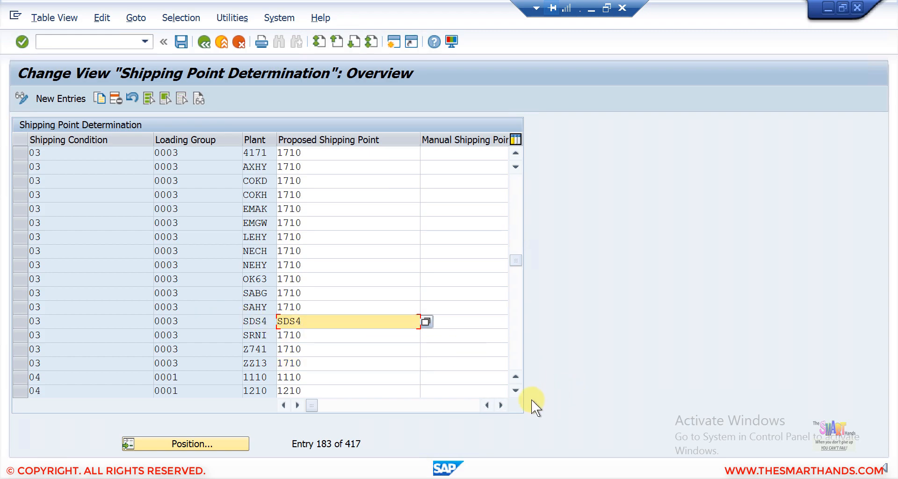
- Replace 1710 with SDS4 in the shipping condition 04 row, save, and return to the IMG tree
left_click(517, 390)
double_click(516, 390)
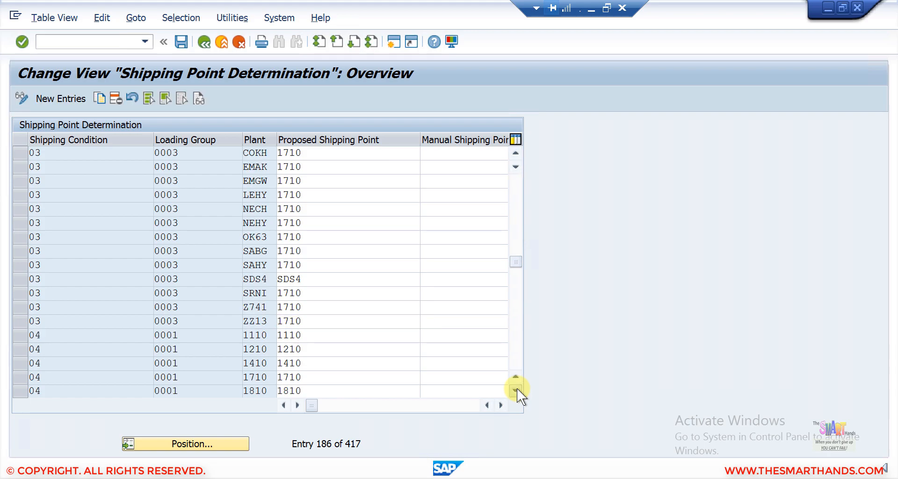
double_click(516, 389)
left_click(516, 390)
left_click(516, 390)
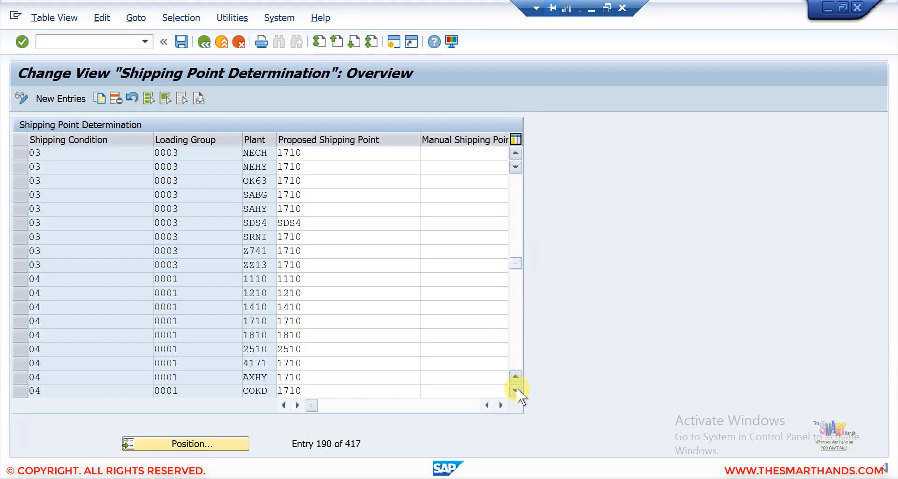
left_click(516, 390)
double_click(517, 390)
double_click(517, 390)
left_click(516, 390)
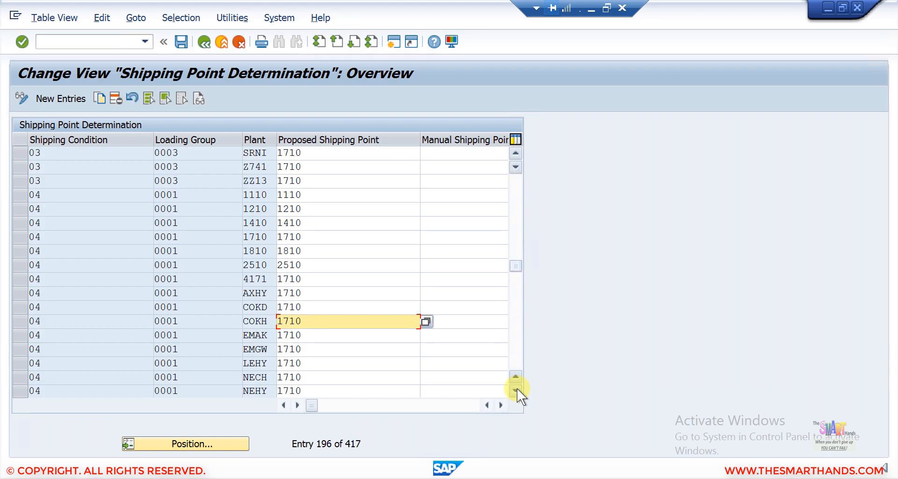
left_click(516, 390)
left_click(516, 390)
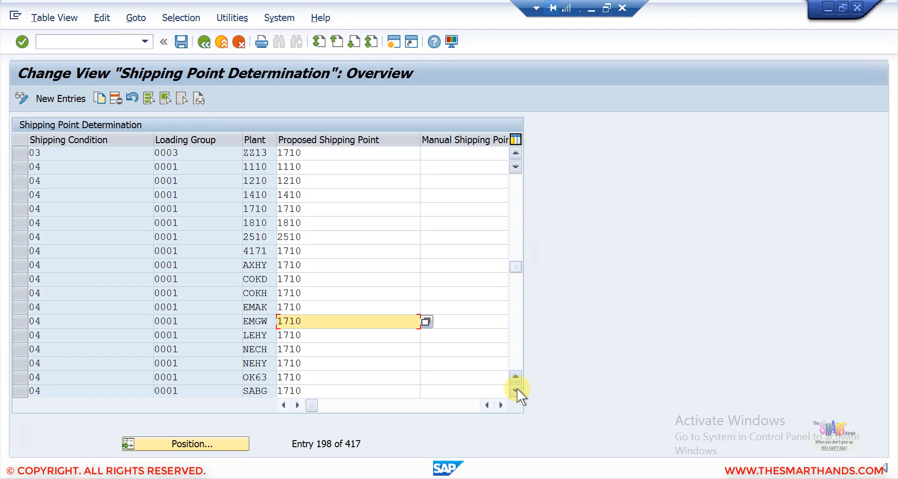
double_click(516, 390)
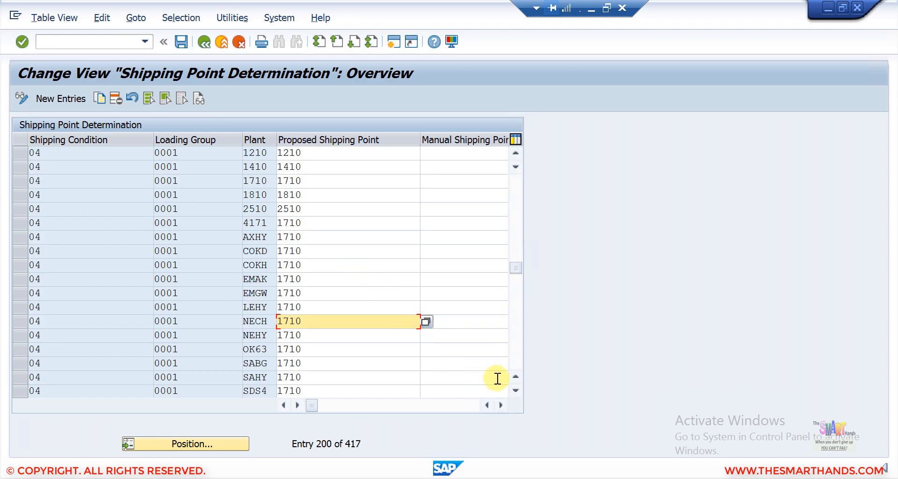
double_click(516, 390)
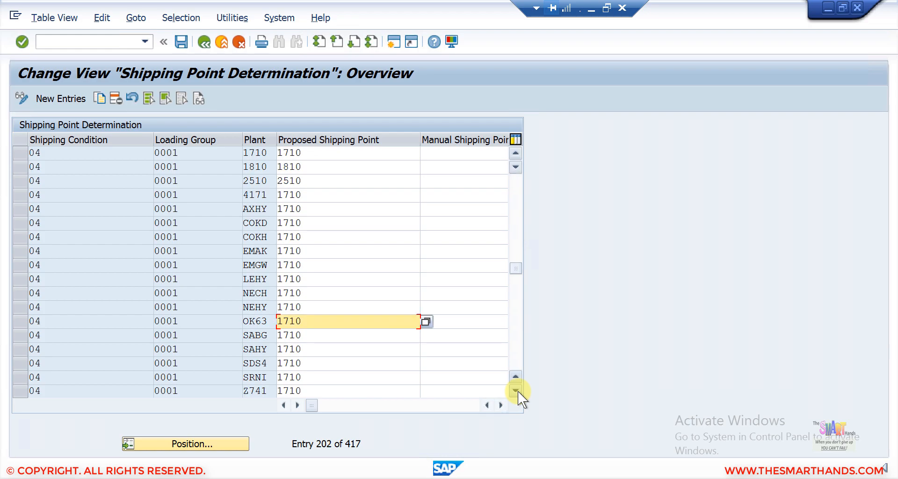
double_click(299, 363)
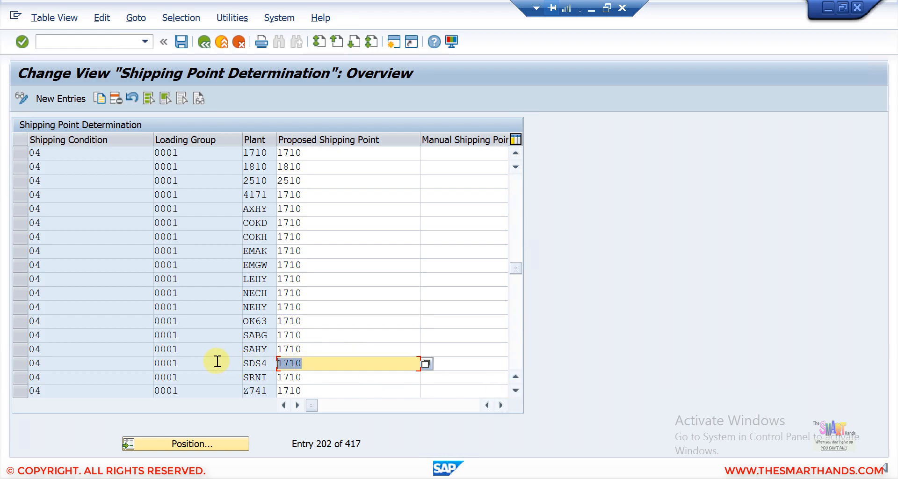
type("SDS4")
left_click(181, 42)
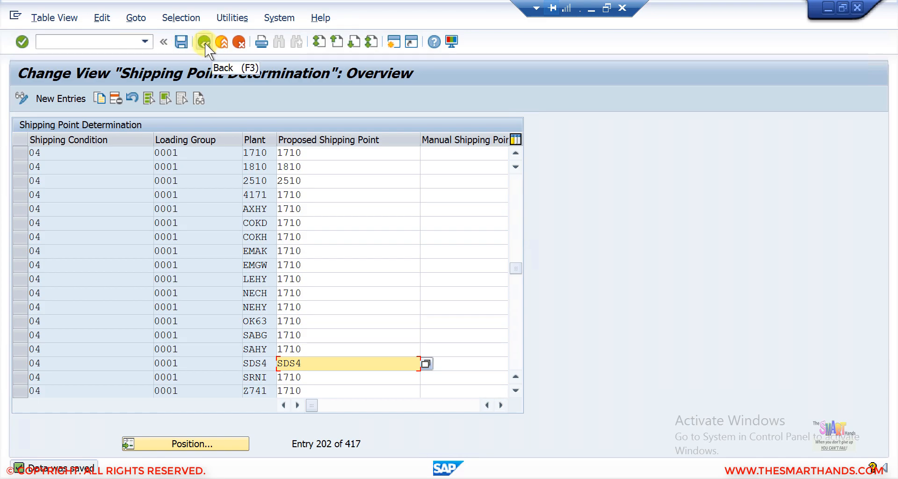
left_click(204, 43)
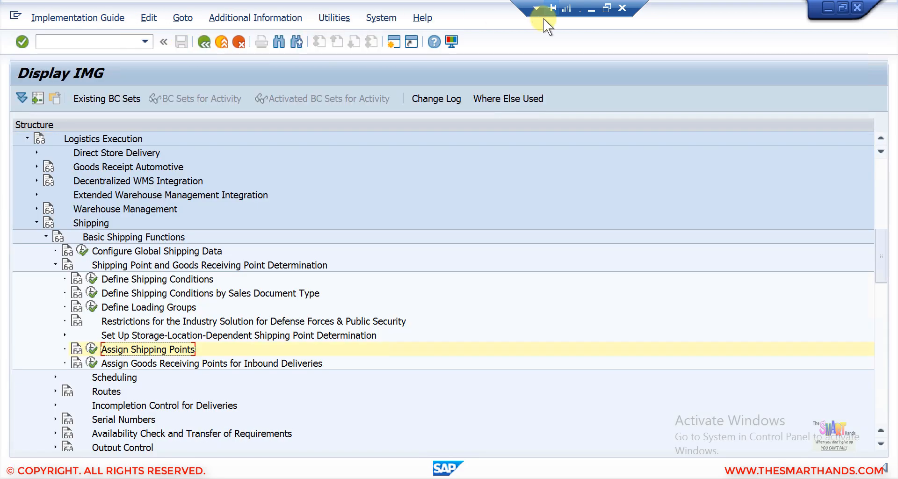
left_click(589, 10)
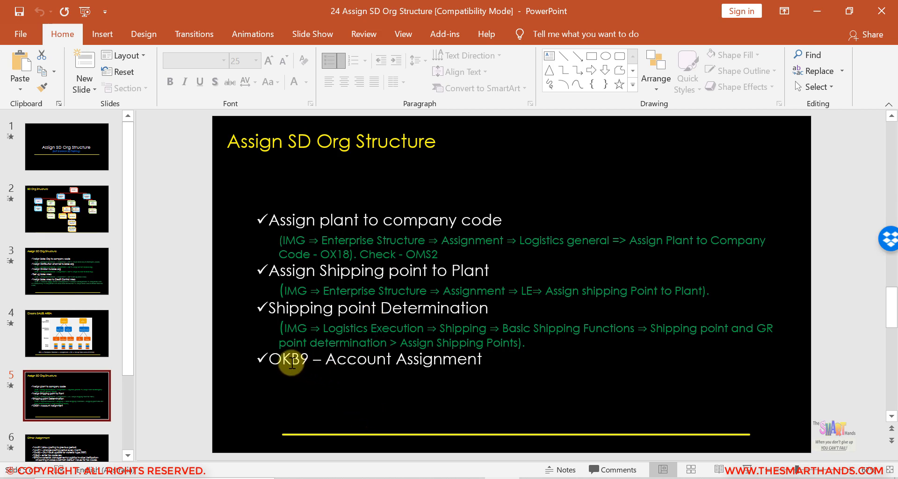
left_click(533, 477)
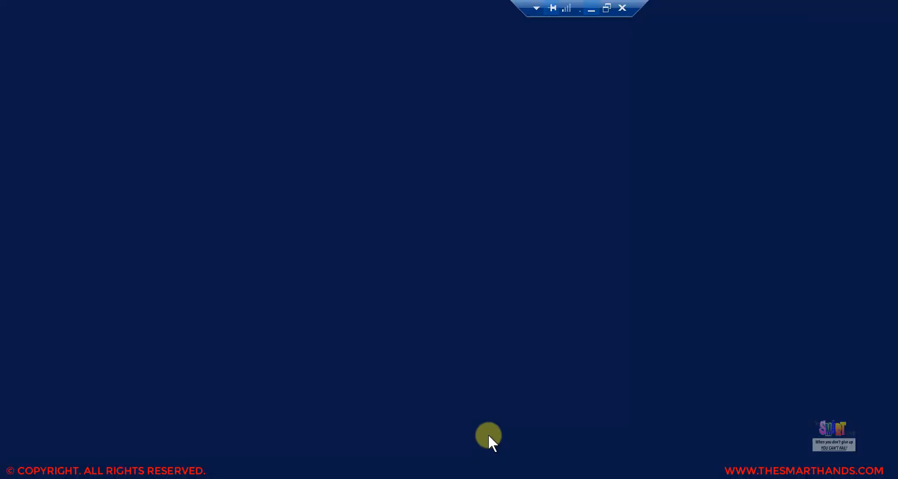
left_click(131, 45)
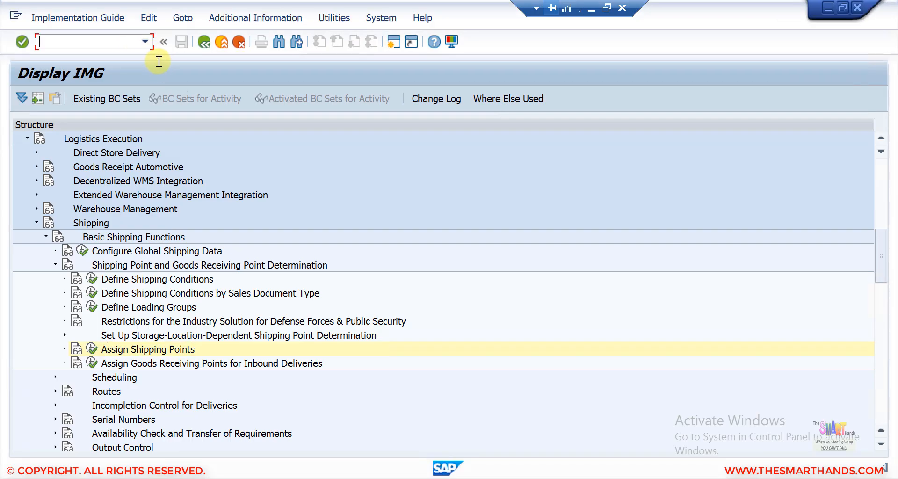
- Run /nokb9 and scroll through the 413-entry default account assignment table toward the 1710 rows
type("/nokb9")
key("Return")
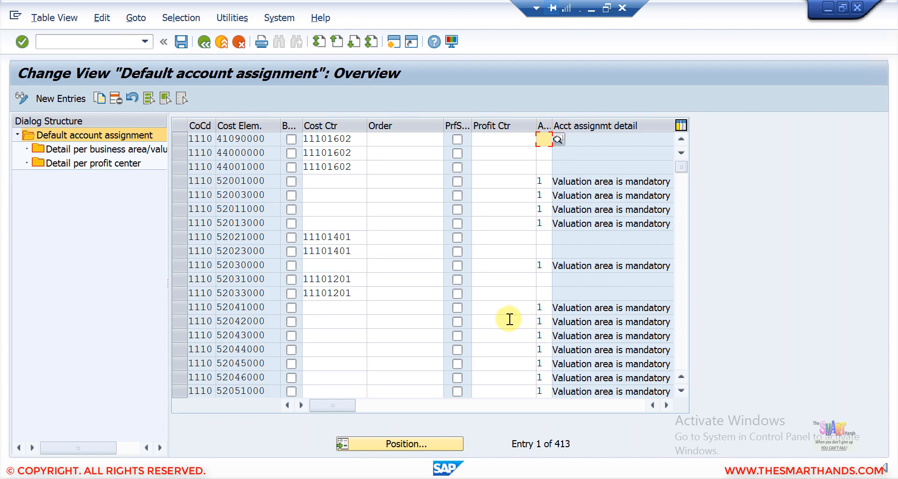
left_click(680, 340)
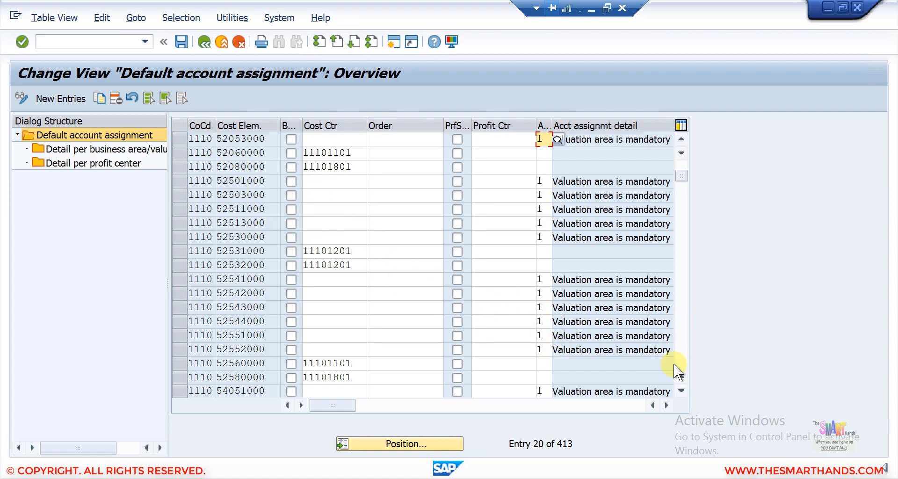
scroll(682, 361, "down", 5)
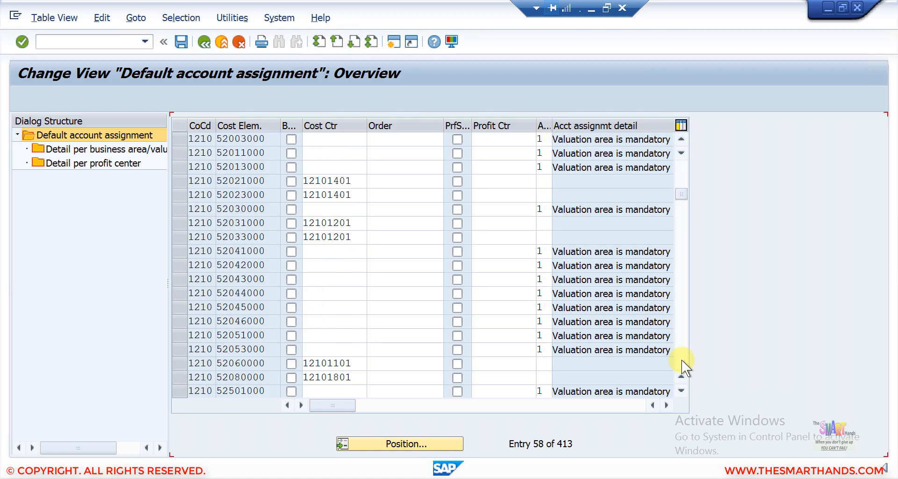
scroll(682, 361, "down", 11)
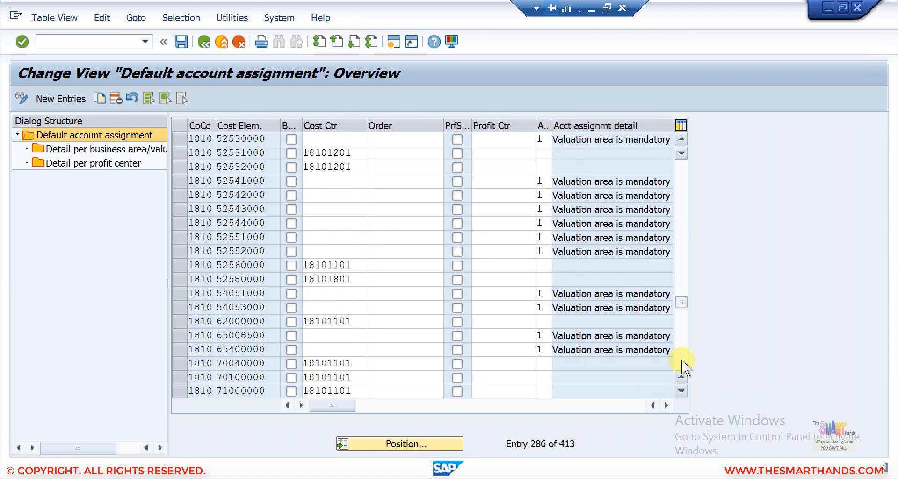
scroll(682, 361, "down", 4)
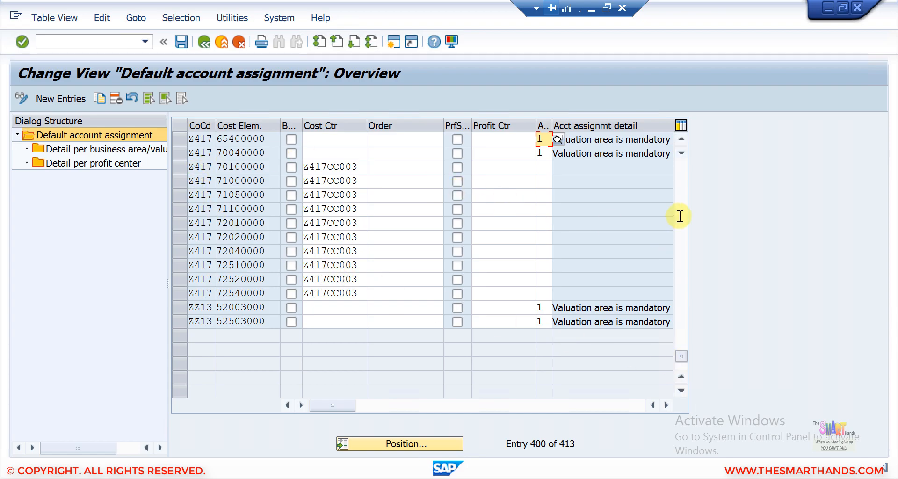
scroll(678, 215, "up", 1)
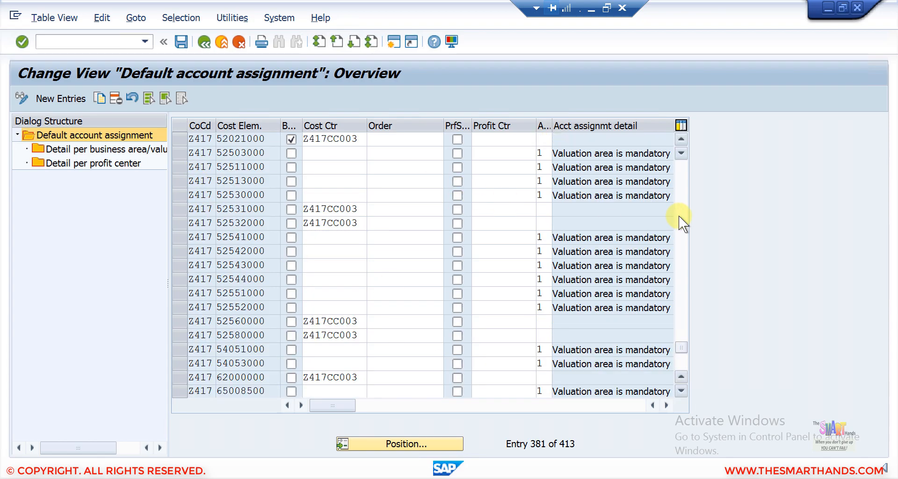
scroll(678, 215, "up", 1)
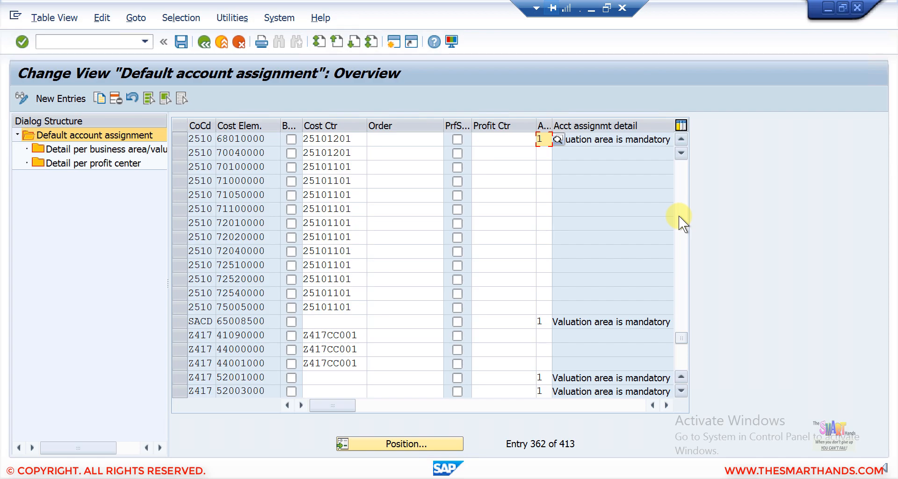
scroll(678, 196, "up", 6)
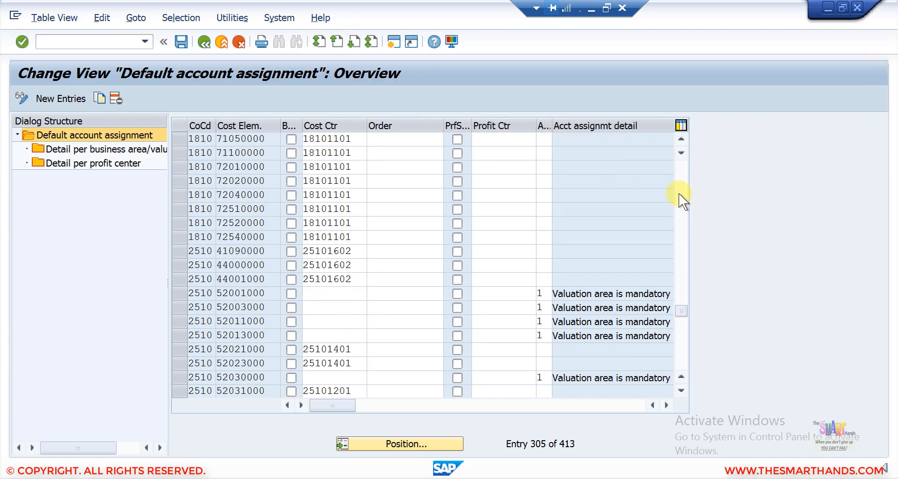
- Scroll the OKB9 table back up past the 1410 entries to the first company code 1710 row
left_click(679, 136)
left_click(679, 136)
left_click(679, 136)
left_click(679, 136)
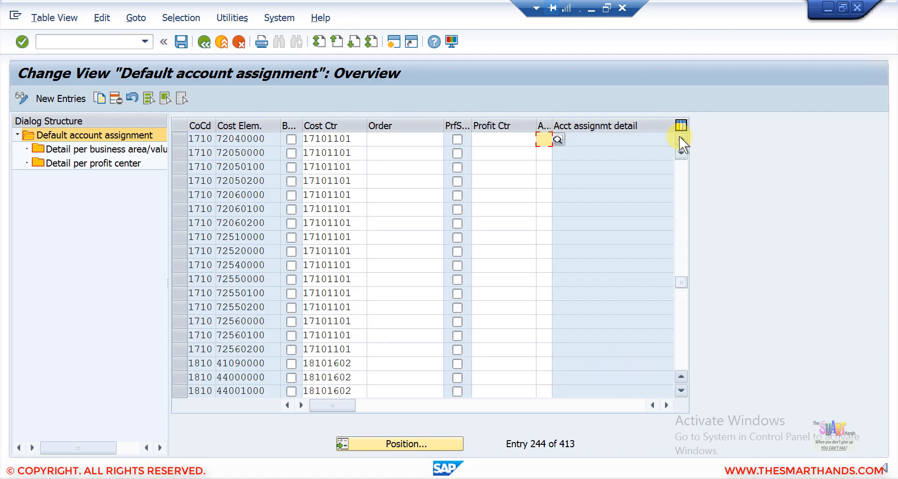
left_click(679, 136)
left_click(679, 136)
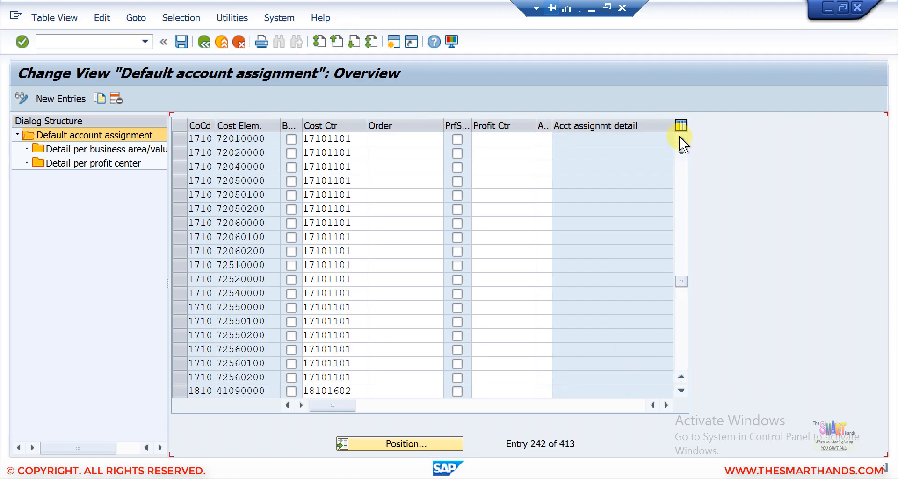
left_click(679, 136)
left_click(679, 136)
left_click(679, 136)
left_click(679, 136)
left_click(679, 136)
left_click(679, 136)
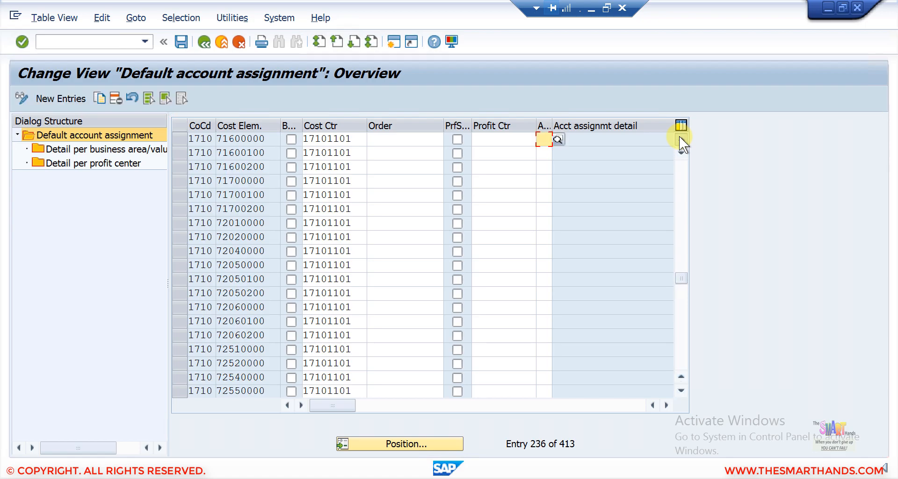
left_click(679, 136)
left_click(679, 136)
left_click(679, 136)
left_click(679, 136)
left_click(679, 136)
left_click(679, 136)
left_click(679, 136)
left_click(679, 136)
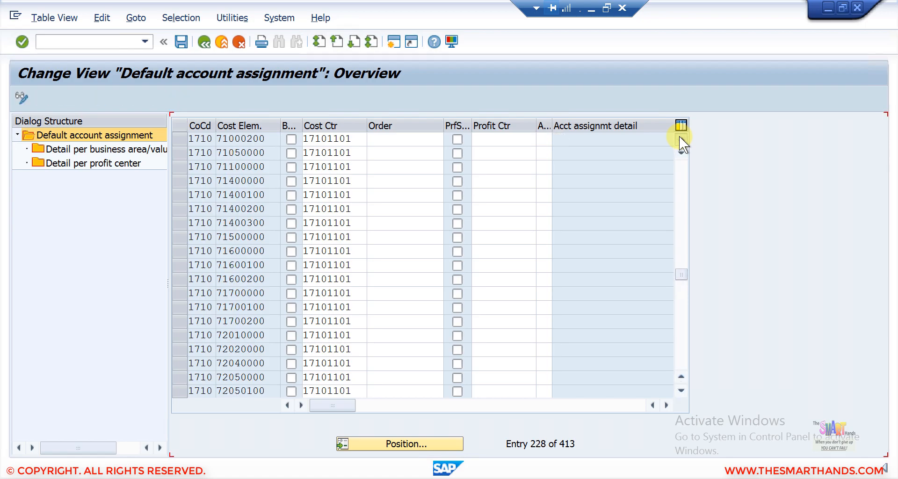
left_click(679, 136)
left_click(679, 136)
double_click(679, 136)
double_click(679, 136)
left_click(679, 136)
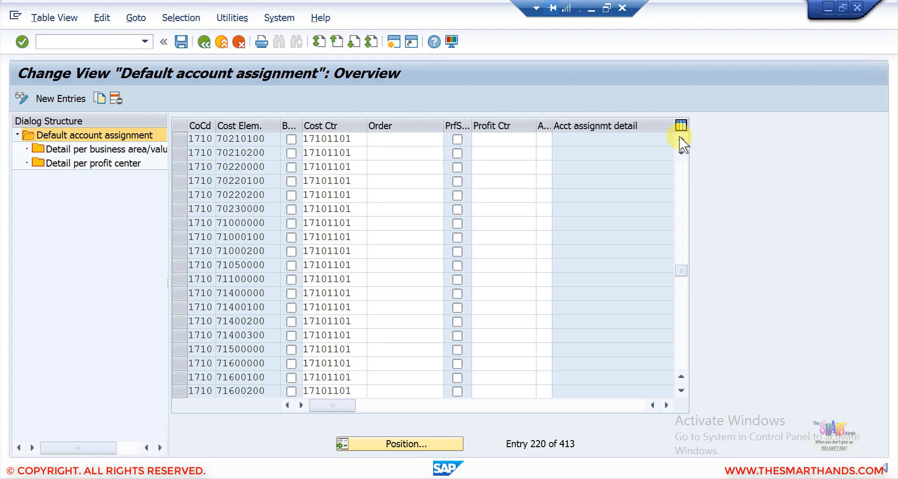
double_click(679, 136)
double_click(679, 136)
double_click(678, 136)
double_click(679, 136)
double_click(679, 136)
double_click(679, 136)
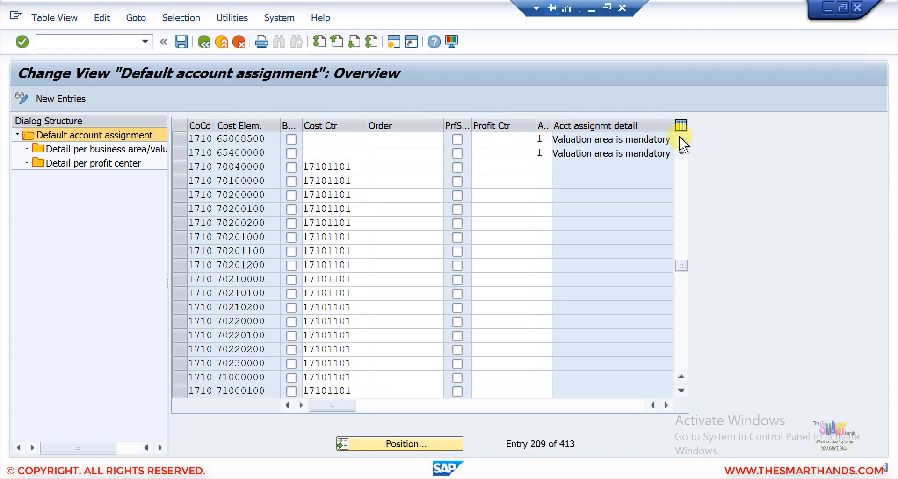
left_click(679, 136)
left_click(679, 136)
double_click(678, 136)
left_click(679, 136)
double_click(679, 136)
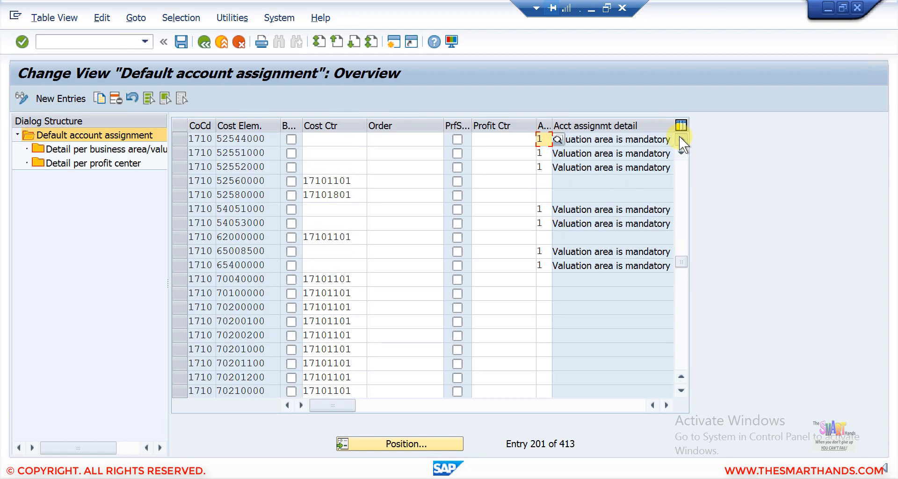
double_click(679, 136)
double_click(679, 136)
double_click(679, 136)
double_click(679, 136)
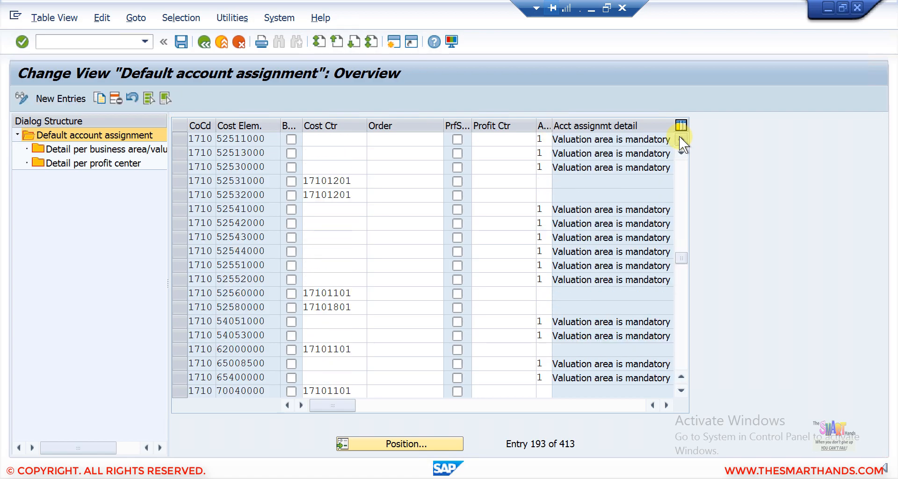
double_click(679, 136)
double_click(679, 136)
double_click(679, 136)
triple_click(679, 136)
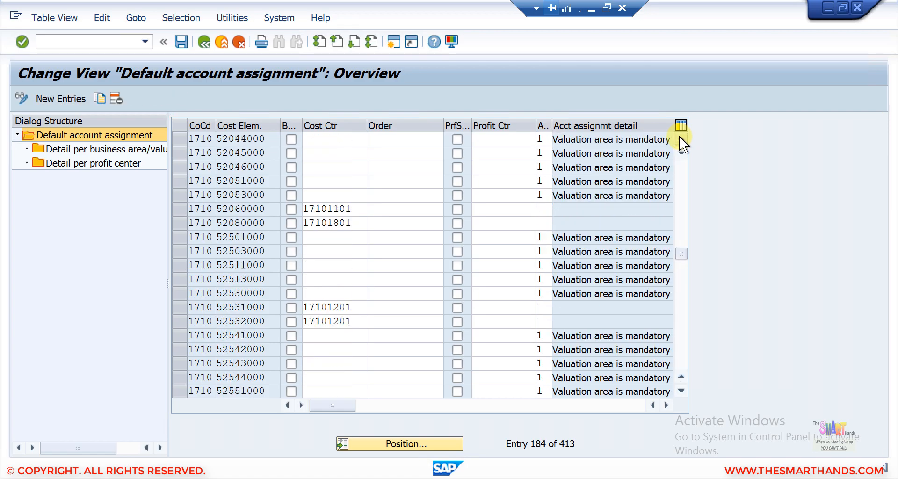
double_click(679, 136)
triple_click(679, 136)
double_click(679, 136)
double_click(679, 136)
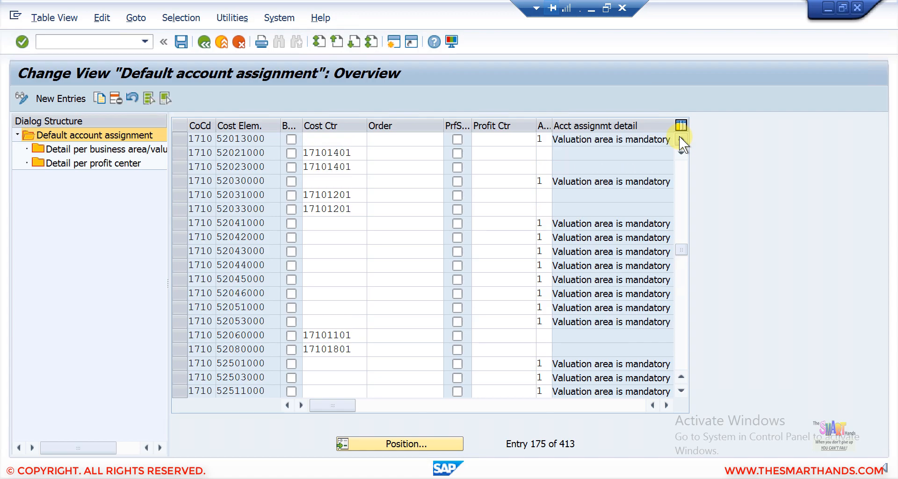
left_click(679, 136)
triple_click(679, 136)
triple_click(679, 136)
left_click(679, 136)
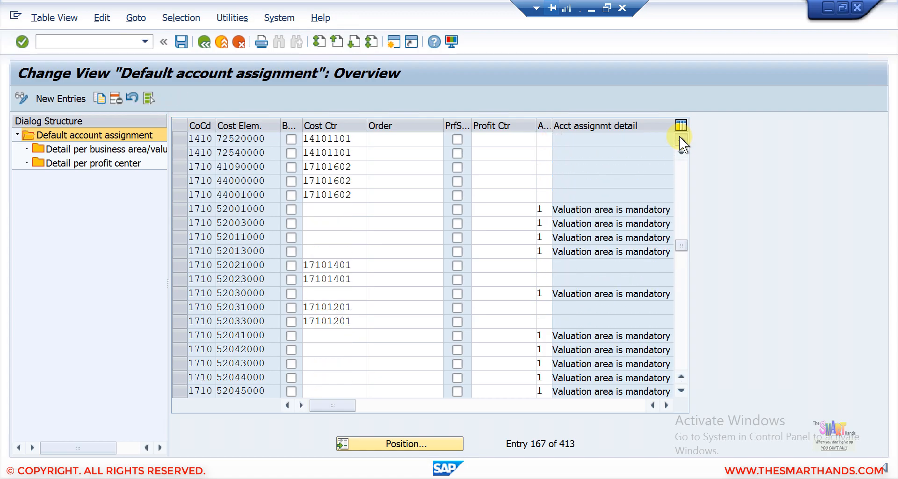
double_click(679, 136)
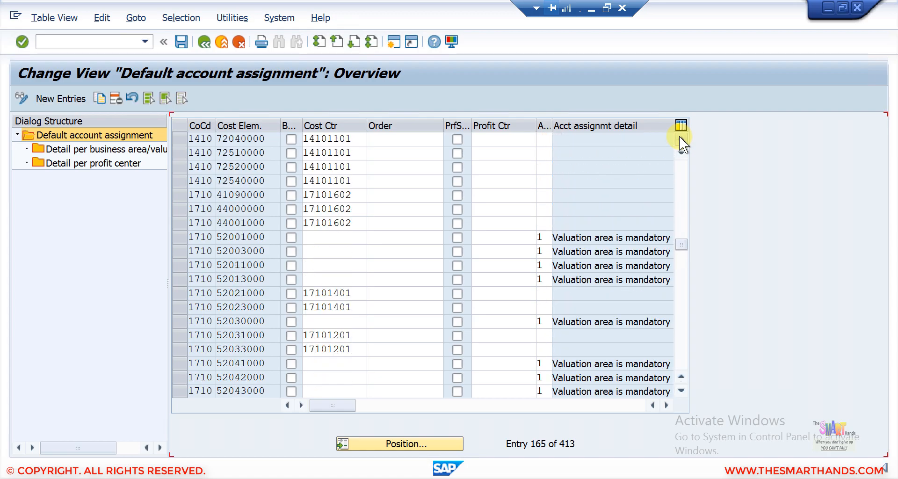
left_click(681, 390)
double_click(681, 390)
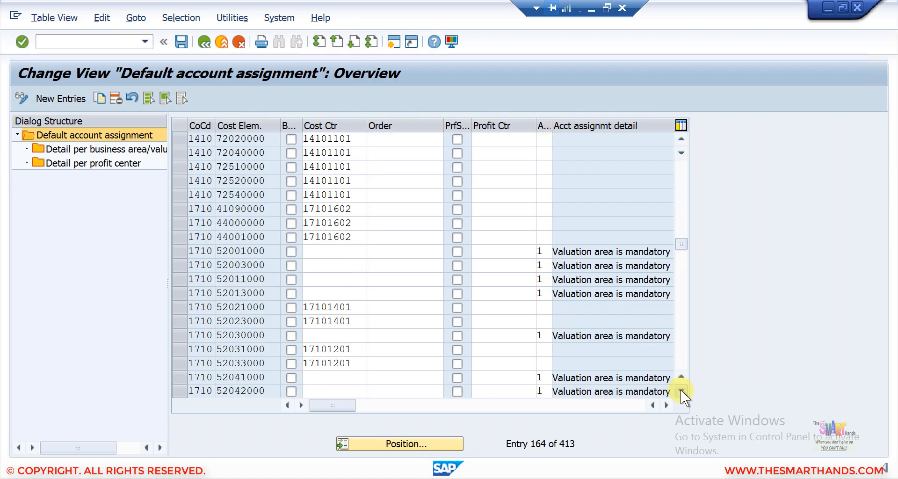
double_click(681, 391)
left_click(680, 390)
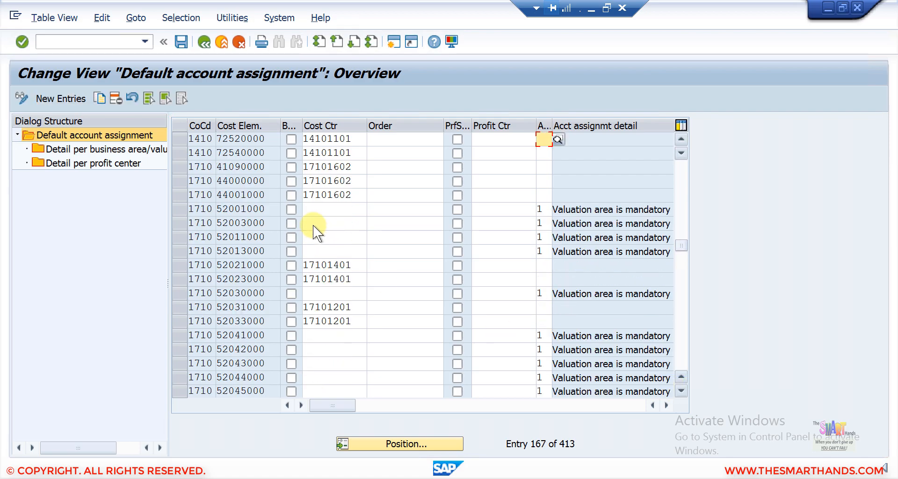
- Select the 1710 cost element 41090000 row, comparing it with the 44000000 row below
left_click(179, 169)
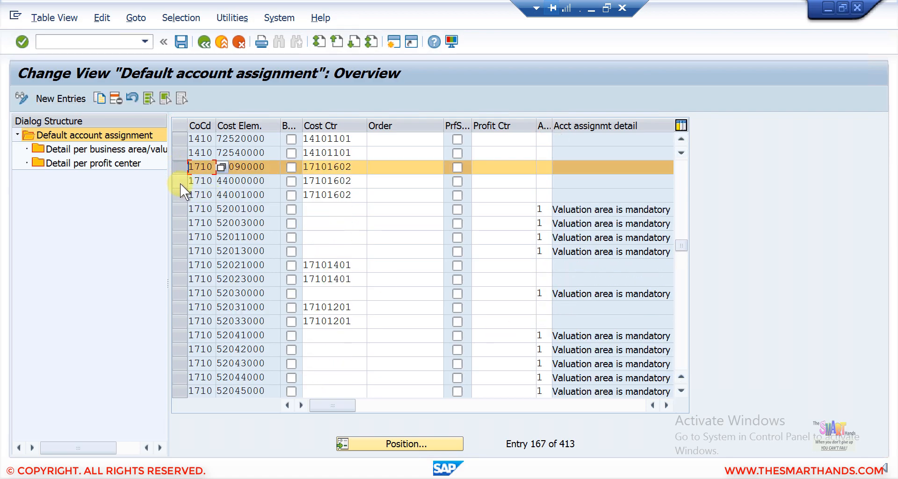
left_click(181, 183)
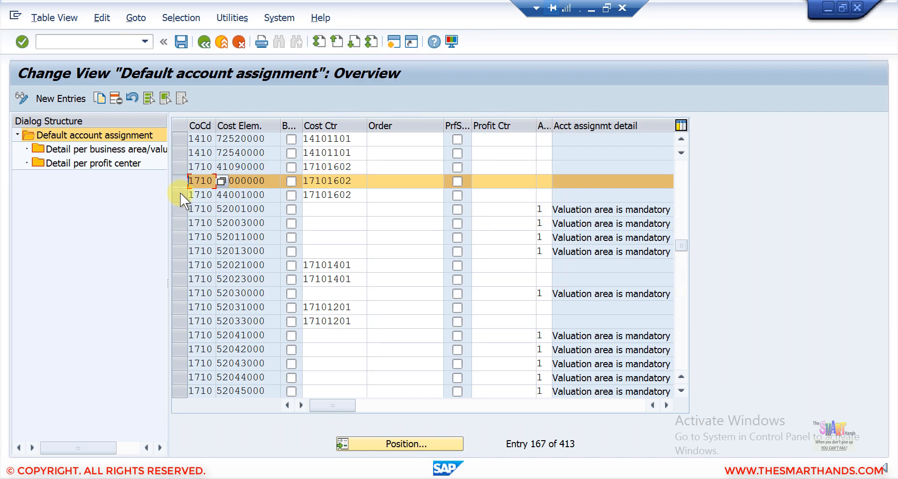
left_click(180, 165)
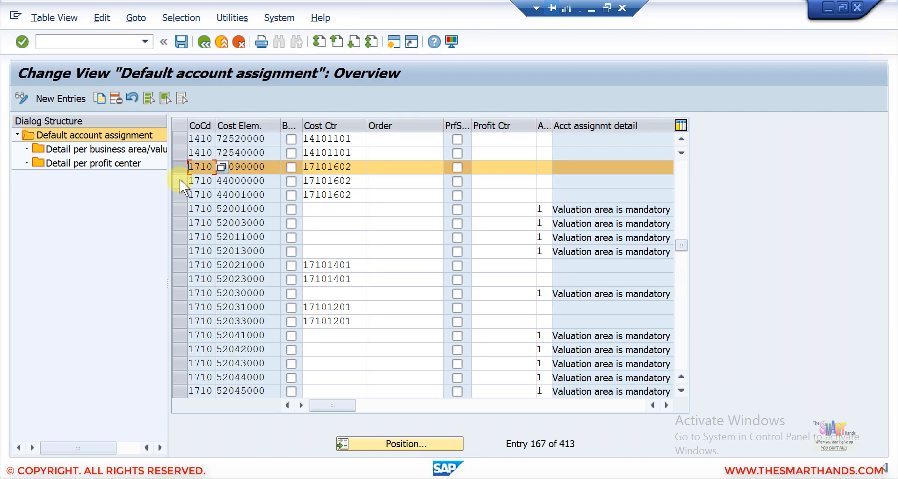
key("Down")
key("Up")
key("Down")
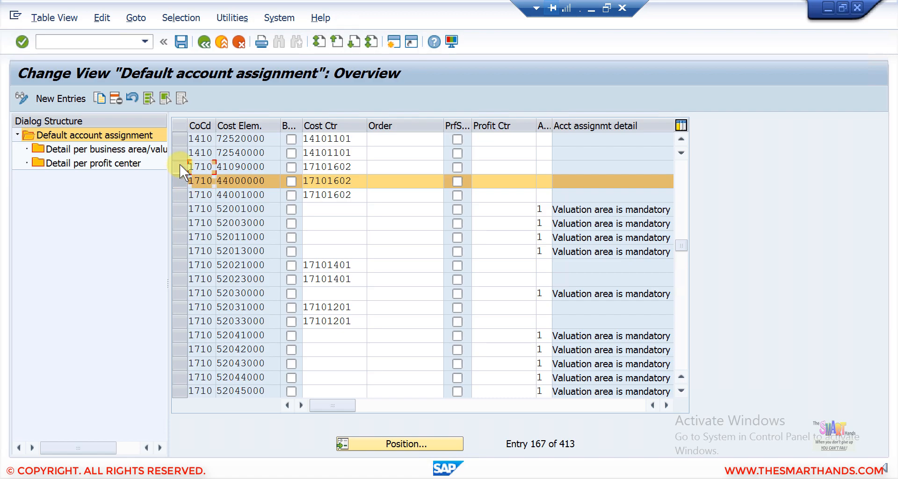
key("Up")
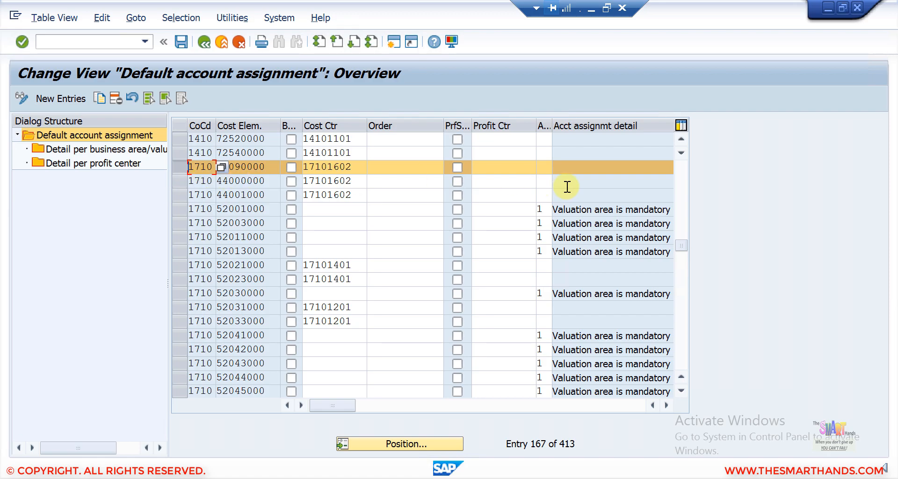
key("Down")
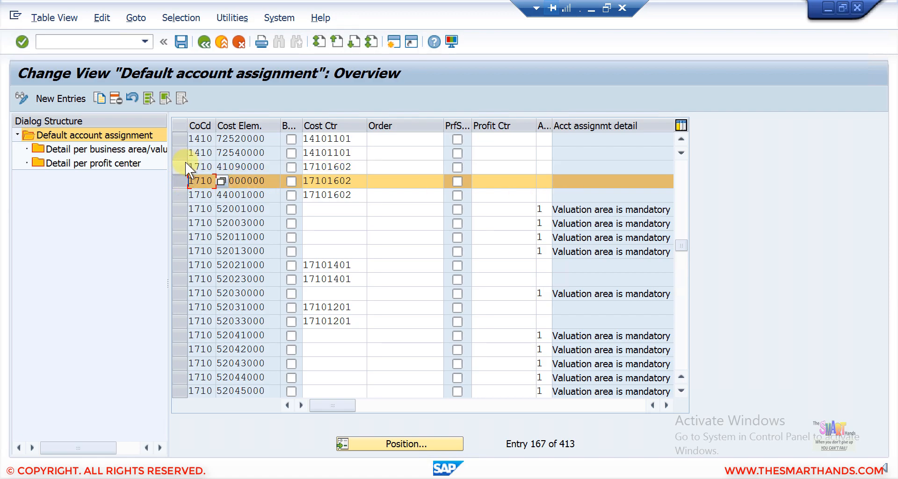
key("Up")
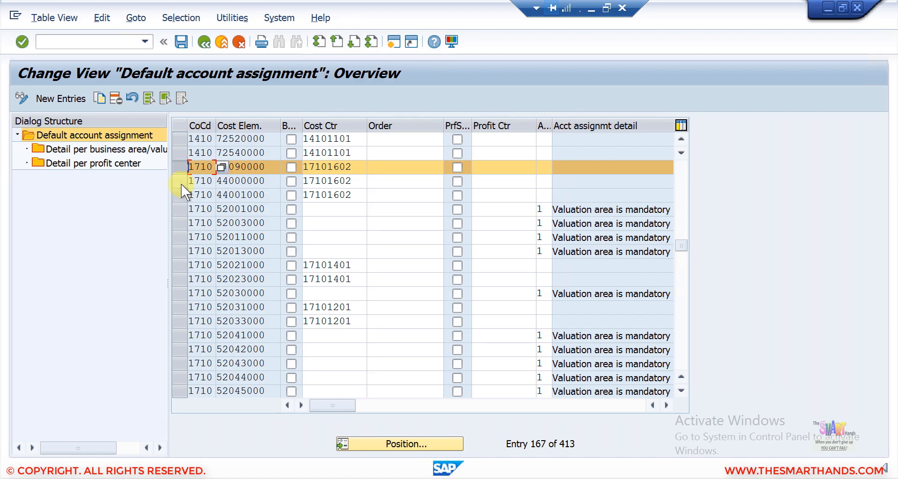
- Review the 1710 rows 41090000, 44000000, 44001000 and 52011000, ending on 41090000
left_click(181, 184)
left_click(181, 231)
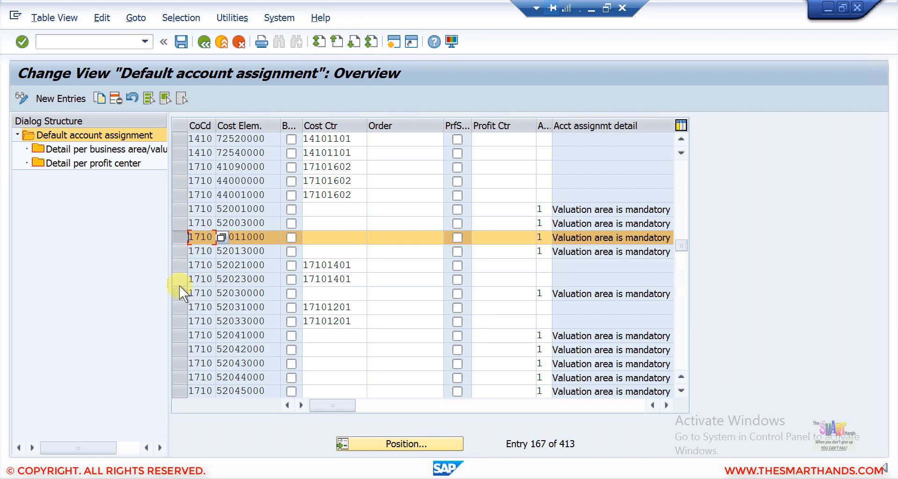
left_click(179, 168)
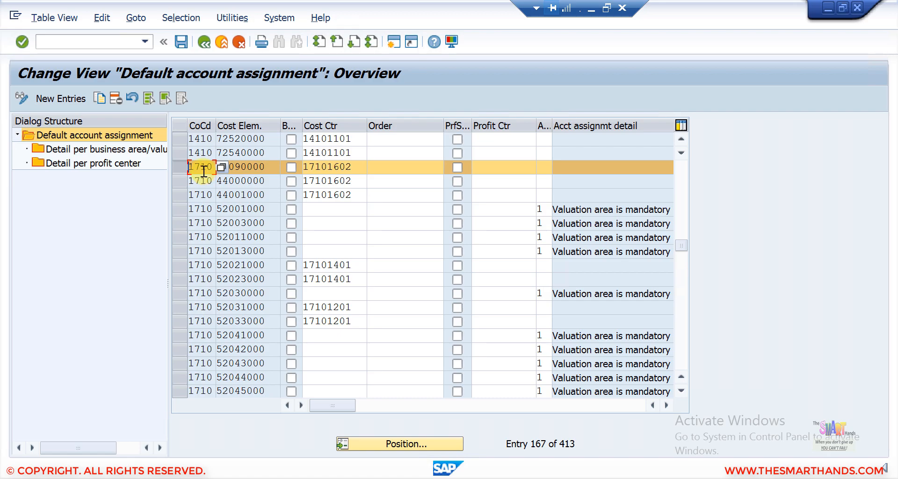
left_click(182, 182)
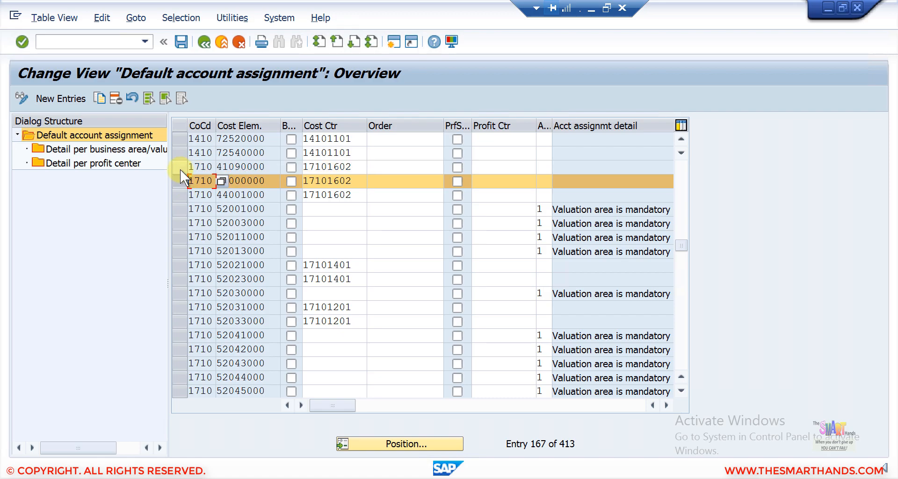
left_click(180, 193)
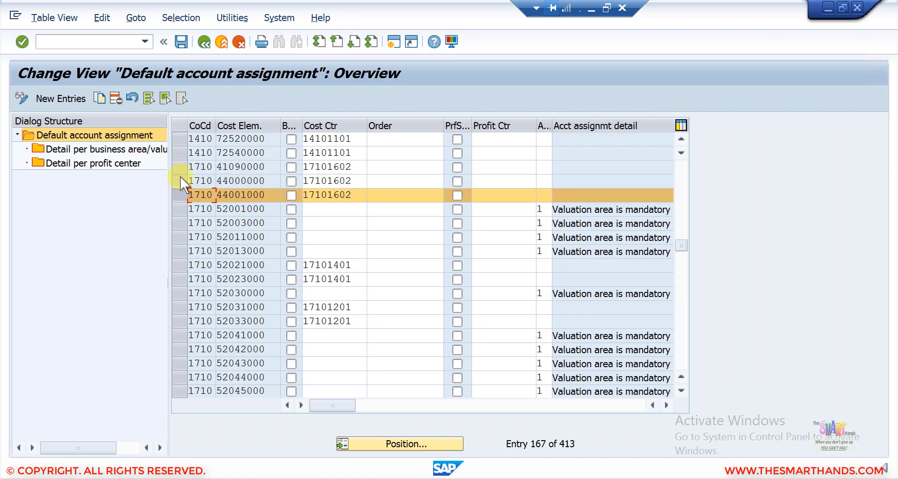
left_click(180, 176)
left_click(180, 166)
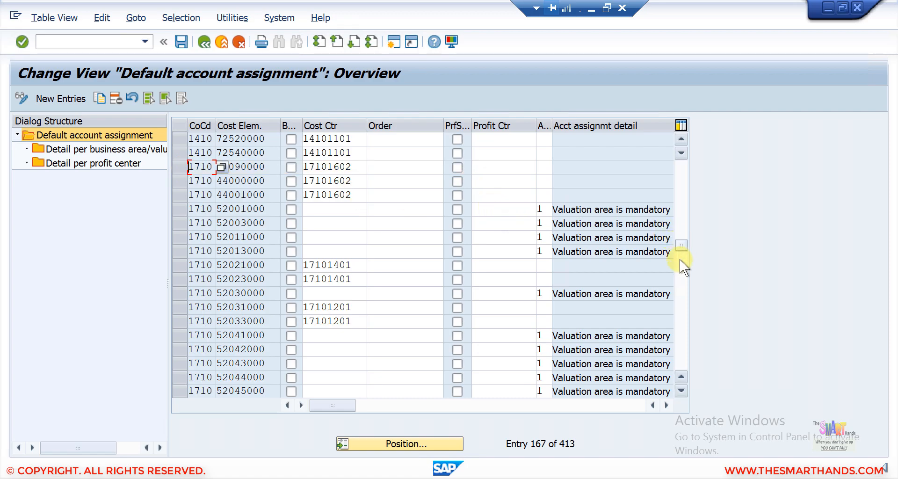
- Page down past the 2510 and Z417 entries to the last ZZ13 rows of the table
left_click(682, 329)
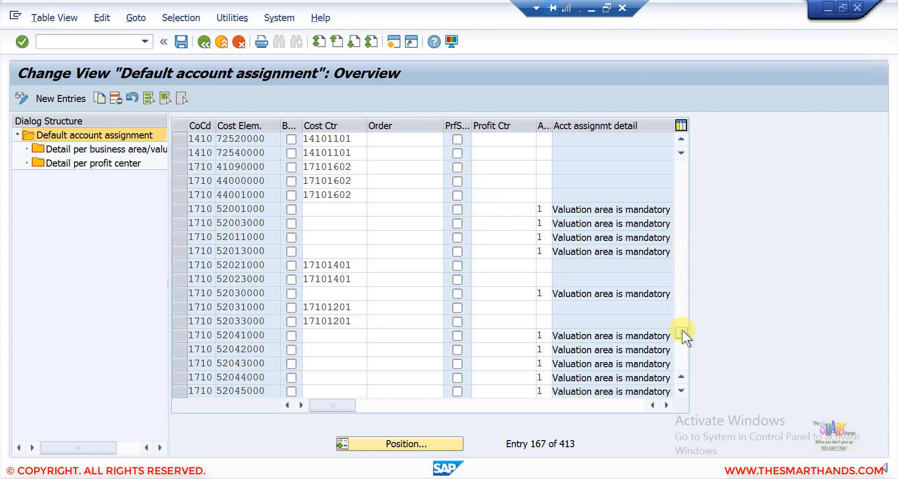
left_click(682, 354)
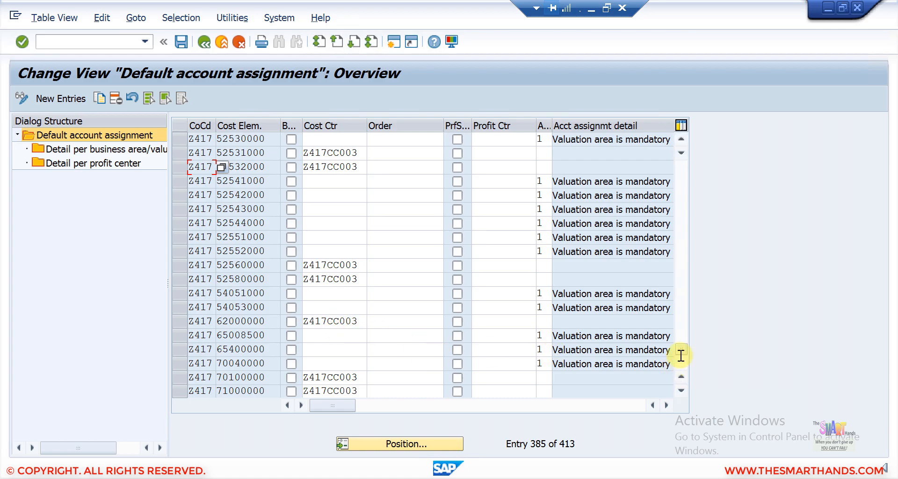
left_click(681, 369)
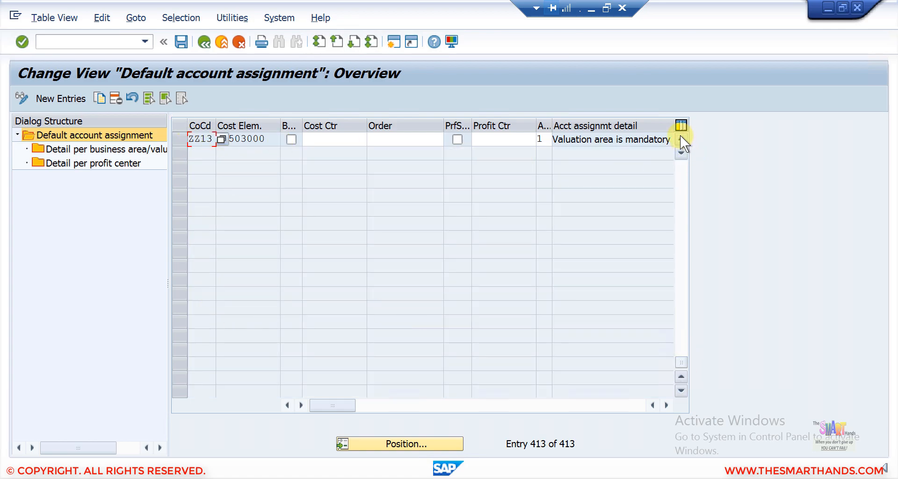
scroll(679, 136, "up", 6)
scroll(235, 182, "up", 1)
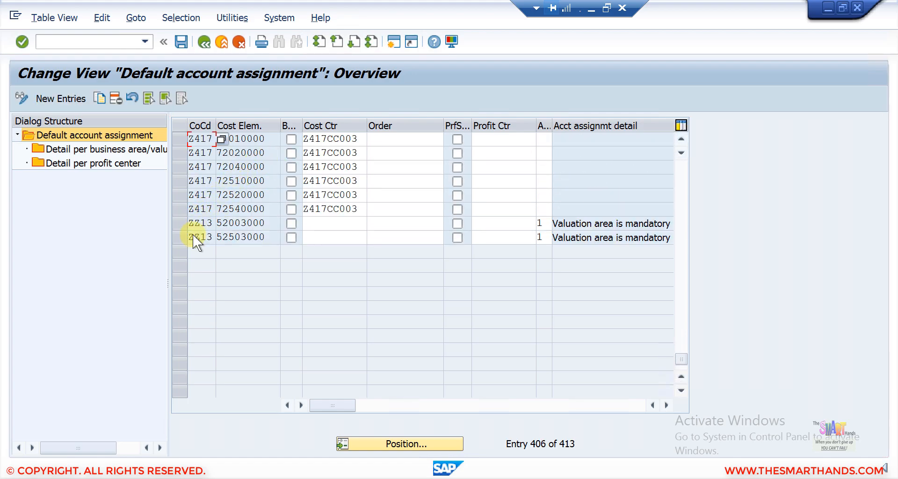
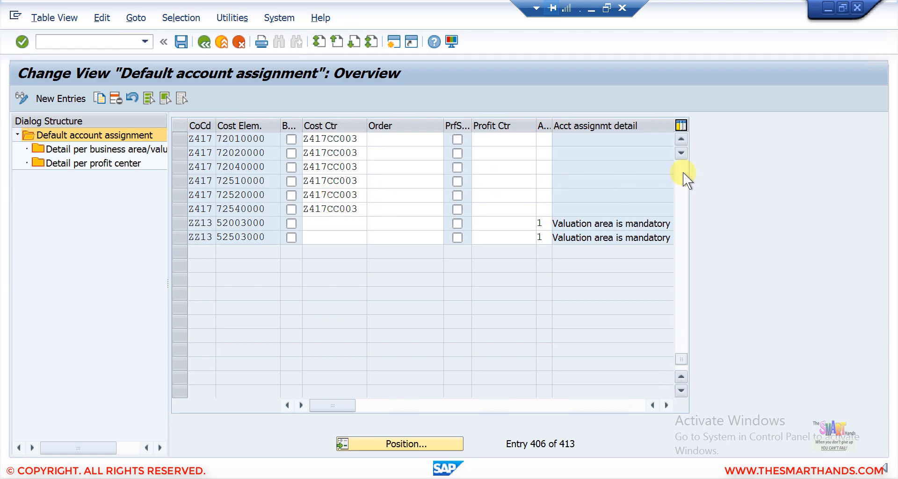
- Scroll back up and select the 1710 row assigning cost element 52021000 to cost center 17101401
scroll(683, 172, "up", 7)
scroll(683, 172, "up", 5)
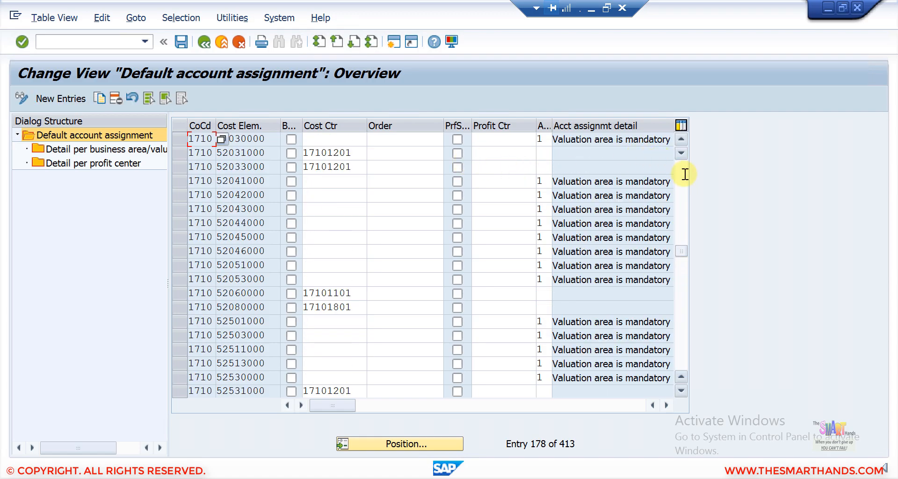
scroll(437, 181, "up", 1)
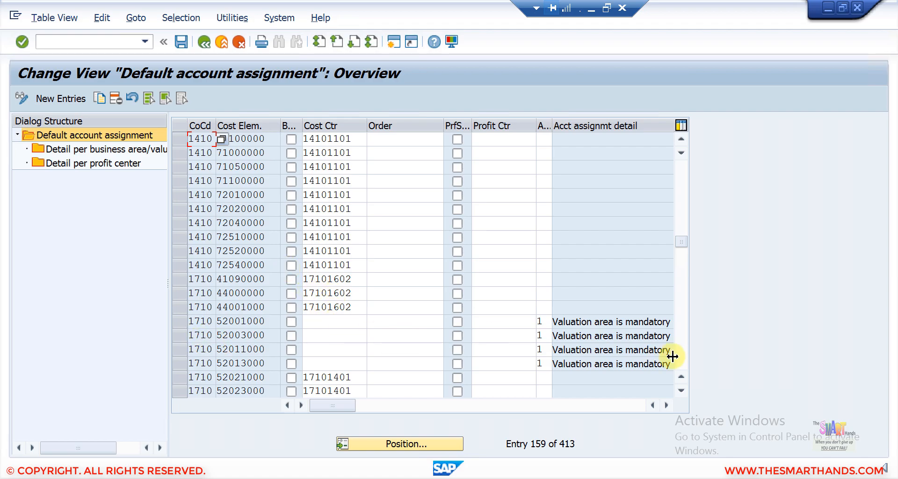
left_click(681, 391)
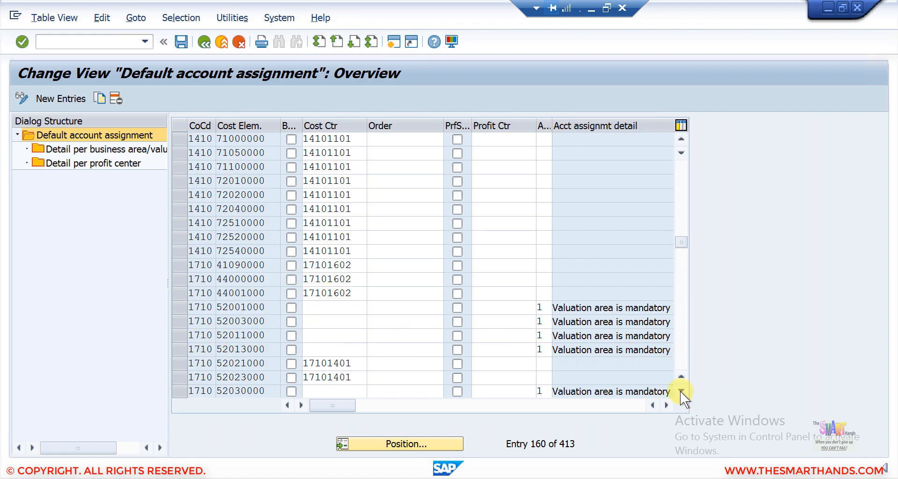
left_click(681, 391)
left_click(681, 391)
left_click(681, 391)
left_click(681, 391)
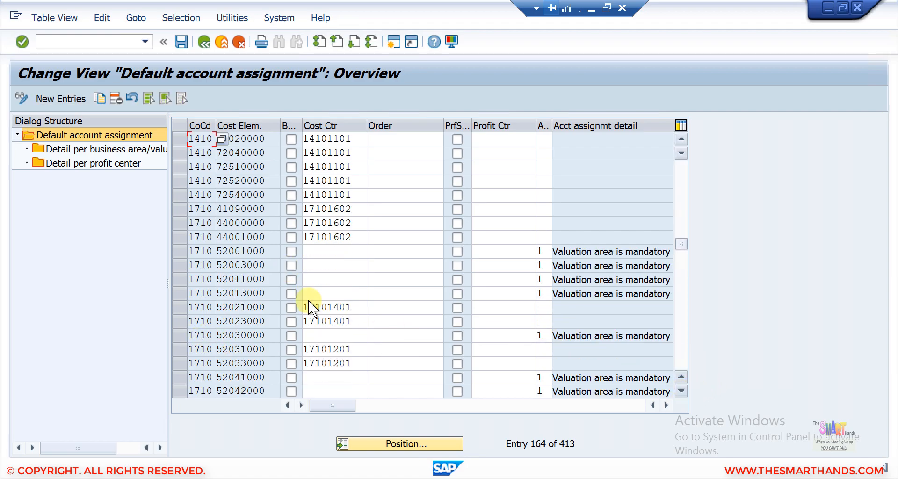
left_click(184, 310)
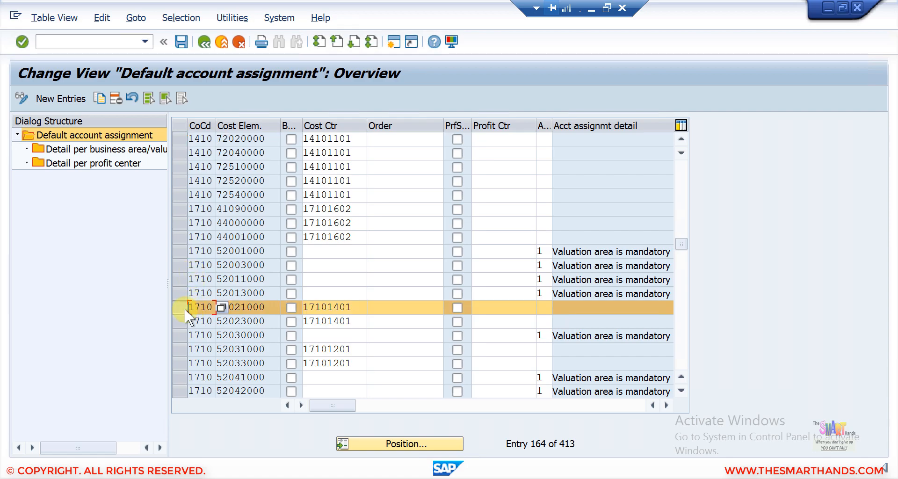
- Copy the 1710 entry to company code SDS4 (52021000 to 17101401) and save it under a customizing request
left_click(99, 98)
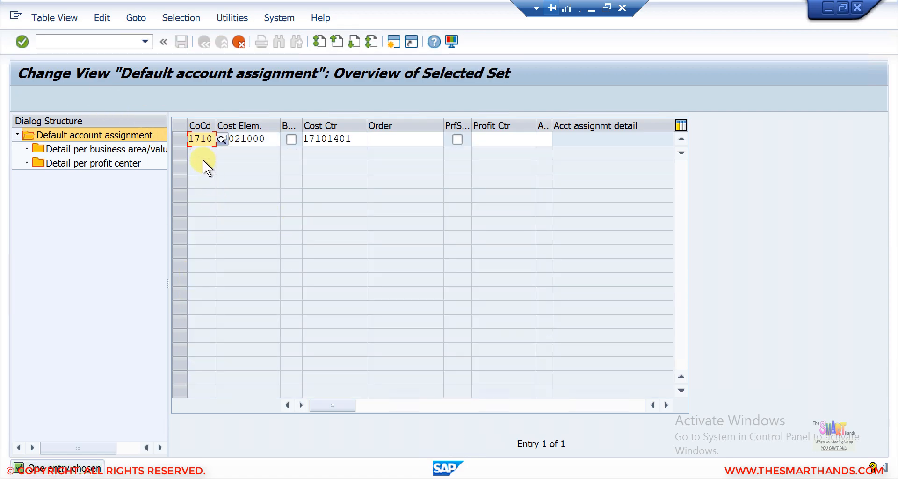
left_click_drag(189, 139, 220, 140)
type("SDS4")
key("Return")
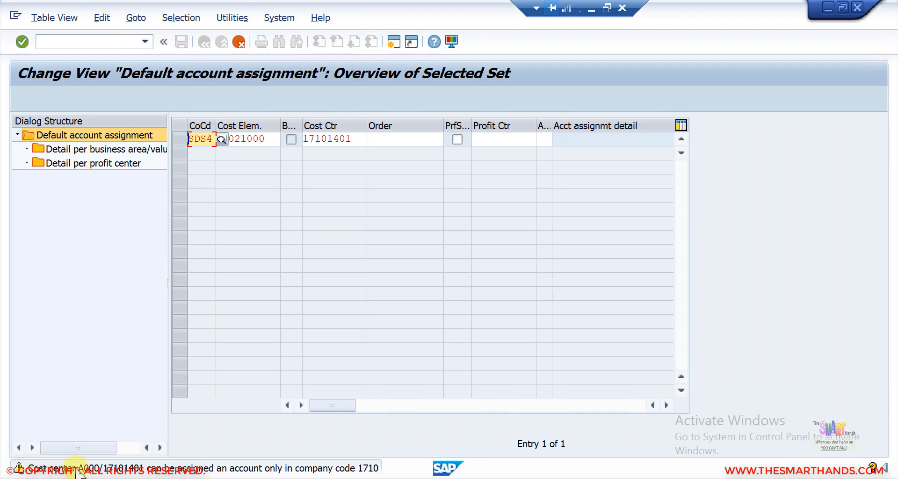
key("Return")
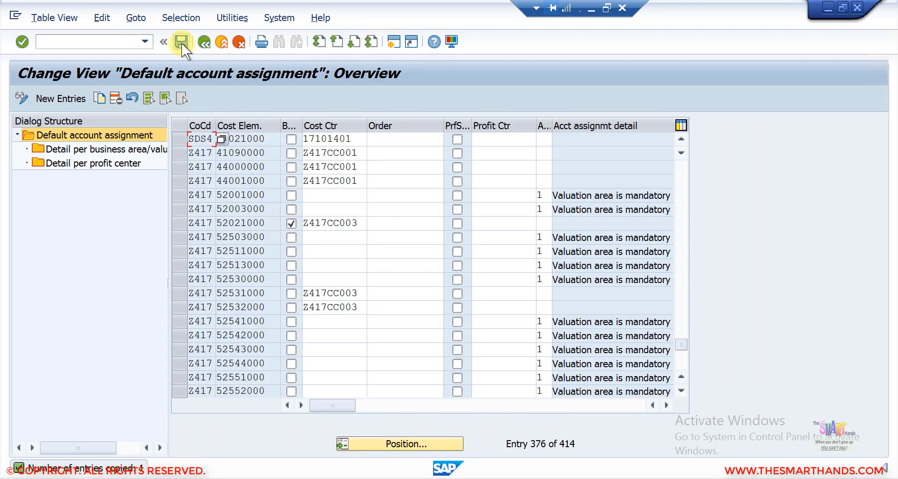
left_click(182, 43)
left_click(273, 249)
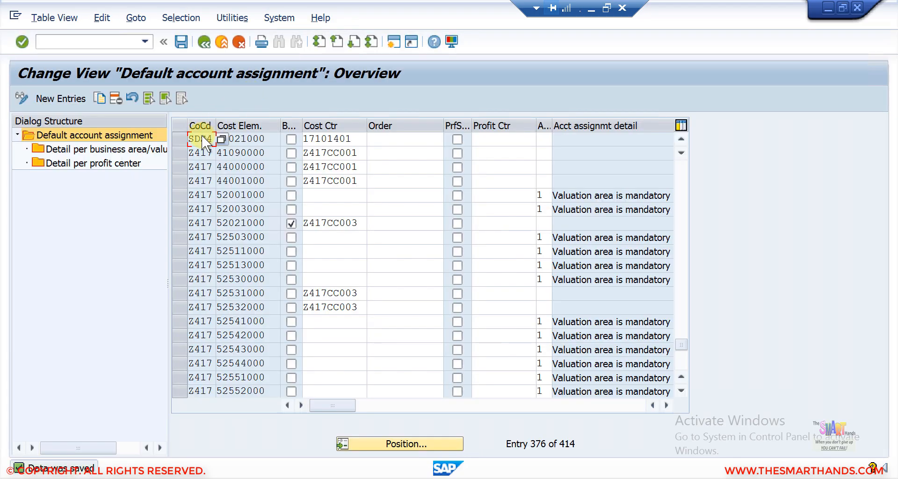
- Page down the table and select the 1710 entry for cost element 52060000
left_click(681, 171)
left_click(681, 170)
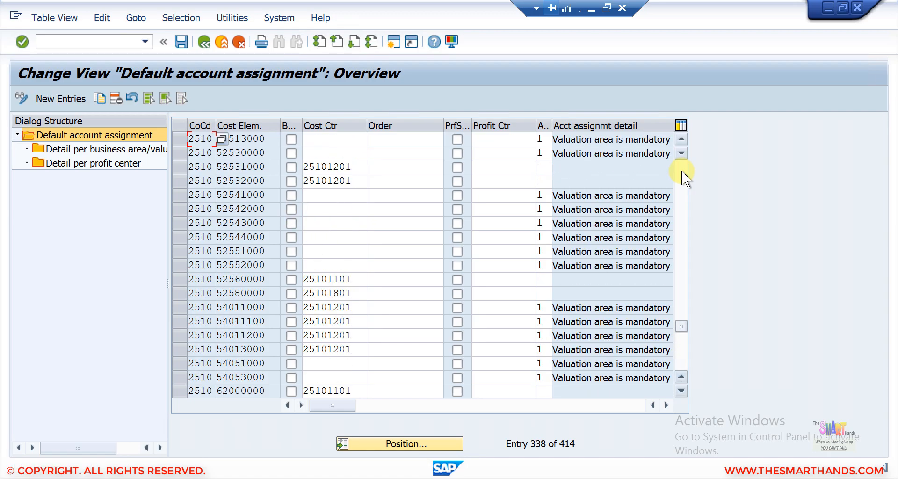
left_click(681, 170)
left_click_drag(685, 304, 676, 206)
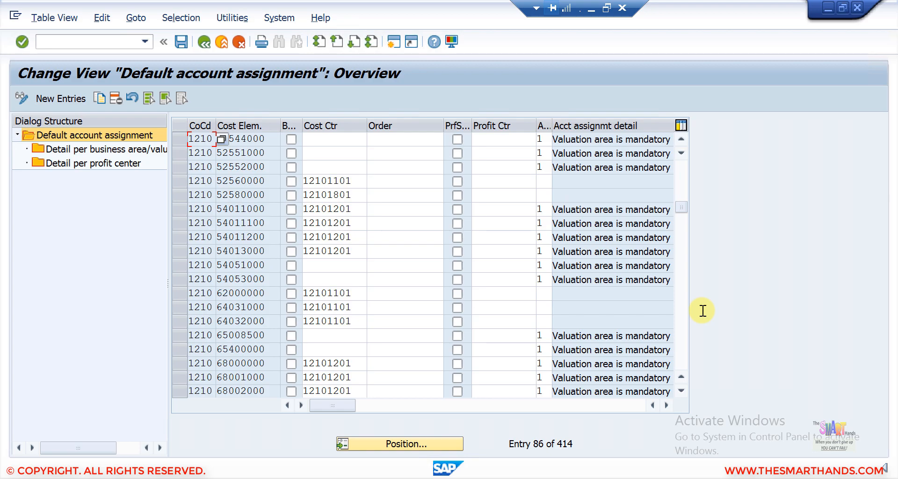
left_click(680, 328)
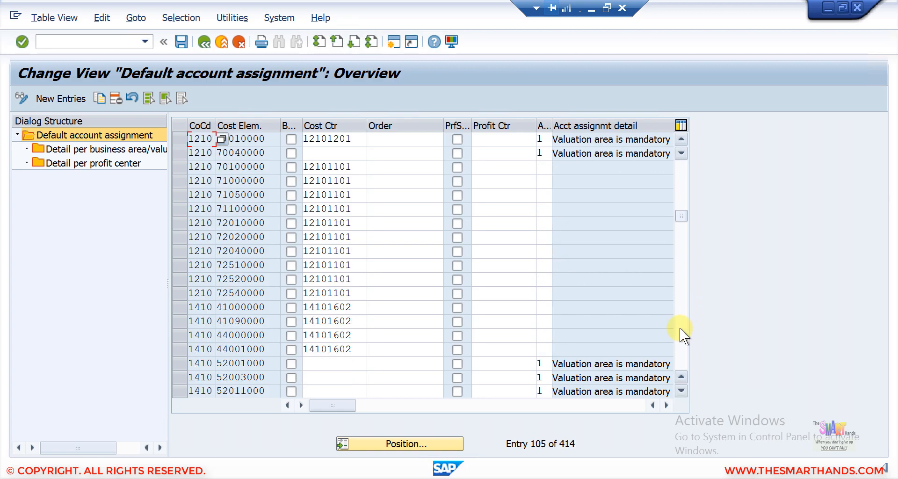
left_click(680, 328)
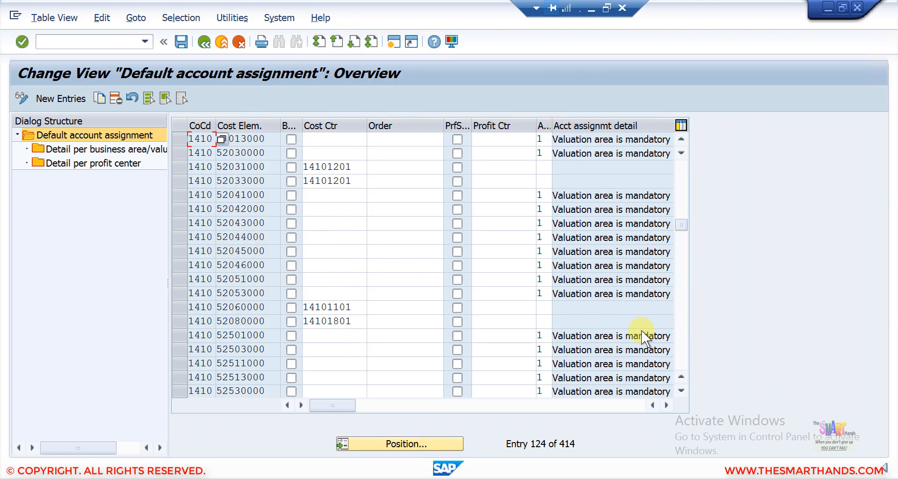
left_click(682, 340)
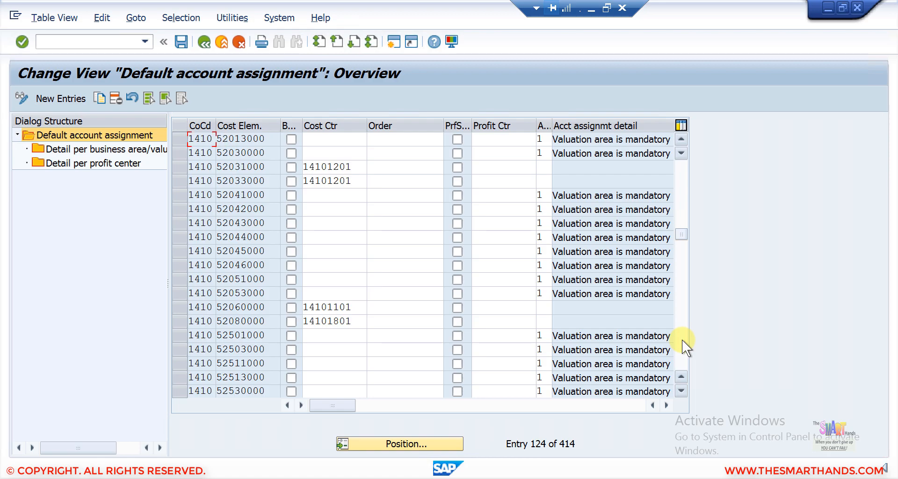
left_click(681, 340)
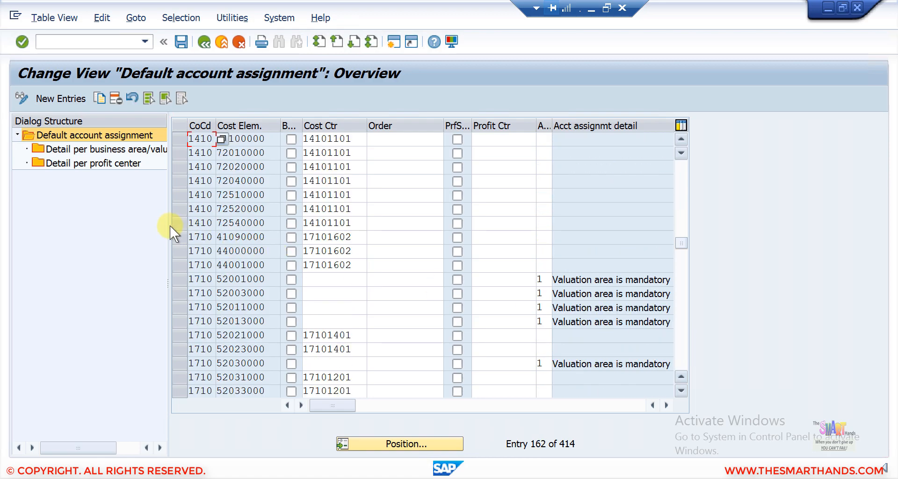
key("Page_Down")
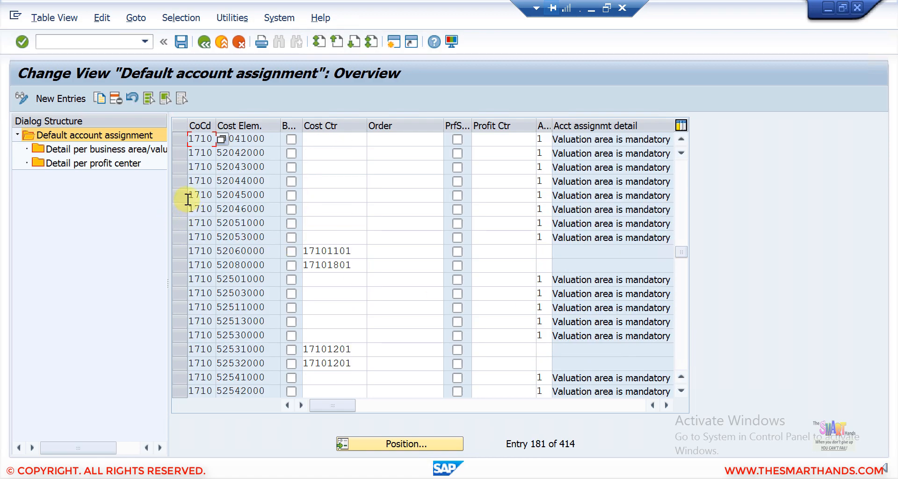
left_click(181, 251)
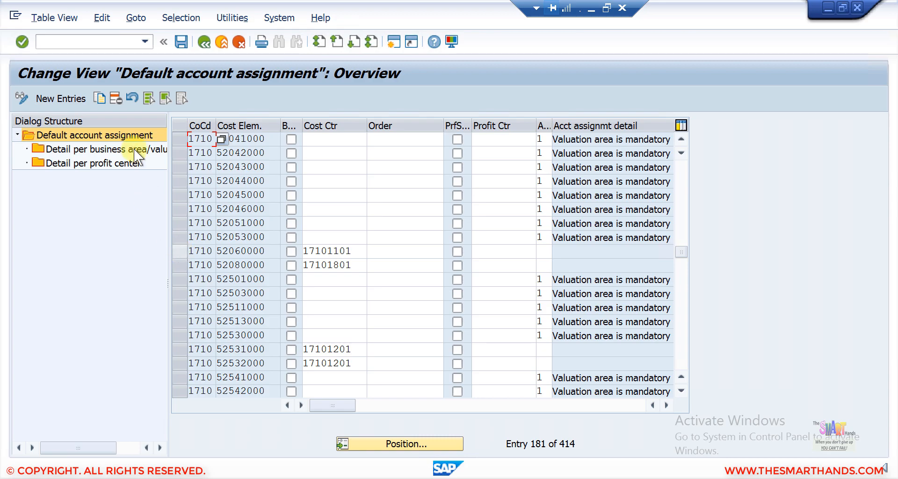
- Copy it to company code SDS4 with cost center 17101101, save, and return to SAP Easy Access
left_click(100, 99)
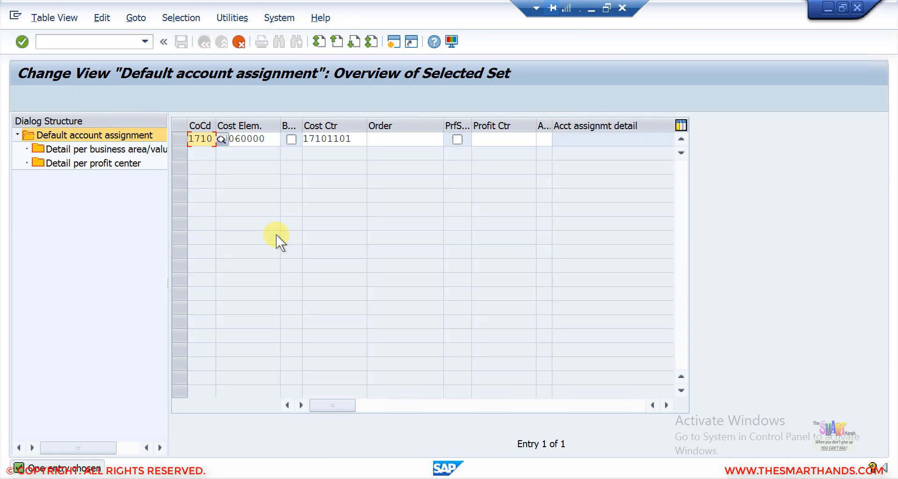
key("BackSpace")
key("BackSpace")
key("BackSpace")
key("BackSpace")
type("sd")
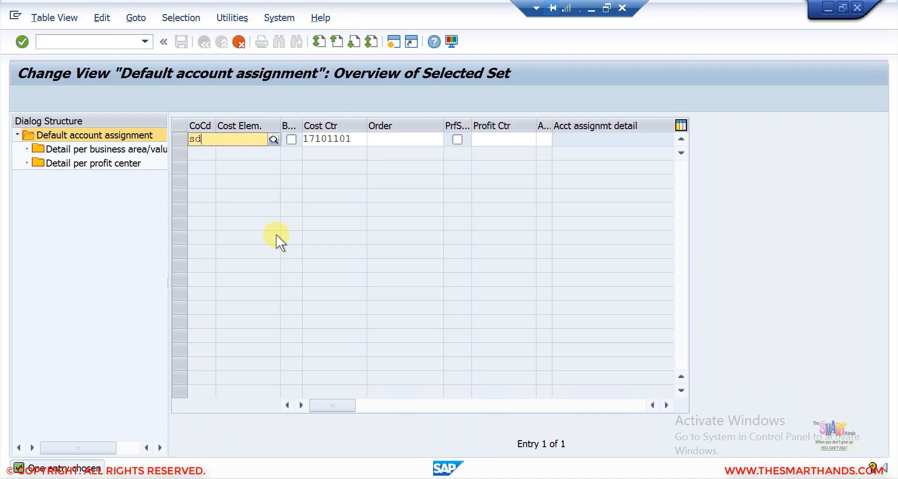
type("s4")
key("Return")
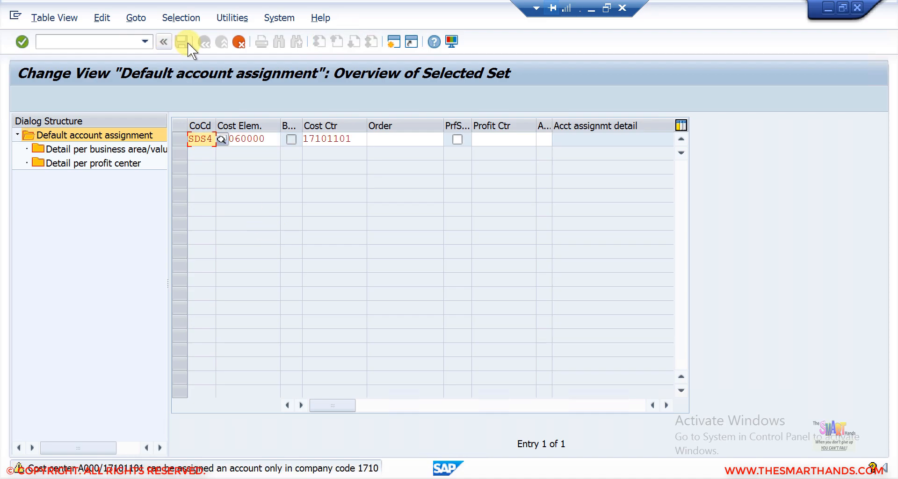
left_click(187, 43)
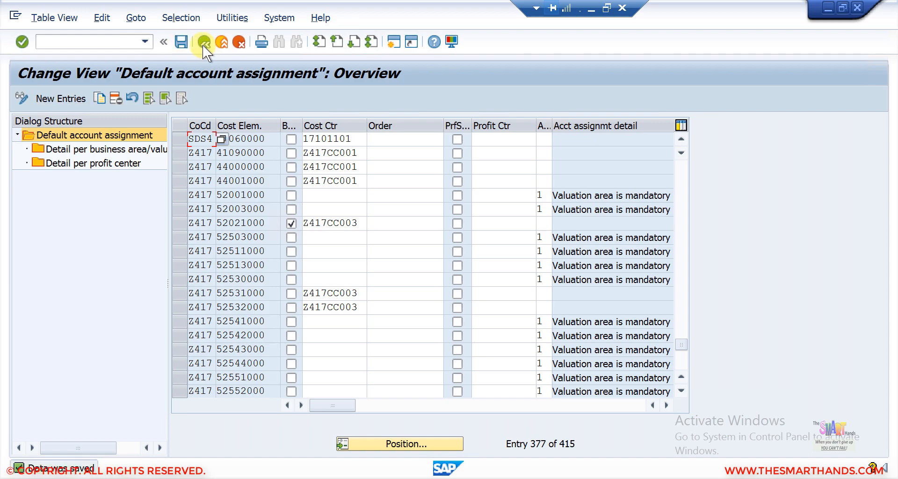
left_click(204, 42)
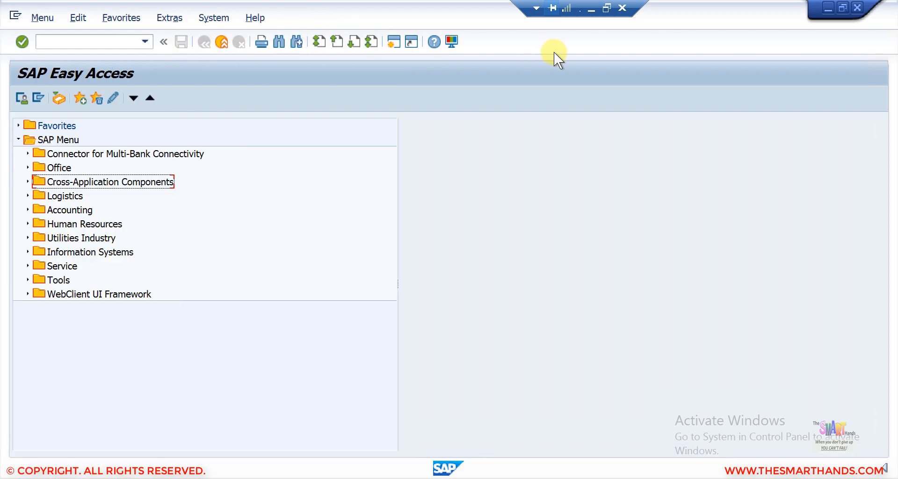
left_click(592, 8)
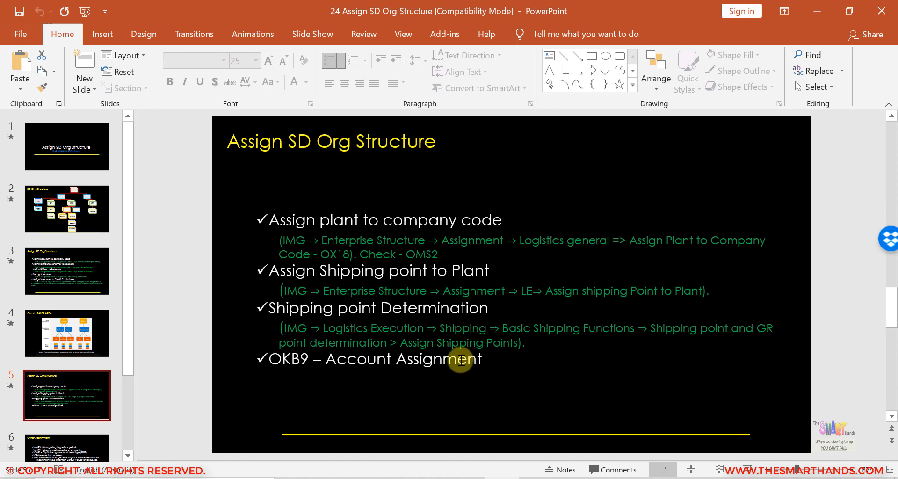
left_click(93, 449)
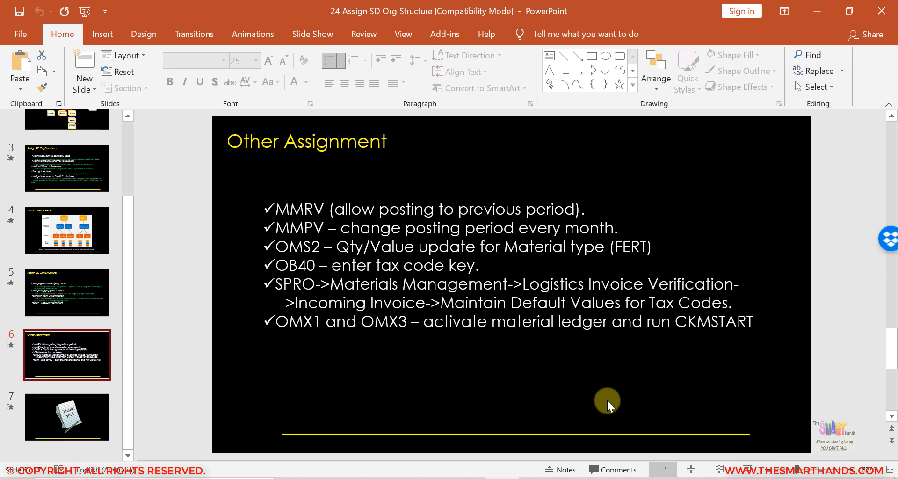
left_click(747, 469)
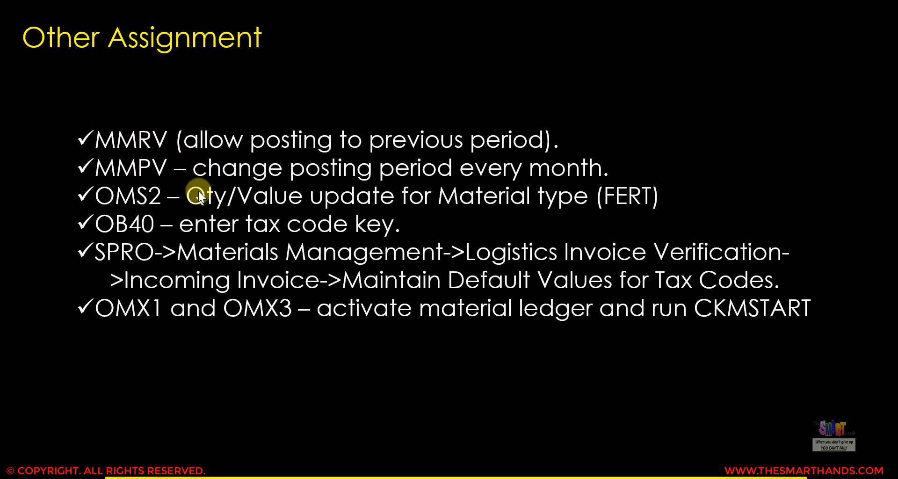
key("Escape")
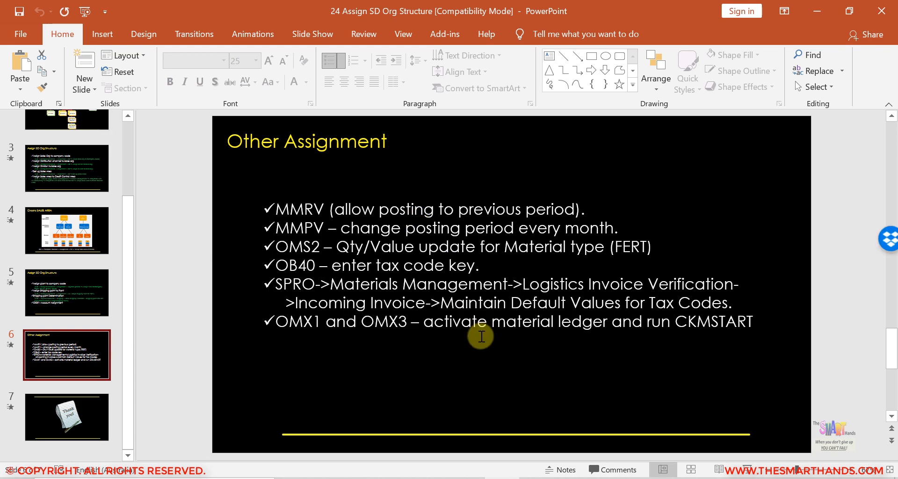
left_click(537, 478)
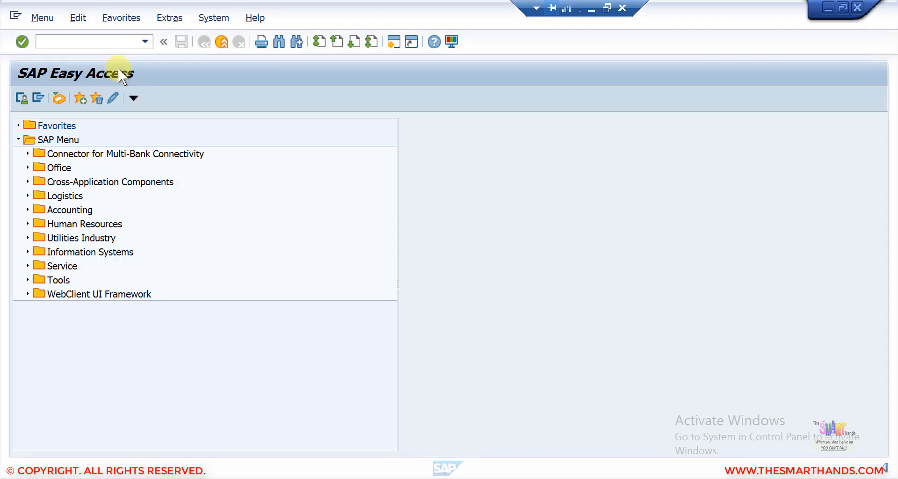
- Use MMRV to allow posting to the previous period for company code SDS4 and save
left_click(93, 40)
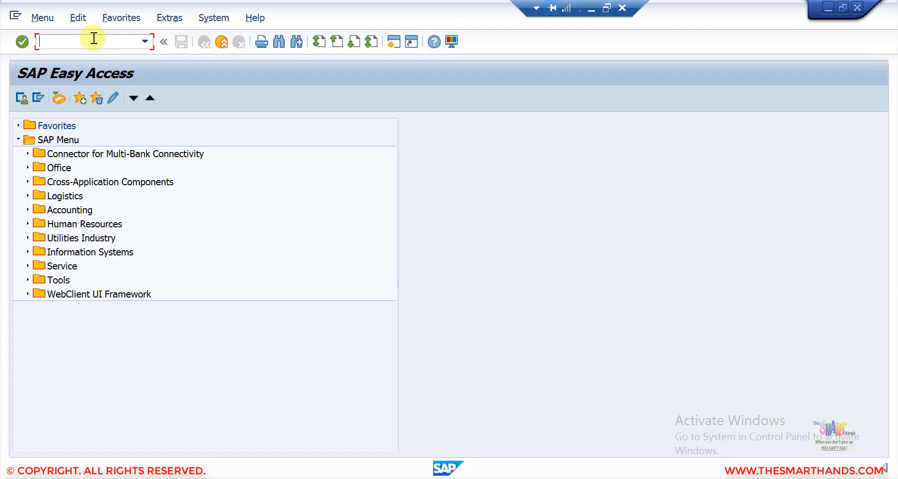
type("mmrv")
key("Return")
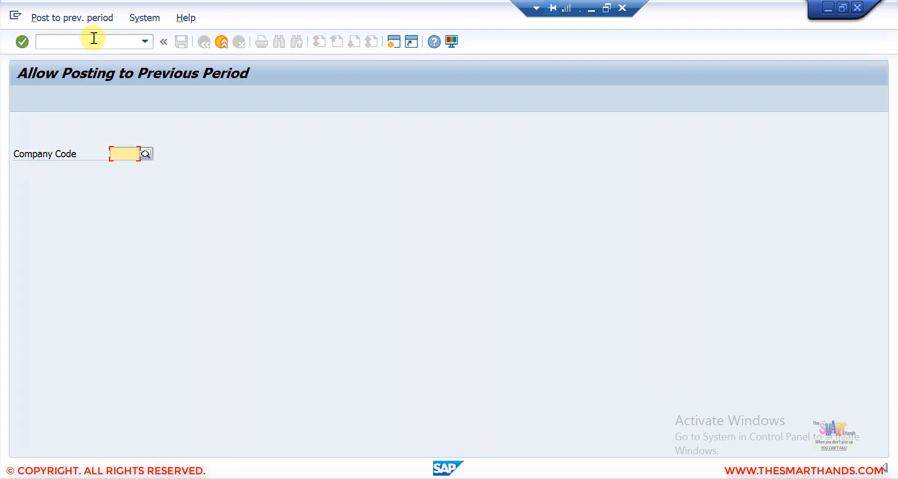
type("SDS4")
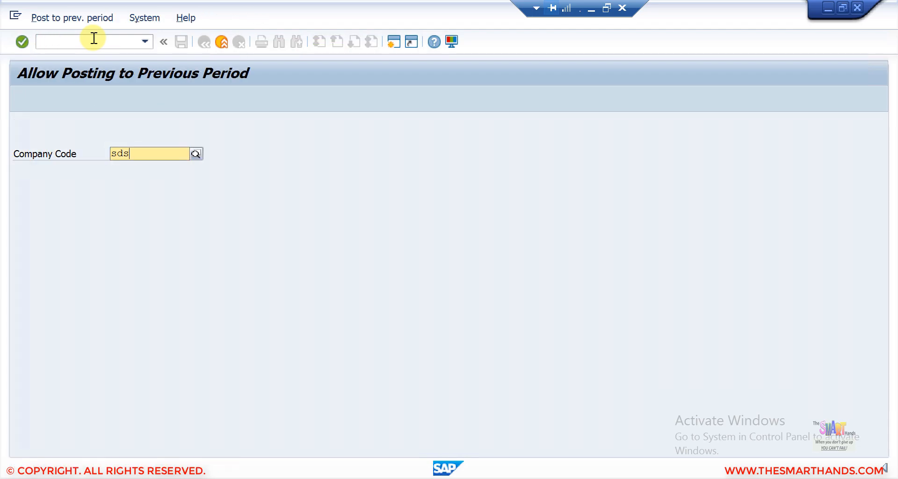
key("Return")
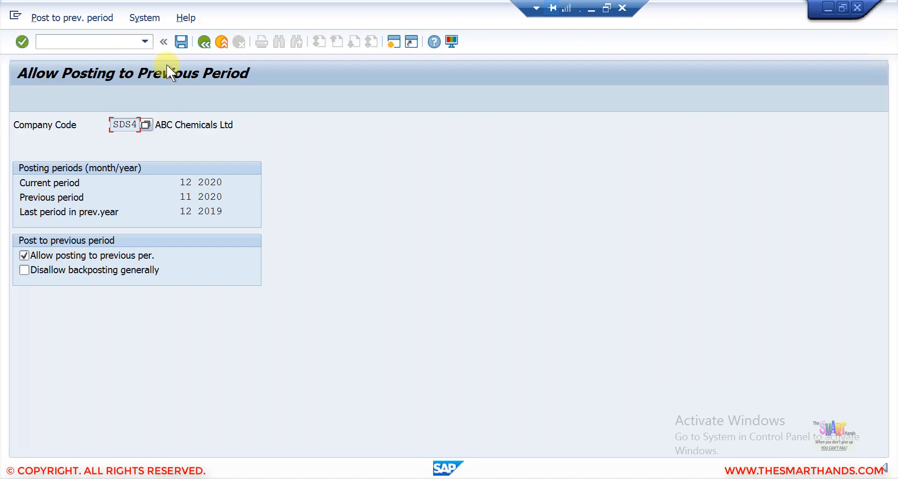
left_click(181, 42)
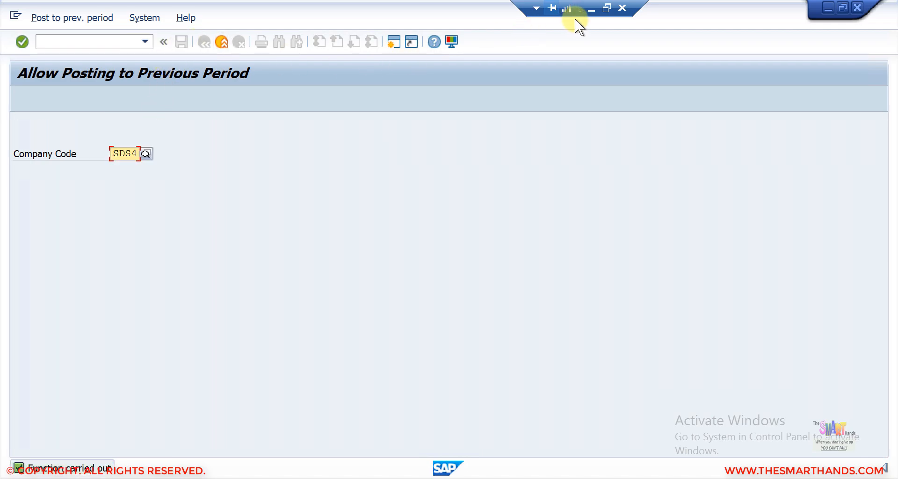
left_click(592, 10)
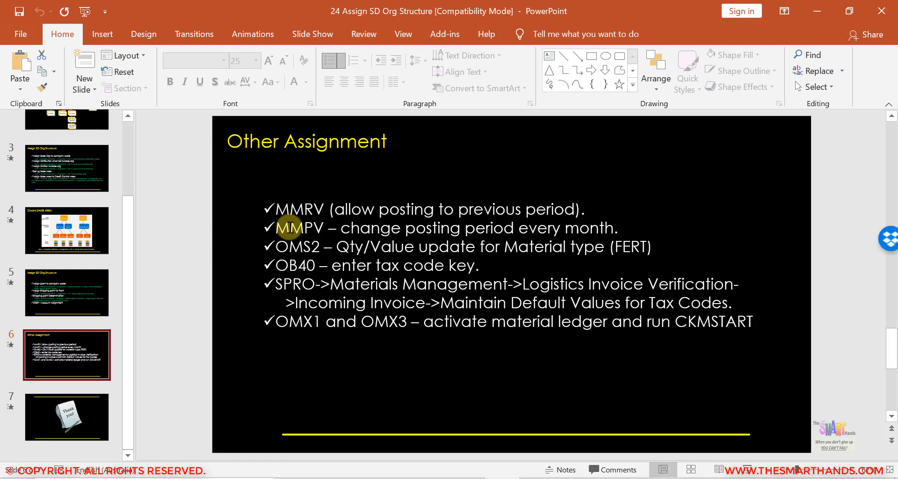
- Run MMPV as check period only for company code SDS4 with date 21.01.2021
left_click(538, 476)
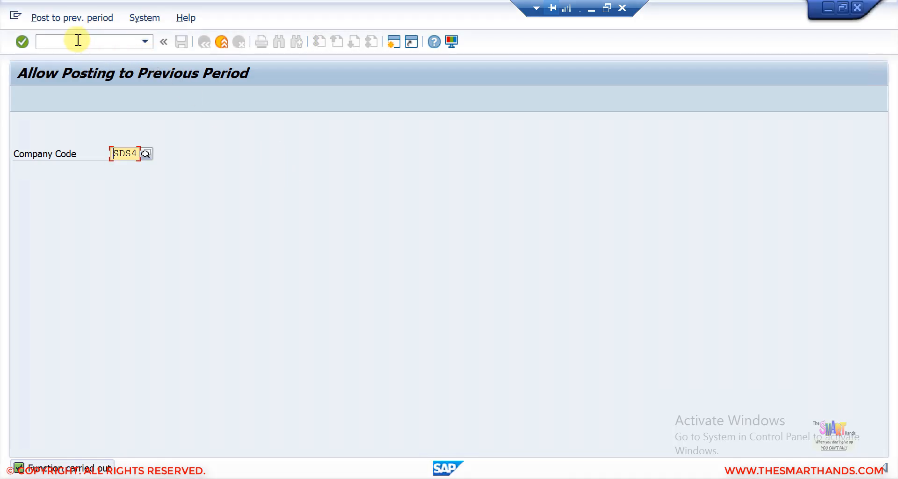
left_click(78, 41)
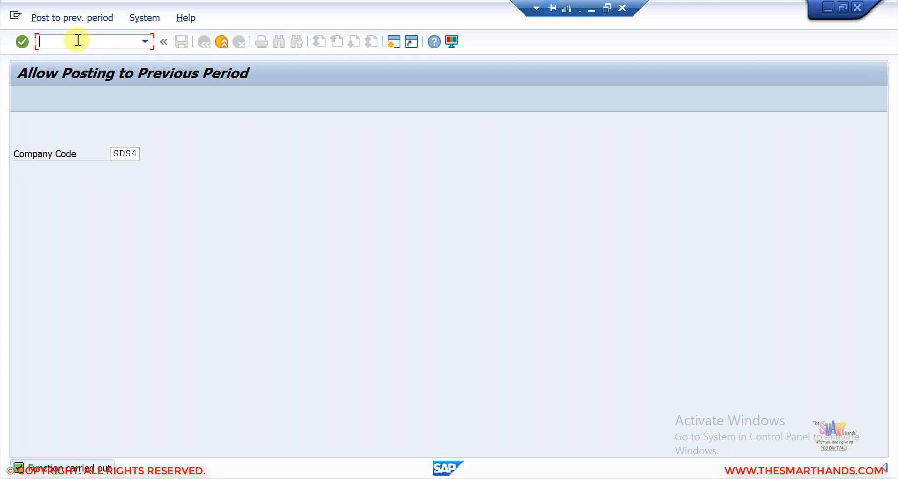
type("/nmmpv")
key("Return")
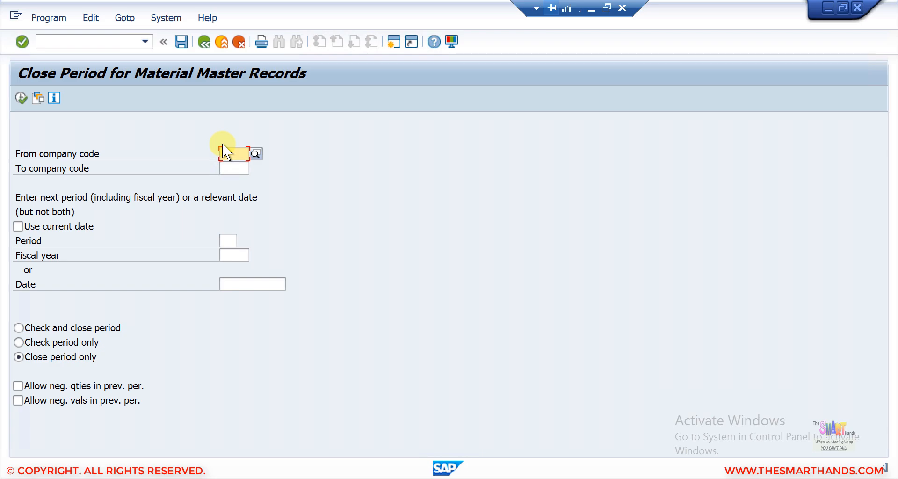
type("SDS")
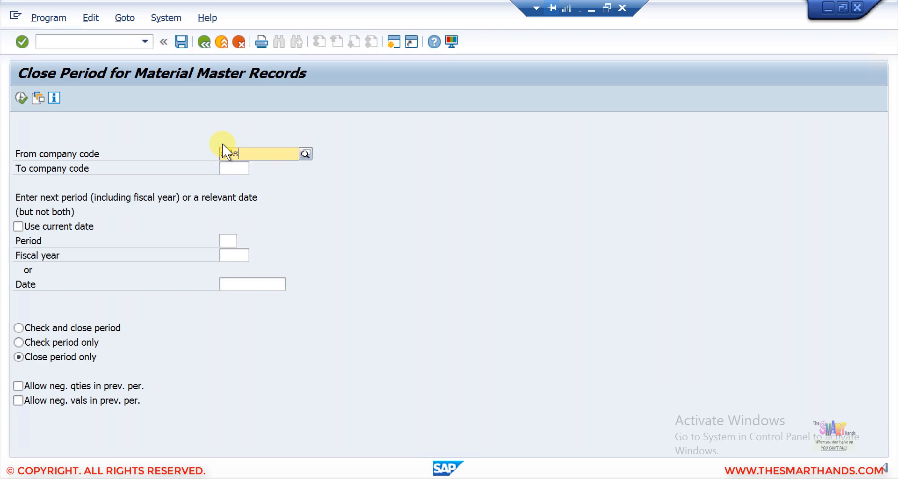
type("4")
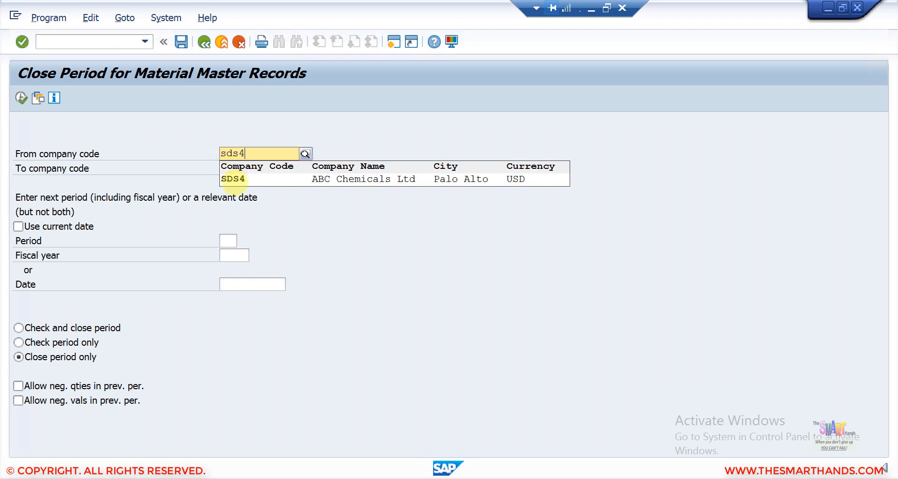
left_click(243, 180)
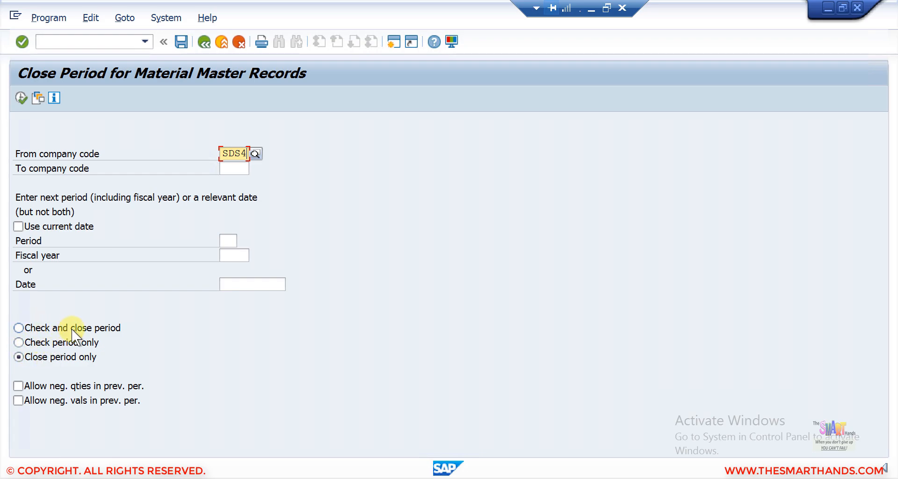
left_click(38, 341)
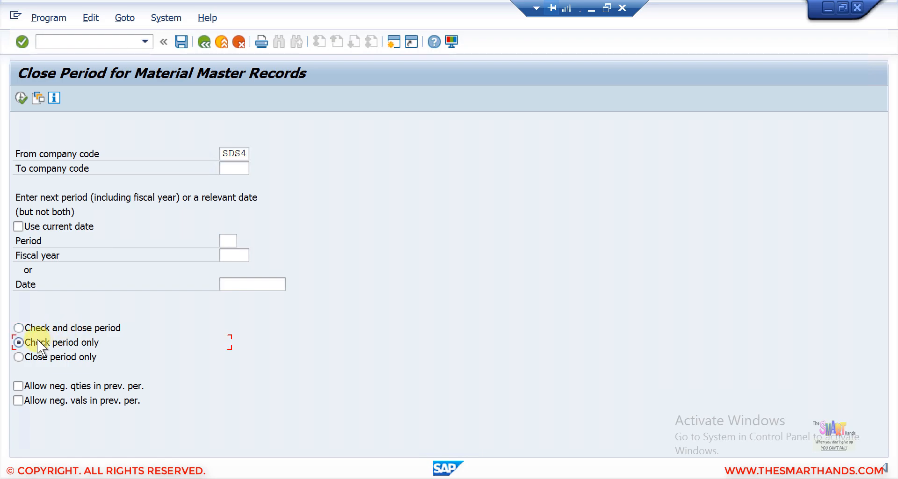
left_click(281, 284)
left_click(292, 283)
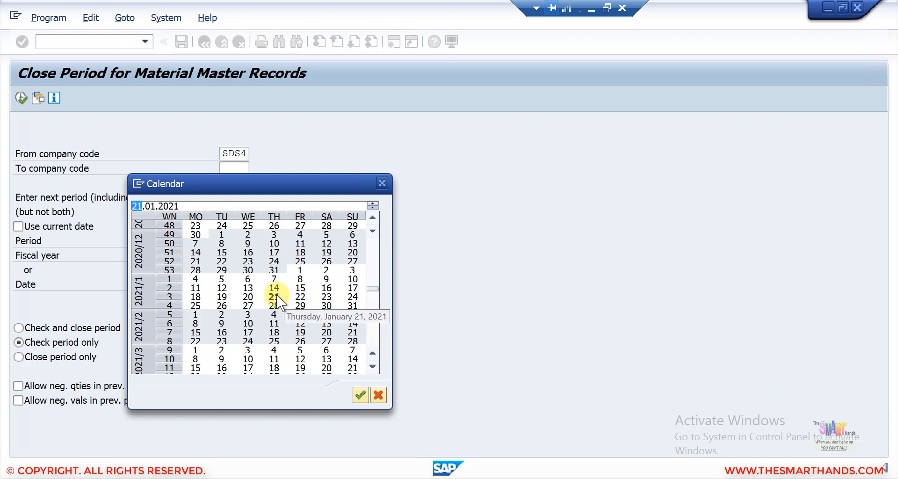
double_click(275, 296)
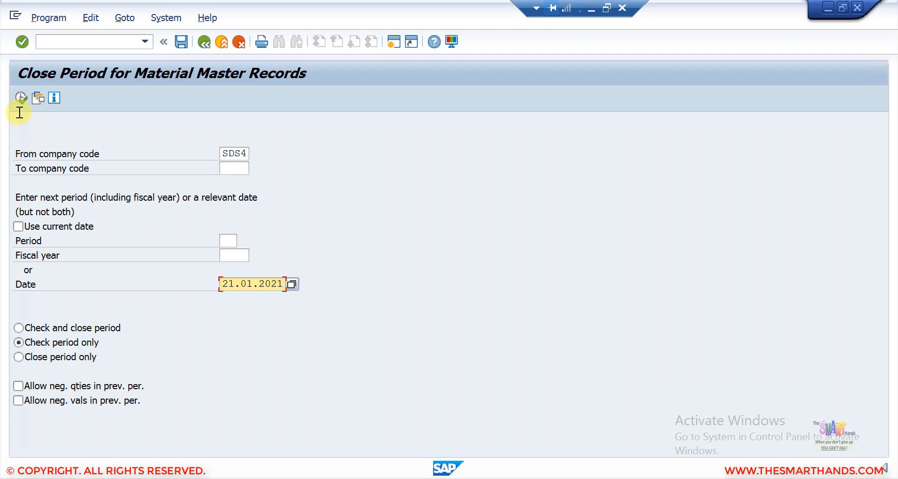
left_click(19, 102)
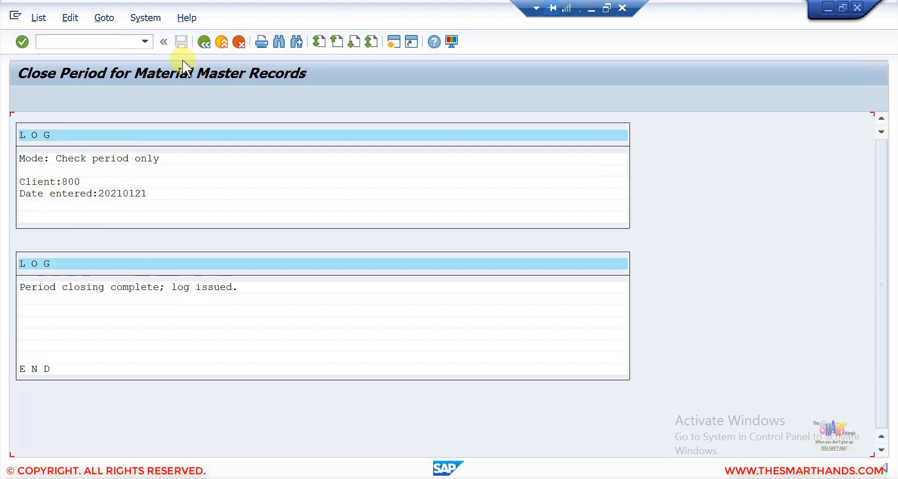
- Back on the selection screen, switch the mode to Check and close period
left_click(203, 43)
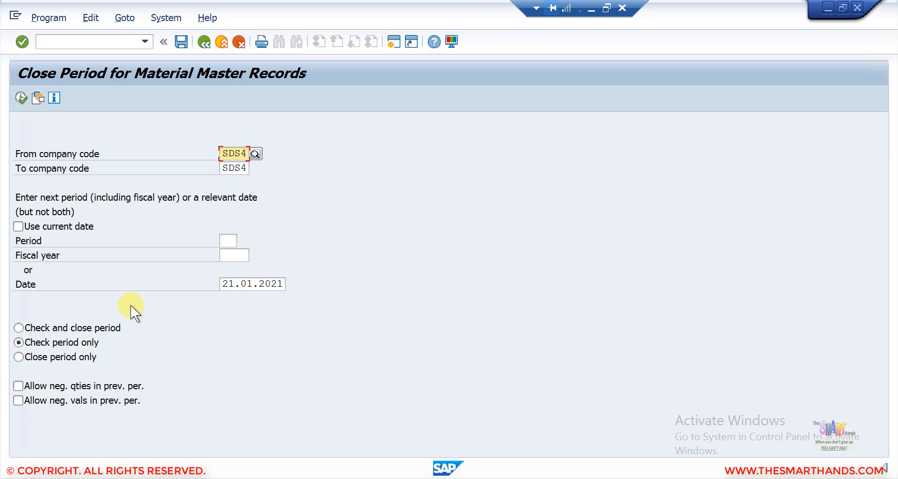
left_click_drag(229, 281, 310, 285)
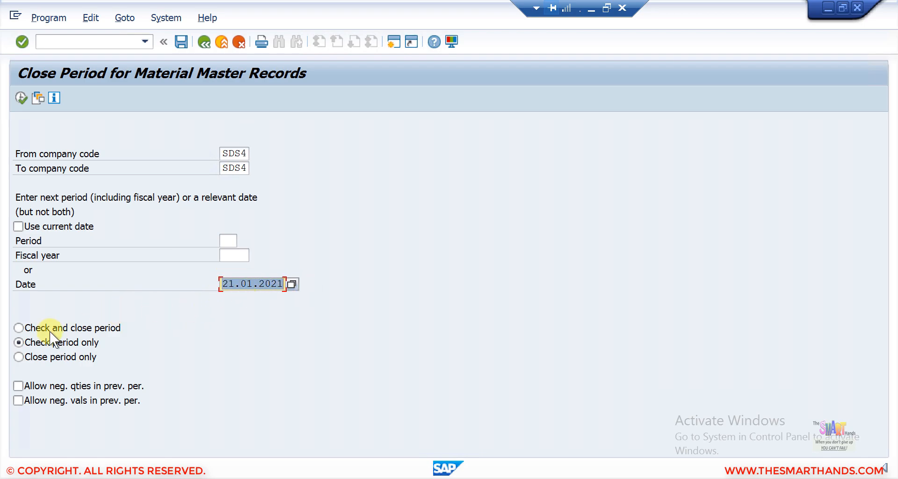
left_click(32, 327)
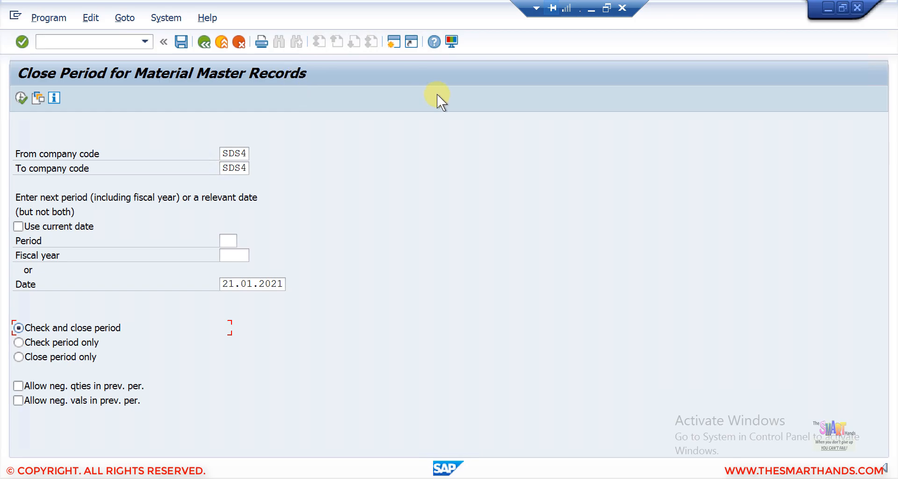
left_click(590, 7)
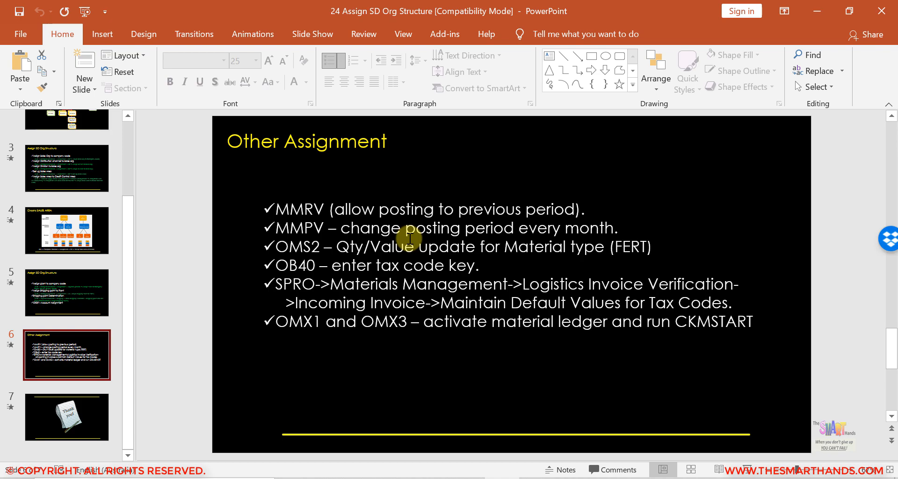
- Insert transaction MMPV into the Easy Access Favorites folder
left_click(534, 478)
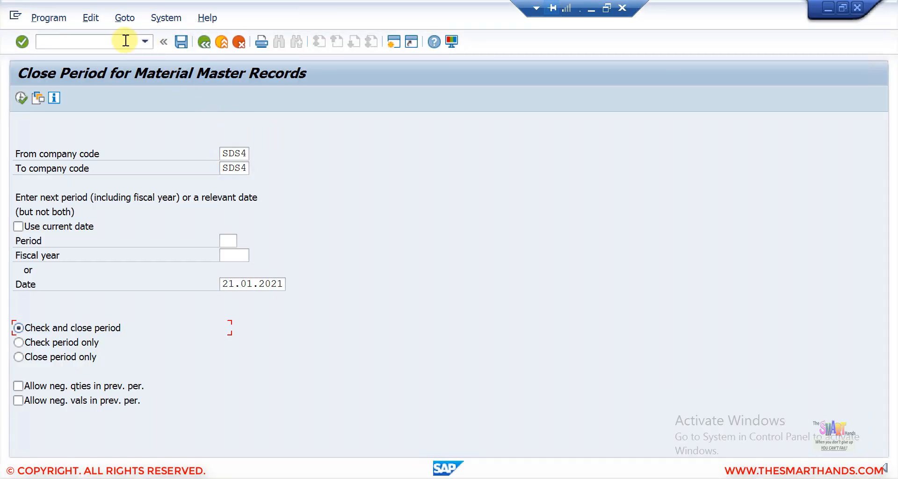
left_click(124, 41)
type("/n")
key("Return")
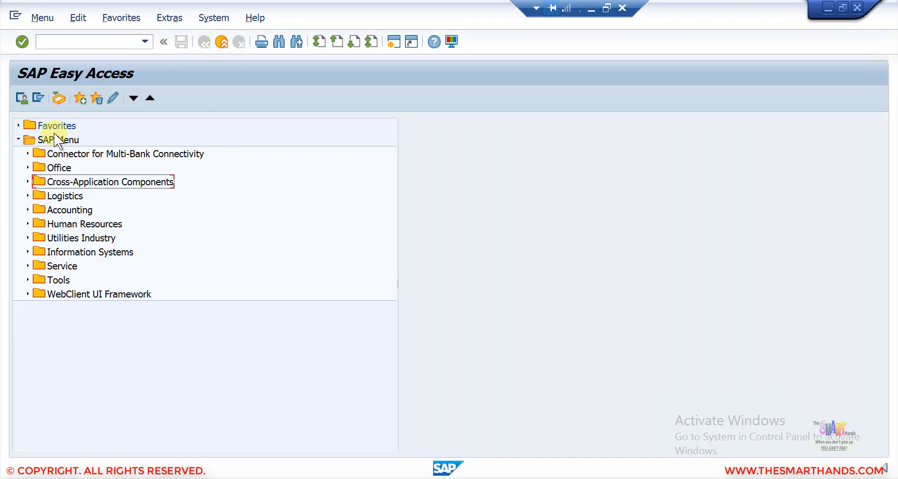
left_click(17, 126)
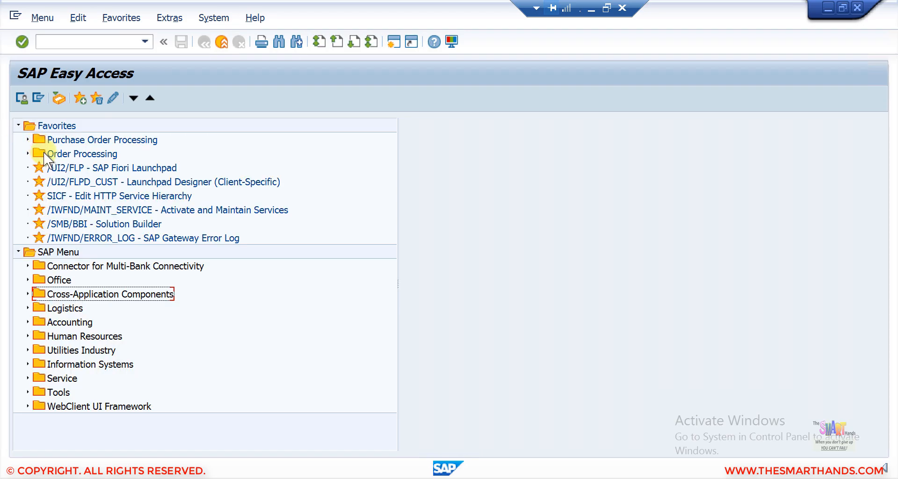
right_click(40, 128)
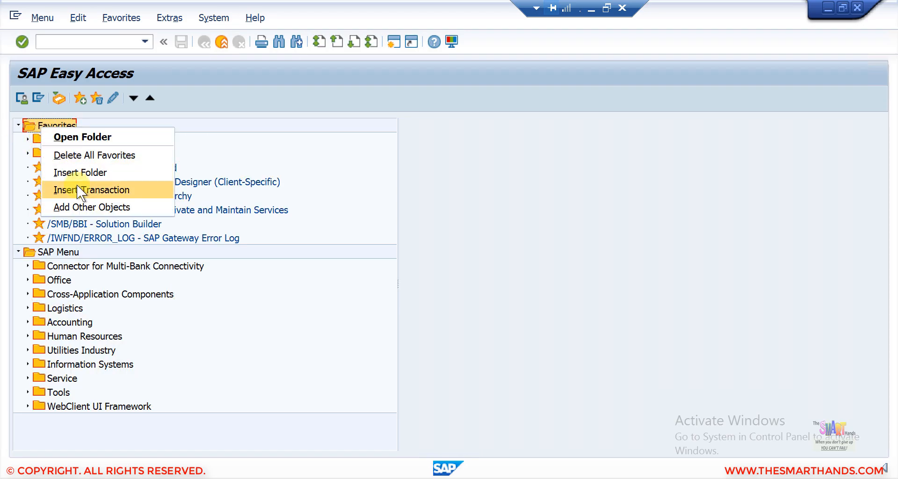
left_click(76, 190)
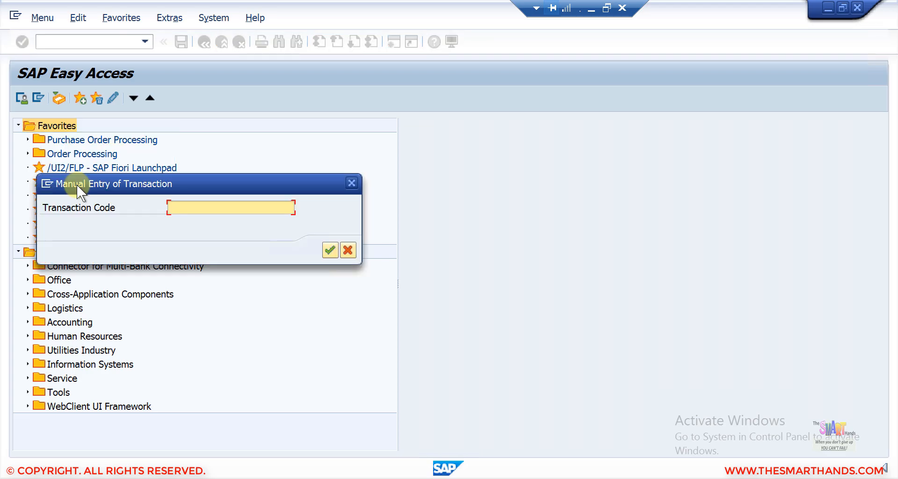
type("mmpv")
key("Return")
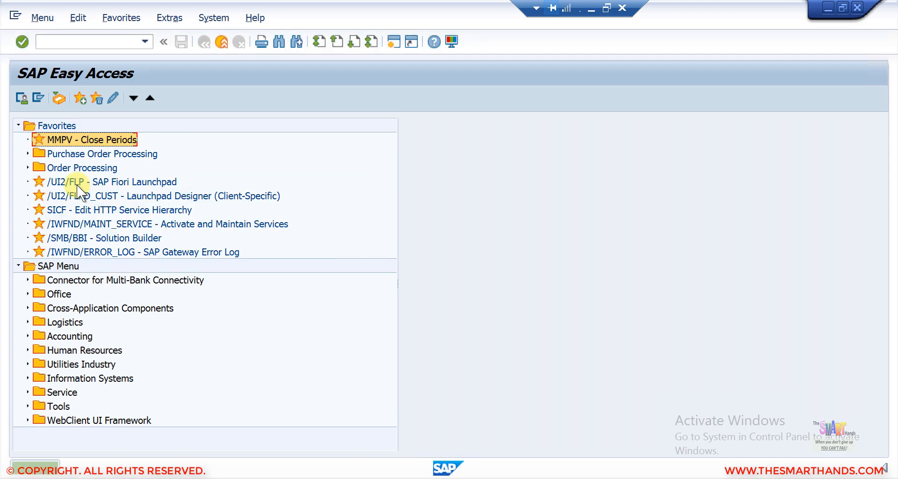
left_click(594, 7)
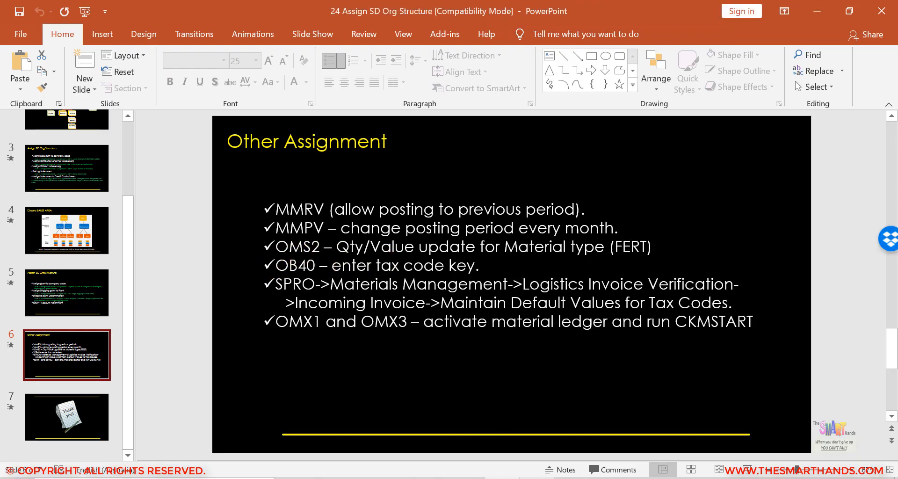
left_click(502, 477)
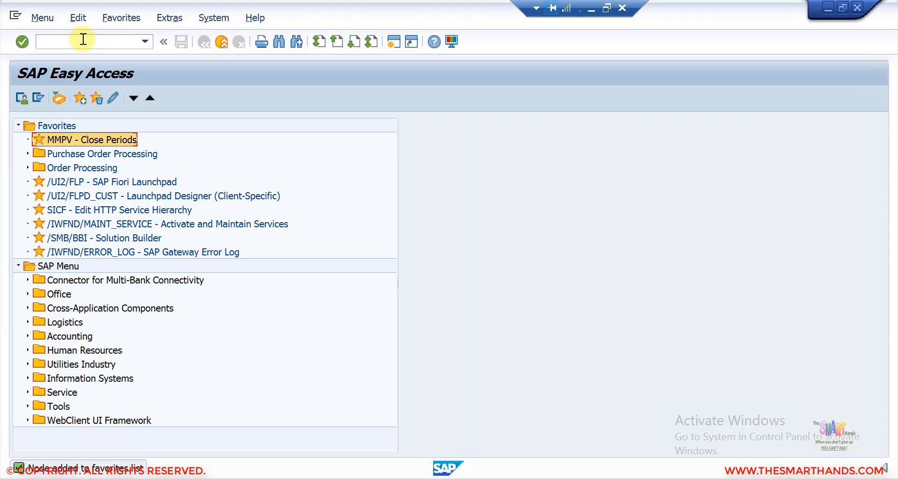
- Open quantity/value updating for material type FERT via OMS2
left_click(83, 39)
type("oms2")
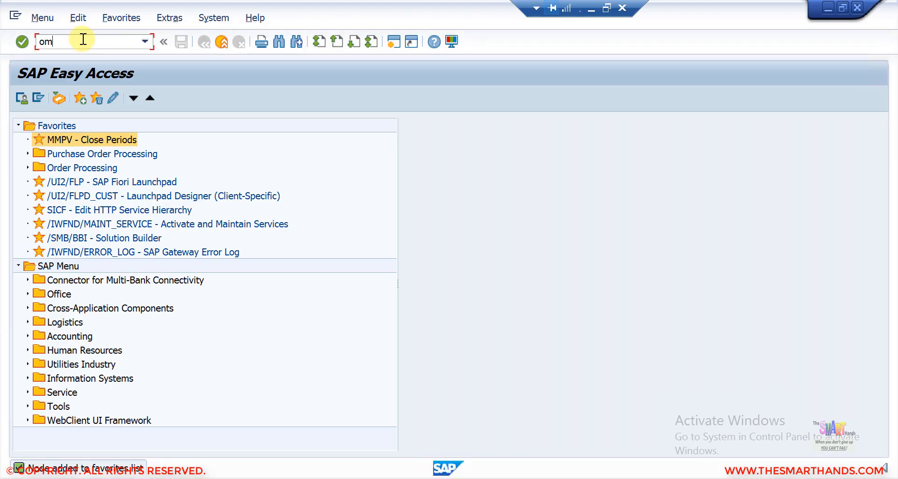
key("Return")
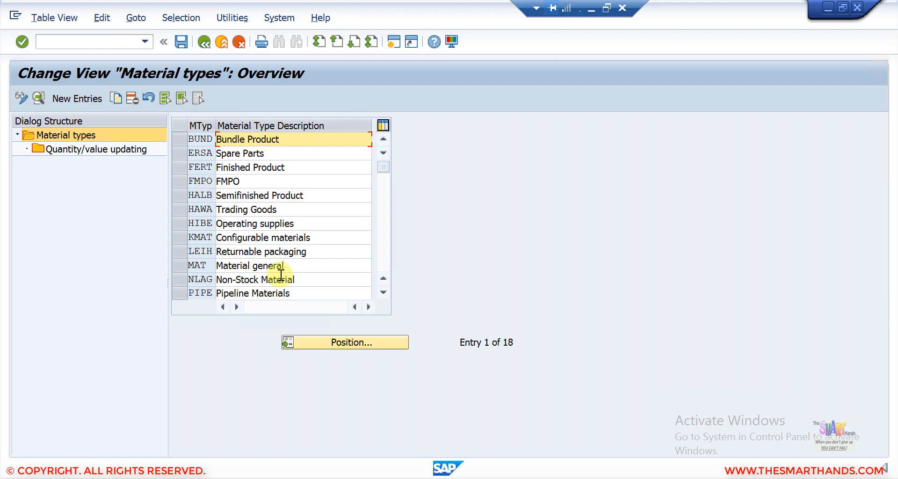
left_click(180, 168)
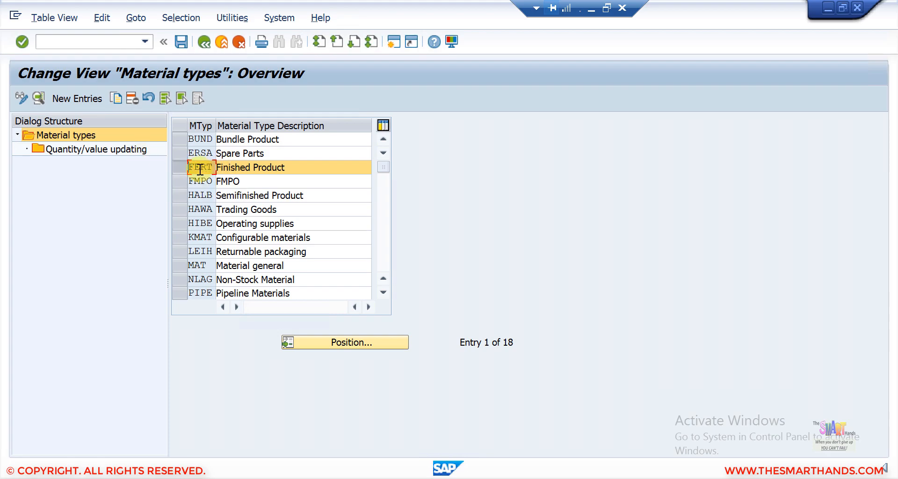
left_click(99, 148)
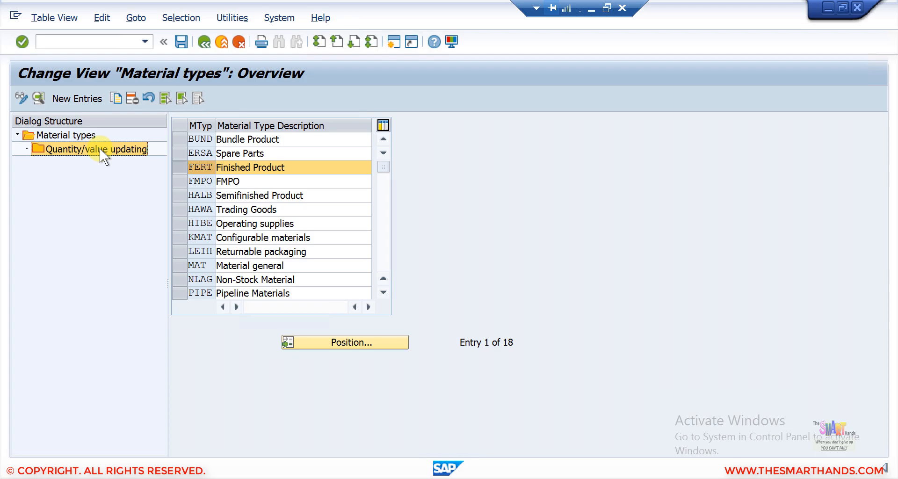
double_click(100, 148)
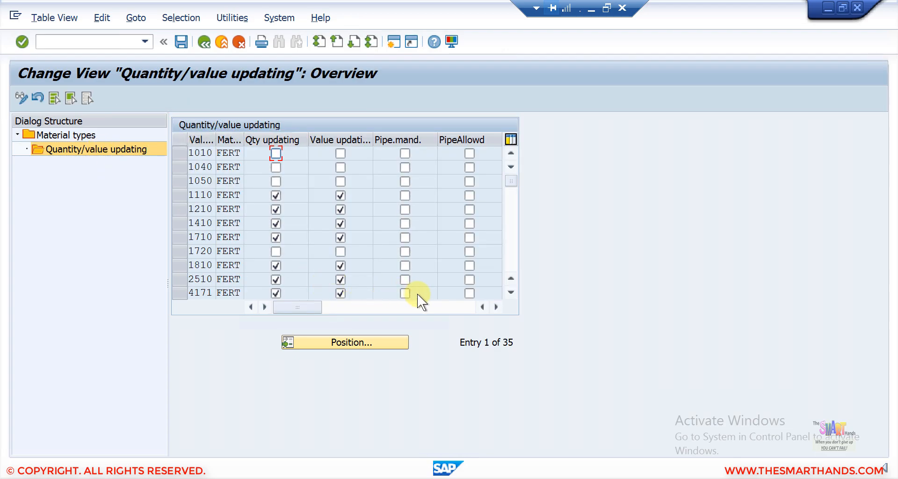
- Turn on quantity updating for valuation area SDS4 and return to the material types list
left_click(341, 336)
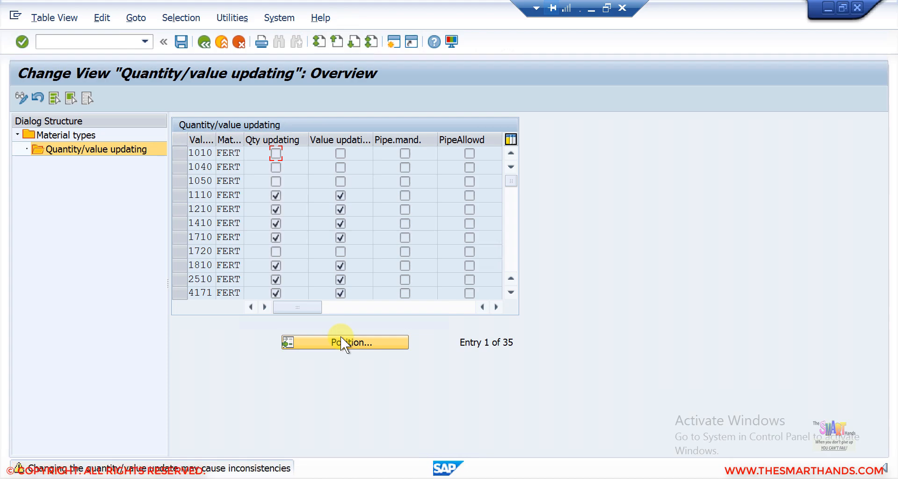
left_click(340, 342)
type("sds4")
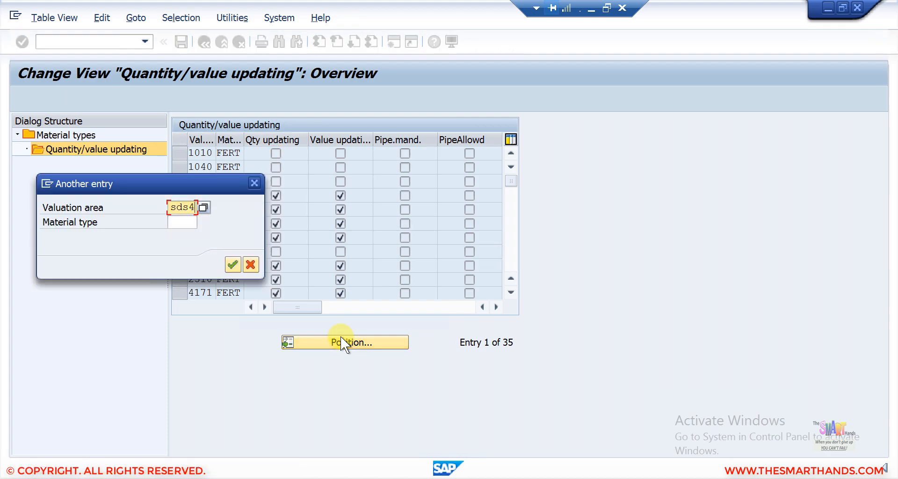
key("Return")
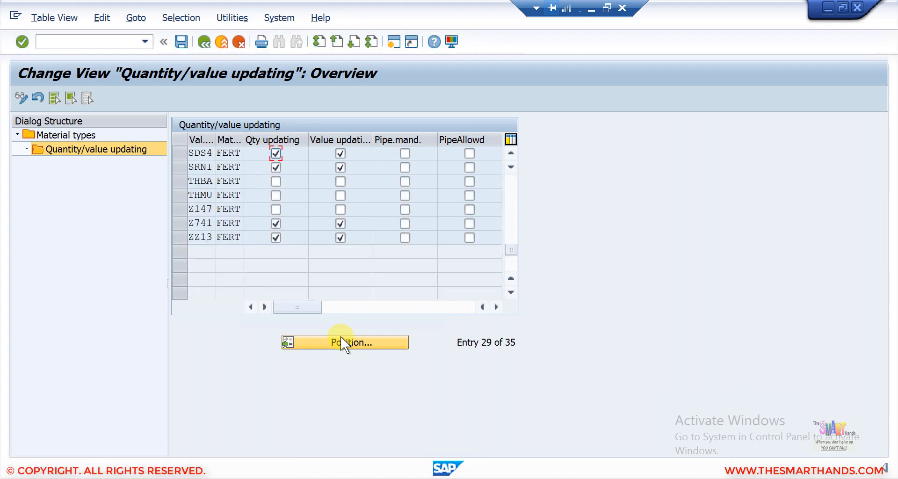
left_click(276, 153)
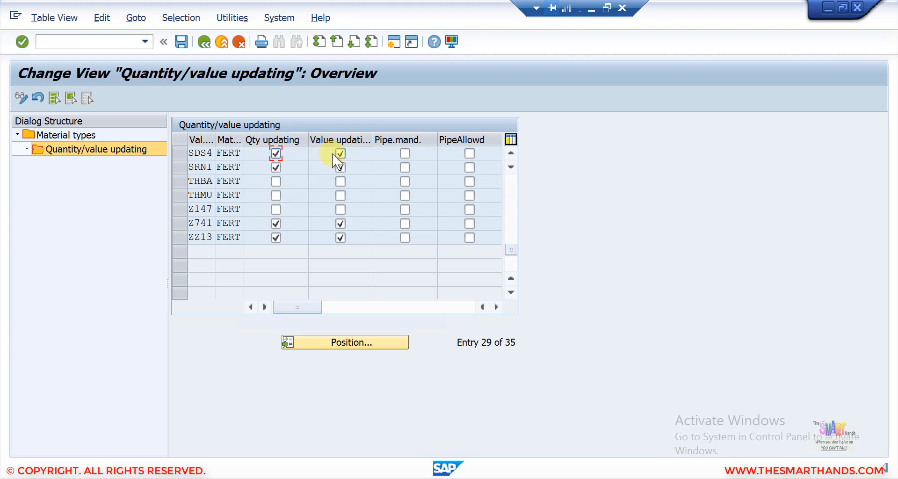
left_click(202, 41)
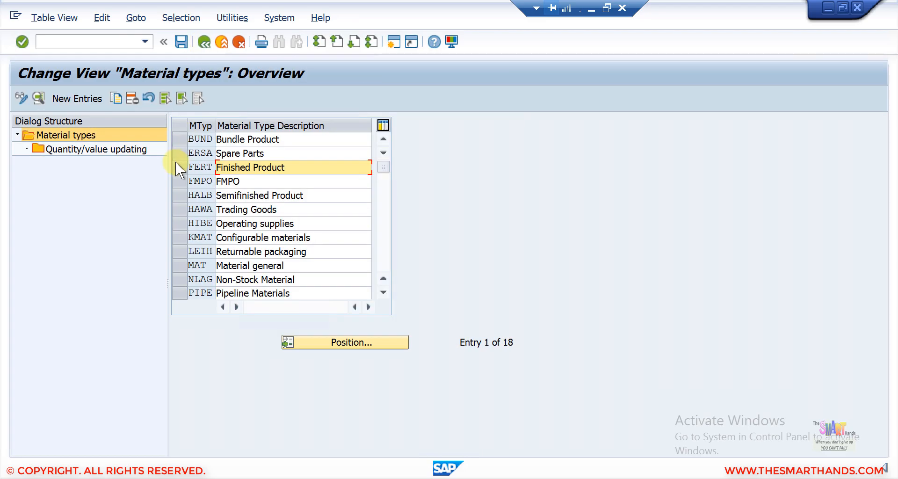
- Open HAWA's quantity/value updating and position on valuation area SDS4 to confirm both are ticked
left_click(183, 213)
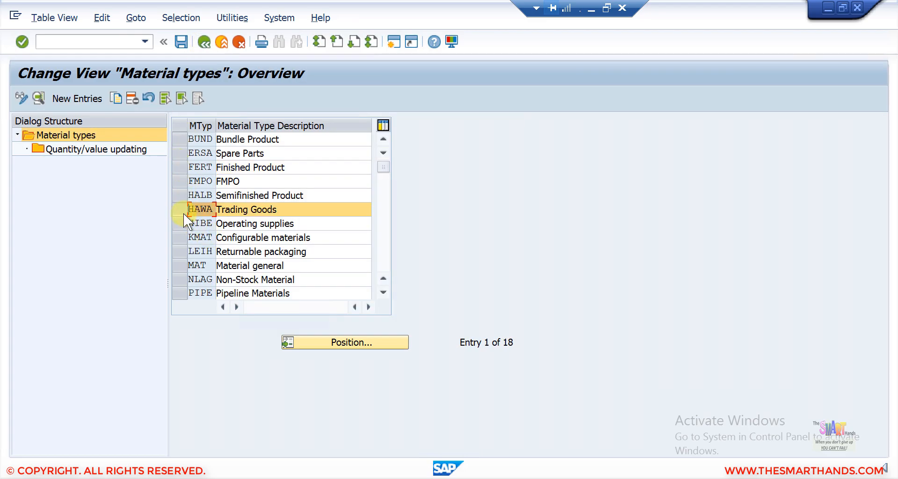
left_click(104, 150)
double_click(104, 150)
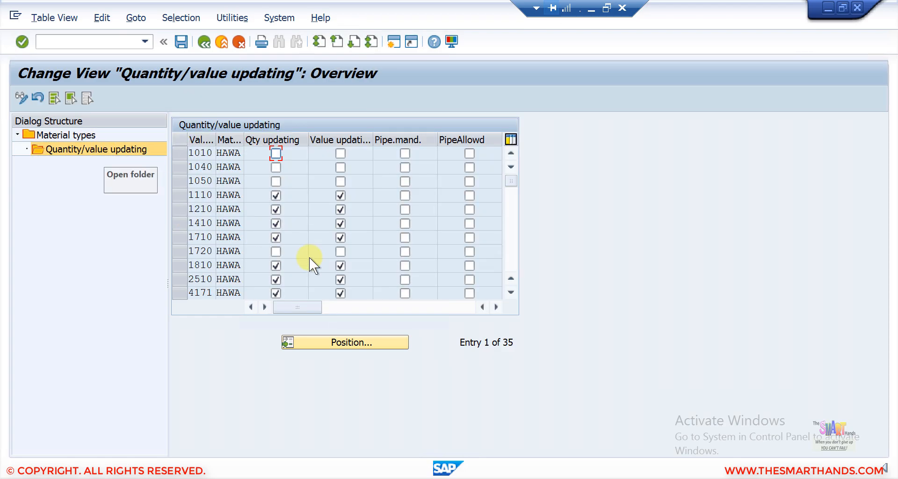
left_click(337, 344)
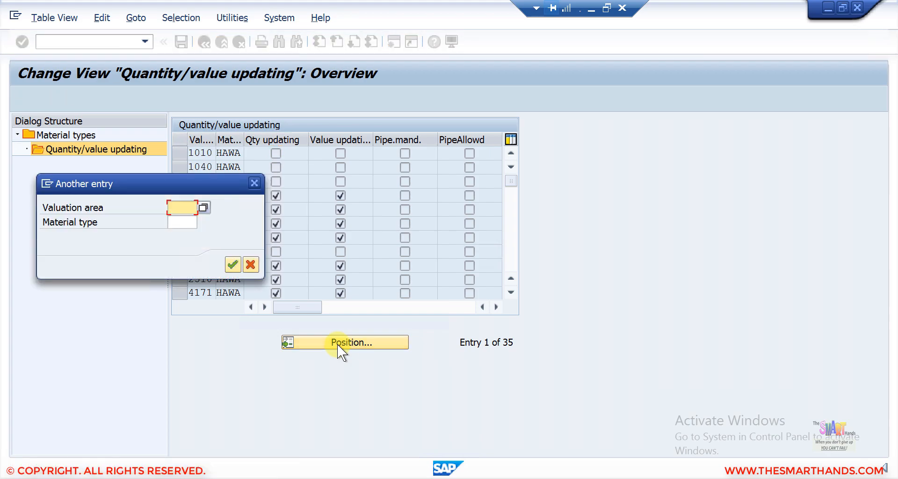
type("sds4")
key("Return")
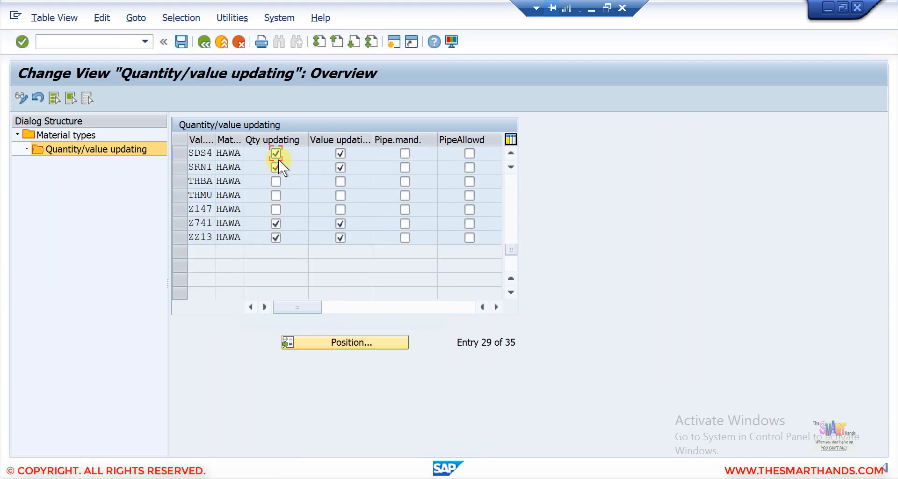
left_click(590, 10)
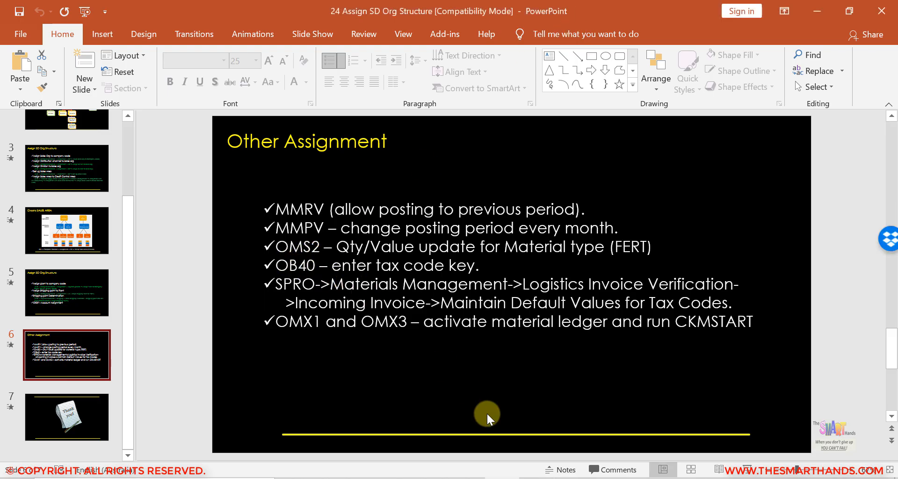
left_click(535, 477)
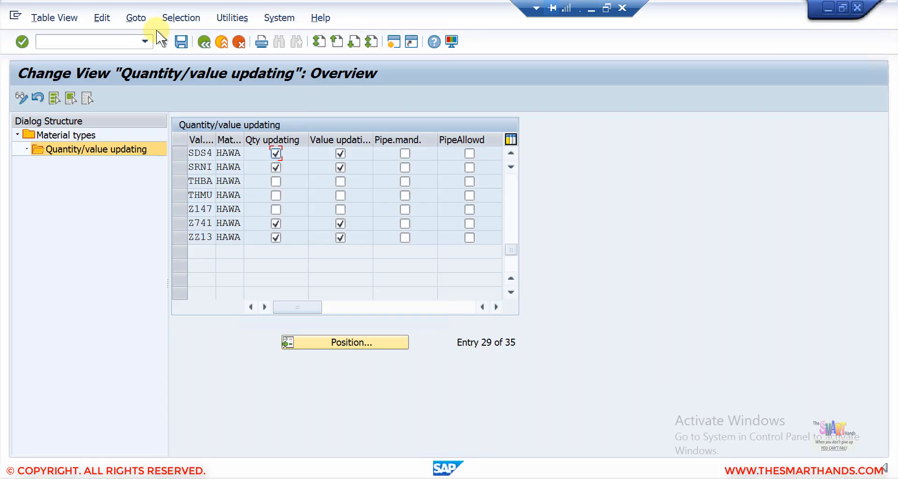
- Run OB40 and select the Input tax (VST) procedure in the %TX procedures list
left_click(105, 40)
type("/nob40")
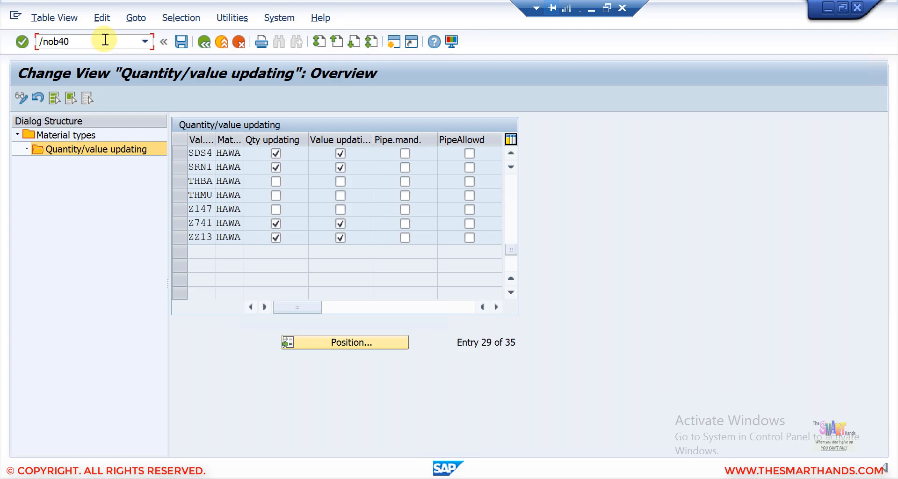
key("Return")
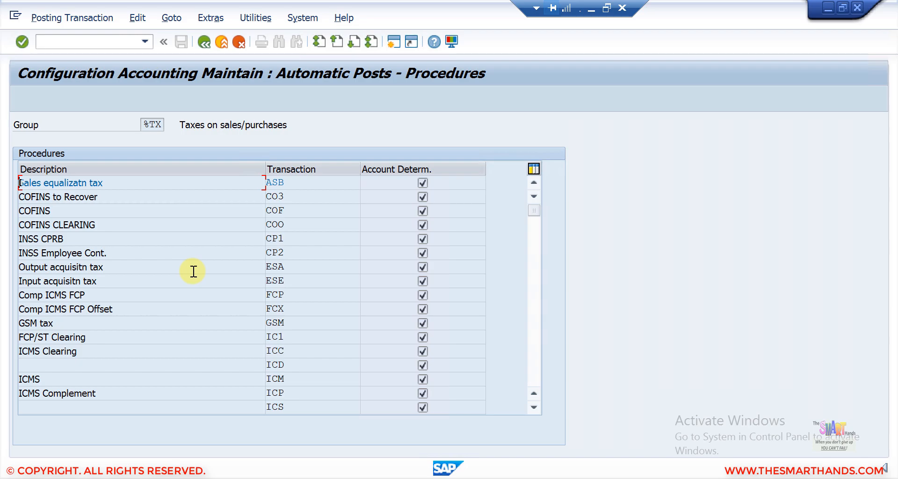
scroll(194, 271, "down", 20)
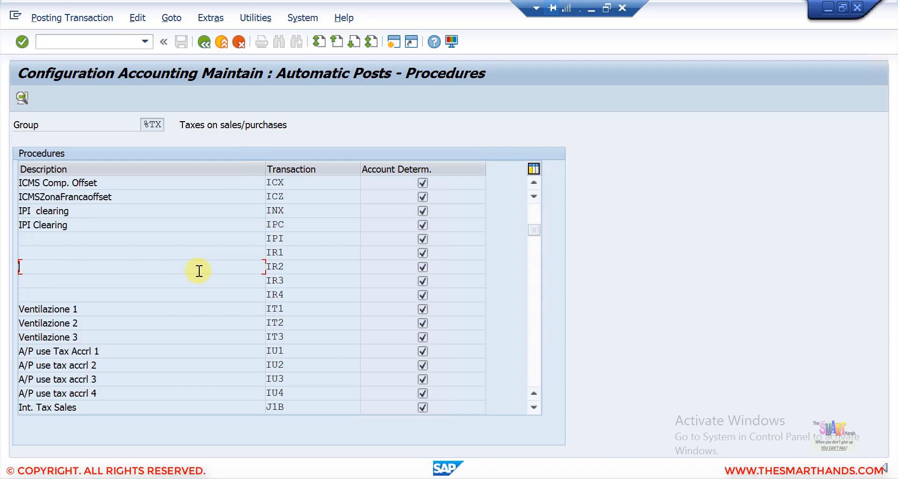
scroll(208, 269, "down", 6)
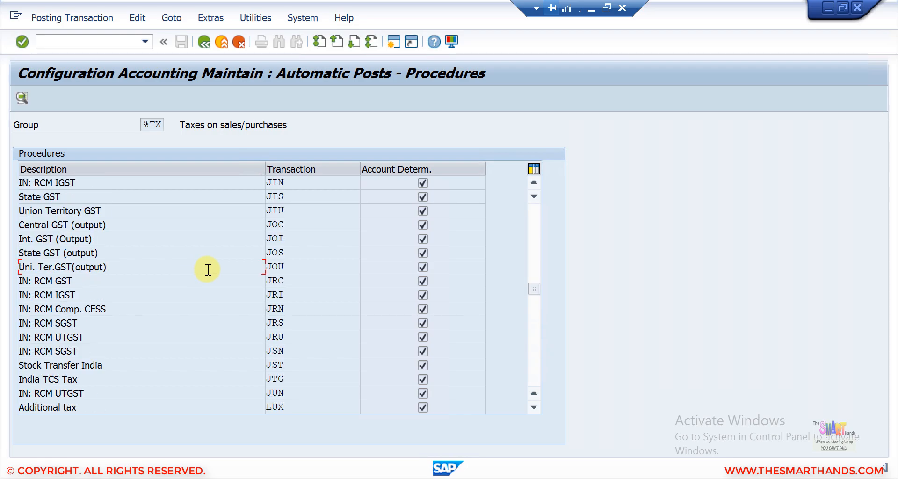
scroll(208, 269, "down", 6)
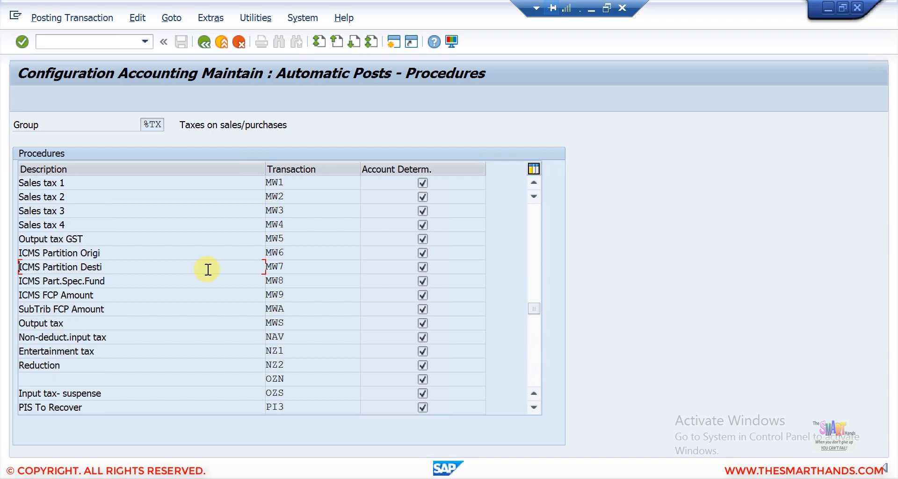
scroll(208, 269, "down", 6)
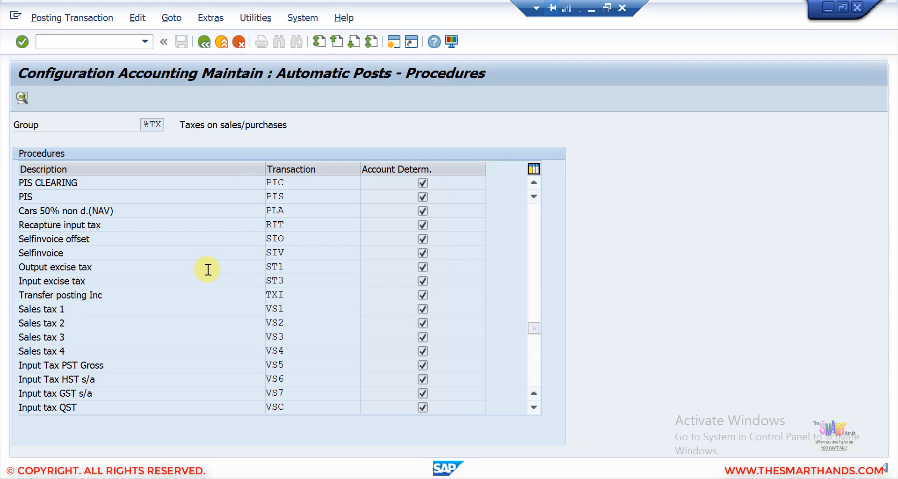
scroll(207, 269, "down", 6)
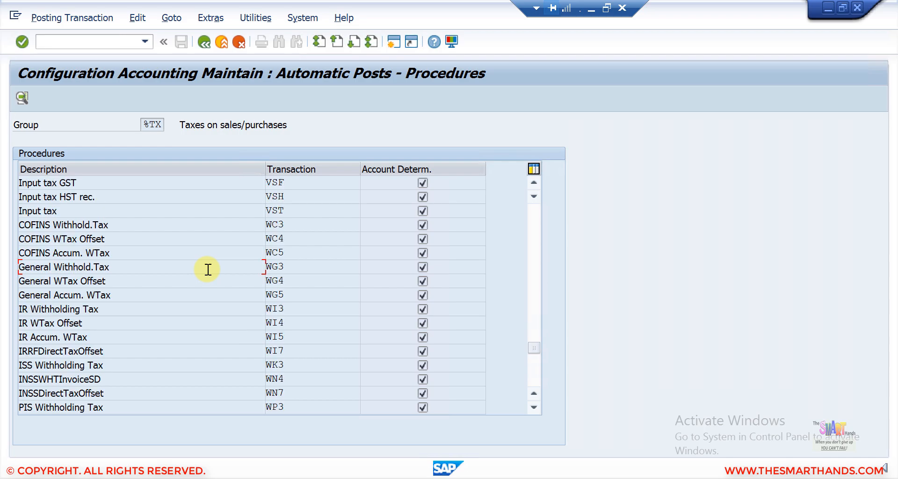
left_click(77, 210)
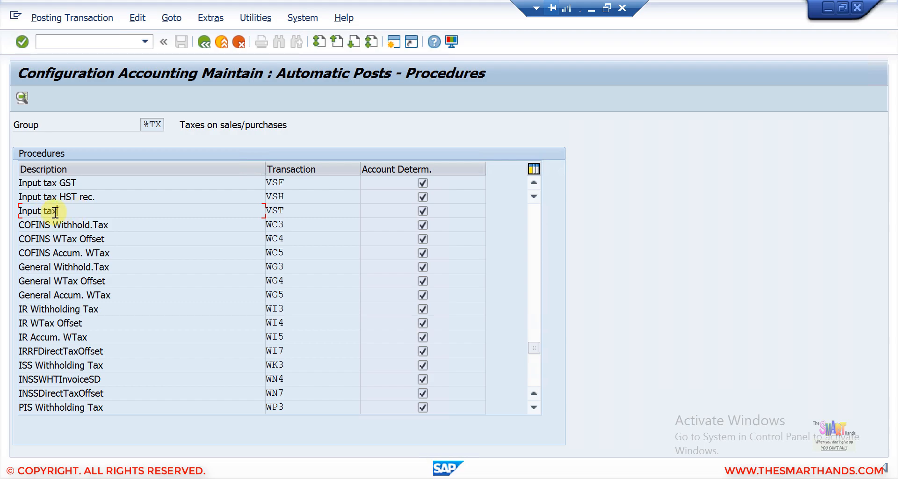
- Check VST's posting keys under chart of accounts YCOA are debit 40 and credit 50, then go back
left_click(173, 19)
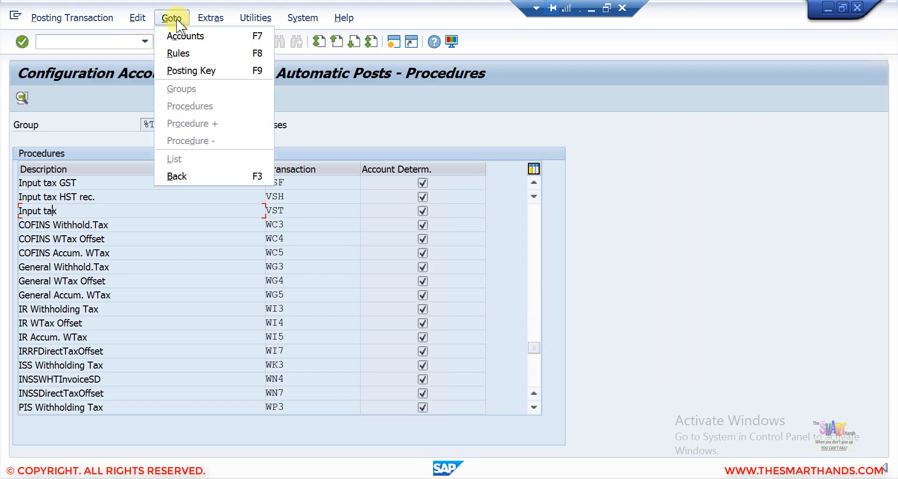
left_click(178, 52)
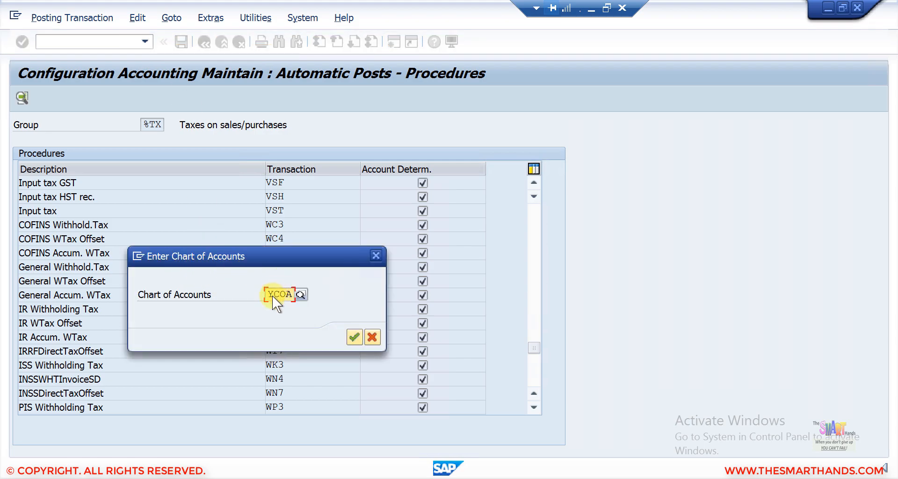
left_click(300, 293)
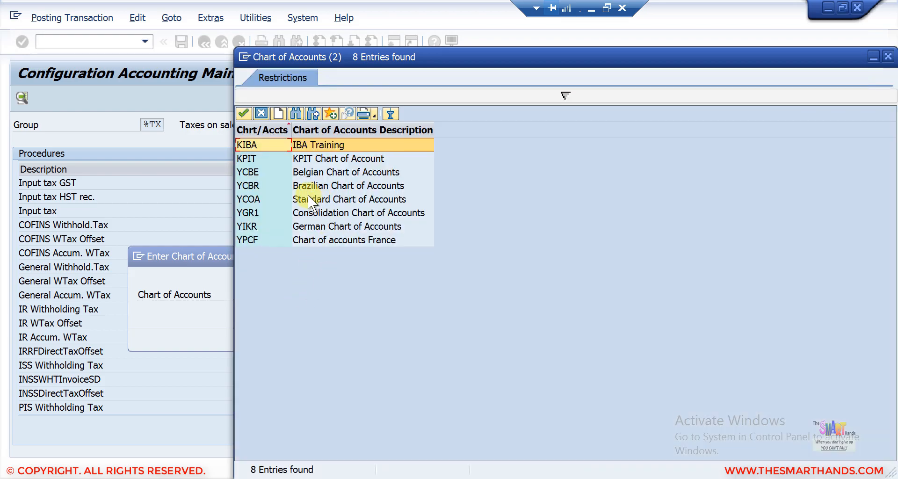
left_click(308, 197)
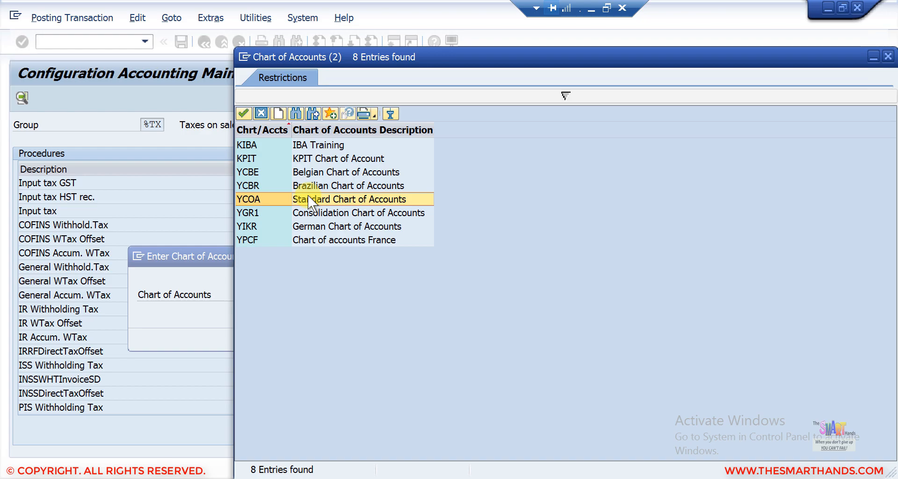
left_click(249, 114)
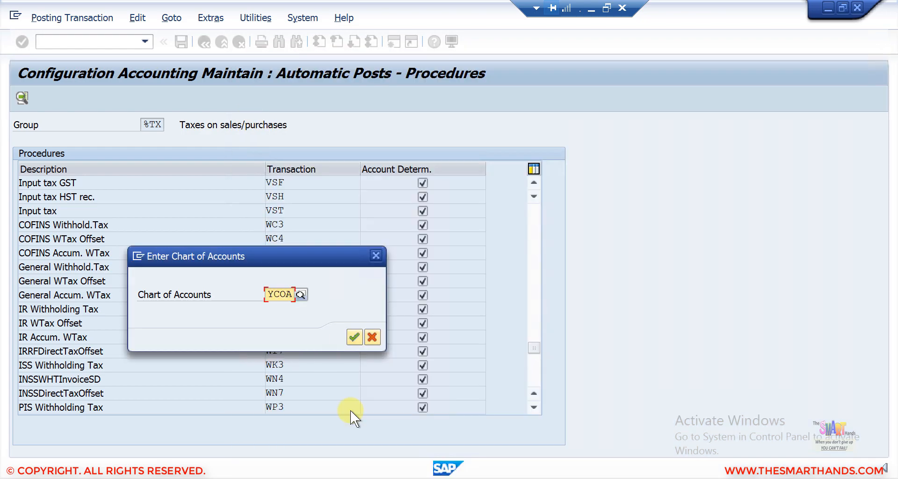
left_click(350, 336)
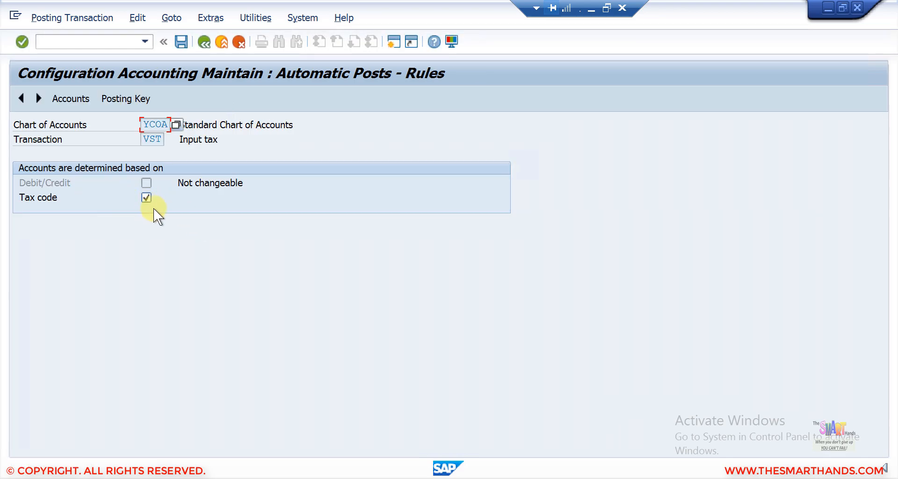
left_click(126, 99)
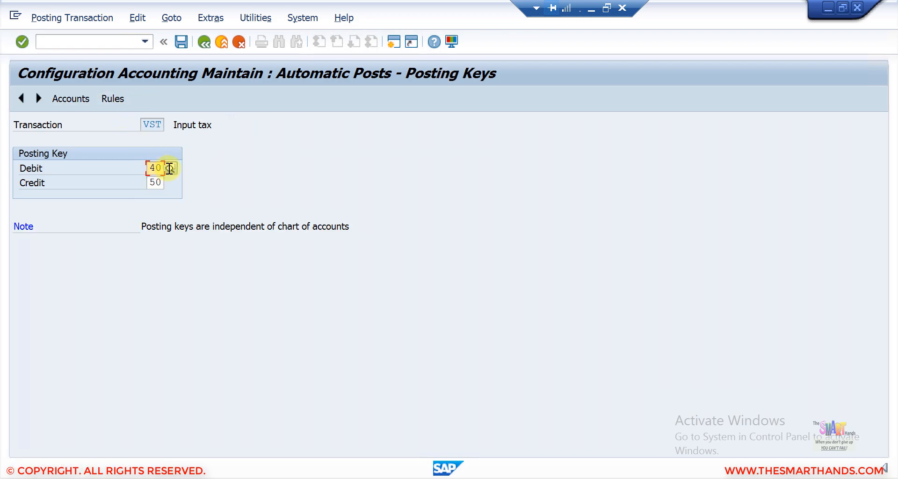
left_click(204, 42)
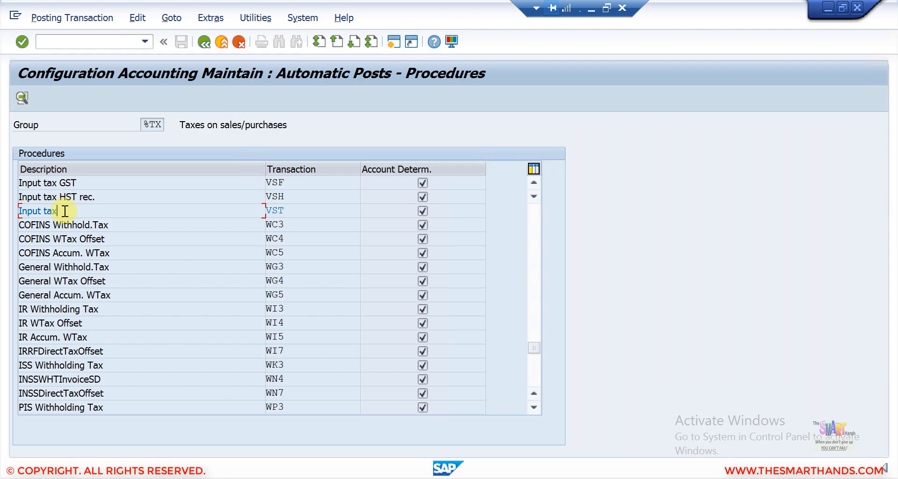
- Verify Output tax MWS rules use the tax code with posting keys 40/50, then exit to SAP Easy Access
scroll(65, 211, "down", 5)
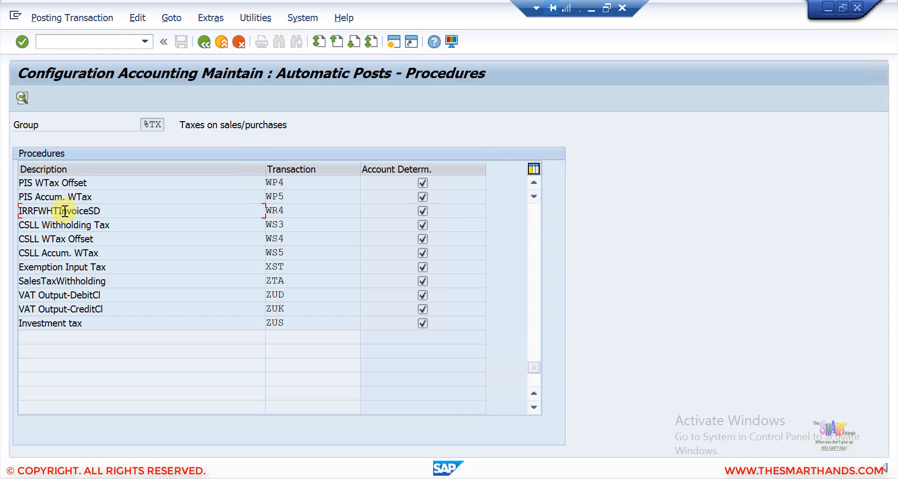
scroll(65, 210, "up", 5)
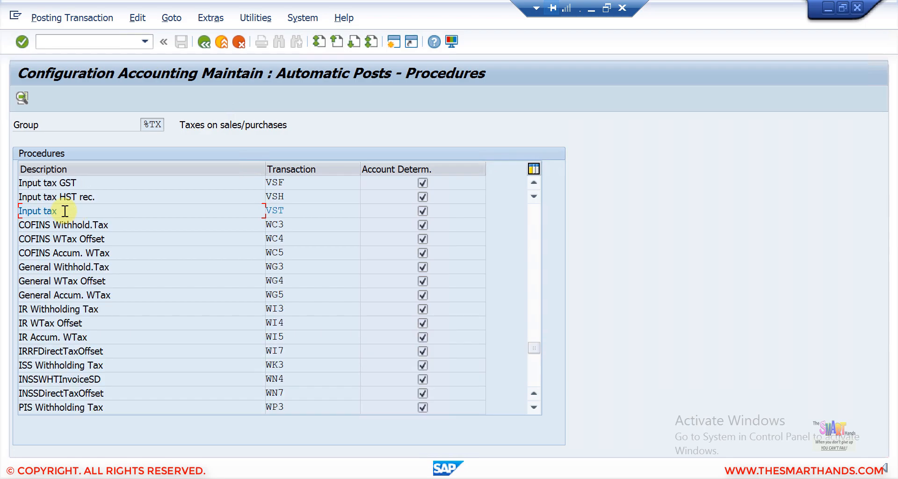
scroll(65, 211, "up", 5)
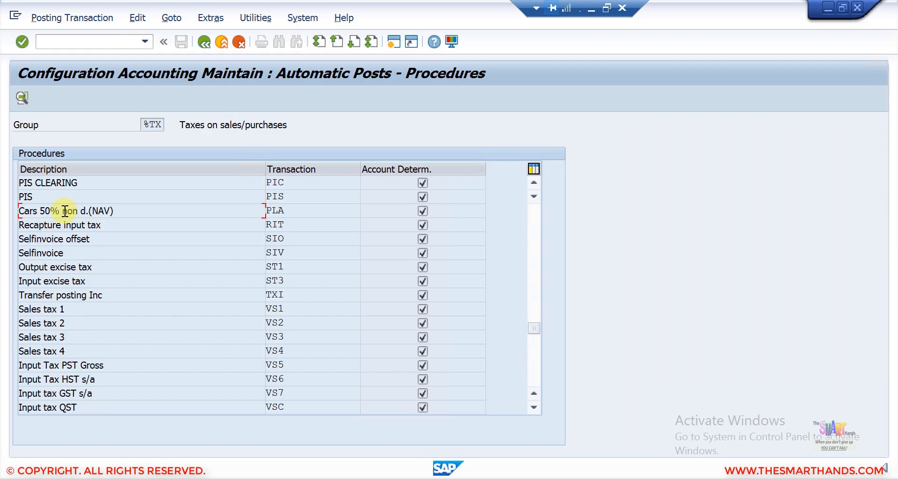
scroll(65, 211, "up", 5)
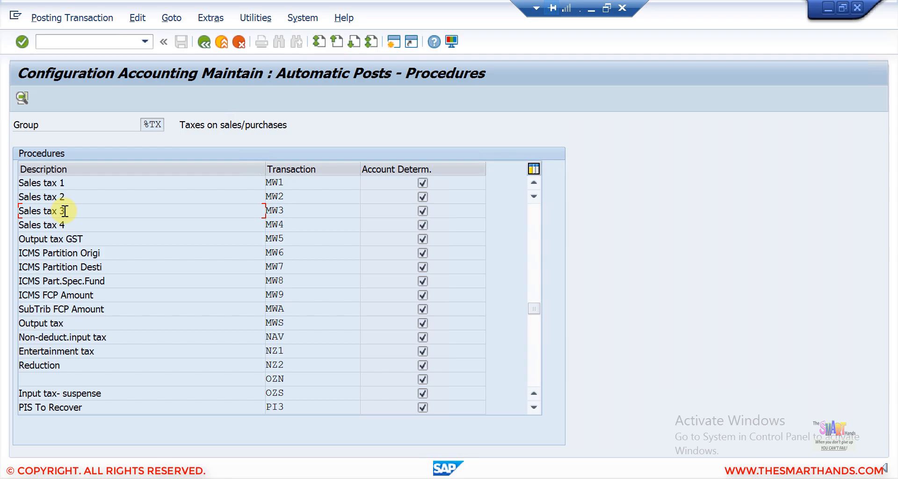
scroll(64, 211, "up", 5)
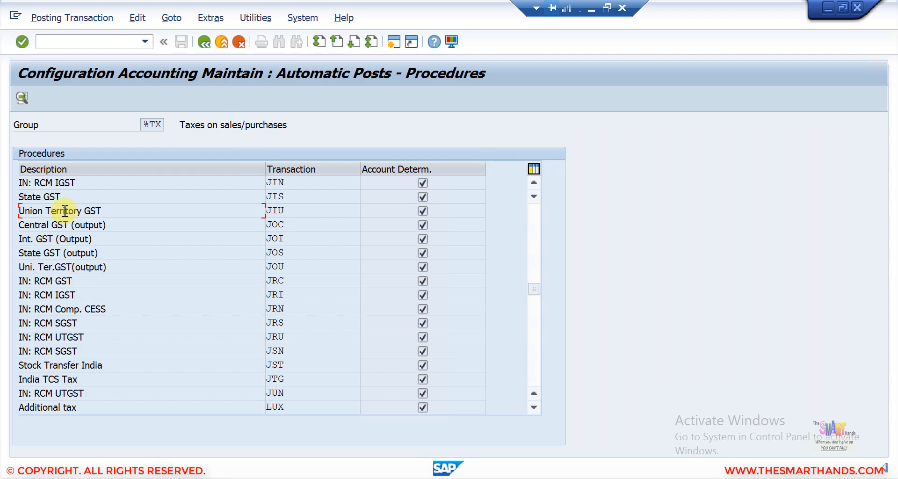
scroll(64, 211, "up", 5)
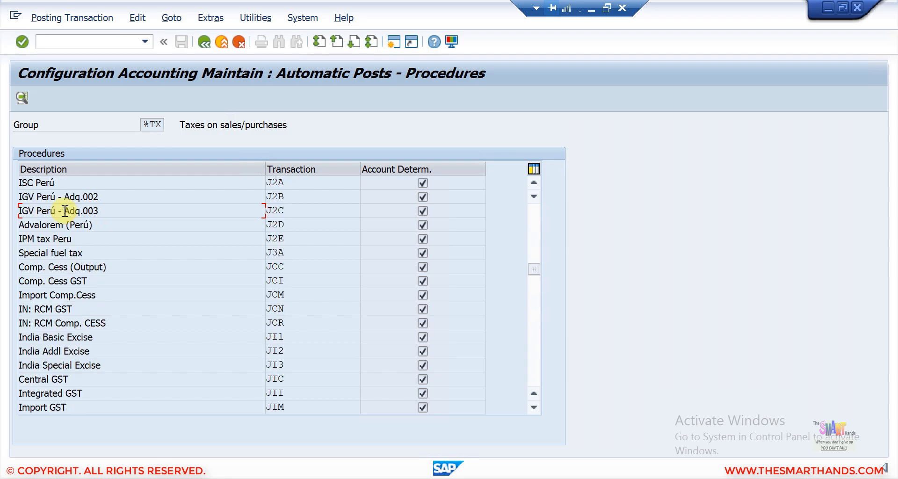
scroll(64, 211, "up", 5)
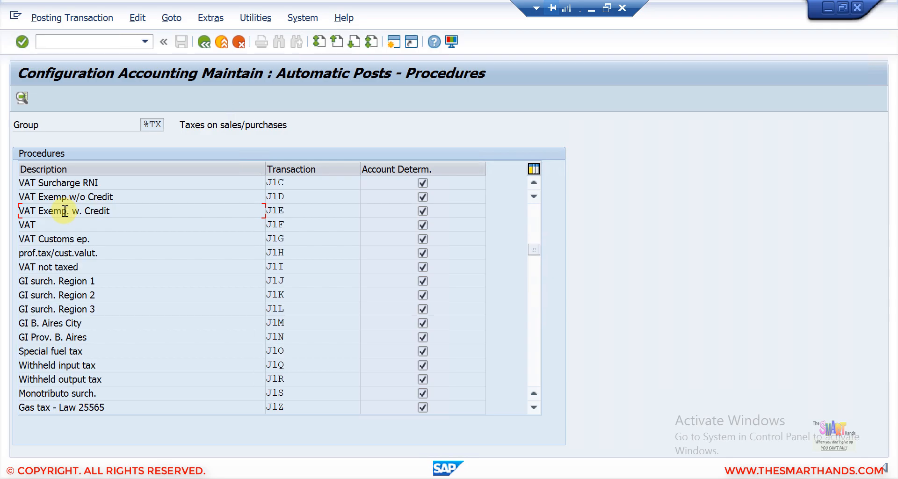
scroll(64, 211, "up", 5)
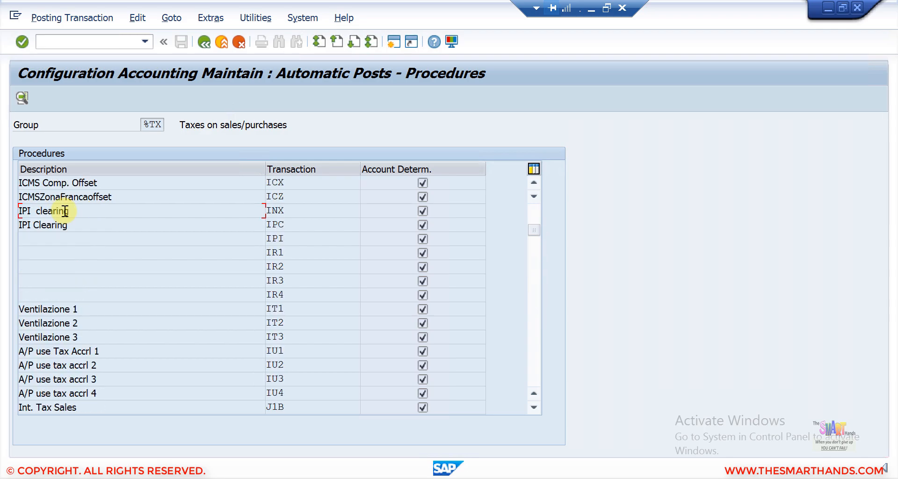
scroll(65, 211, "up", 5)
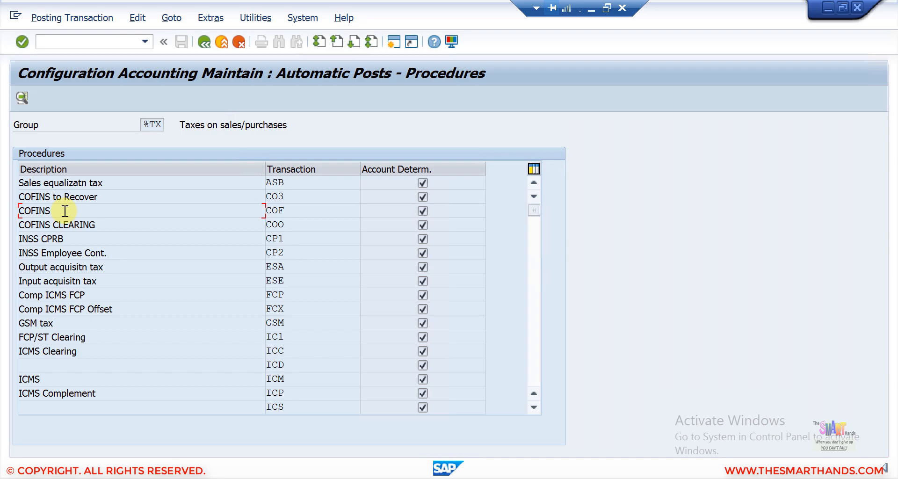
scroll(65, 211, "down", 5)
scroll(64, 211, "down", 5)
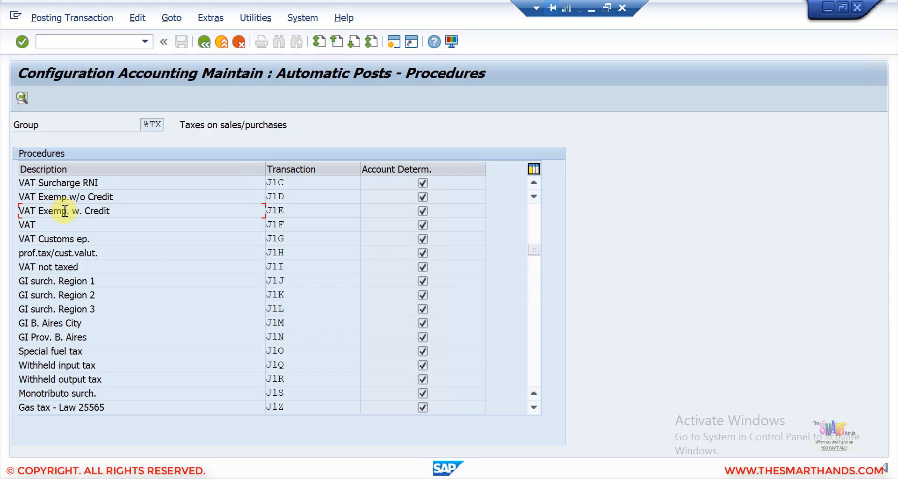
scroll(65, 211, "down", 5)
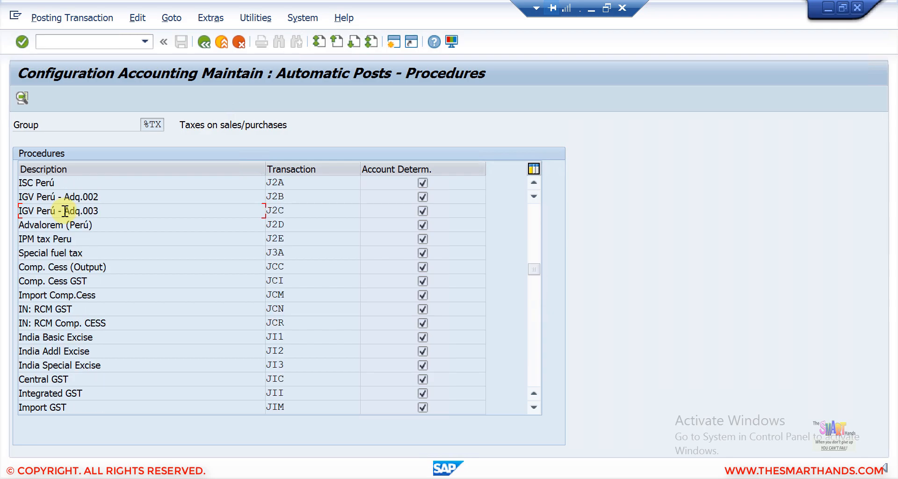
scroll(65, 211, "down", 5)
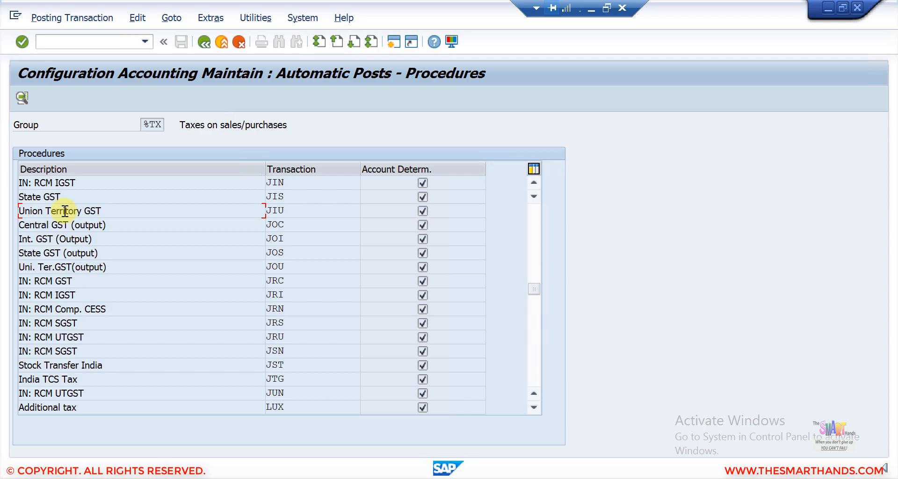
scroll(65, 211, "down", 5)
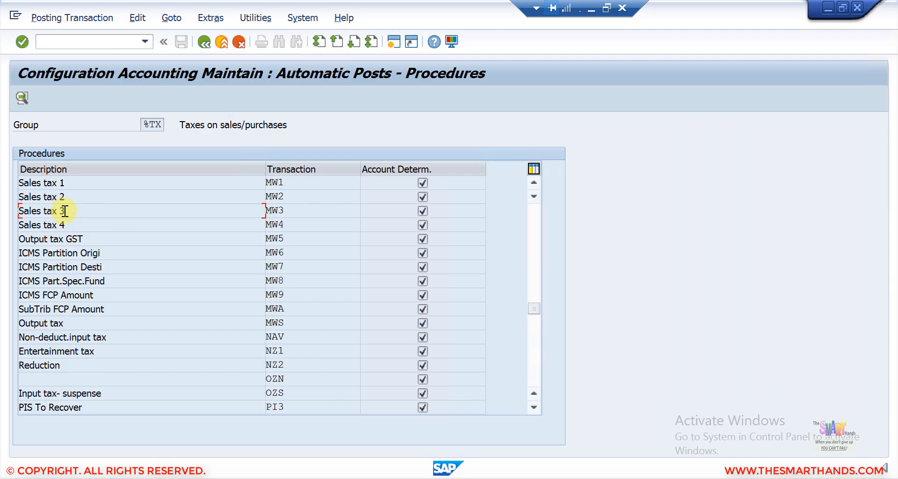
left_click(58, 323)
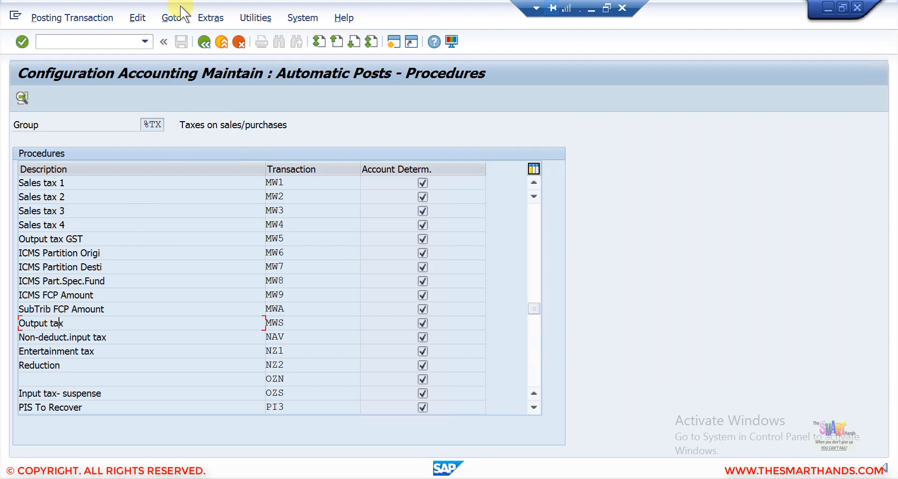
left_click(173, 18)
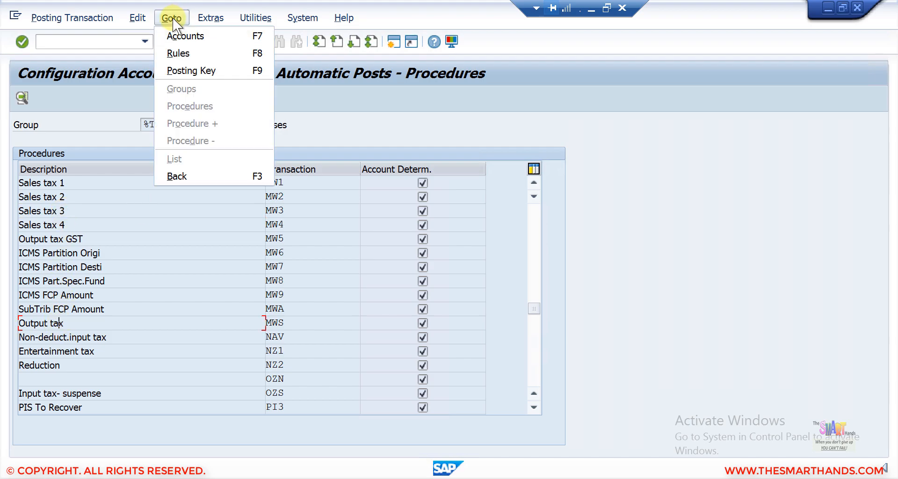
left_click(178, 53)
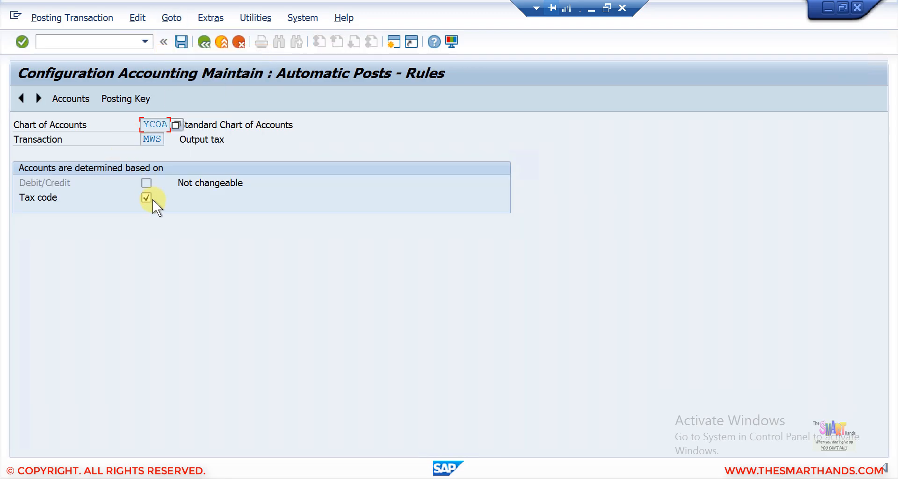
left_click(126, 98)
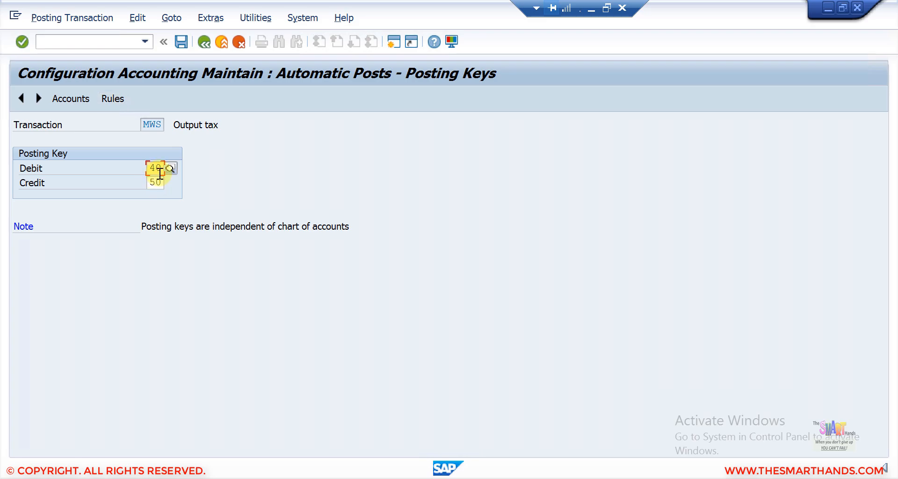
left_click(224, 41)
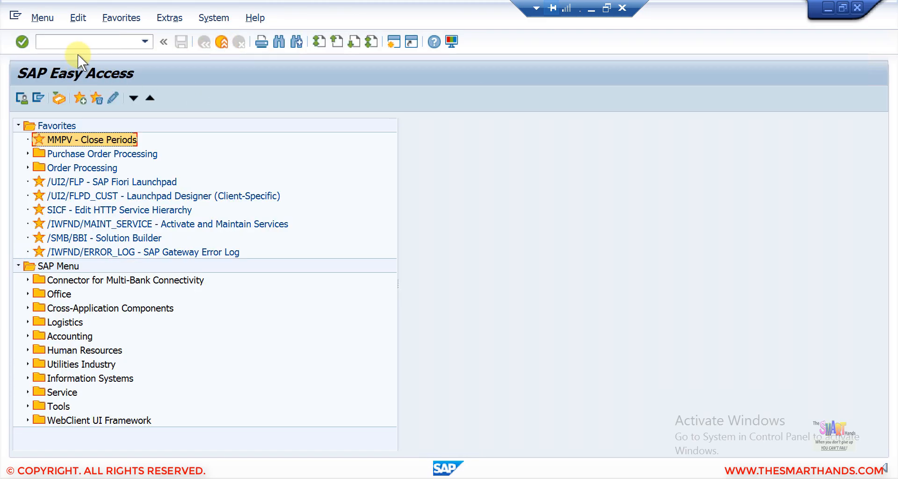
- Start transaction SPRO and open the SAP Reference IMG
left_click(77, 41)
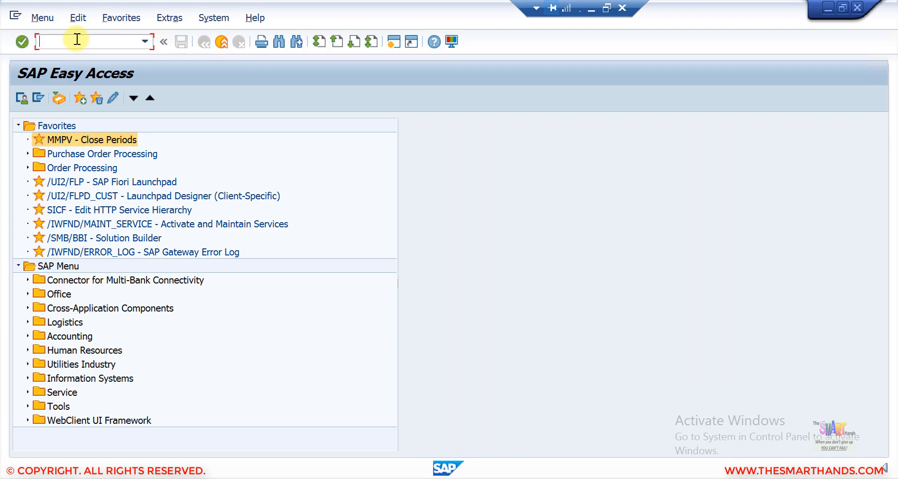
type("spro")
key("Return")
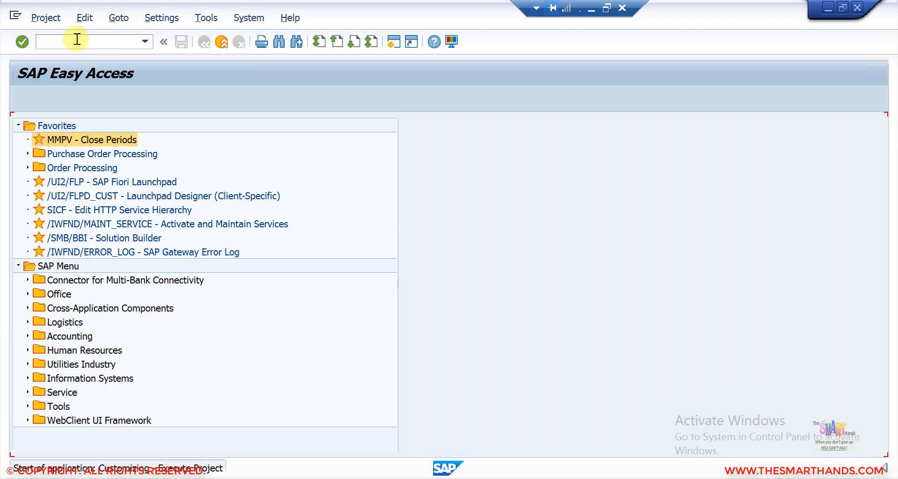
left_click(82, 96)
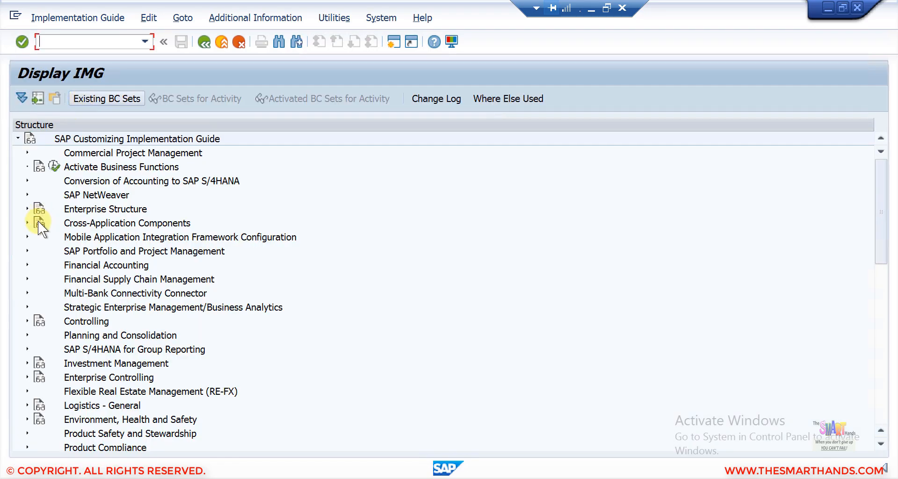
- Go to General Ledger Accounting > G/L Accounts > Preparations and execute Assign Company Code to Chart of Accounts
left_click(27, 265)
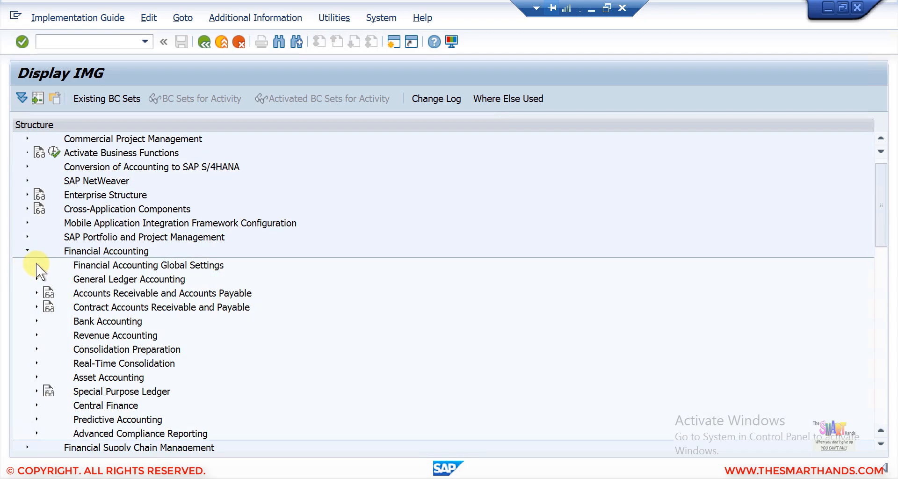
left_click(35, 263)
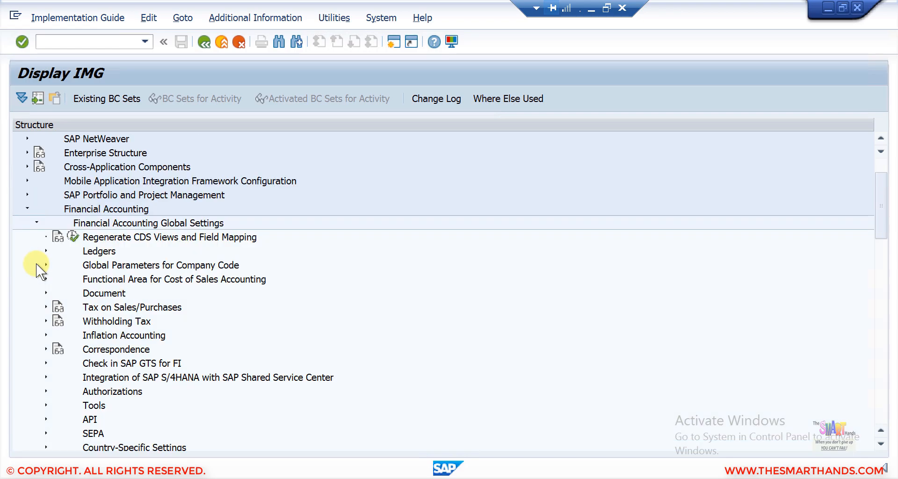
left_click(36, 222)
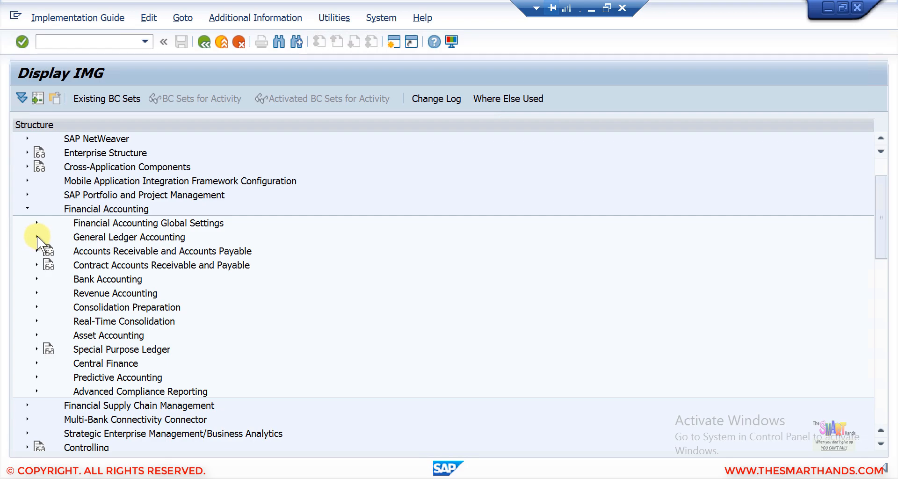
left_click(37, 236)
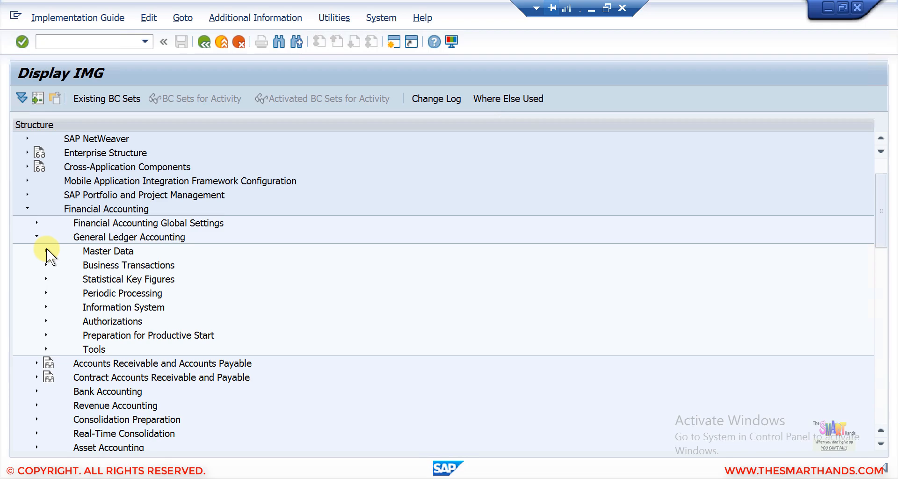
left_click(46, 250)
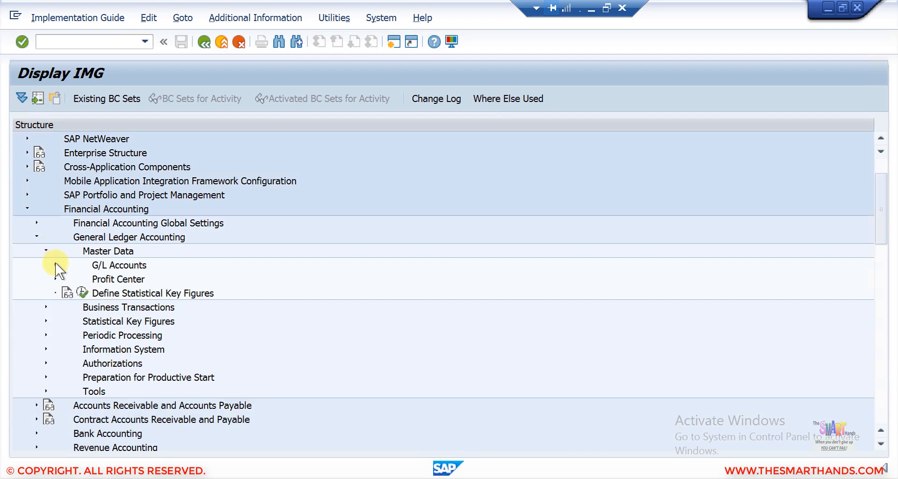
left_click(55, 264)
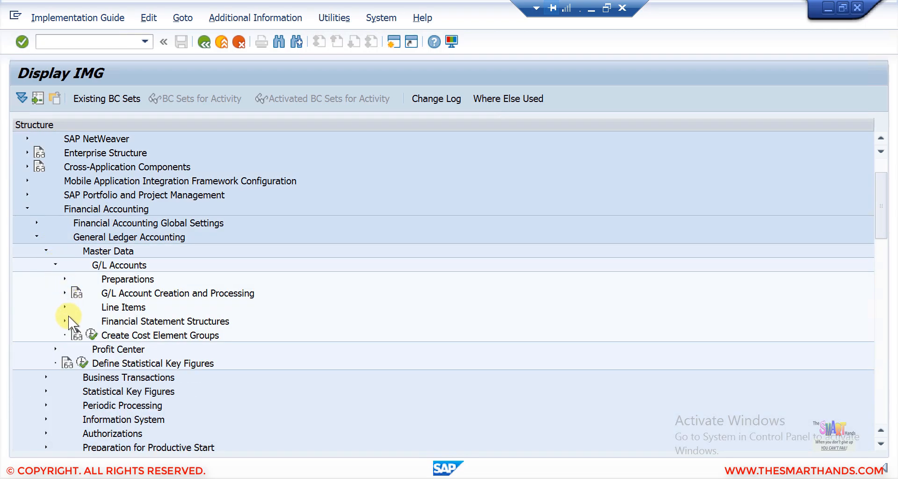
left_click(62, 292)
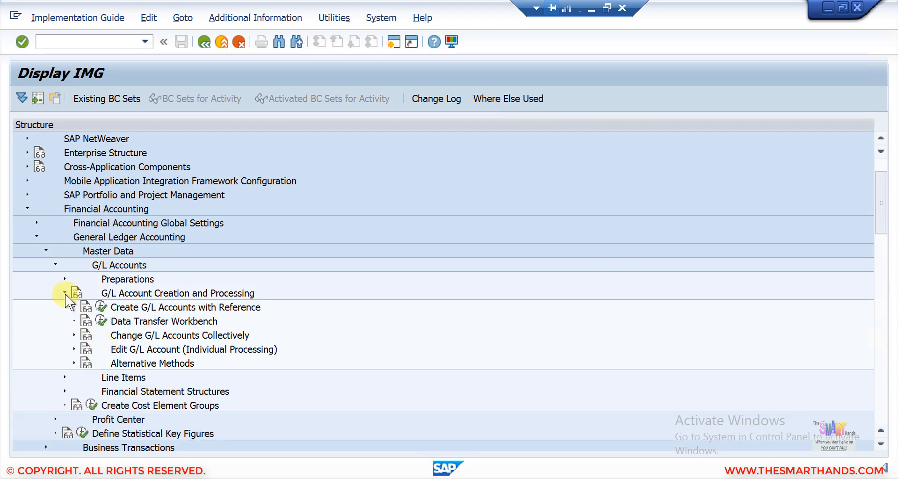
left_click(65, 293)
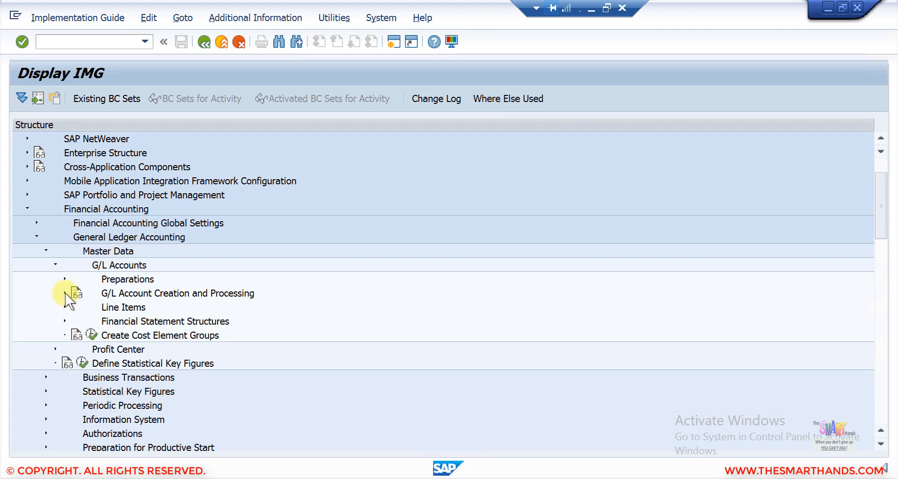
left_click(65, 321)
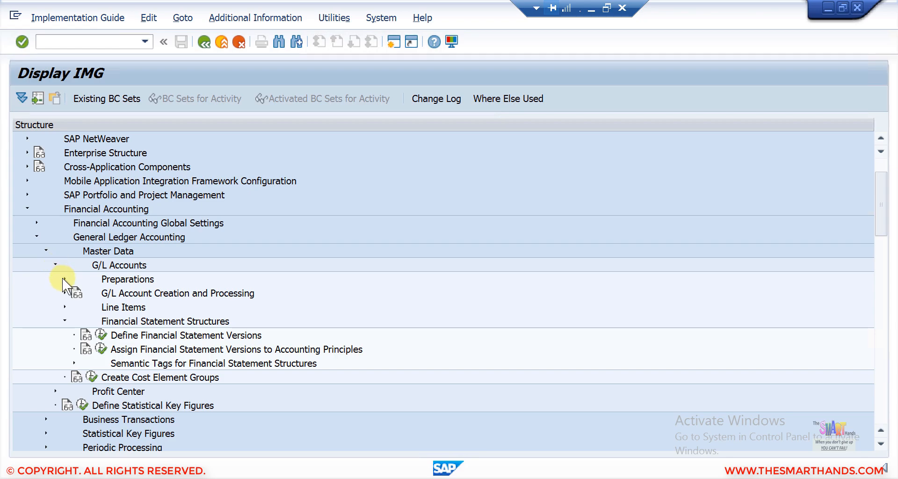
left_click(62, 279)
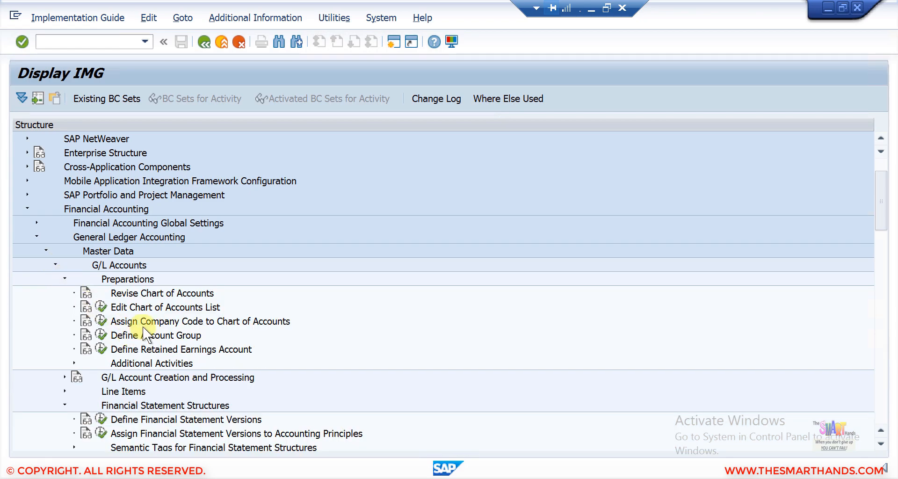
left_click(175, 322)
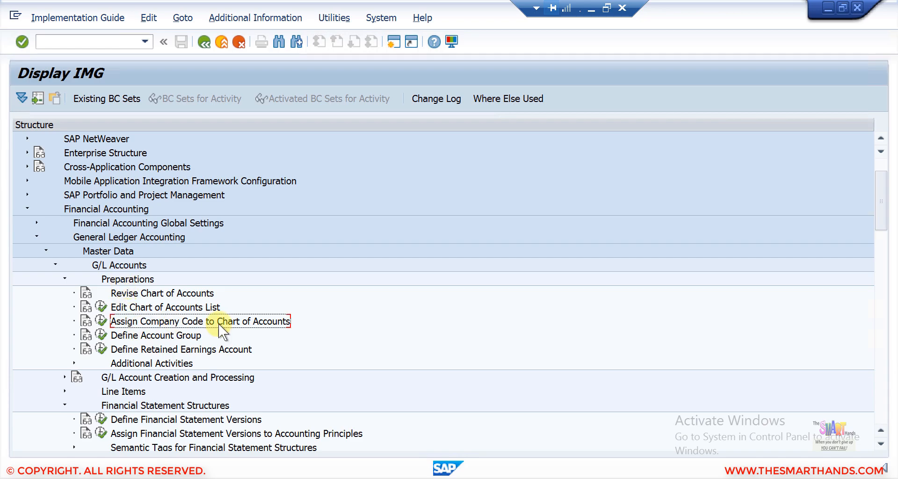
left_click(101, 321)
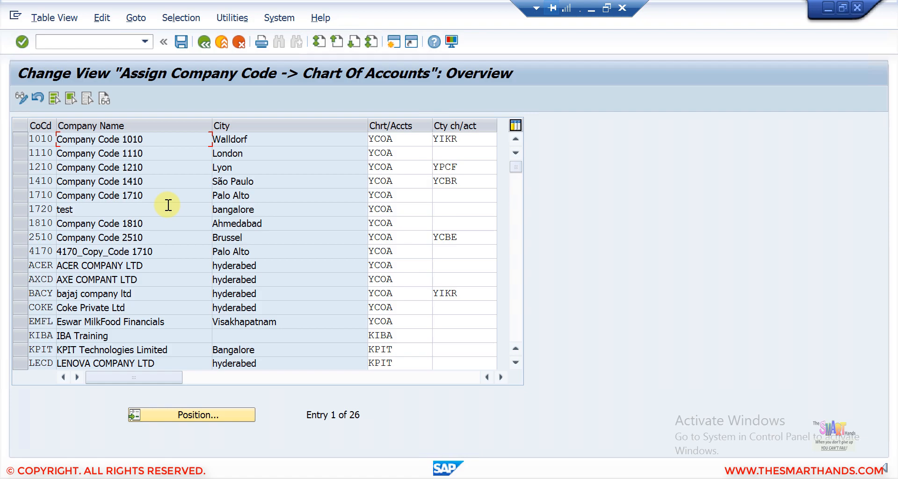
- Position the table on company code SDS4, confirm chart of accounts YCOA, and return to the IMG
left_click(181, 411)
type("s")
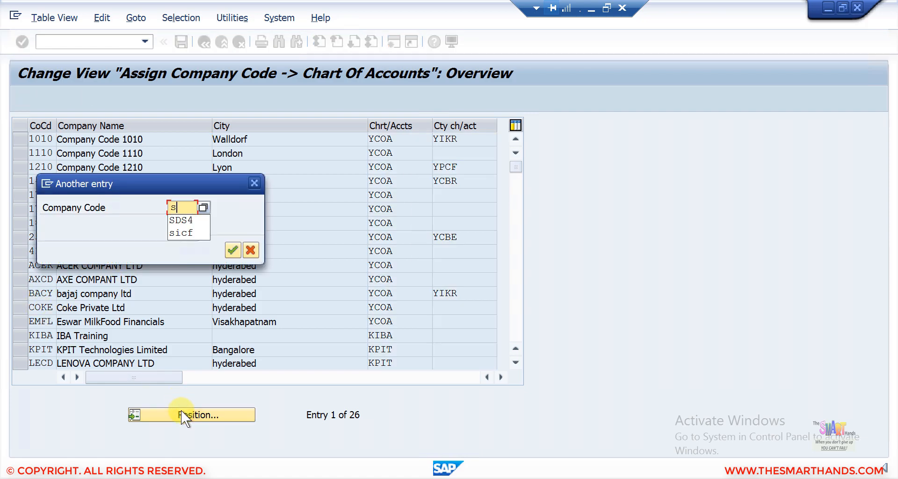
type("ds4")
key("Return")
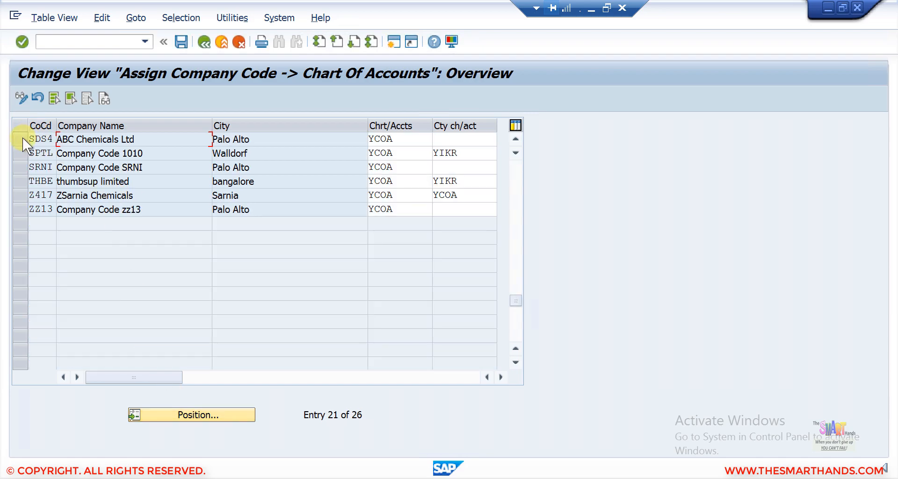
left_click(24, 138)
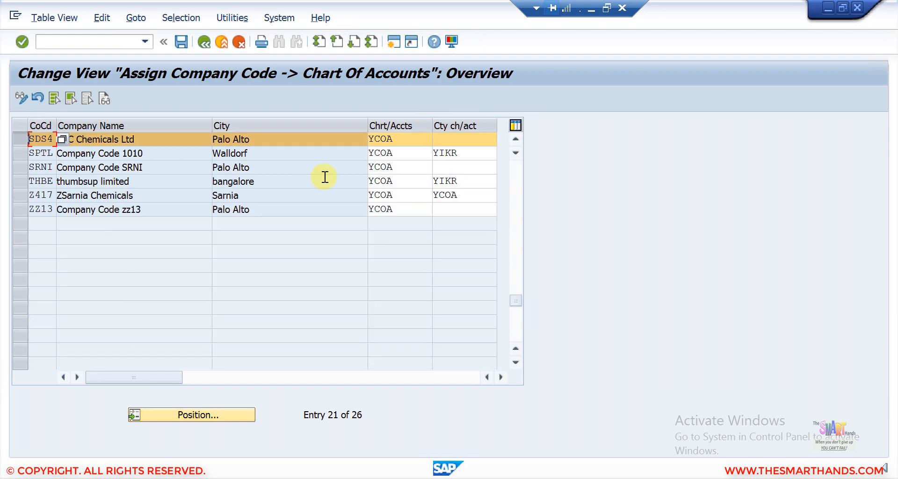
left_click(407, 139)
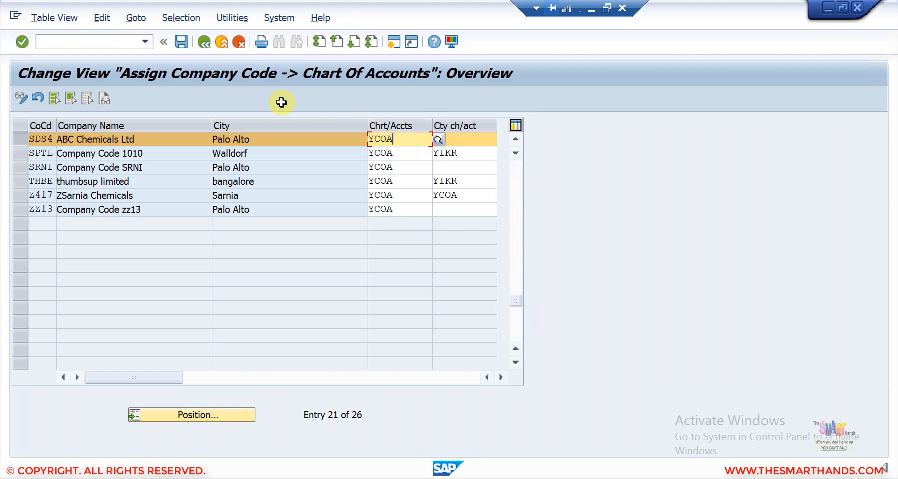
left_click(204, 41)
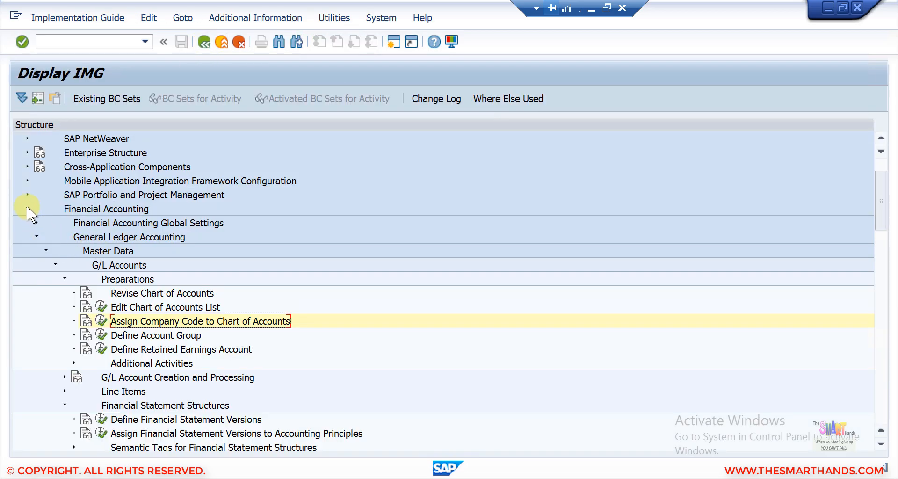
- Open Enterprise Structure > Assignment and browse the SD, Logistics - General, MM and Logistics Execution activities
left_click(27, 208)
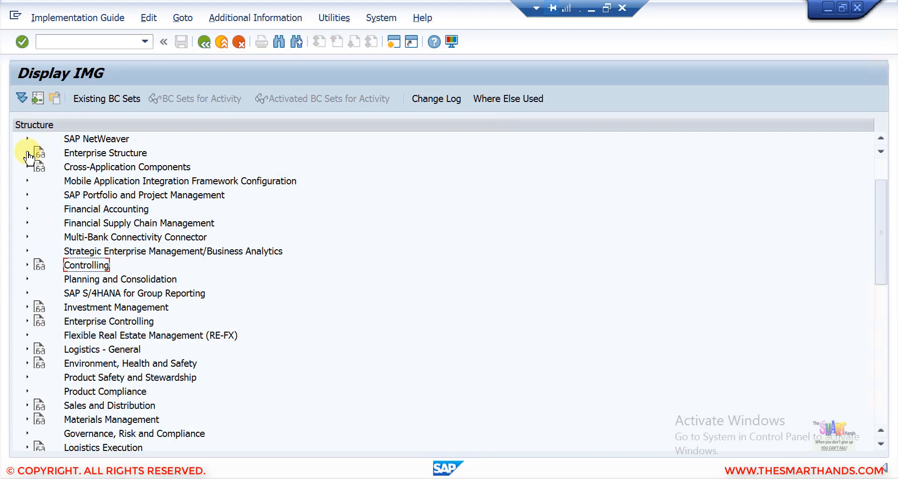
left_click(27, 152)
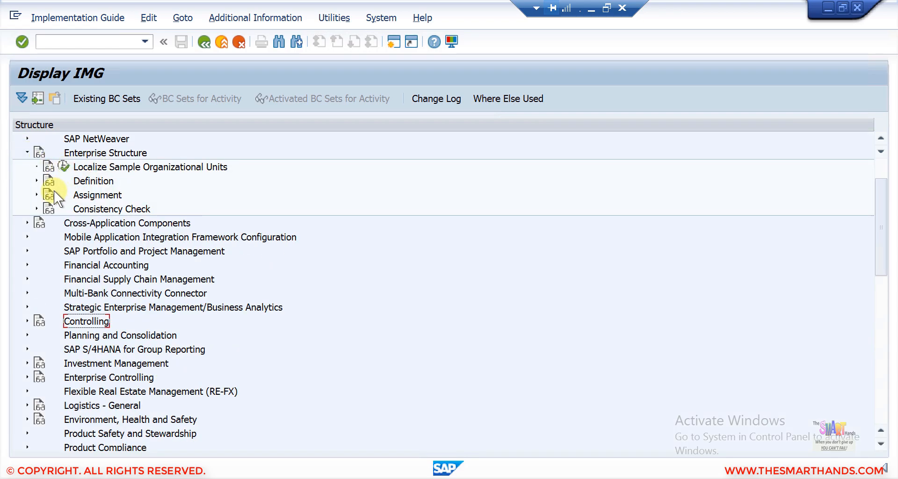
left_click(37, 195)
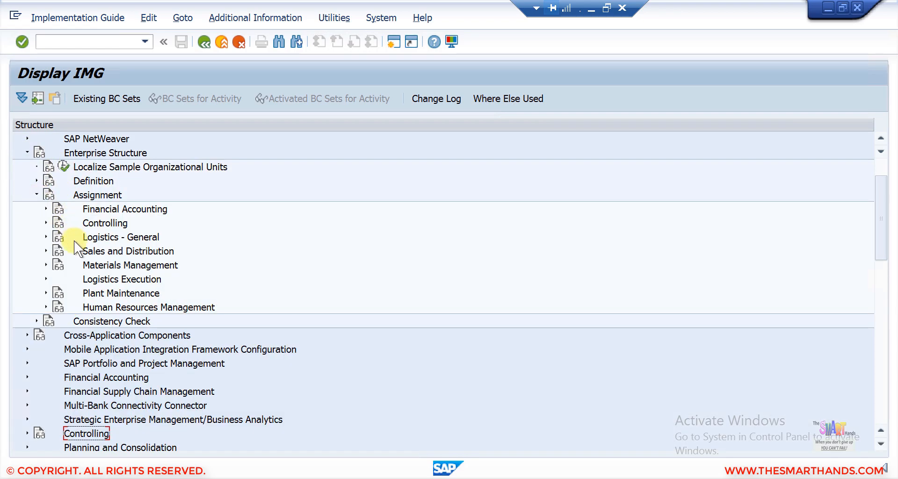
left_click(46, 250)
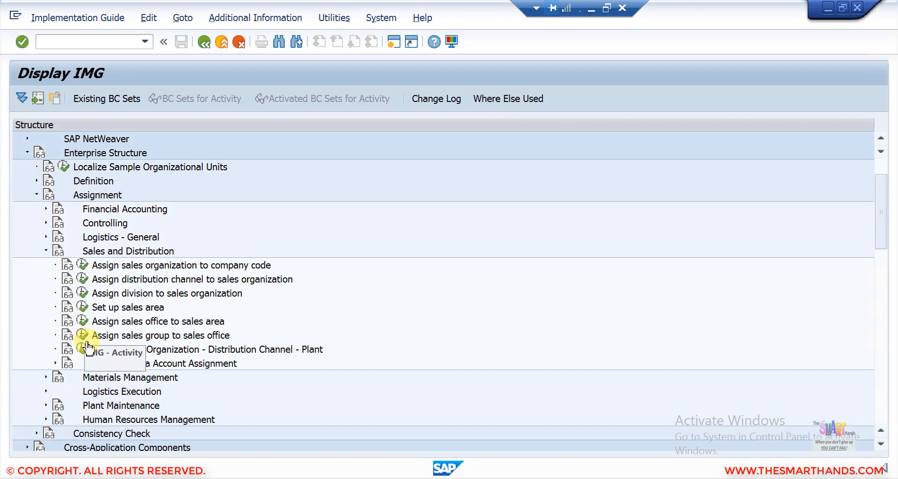
left_click(46, 250)
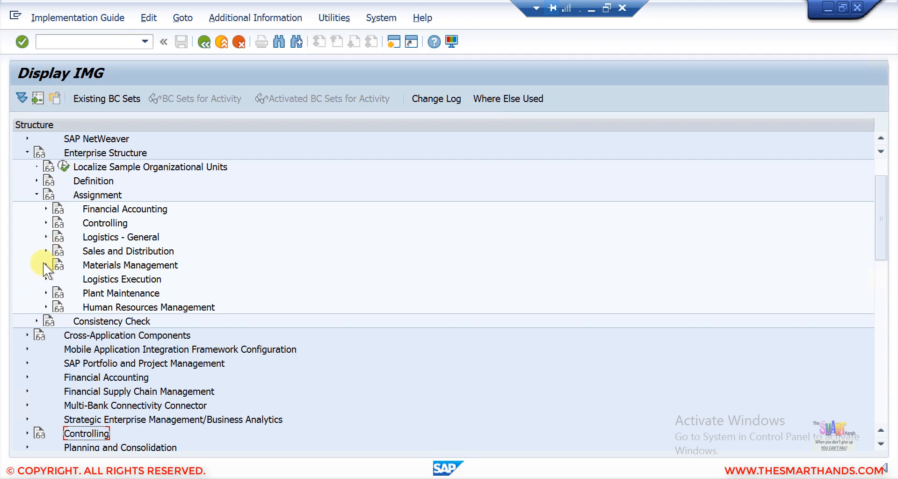
left_click(46, 236)
left_click(45, 236)
left_click(46, 250)
left_click(45, 265)
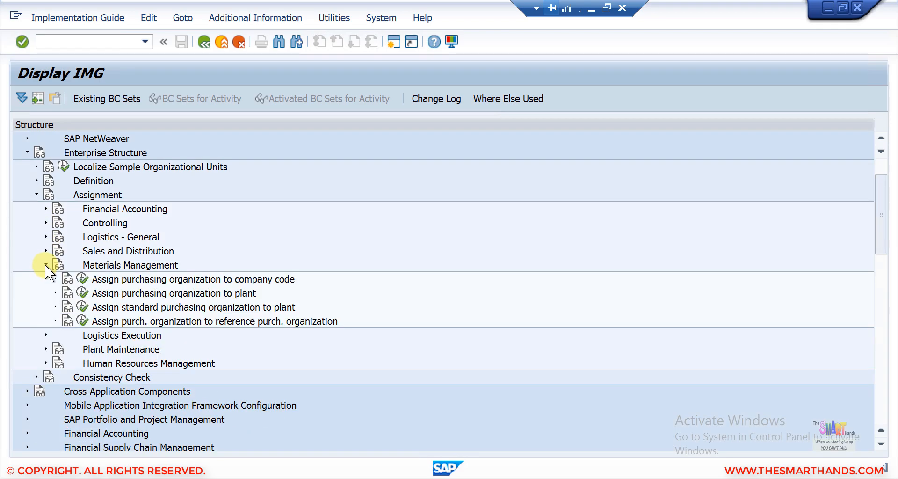
left_click(46, 264)
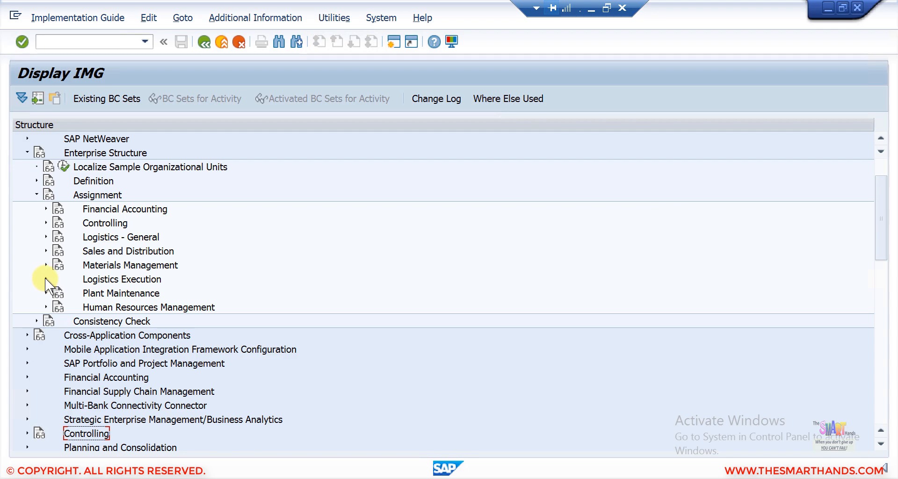
left_click(45, 278)
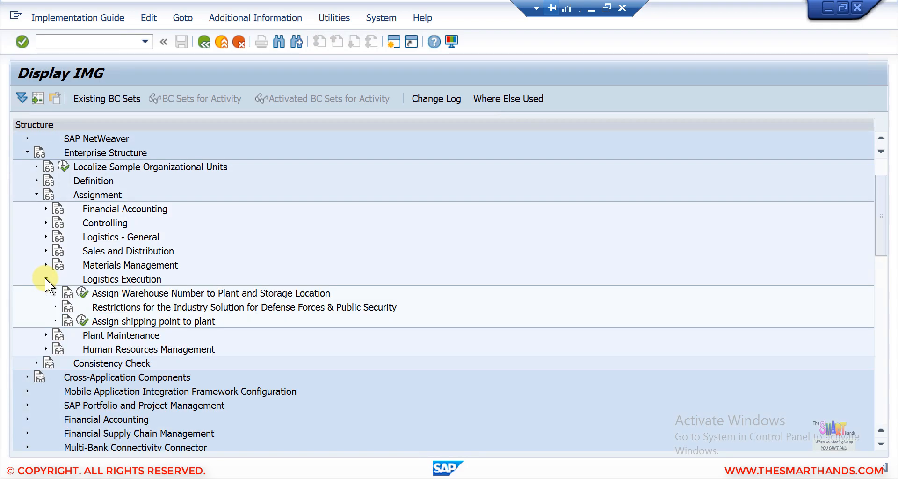
left_click(45, 277)
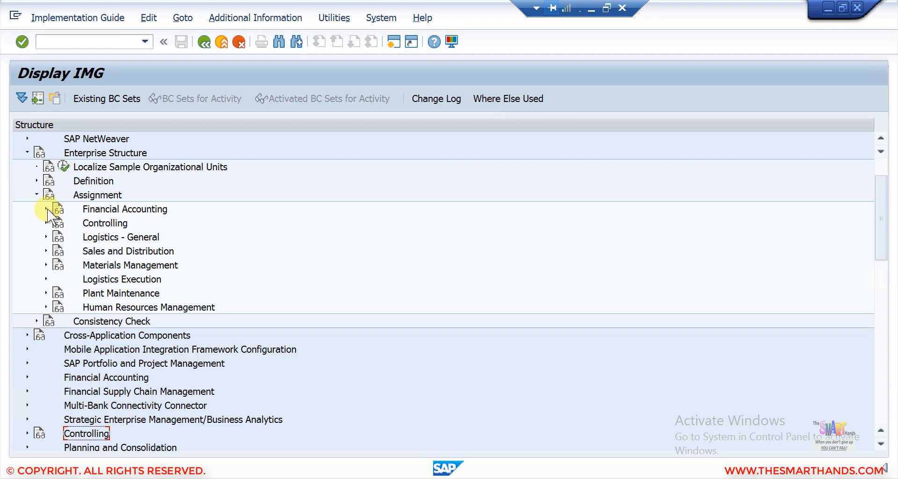
- Browse the Financial Accounting, Controlling, Sales and Distribution and Business Area assignment activities
left_click(46, 208)
left_click(46, 209)
left_click(46, 223)
left_click(46, 222)
left_click(46, 237)
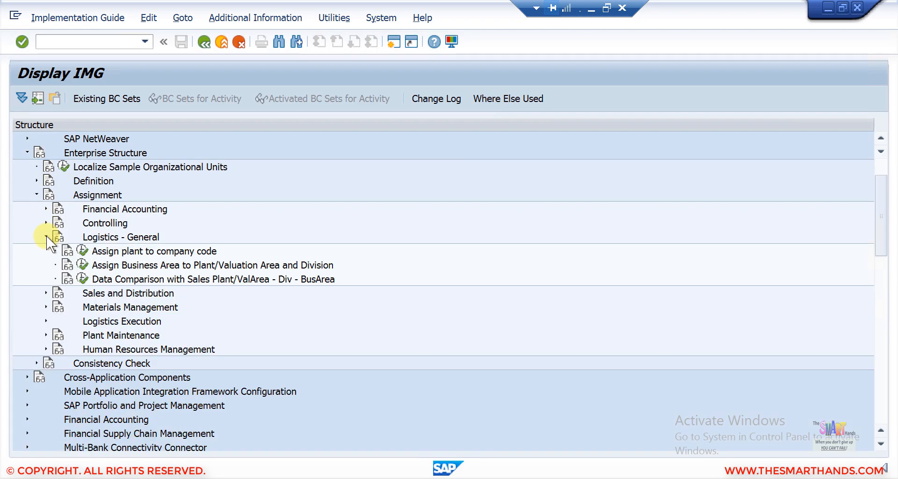
left_click(47, 237)
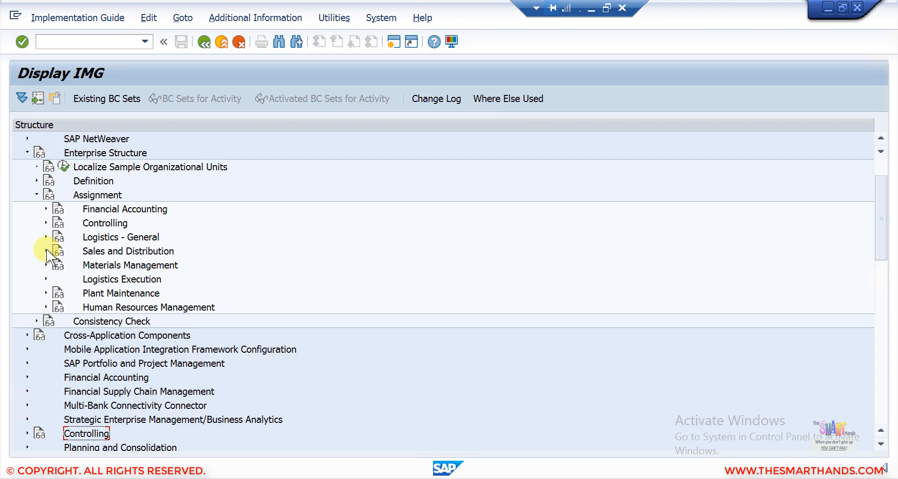
left_click(46, 250)
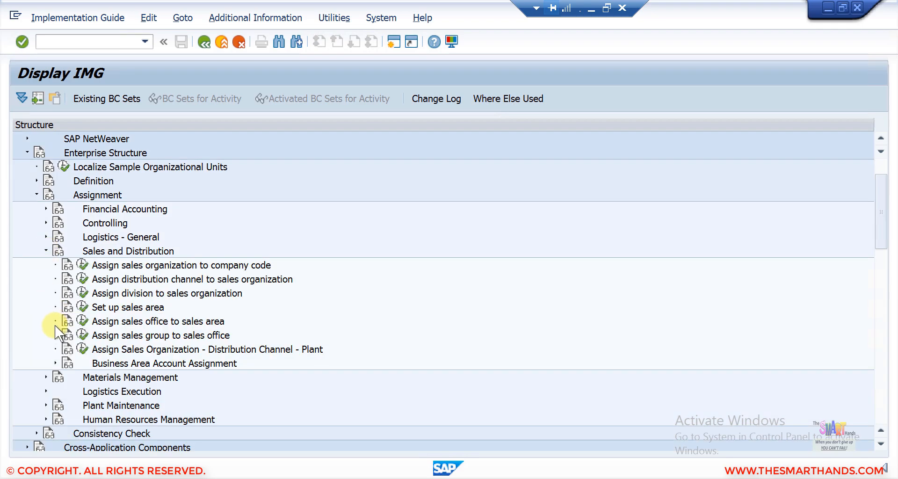
left_click(55, 362)
left_click(55, 363)
left_click(46, 251)
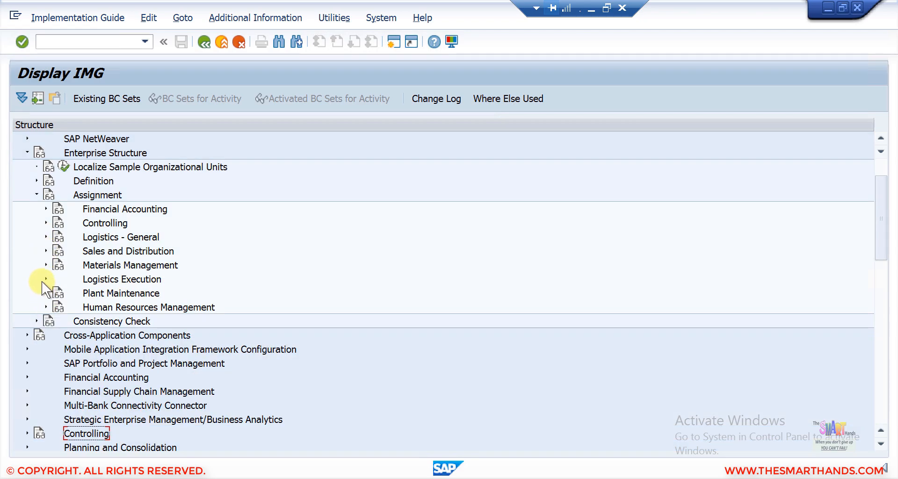
left_click(46, 279)
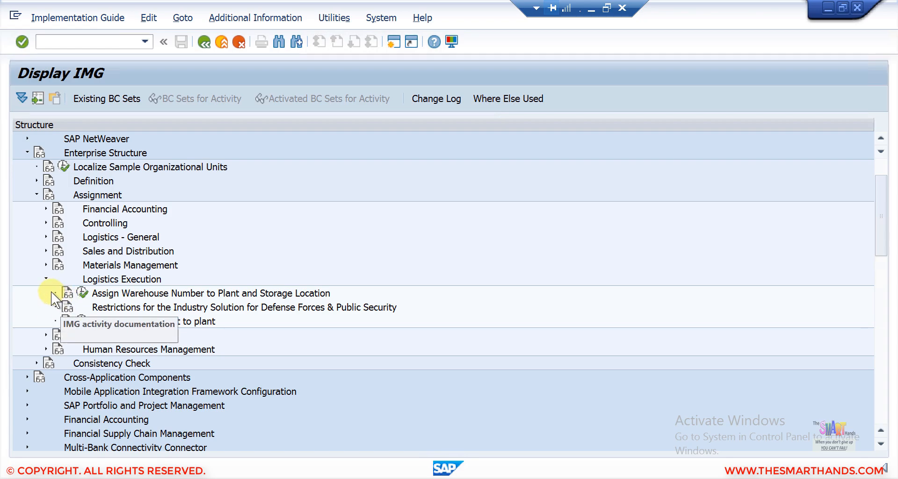
left_click(45, 279)
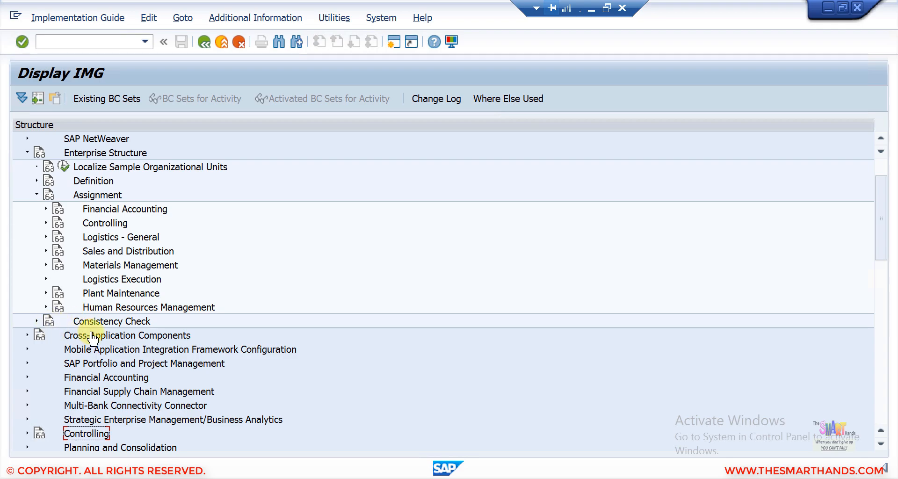
- Execute Consistency Check > Check enterprise structure for Sales and Distribution and review the ticked checks
left_click(102, 321)
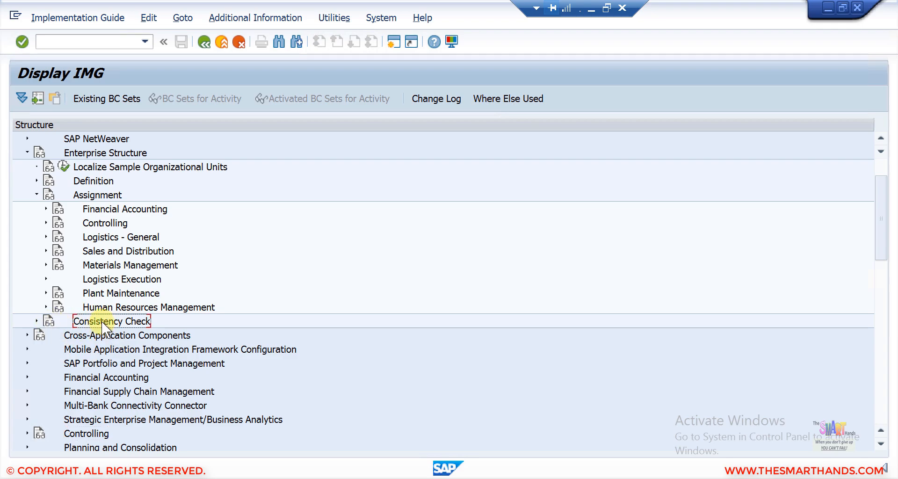
left_click(35, 321)
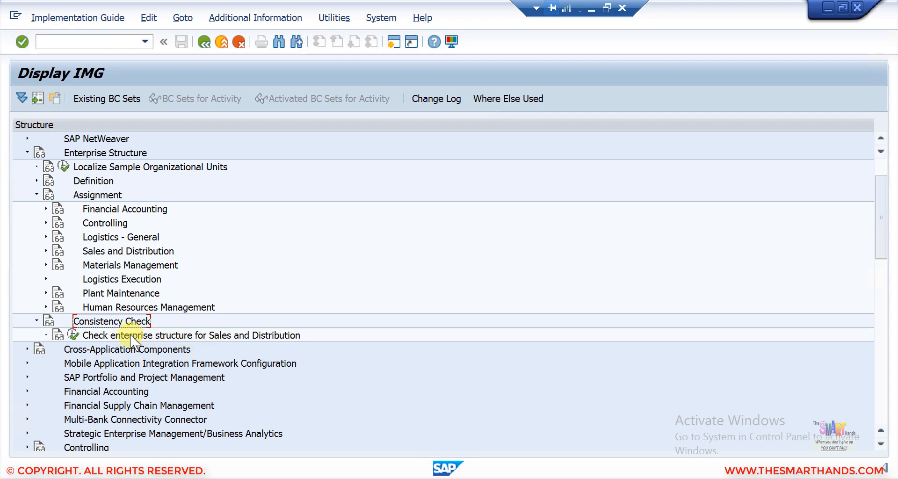
left_click(73, 334)
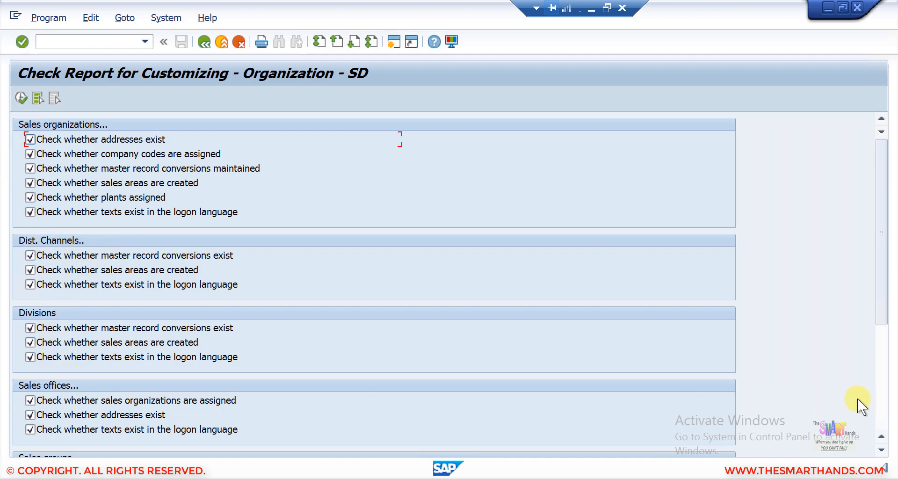
scroll(877, 410, "down", 4)
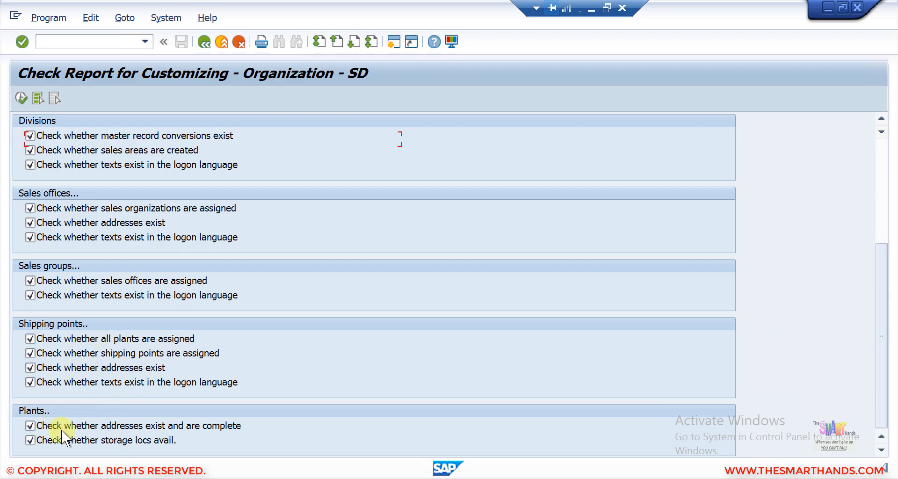
left_click(20, 97)
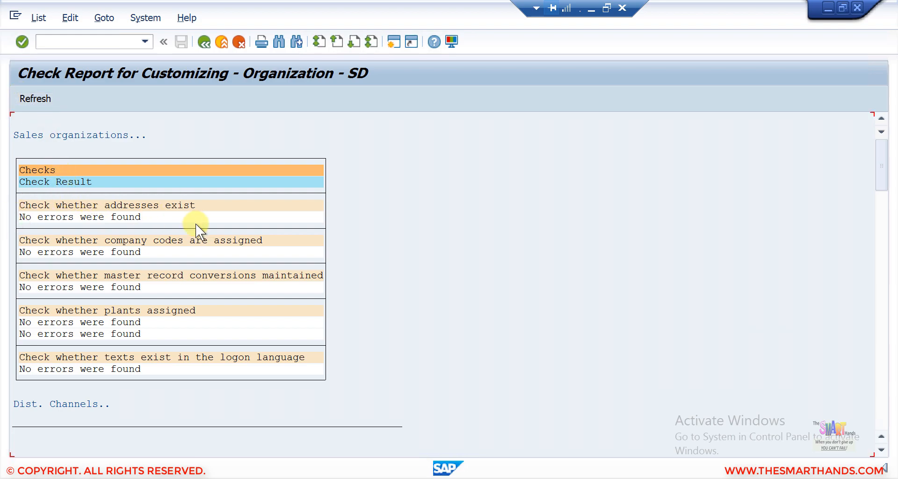
left_click(882, 327)
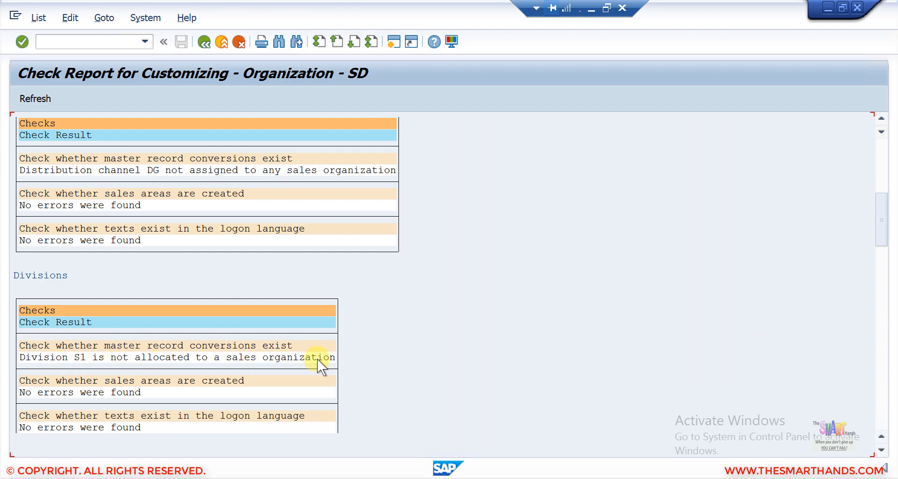
left_click(882, 406)
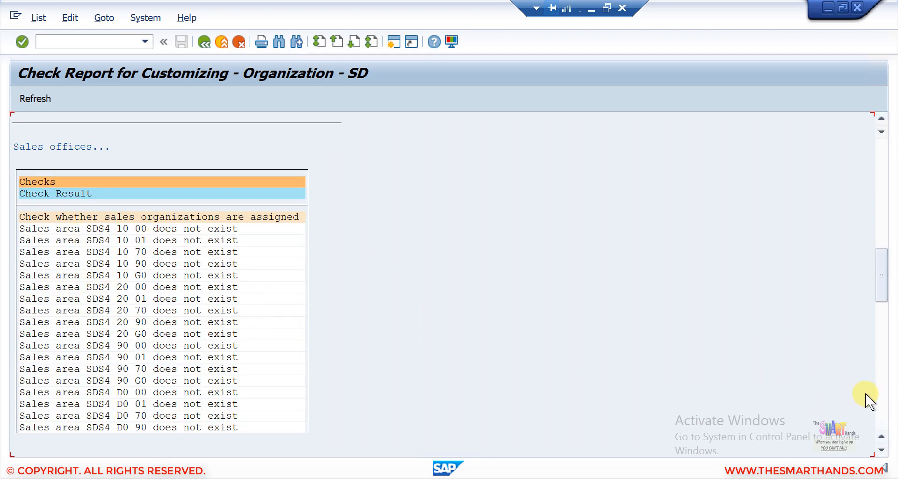
left_click(881, 403)
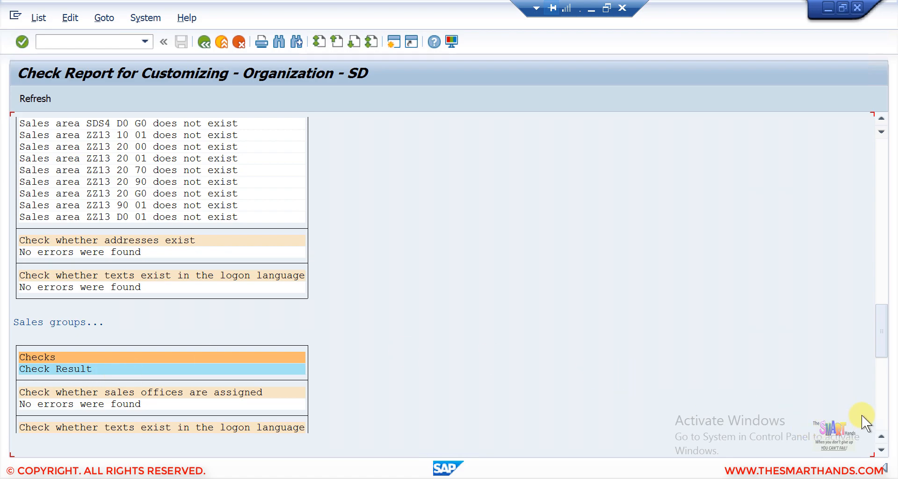
left_click(876, 407)
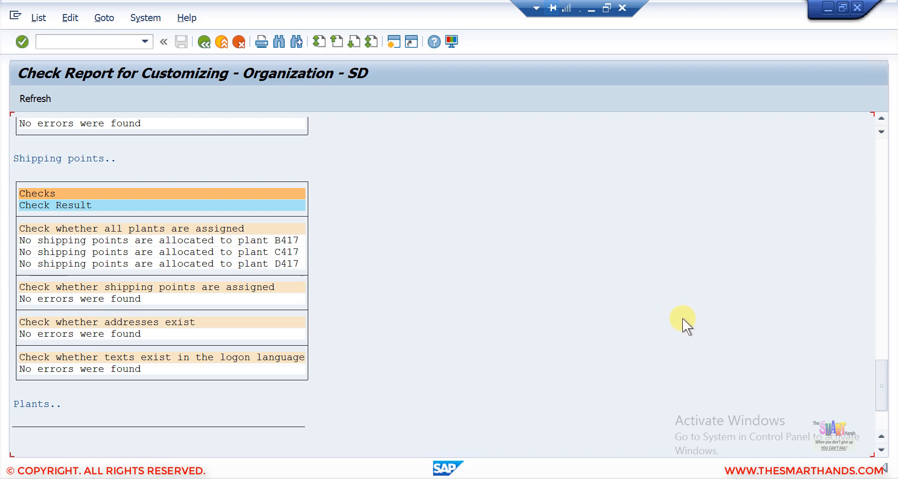
left_click(876, 422)
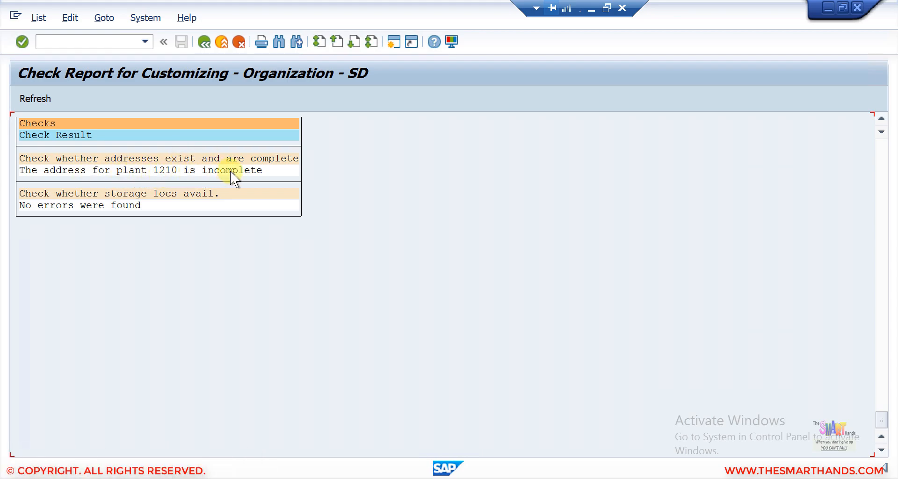
left_click(204, 42)
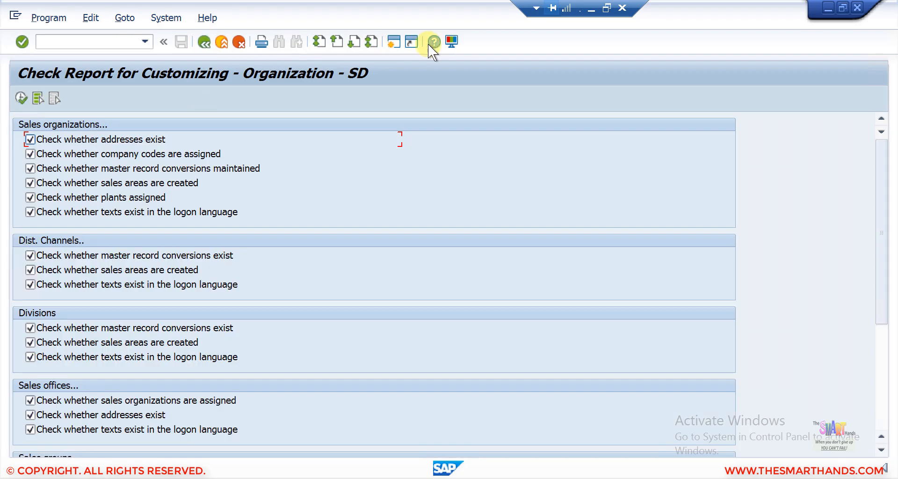
- Go back to the IMG tree, view the Other Assignment slide, then restore SAP
left_click(204, 42)
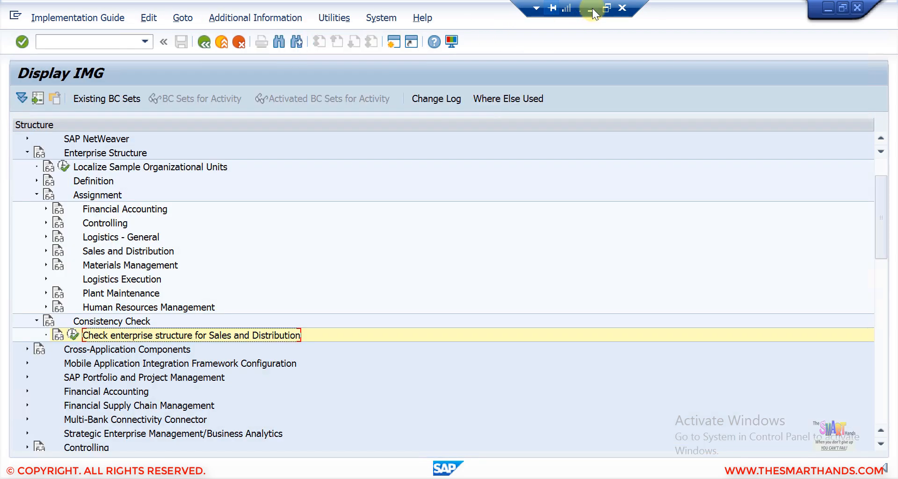
left_click(591, 9)
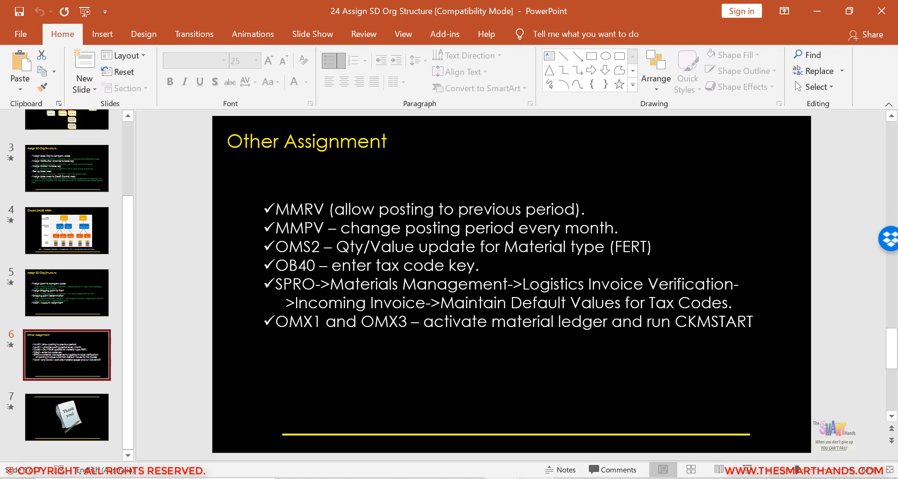
left_click(536, 477)
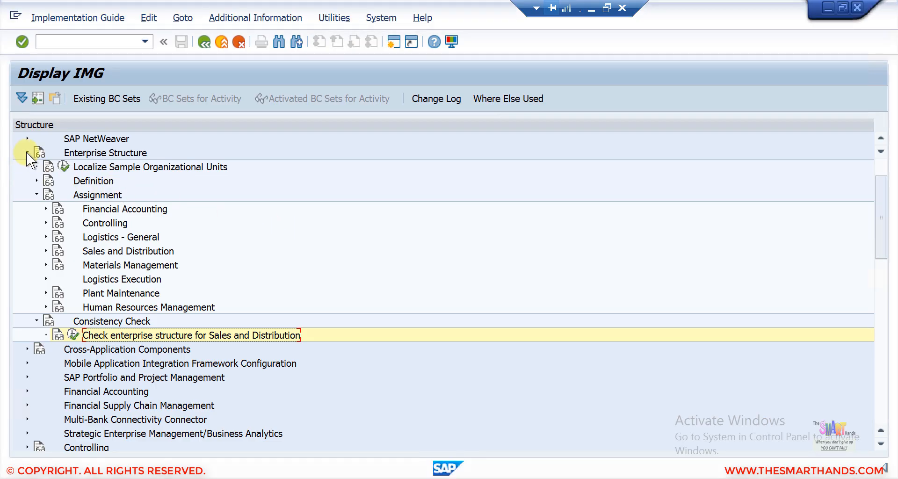
- Navigate Materials Management > Logistics Invoice Verification > Incoming Invoice and execute Maintain Default Values for Tax Codes
left_click(26, 152)
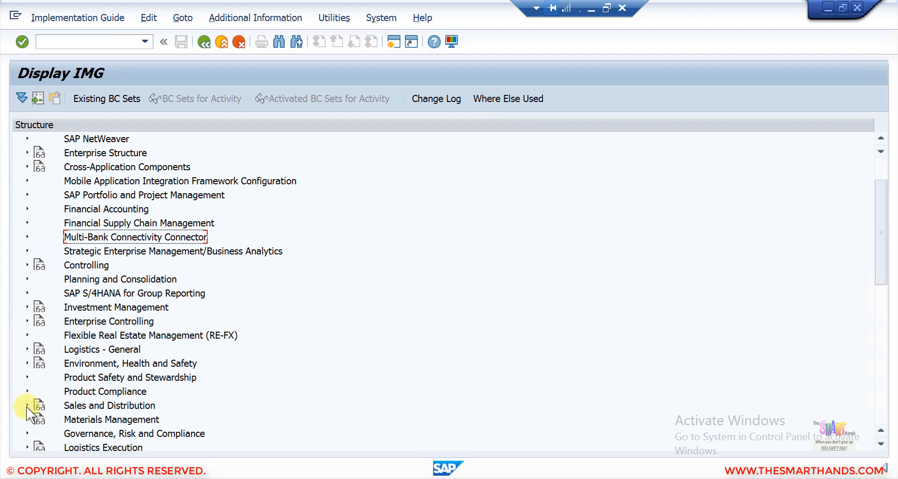
left_click(26, 420)
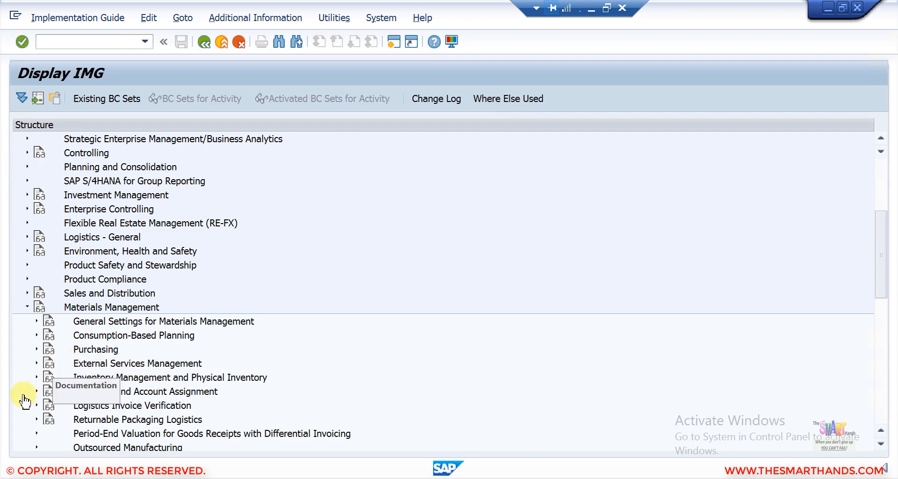
left_click(37, 404)
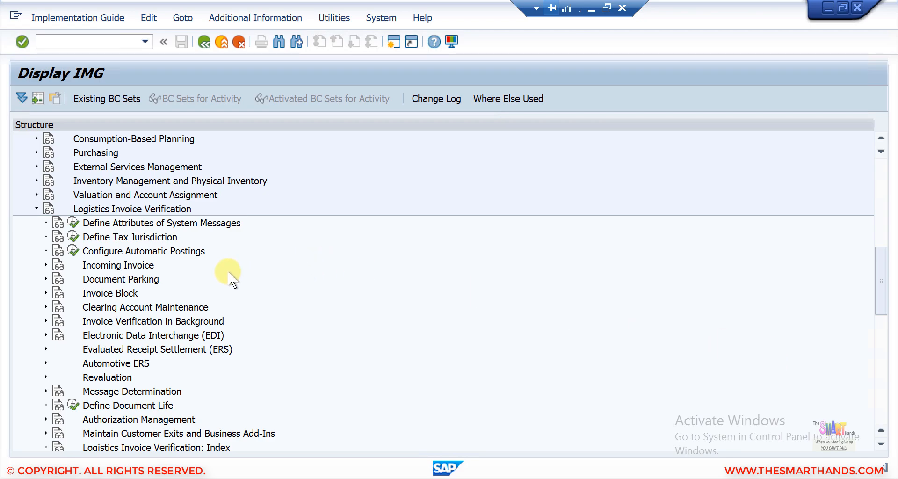
left_click(45, 265)
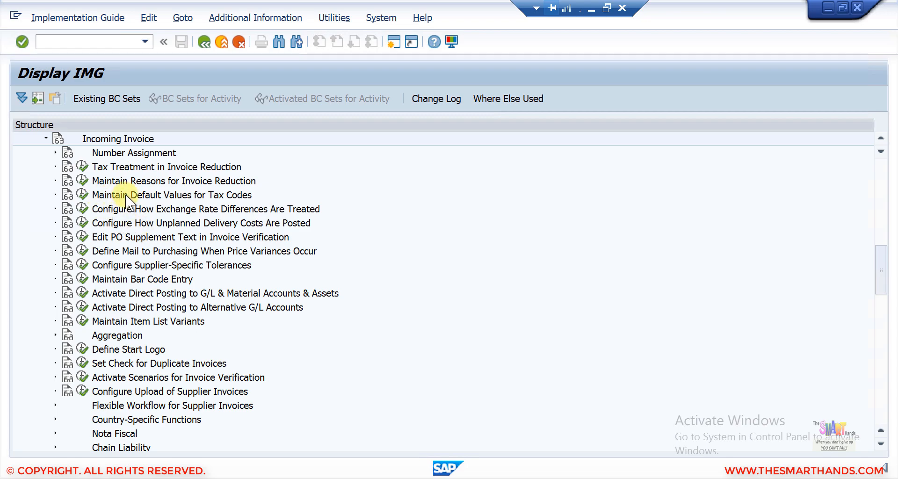
left_click(85, 195)
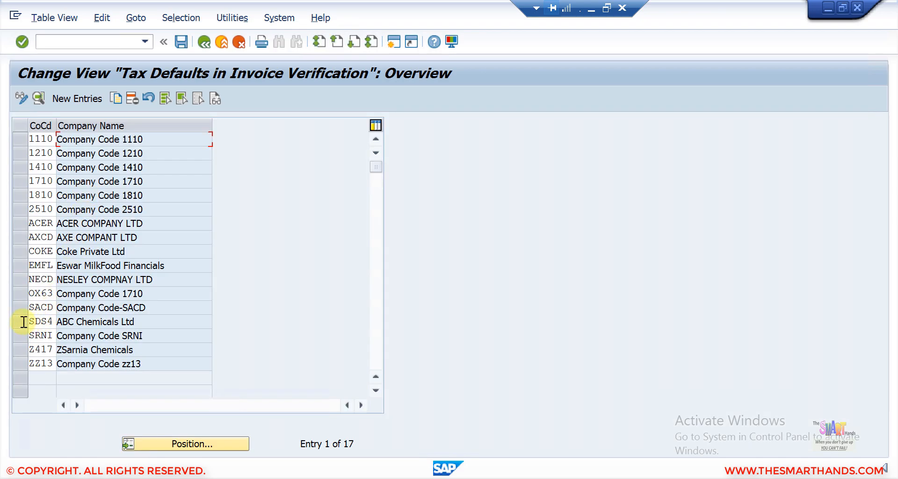
- Open the SDS4 tax defaults, confirm tax code I1, and switch back to the slide
left_click(22, 321)
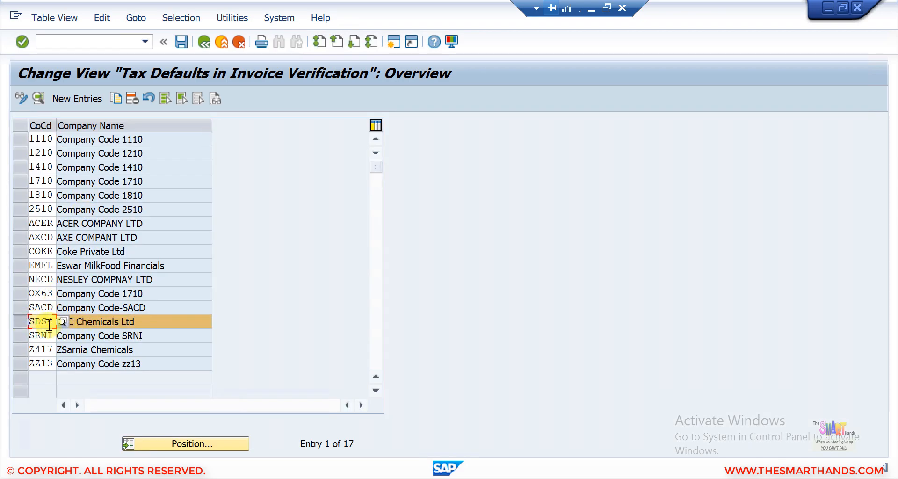
left_click(37, 98)
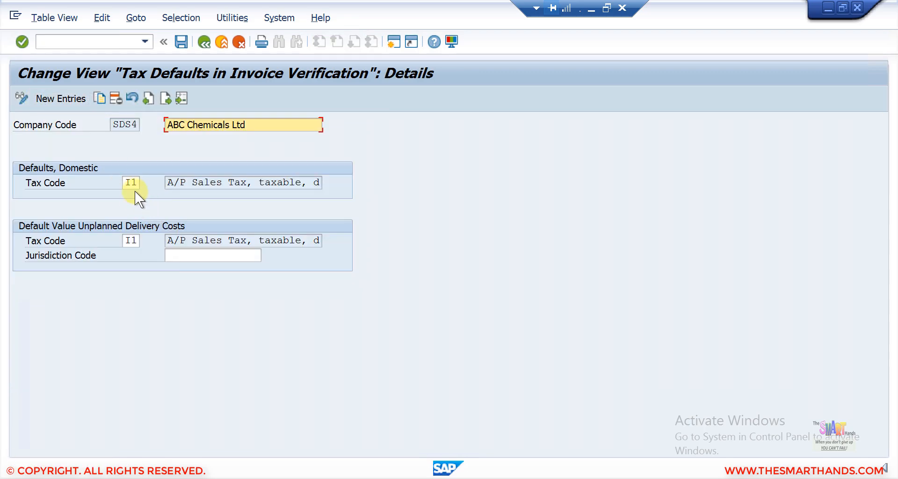
left_click(133, 184)
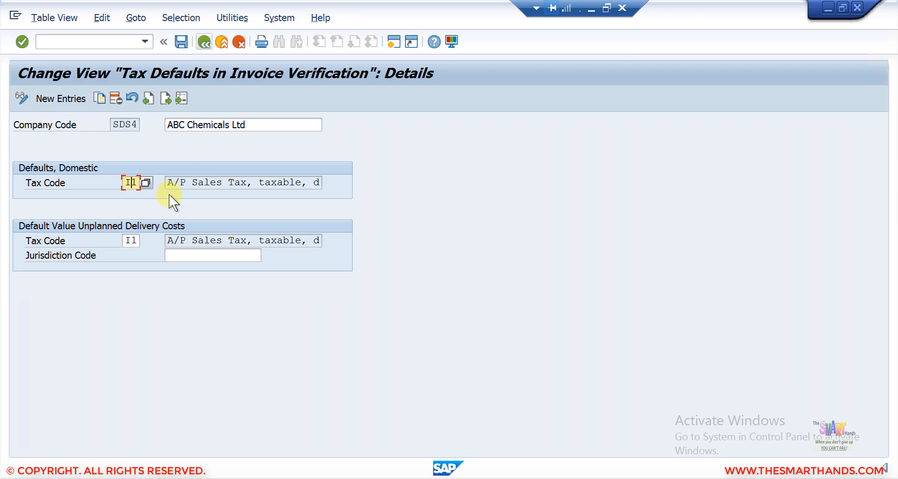
left_click(144, 182)
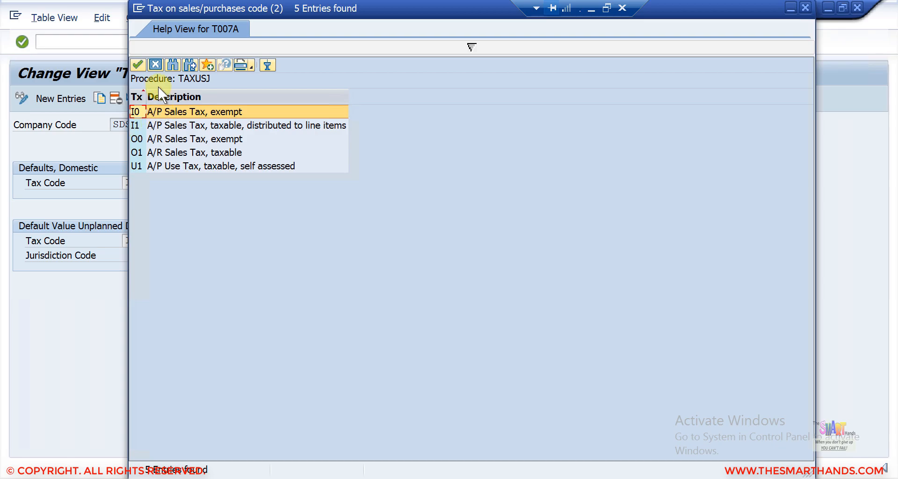
left_click(155, 65)
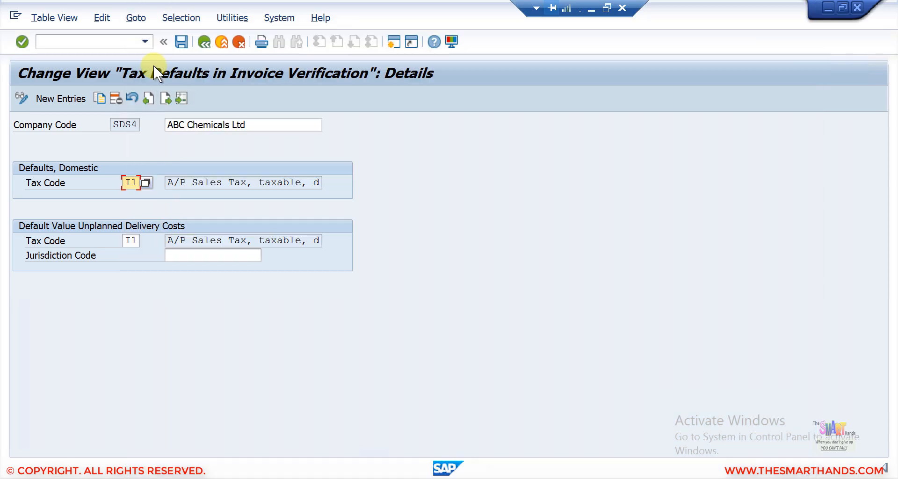
left_click(203, 43)
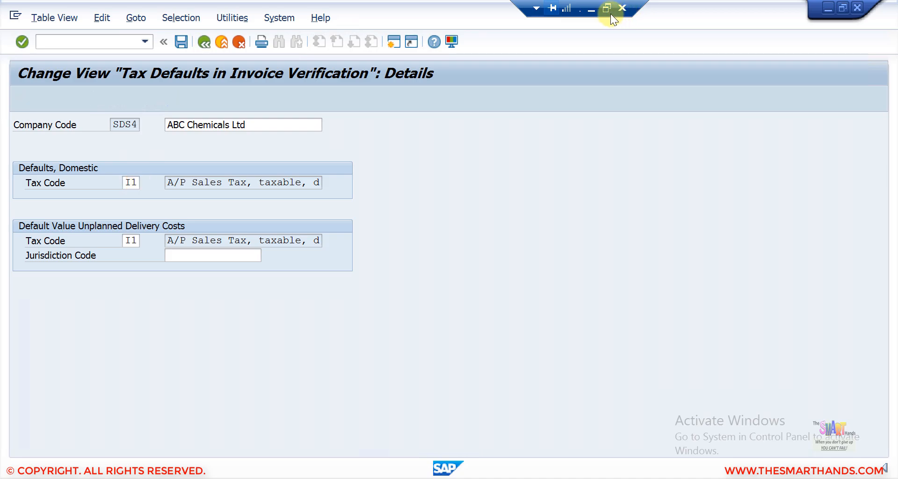
key("alt+Tab")
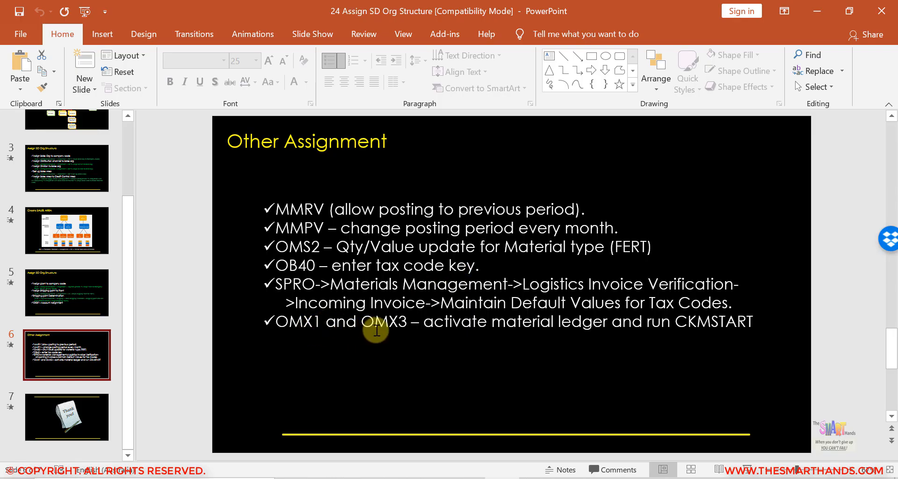
- Return to SAP and open OMX1, paging down to valuation area SDS4
left_click(537, 478)
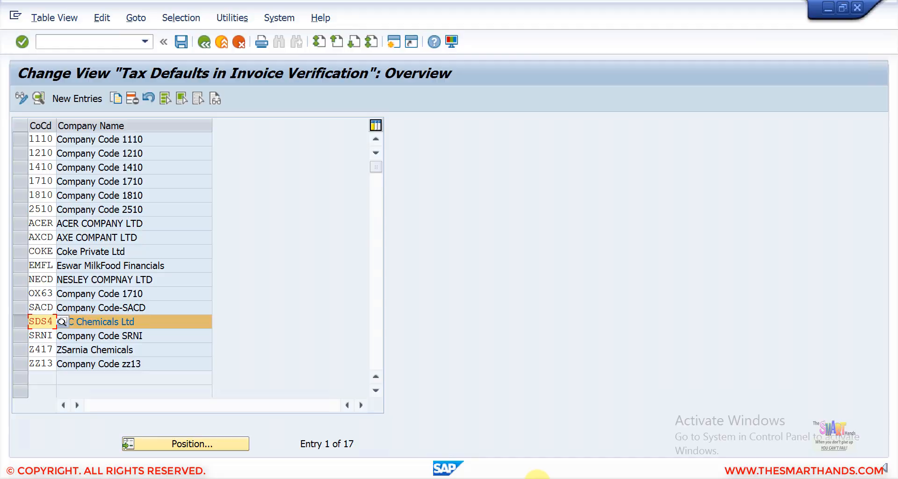
left_click(99, 44)
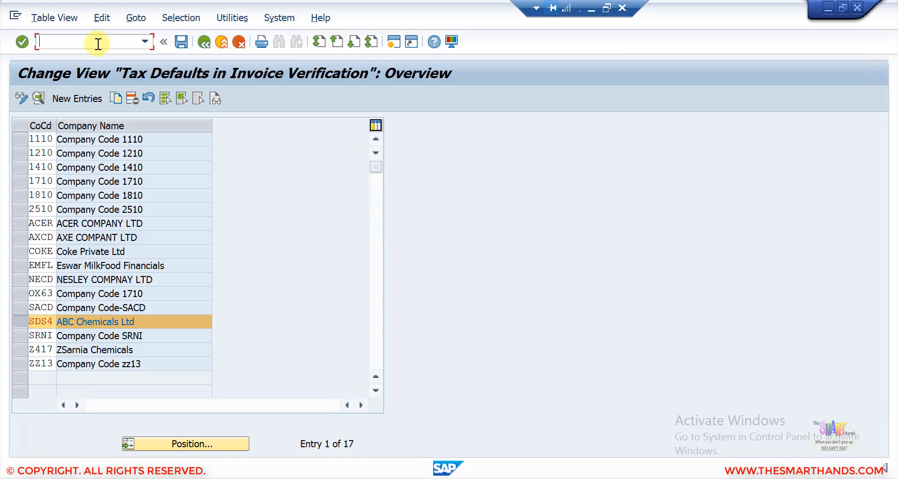
type("/nomx1")
key("Return")
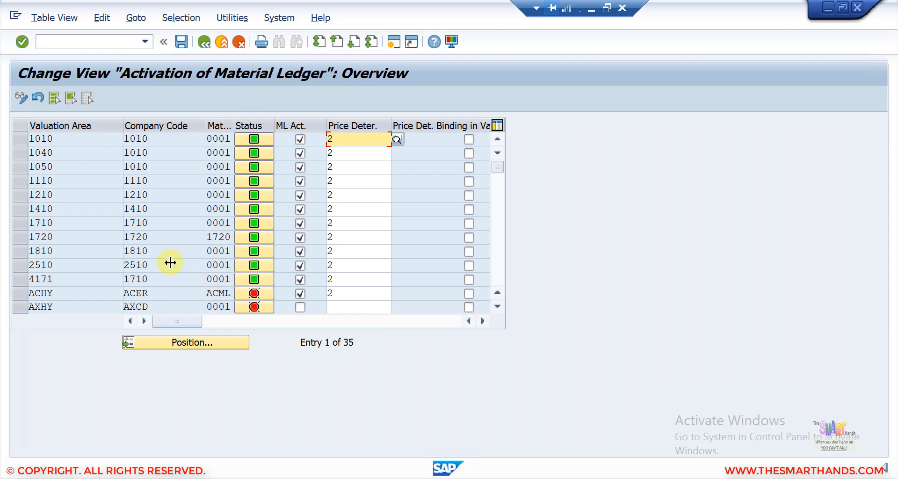
key("Page_Down")
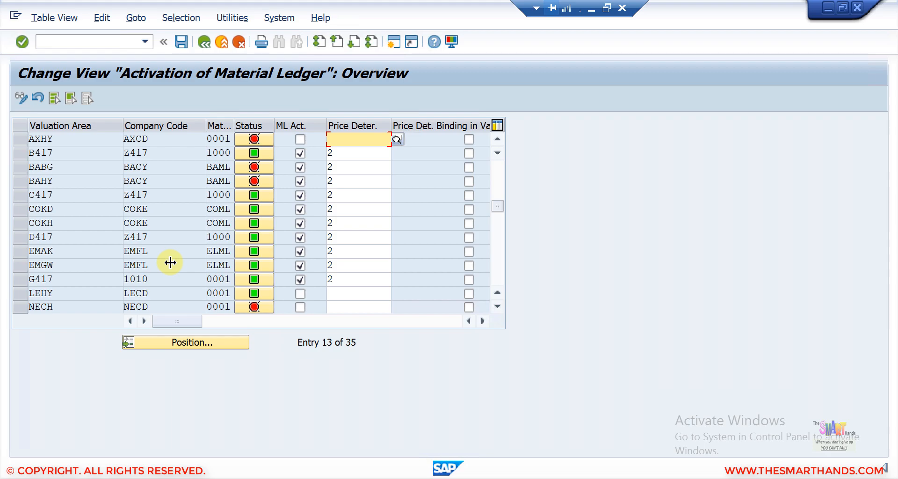
key("Page_Down")
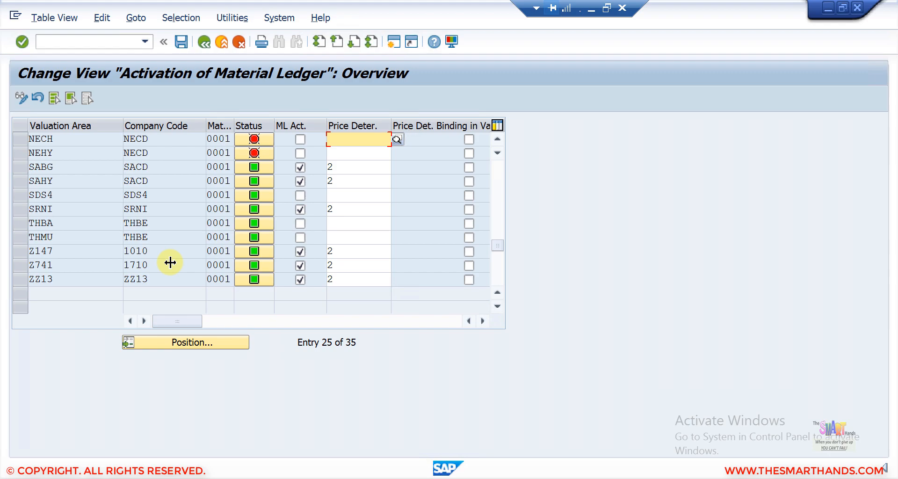
- Give SDS4 Transaction-Based price determination 2, tick ML Act., and save under the customizing request
left_click(18, 195)
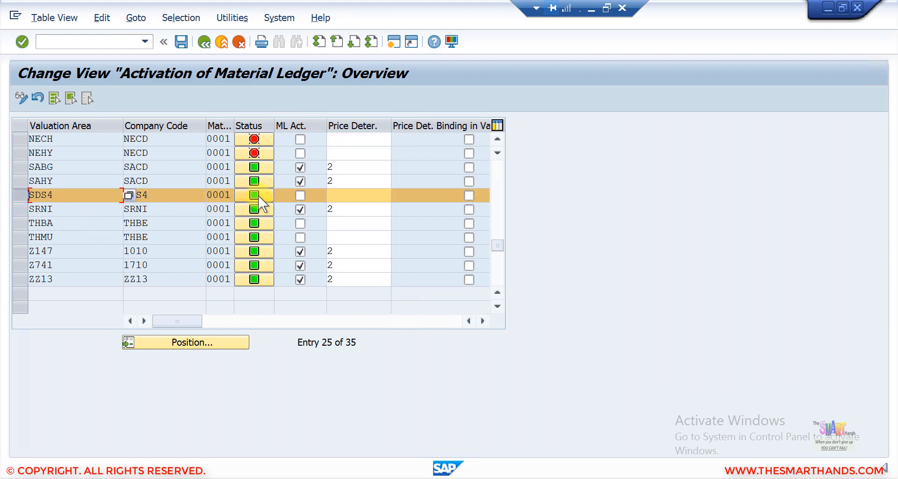
left_click(337, 196)
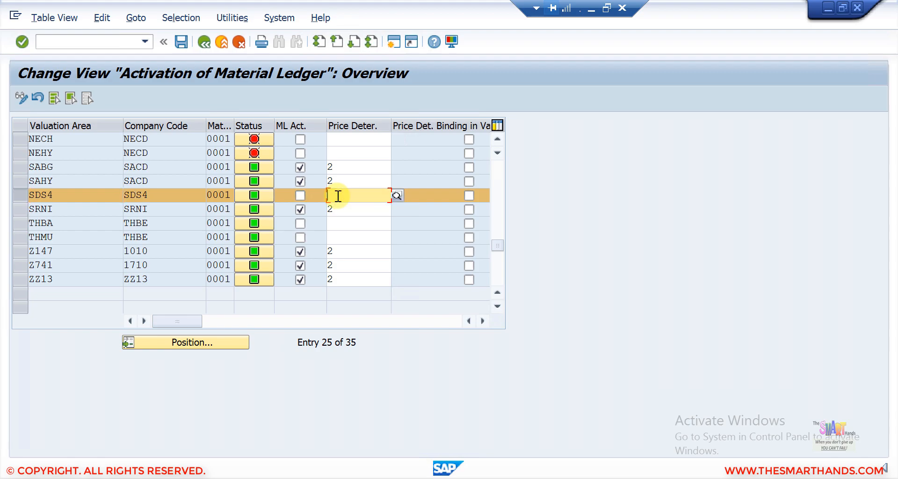
left_click(398, 196)
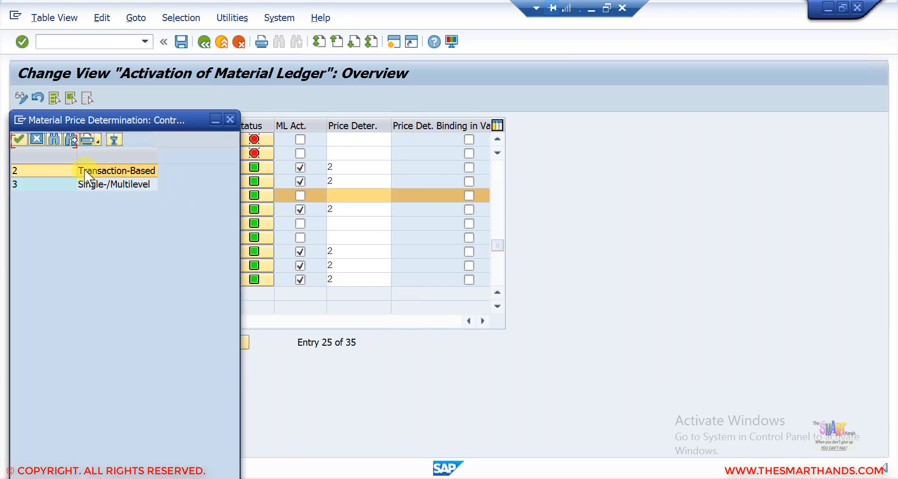
double_click(119, 139)
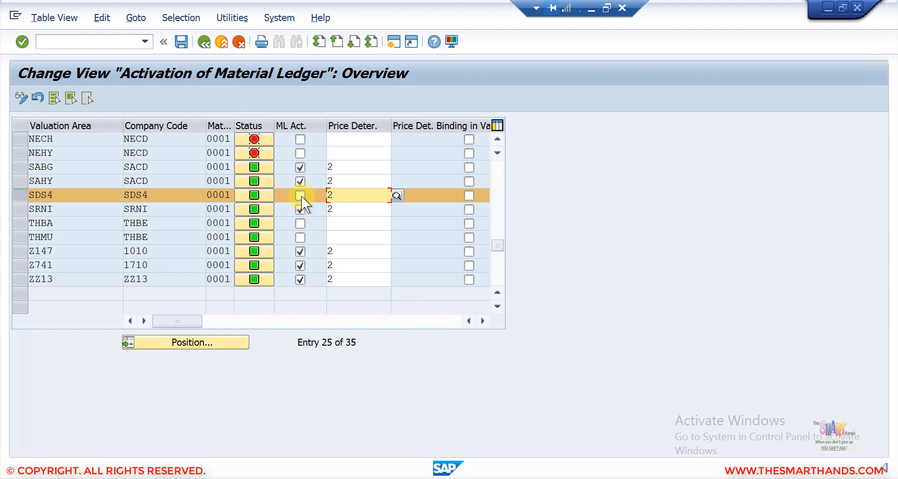
left_click(300, 195)
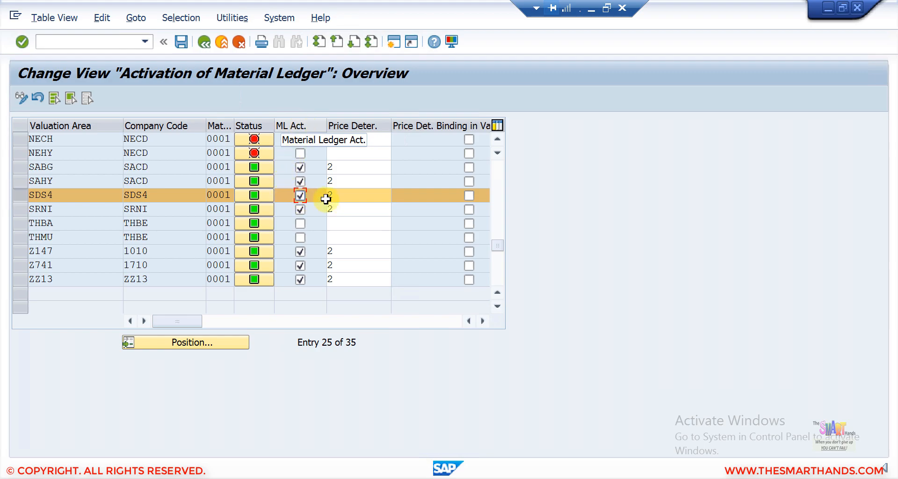
left_click(181, 41)
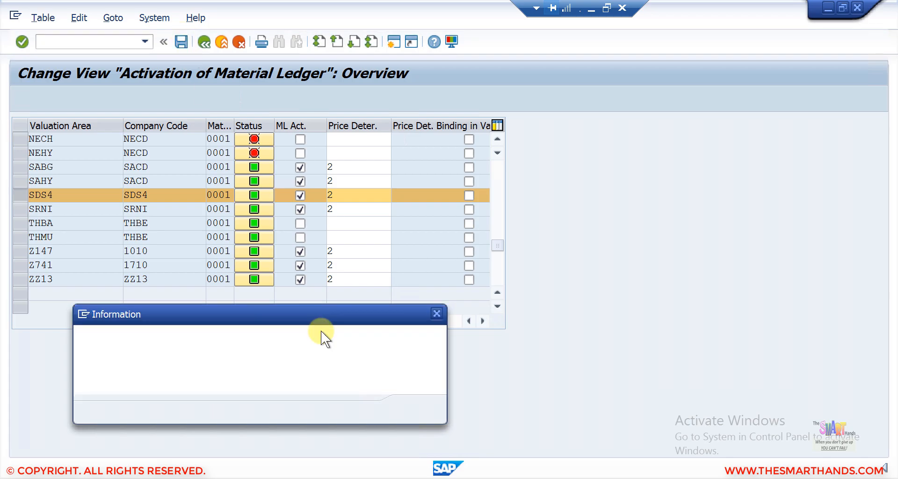
left_click(415, 409)
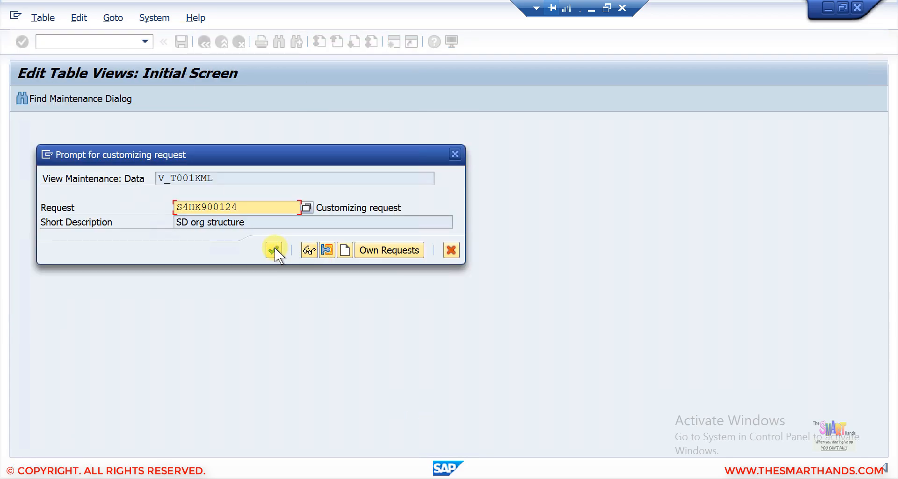
left_click(274, 246)
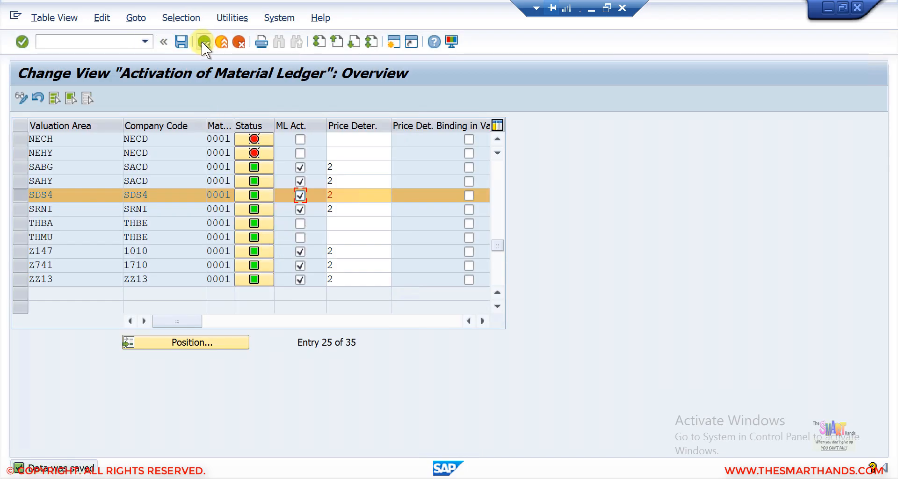
- Run OMX1 again and scroll the valuation area list to SDS4
left_click(130, 41)
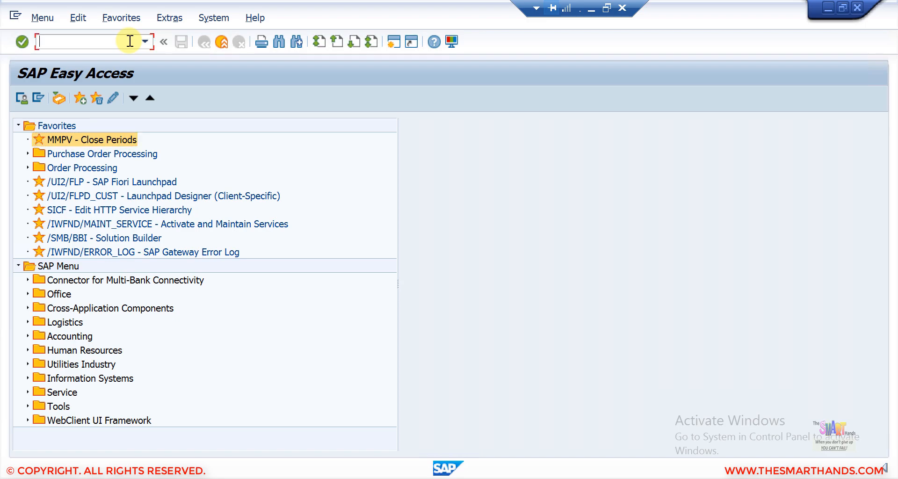
type("omx1")
key("Return")
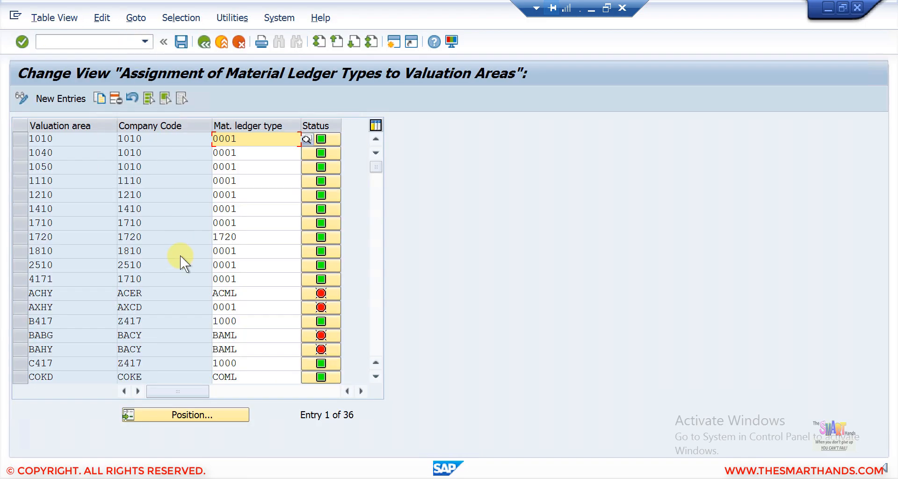
left_click(376, 319)
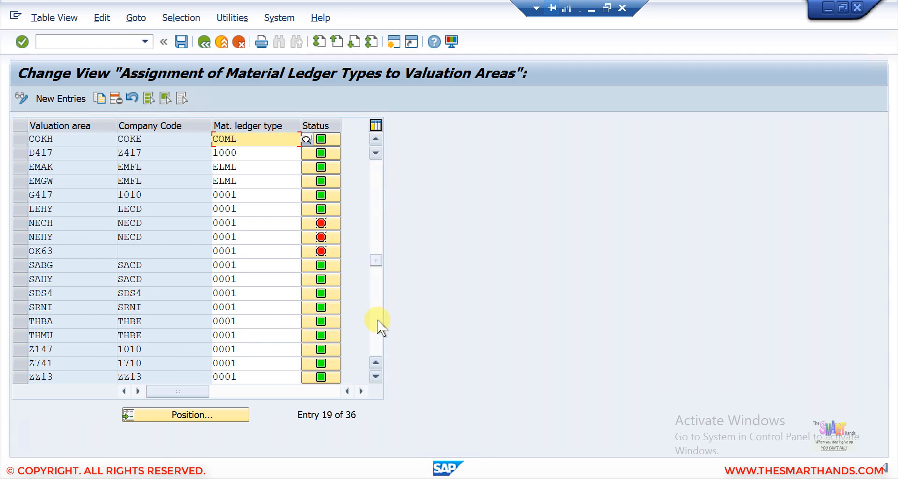
left_click(377, 319)
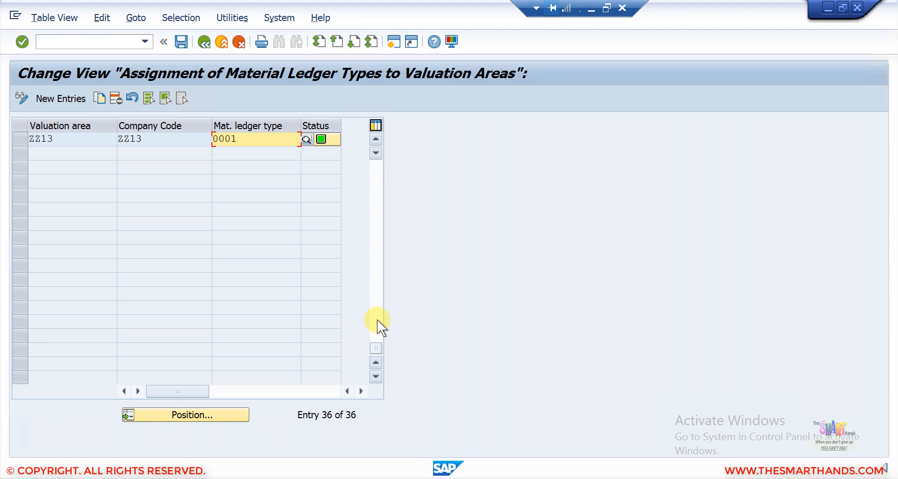
left_click(375, 138)
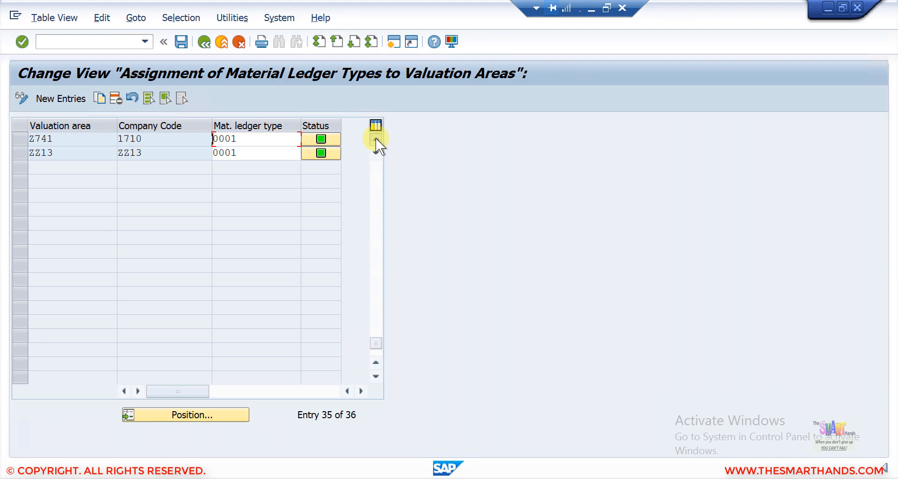
left_click(375, 138)
left_click(375, 138)
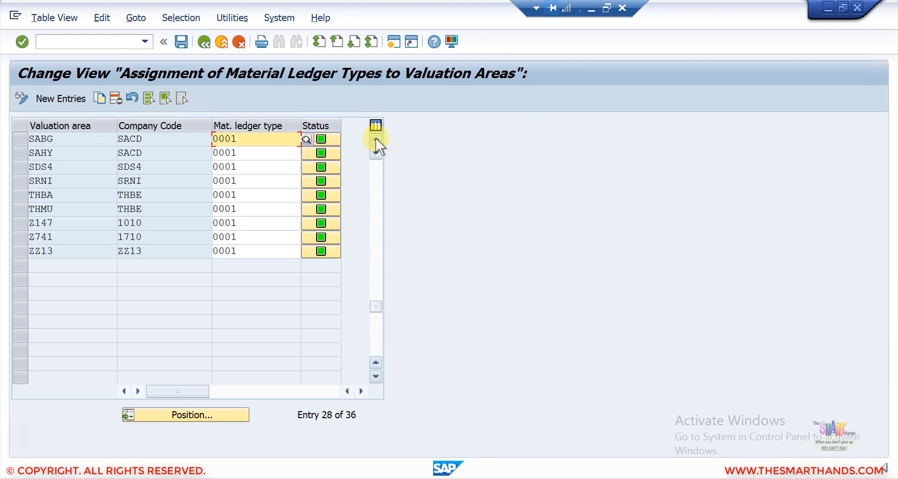
left_click(375, 138)
left_click(375, 139)
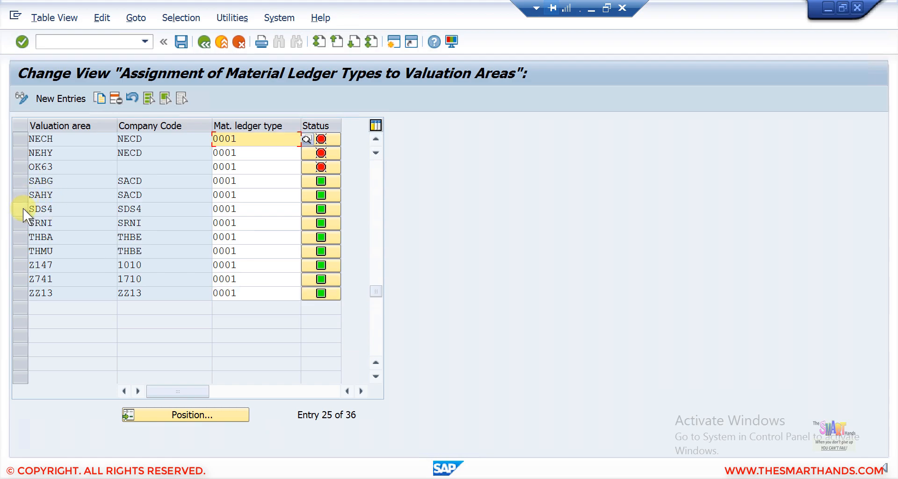
- Confirm SDS4 has material ledger type 0001, go back, and minimize SAP
left_click(23, 209)
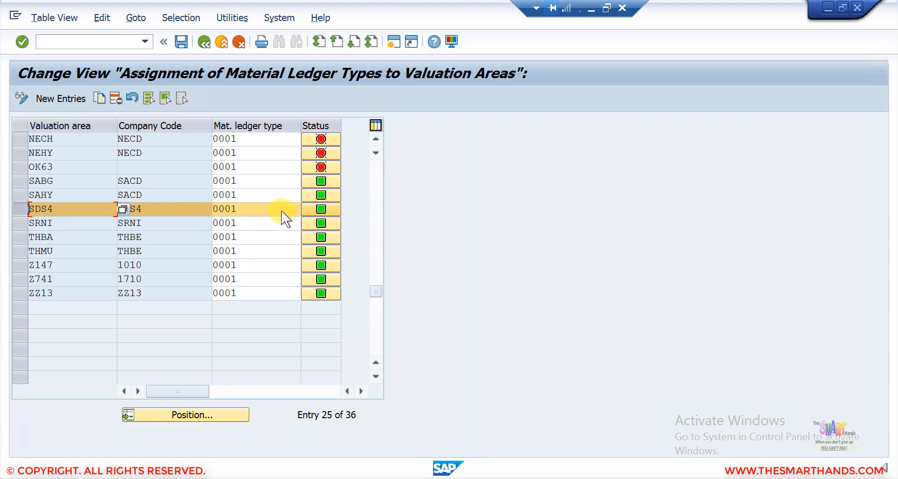
left_click(270, 206)
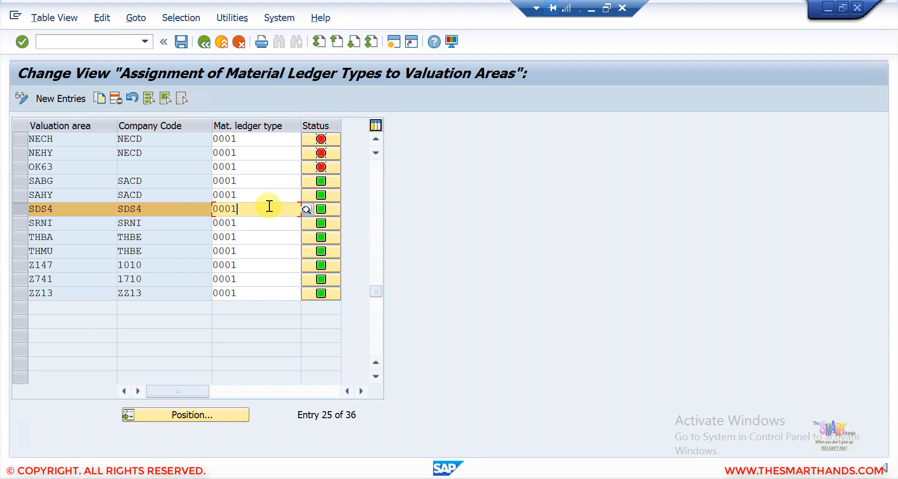
left_click(204, 41)
left_click(597, 6)
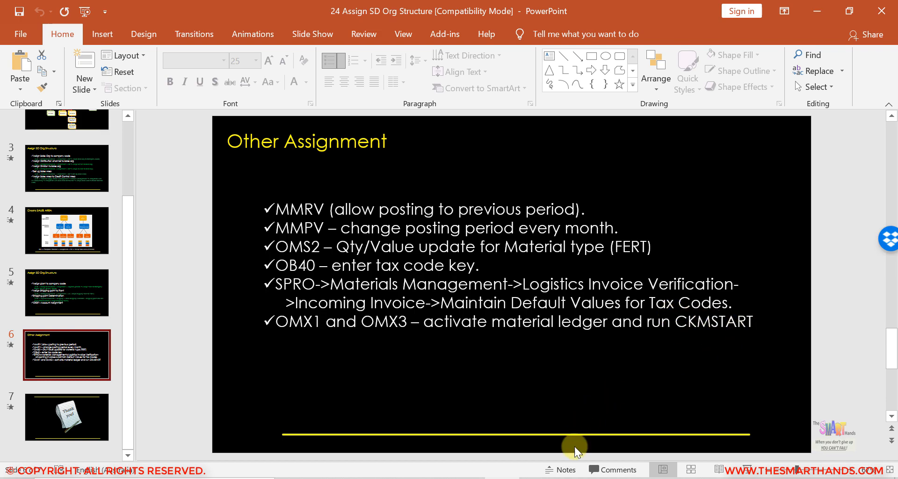
- Run CKMSTART for plant SDS4 with Test Run unchecked and review the log
left_click(535, 478)
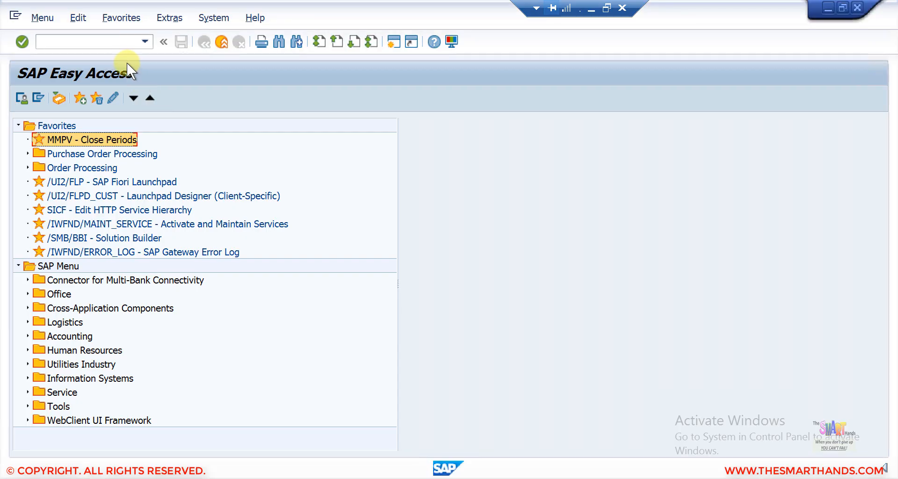
left_click(97, 37)
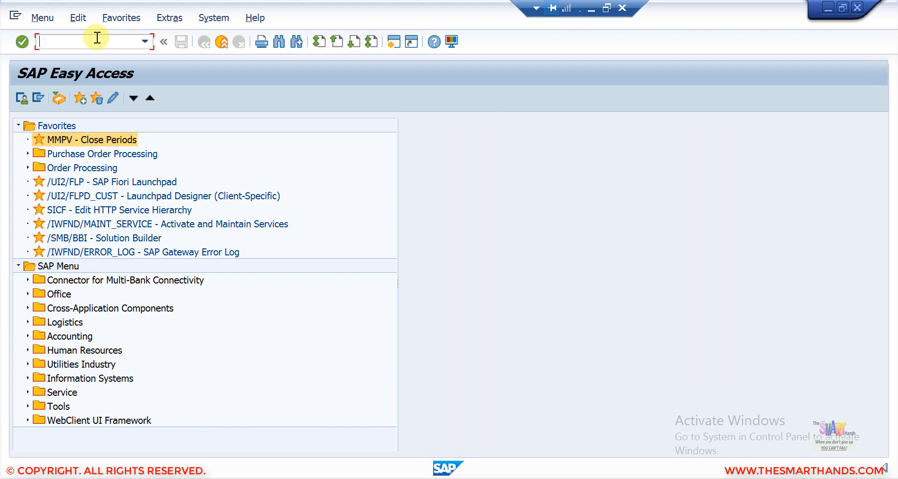
type("ckmstart")
key("Return")
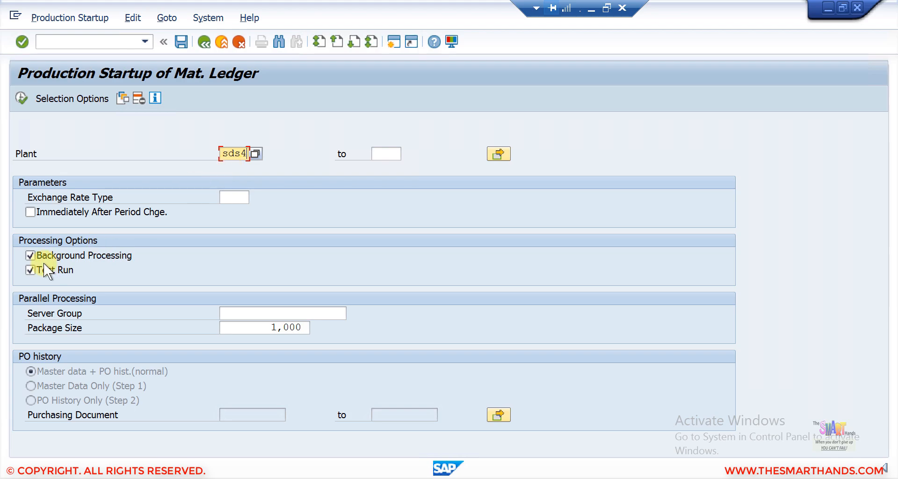
left_click(34, 271)
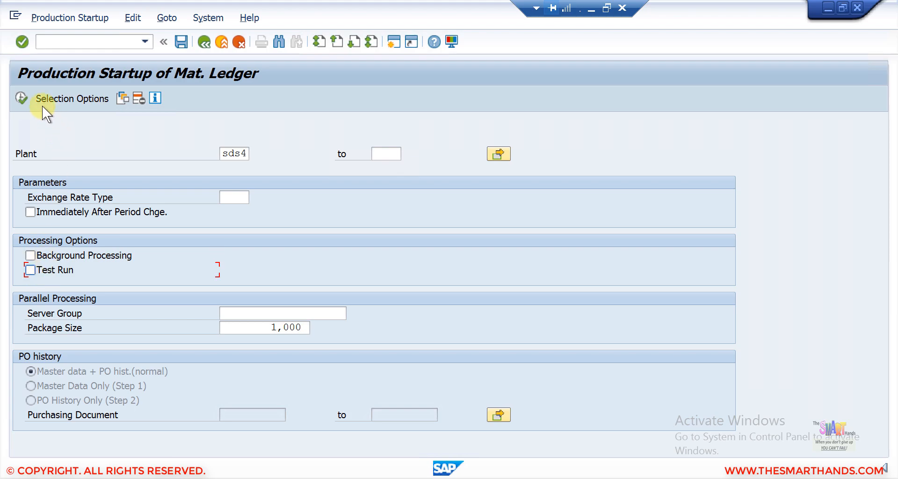
left_click(21, 96)
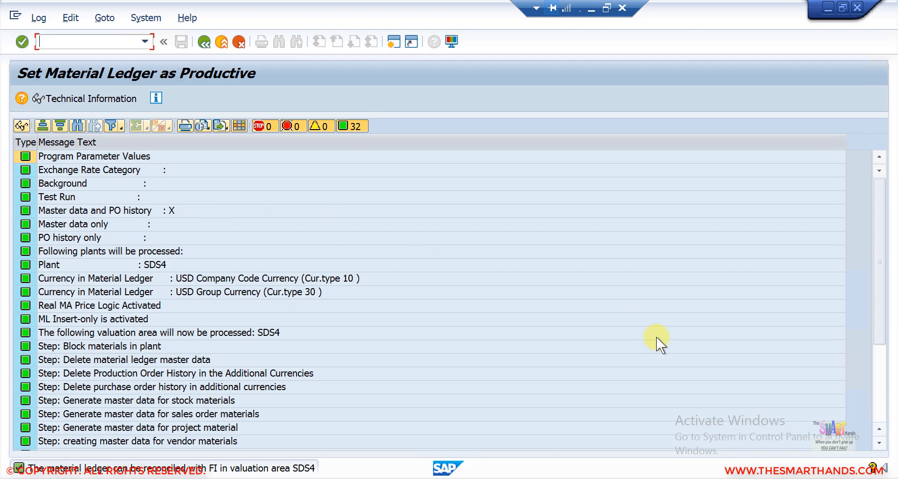
left_click(881, 399)
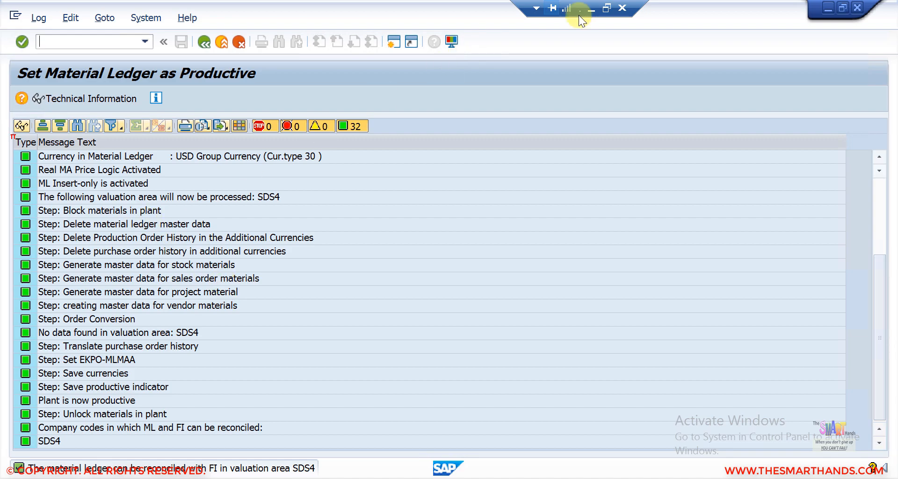
- Minimize SAP and present the Other Assignment slide show, advancing to the closing slide
left_click(592, 12)
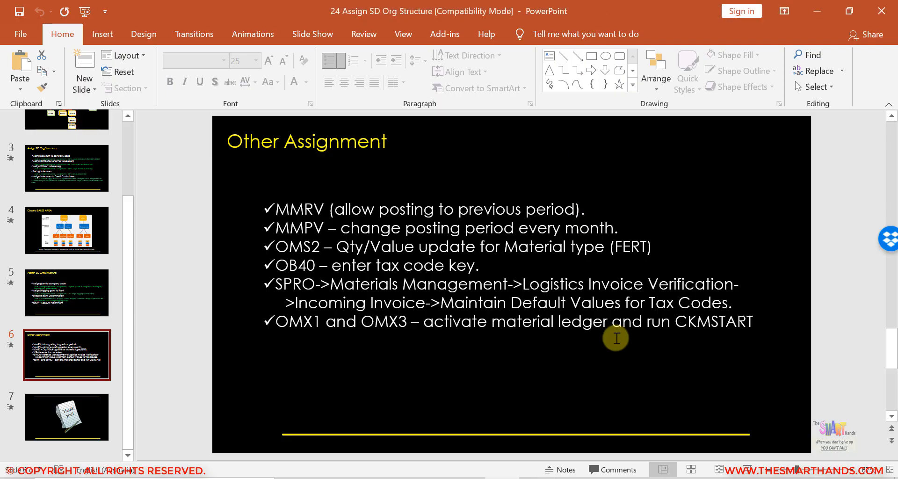
left_click(748, 470)
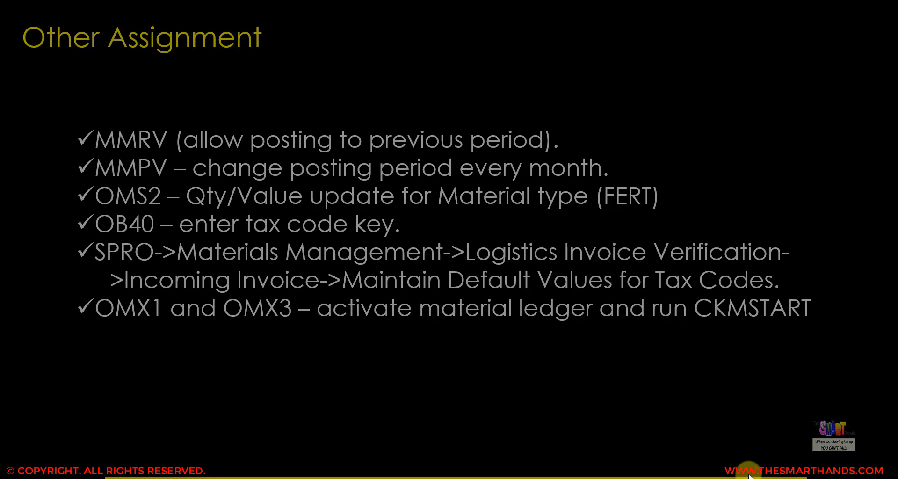
left_click(749, 474)
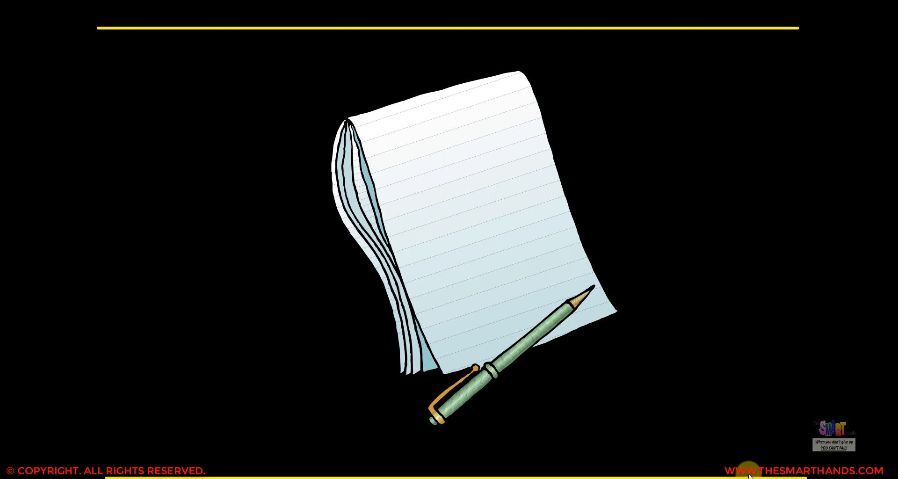